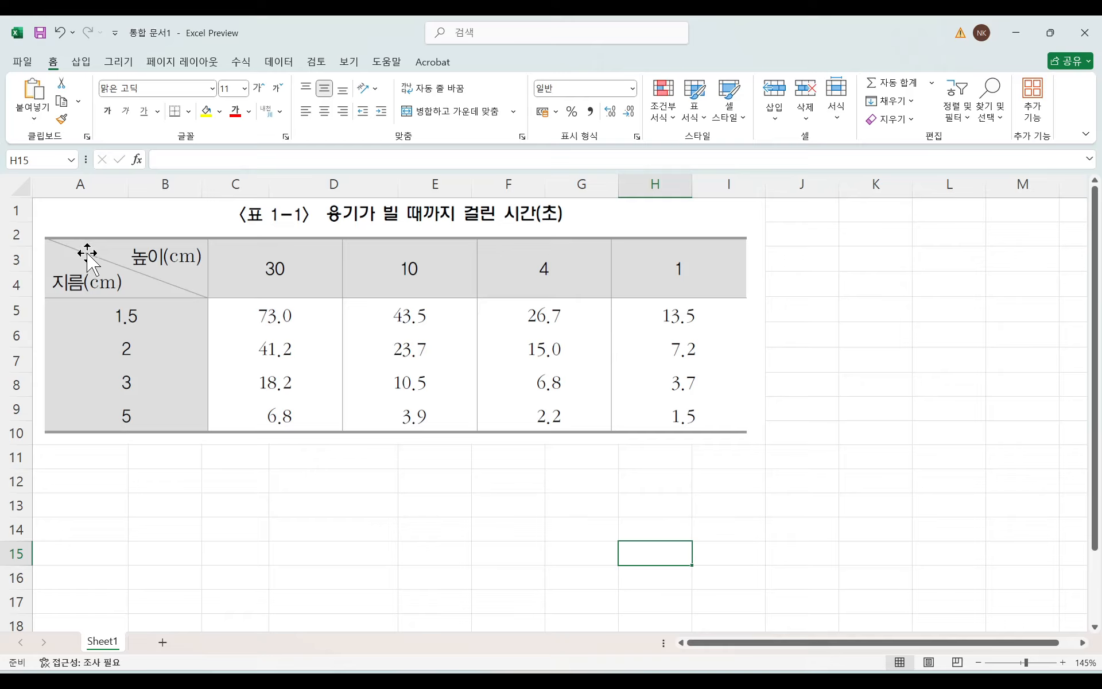
Step: Move the table picture away from columns A to D so the data in the cells is uncovered
drag(87, 253, 612, 300)
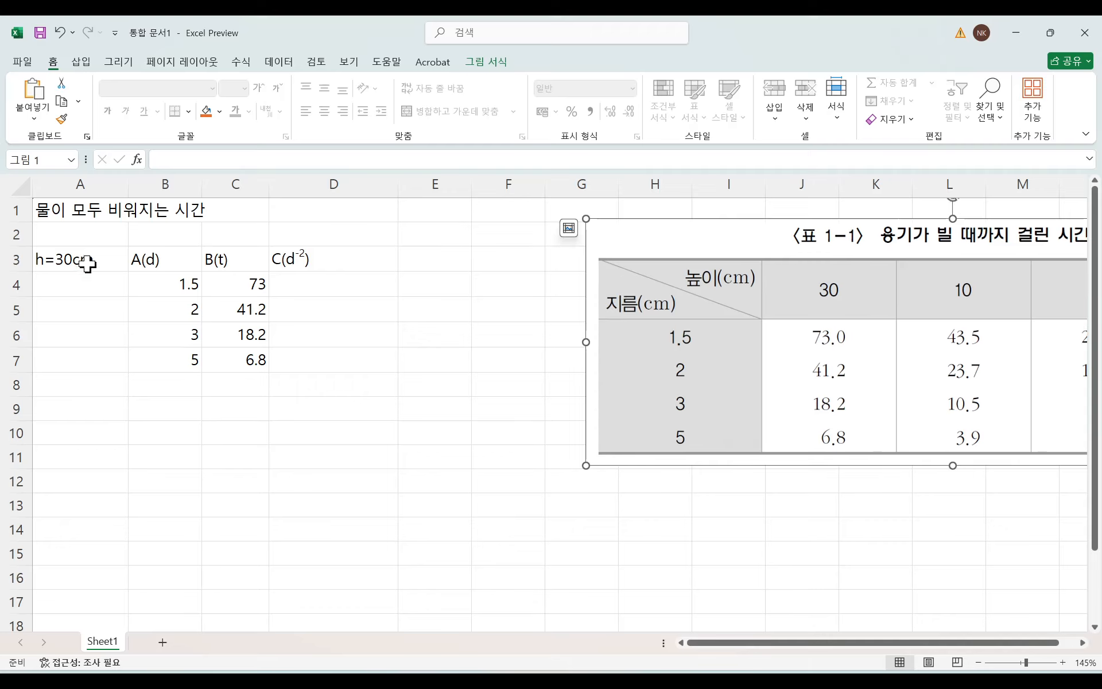
click(94, 272)
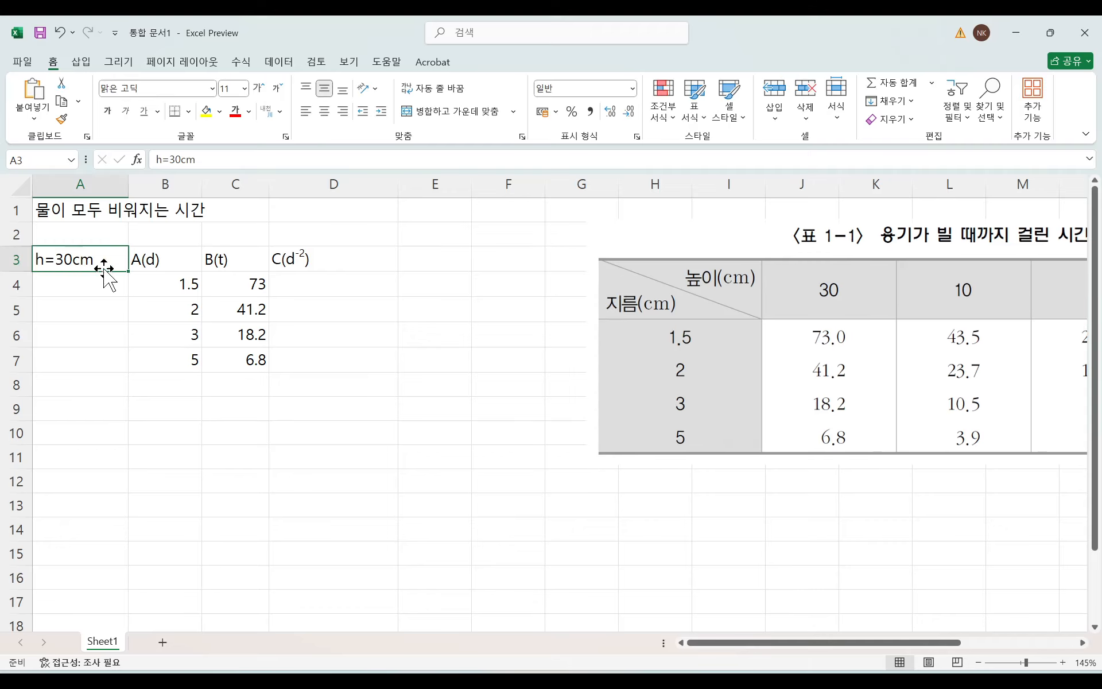
Step: Examine the A(d), B(t) and C(d^-2) columns in rows 3 to 7 of the h=30cm data
drag(253, 284, 251, 369)
drag(172, 284, 171, 356)
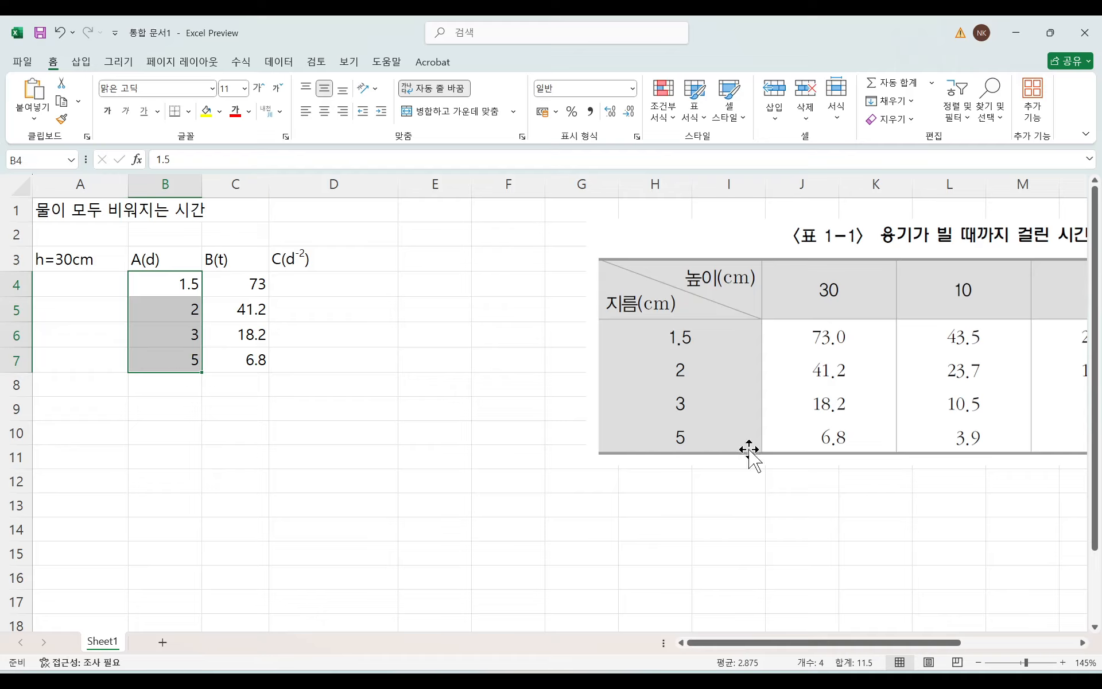
drag(189, 286, 237, 360)
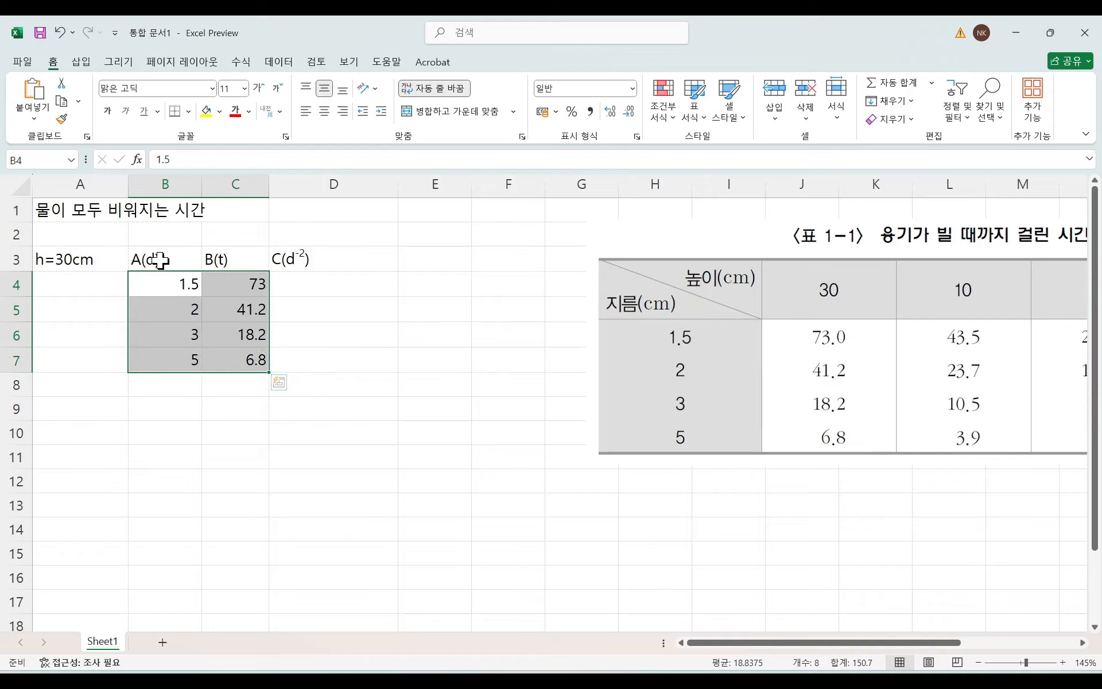
click(161, 260)
click(221, 259)
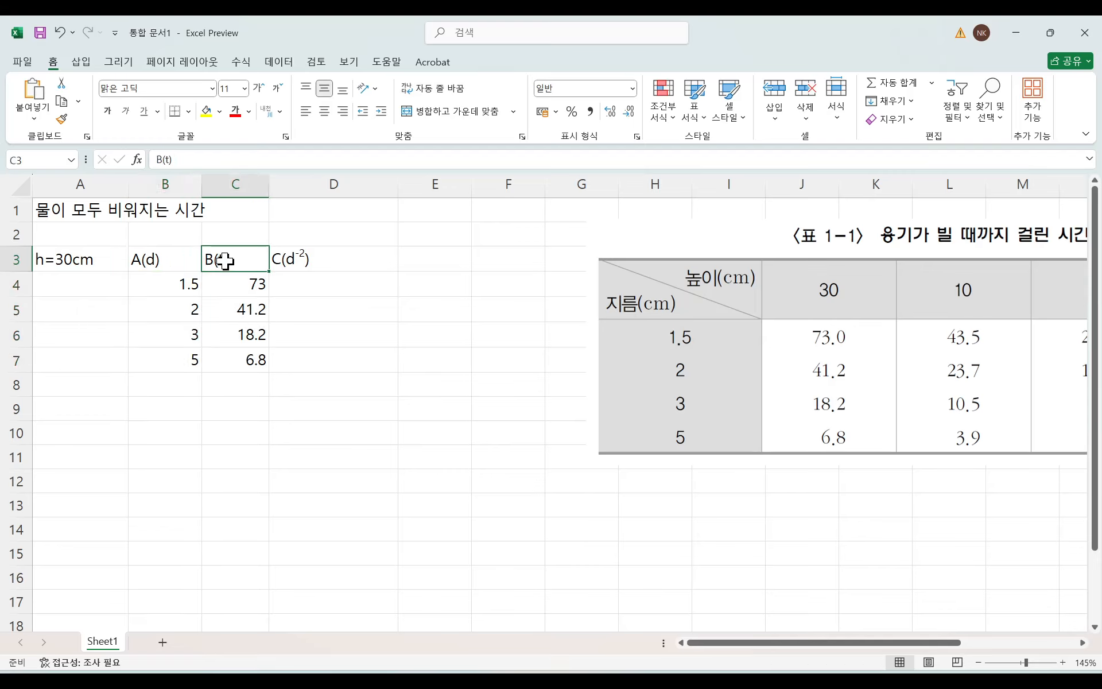
click(309, 259)
click(167, 260)
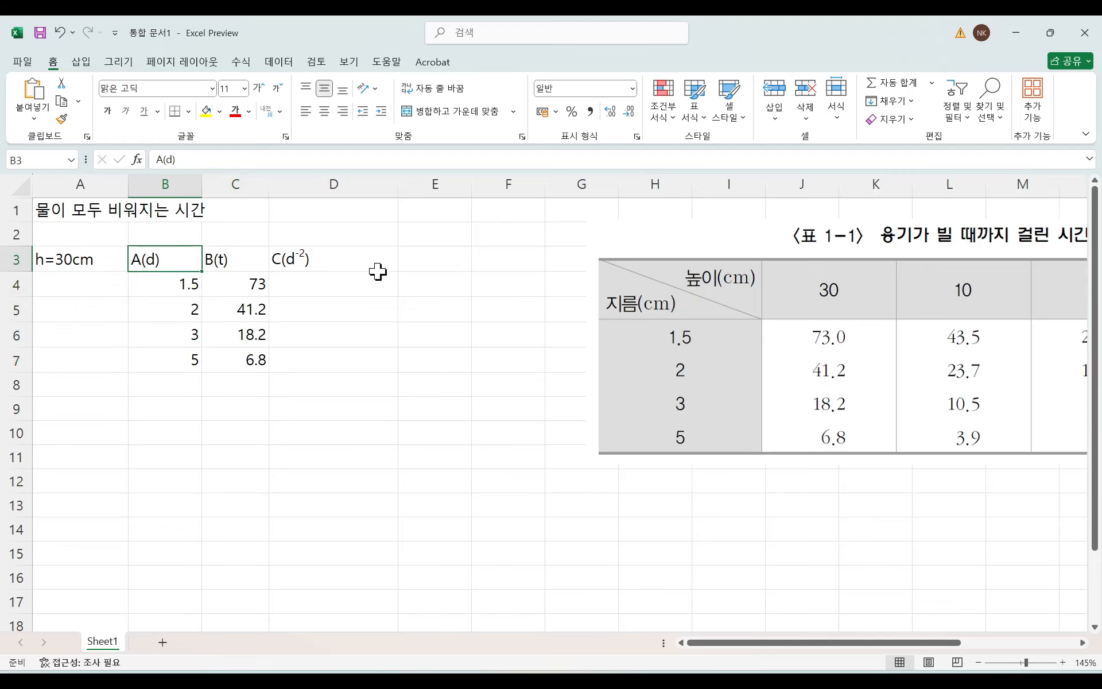
click(247, 261)
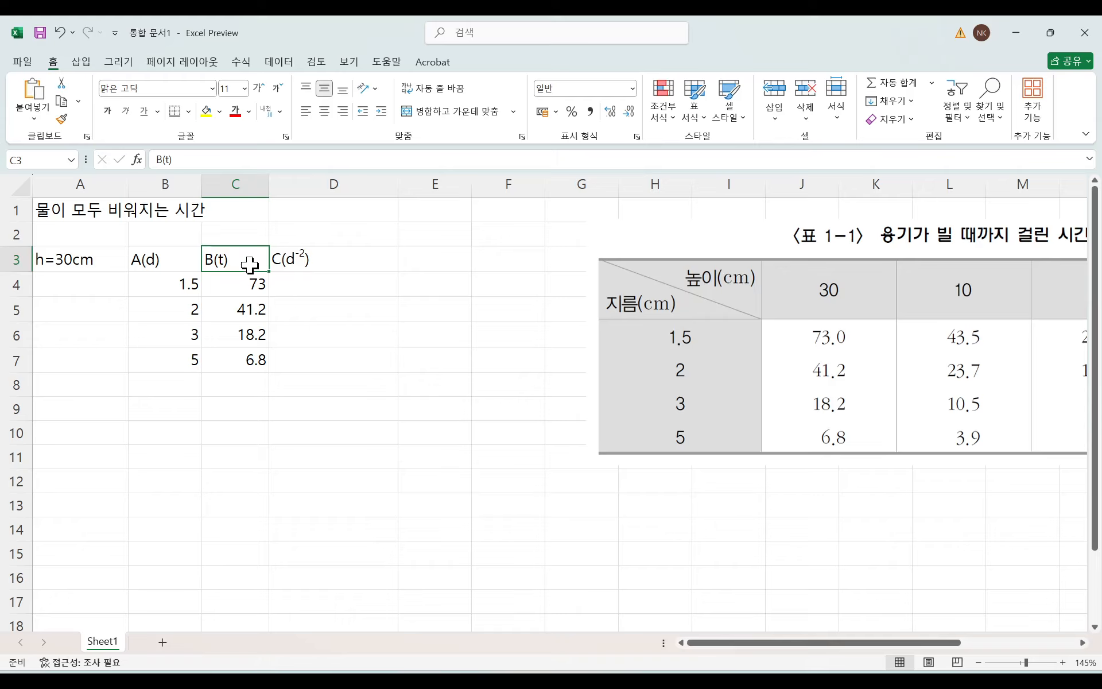
drag(250, 264, 250, 362)
drag(295, 254, 299, 359)
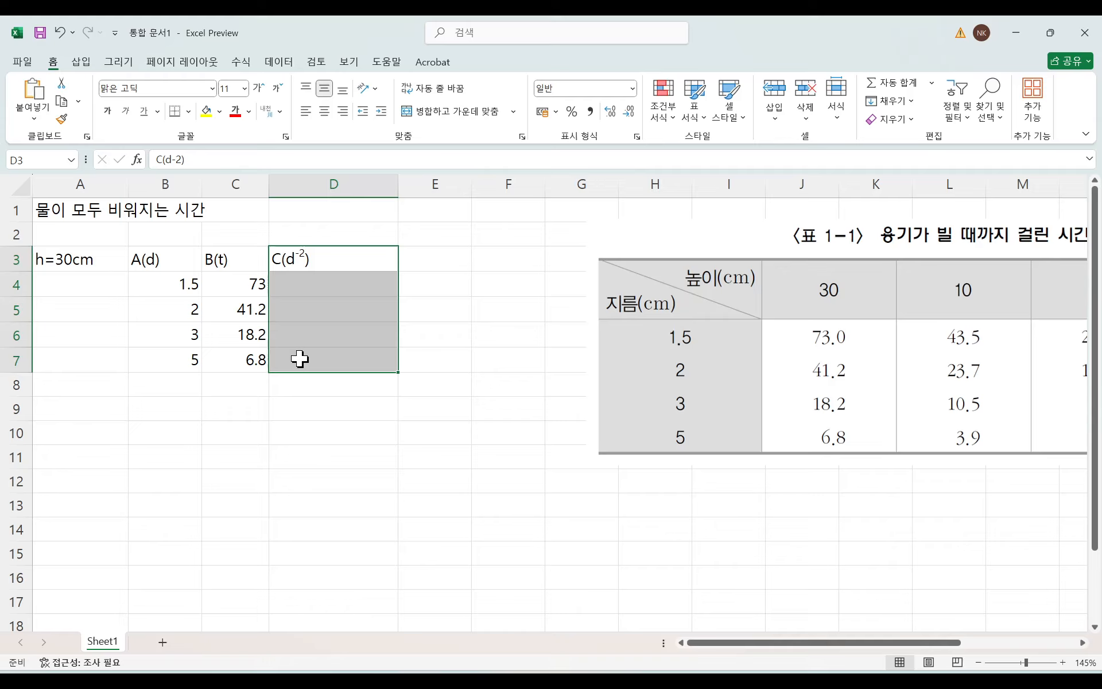
Step: Narrow column D so it takes less room beside the time values
click(293, 280)
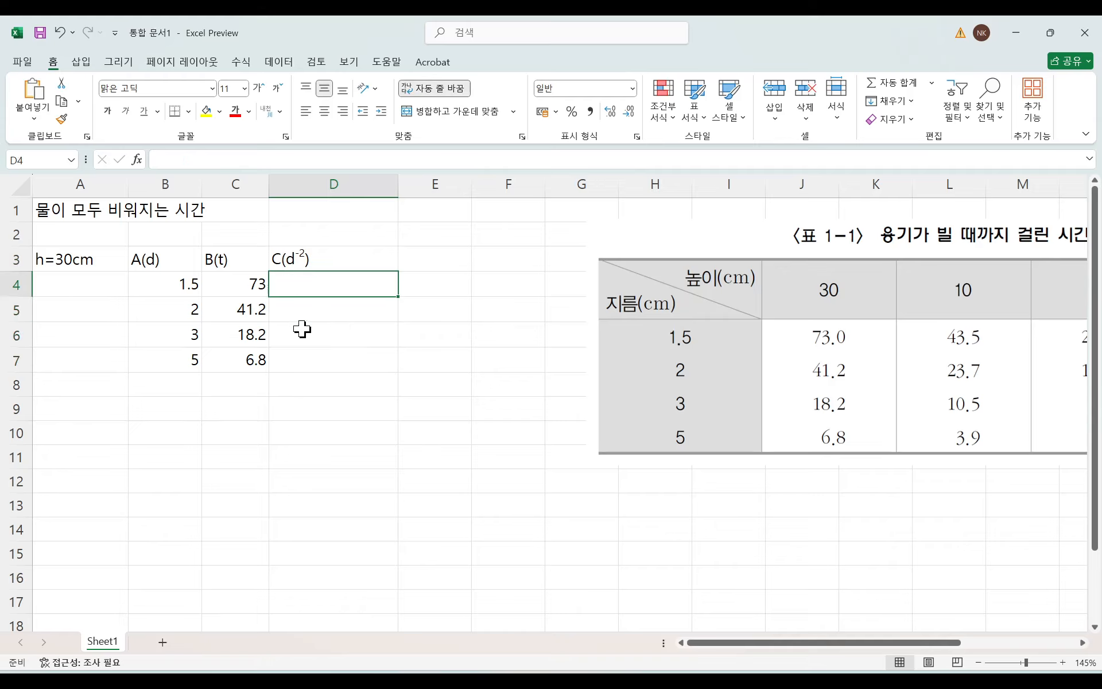
drag(395, 184, 351, 184)
click(325, 330)
Step: Enter the formula =1/B4^2 in cell D4 to calculate the inverse square of the diameter
click(303, 293)
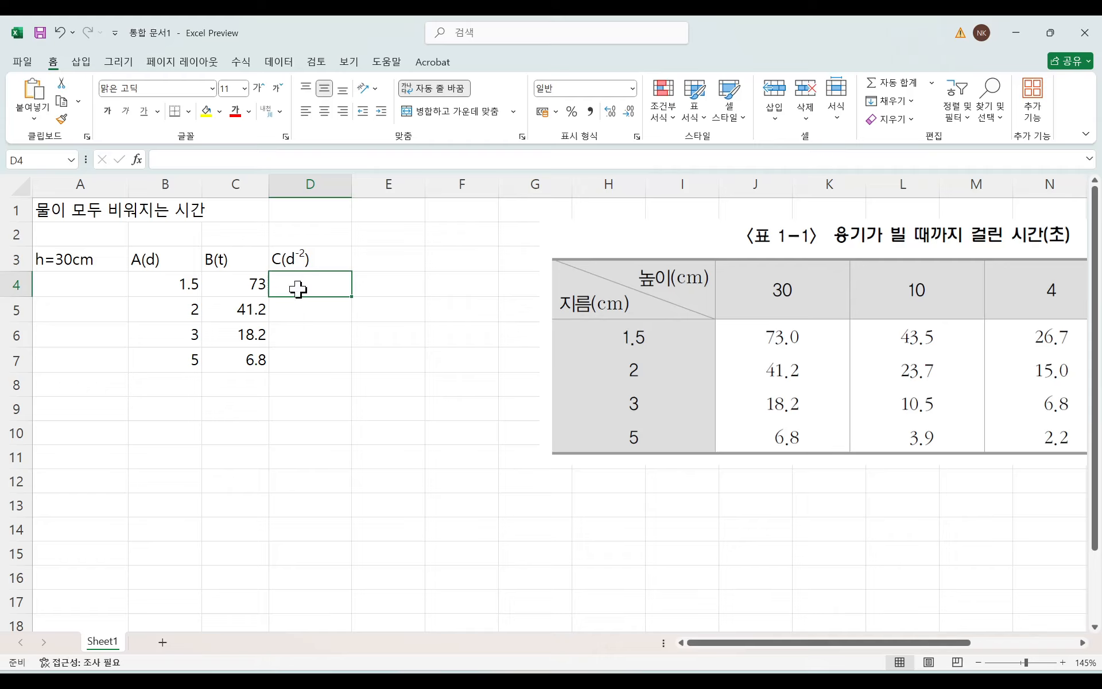
click(179, 159)
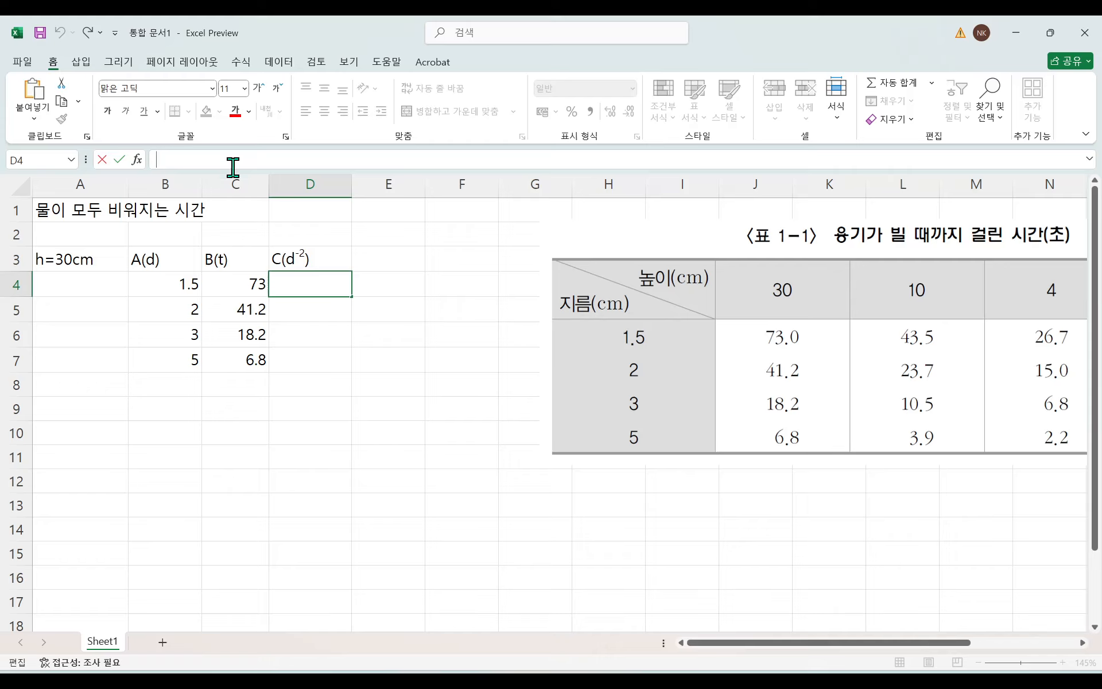
text(=1/)
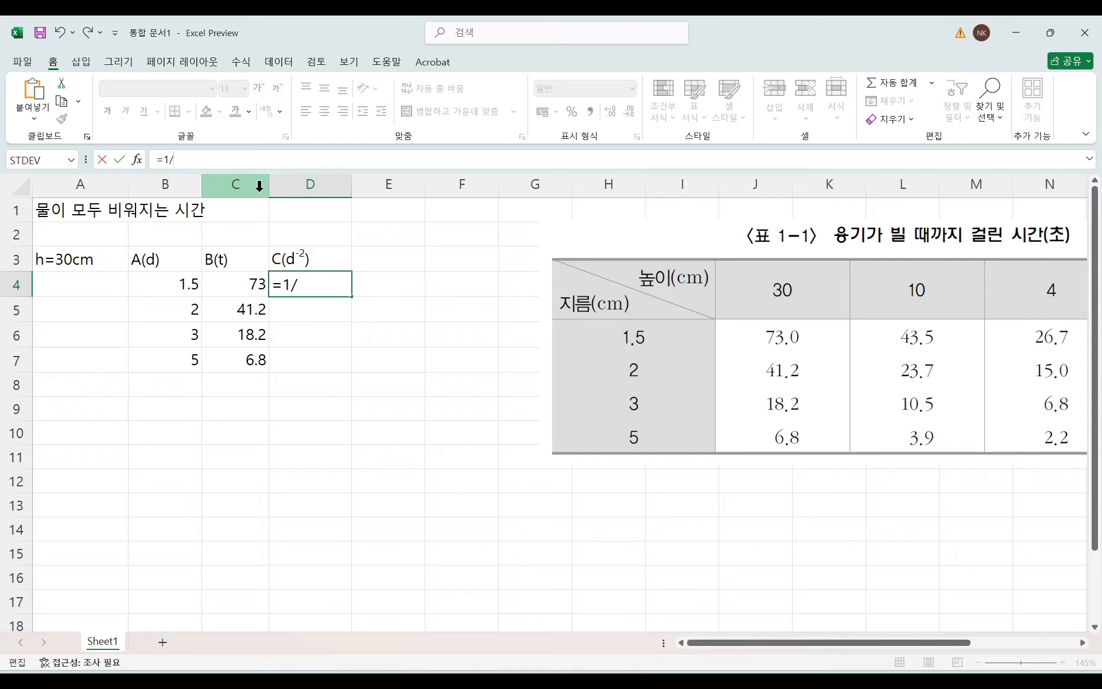
click(170, 283)
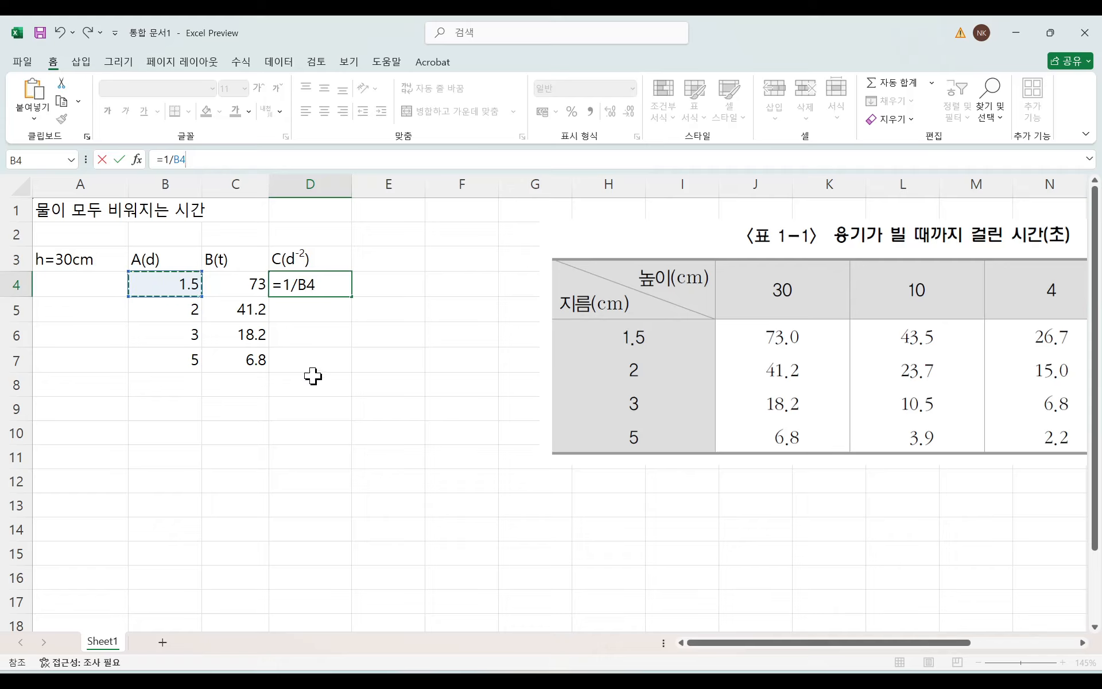
text(^2)
key(Return)
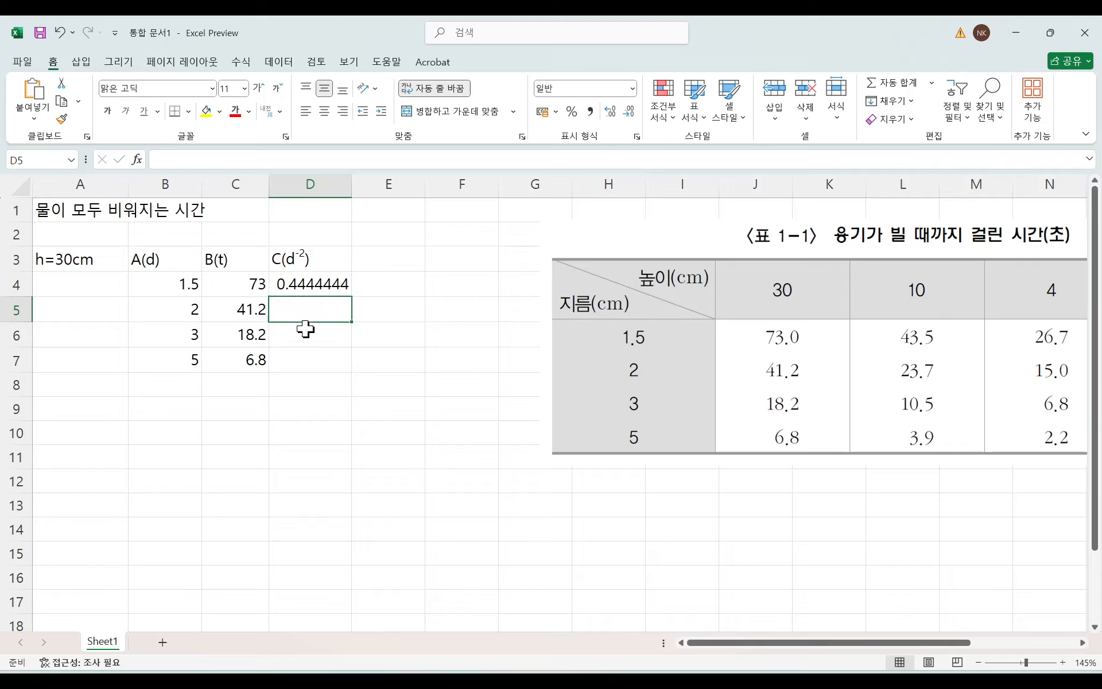
Step: Fill the inverse-square formula from D4 down through D7
drag(306, 305, 307, 357)
click(389, 302)
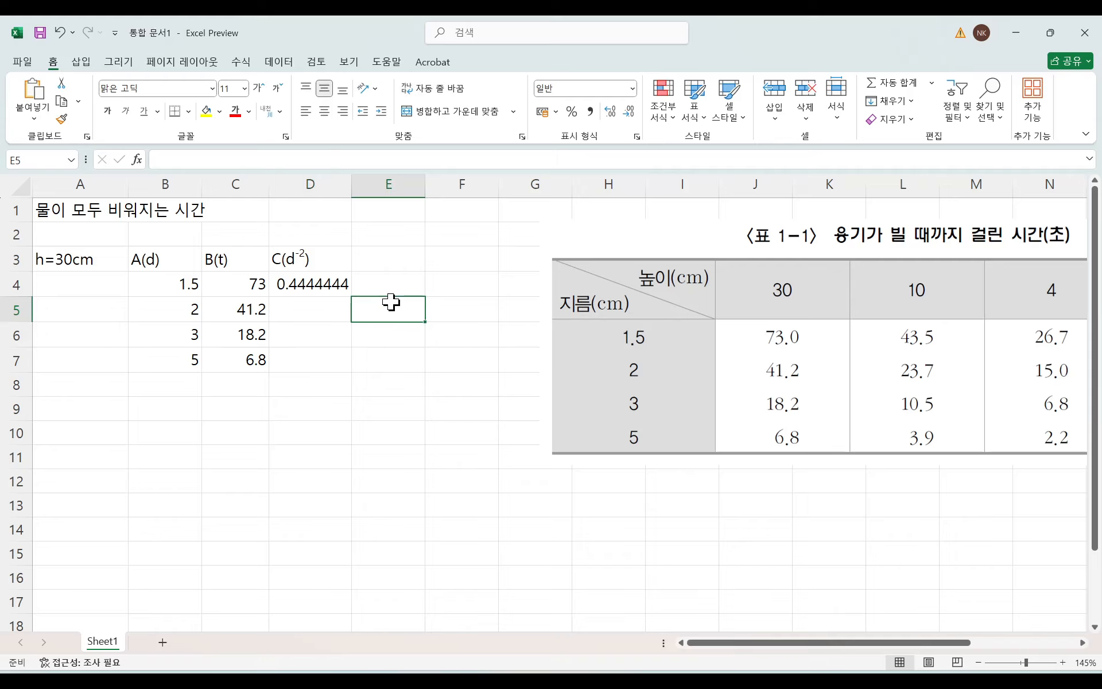
click(312, 281)
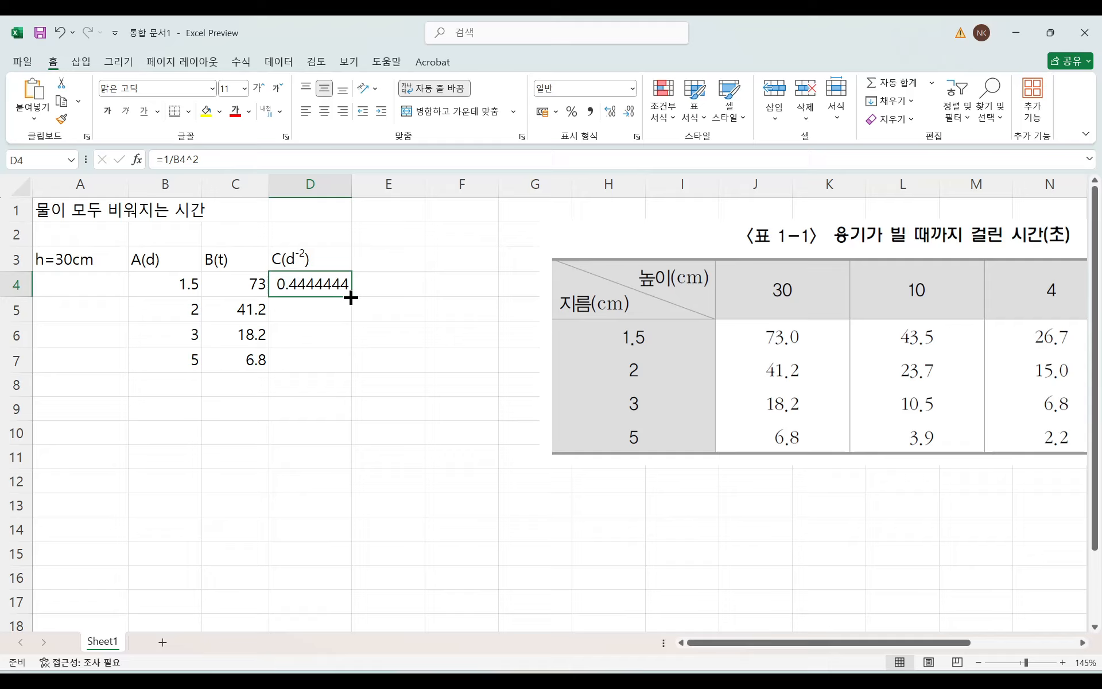
drag(351, 297, 346, 366)
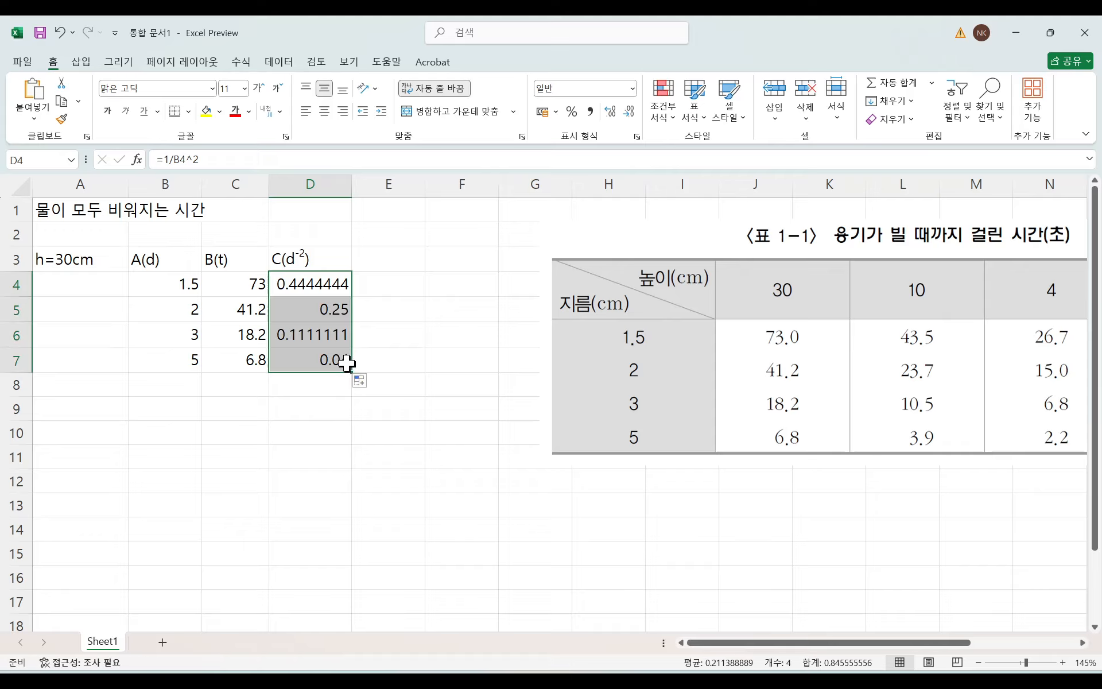
click(382, 324)
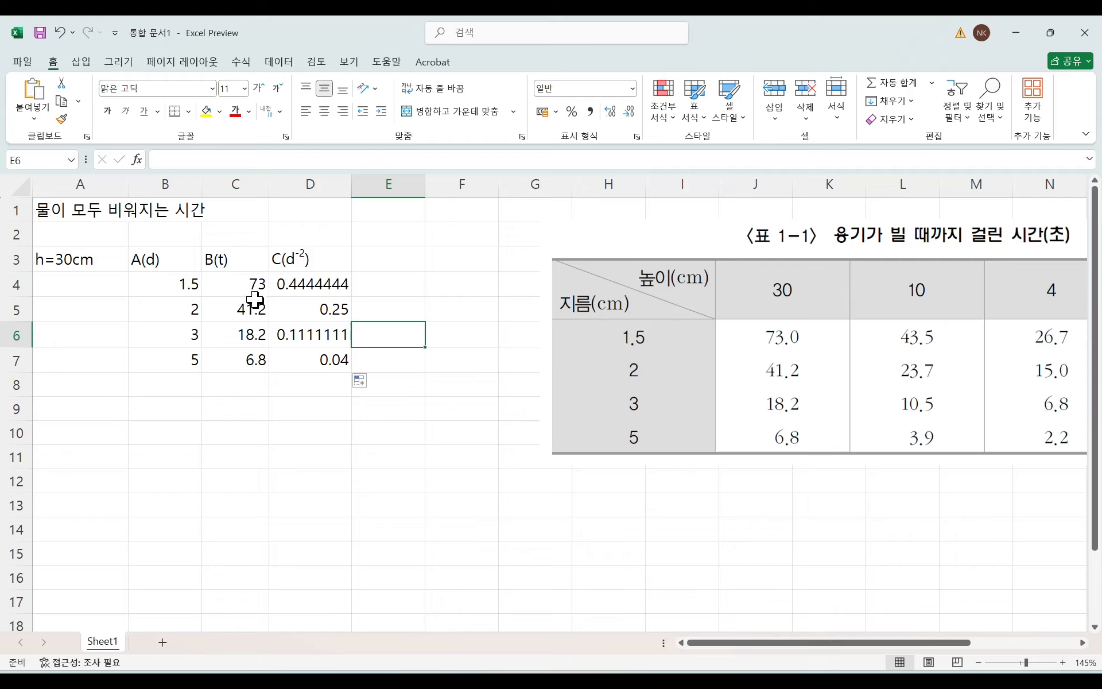
Step: Examine the B(t) values in C4:C7 and the C(d^-2) values in D4:D7 as a data pair
drag(239, 281, 315, 364)
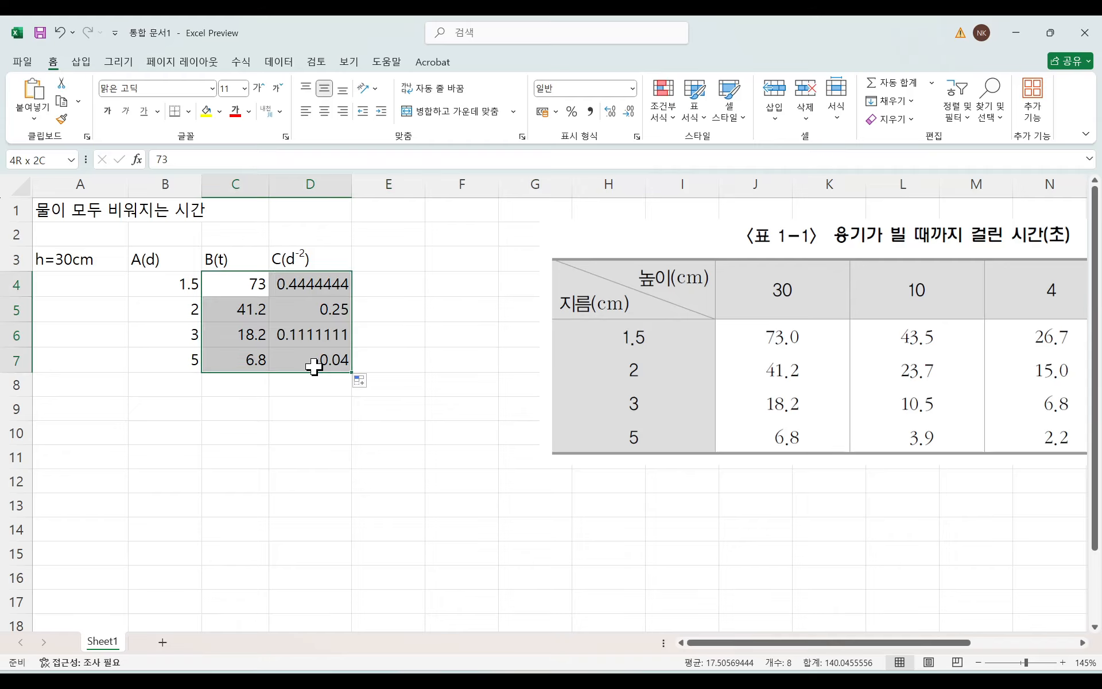
click(285, 405)
drag(238, 284, 253, 356)
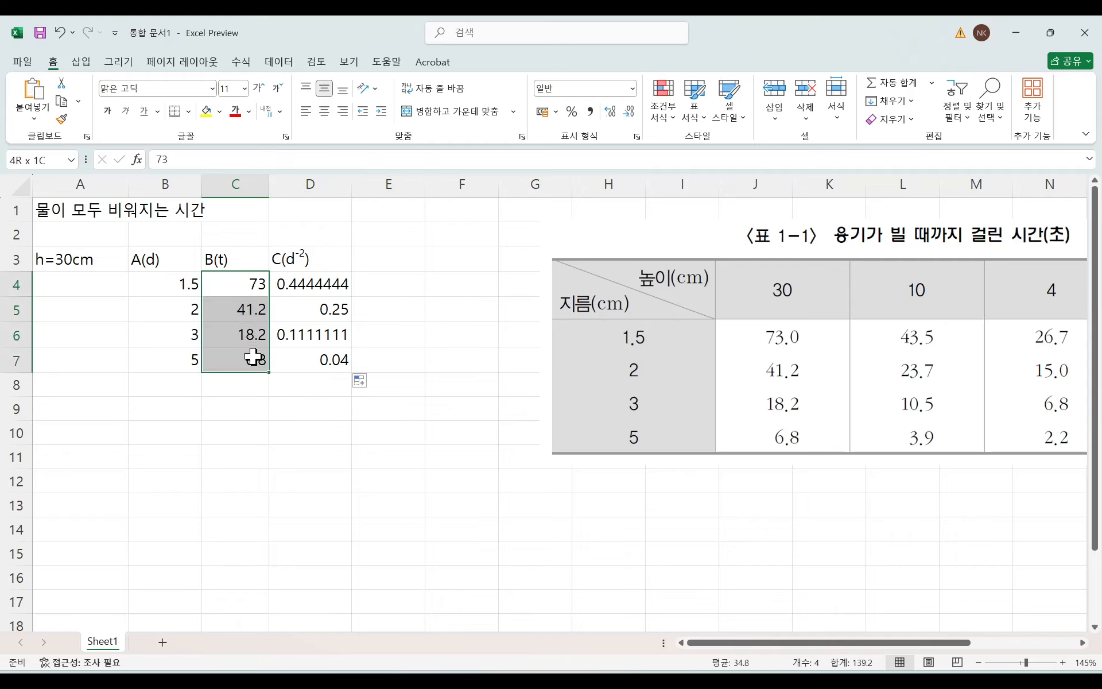
drag(313, 283, 319, 367)
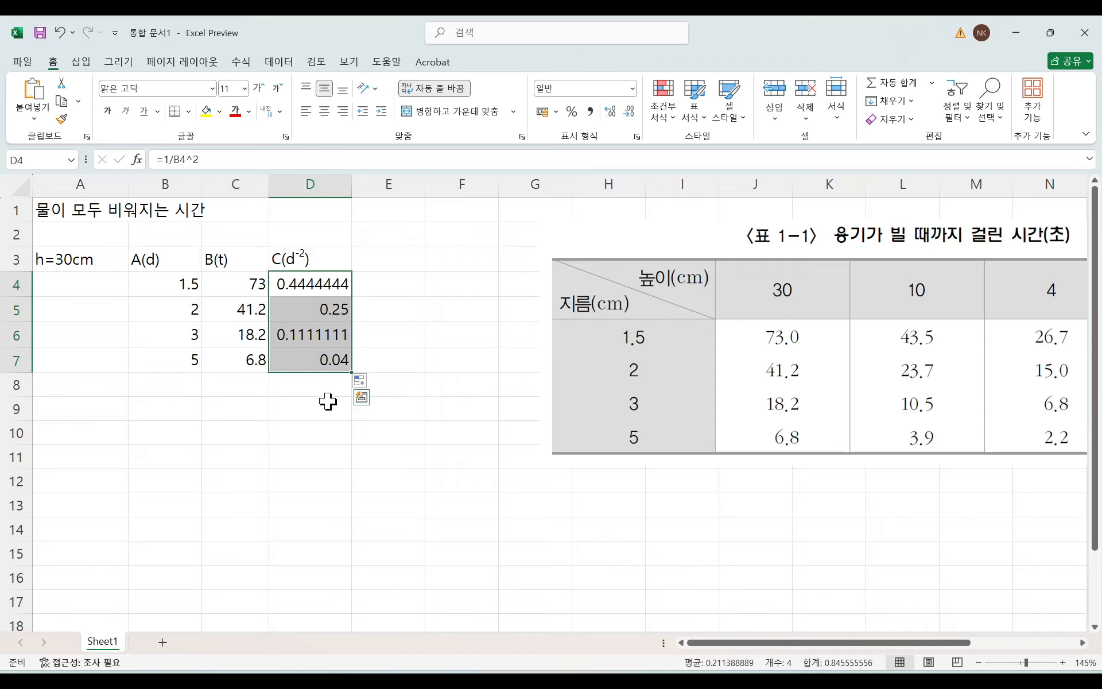
click(291, 400)
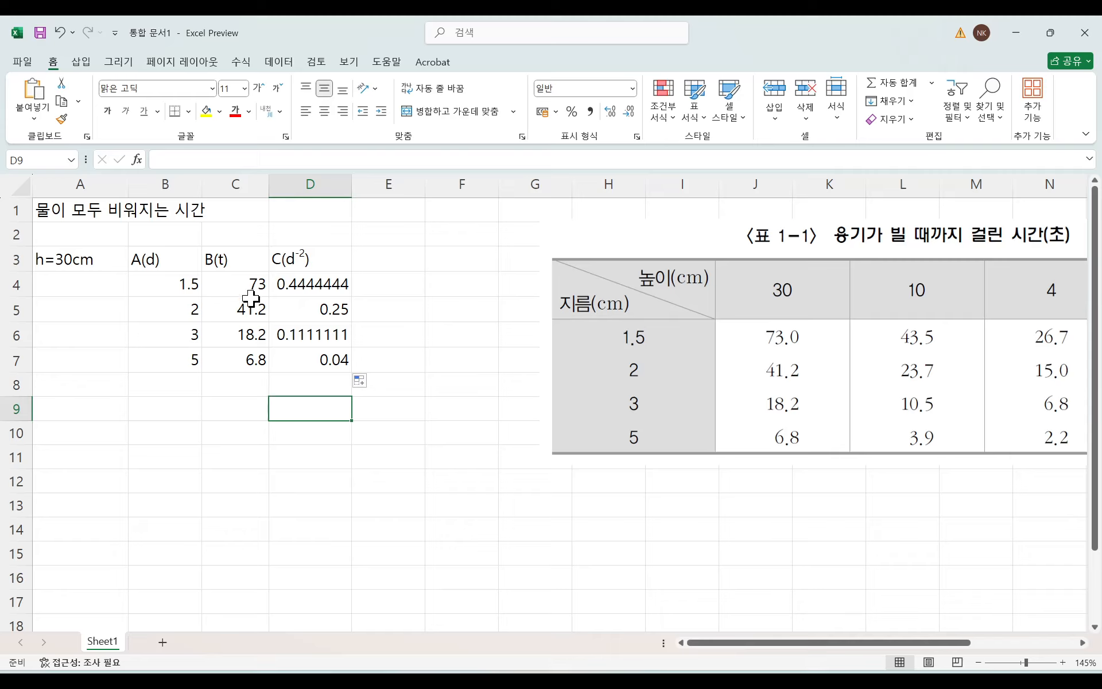
drag(247, 281, 247, 358)
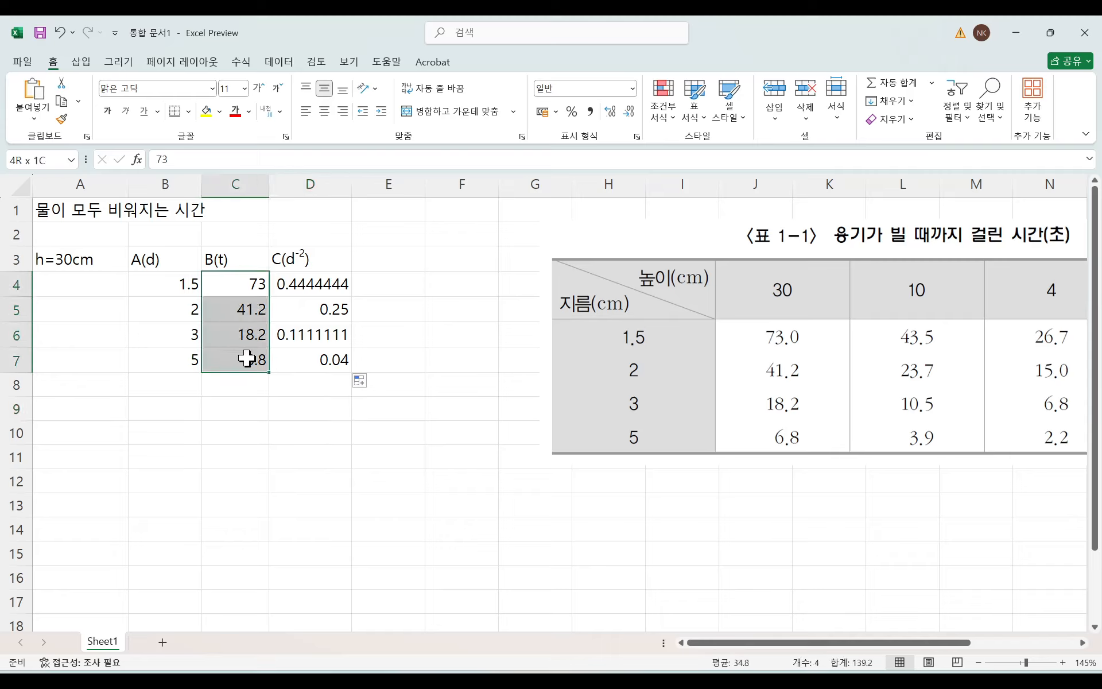
drag(298, 287, 306, 359)
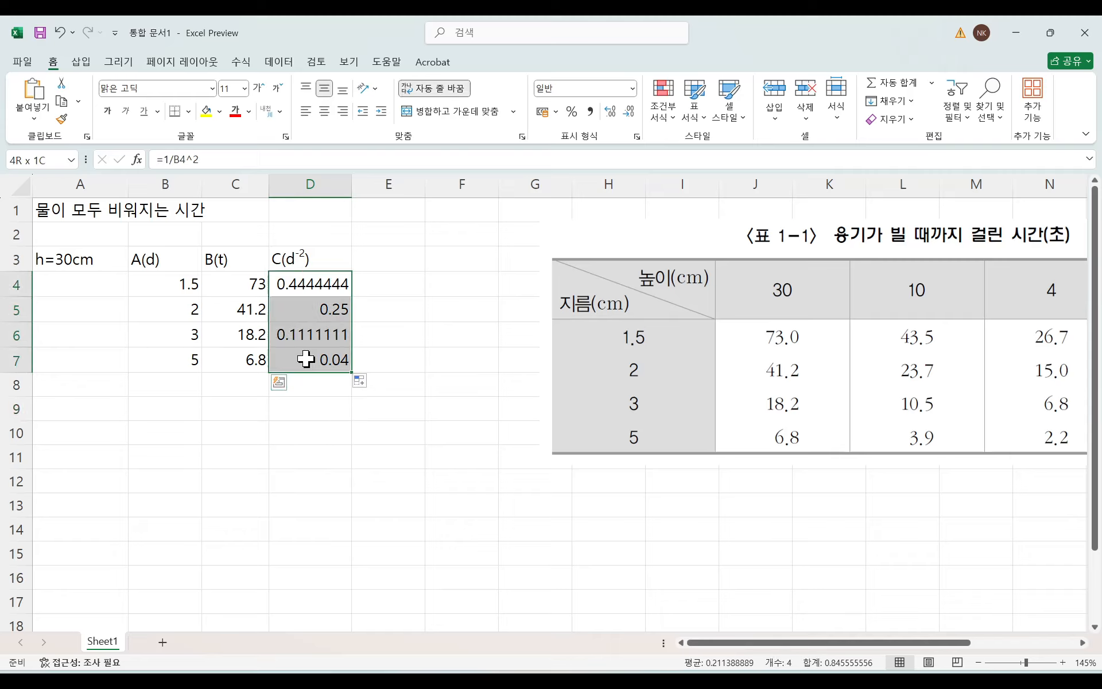
click(305, 412)
Step: Insert a markers-only scatter chart from C4:D7 and move it clear of the data columns
click(242, 285)
drag(242, 285, 311, 365)
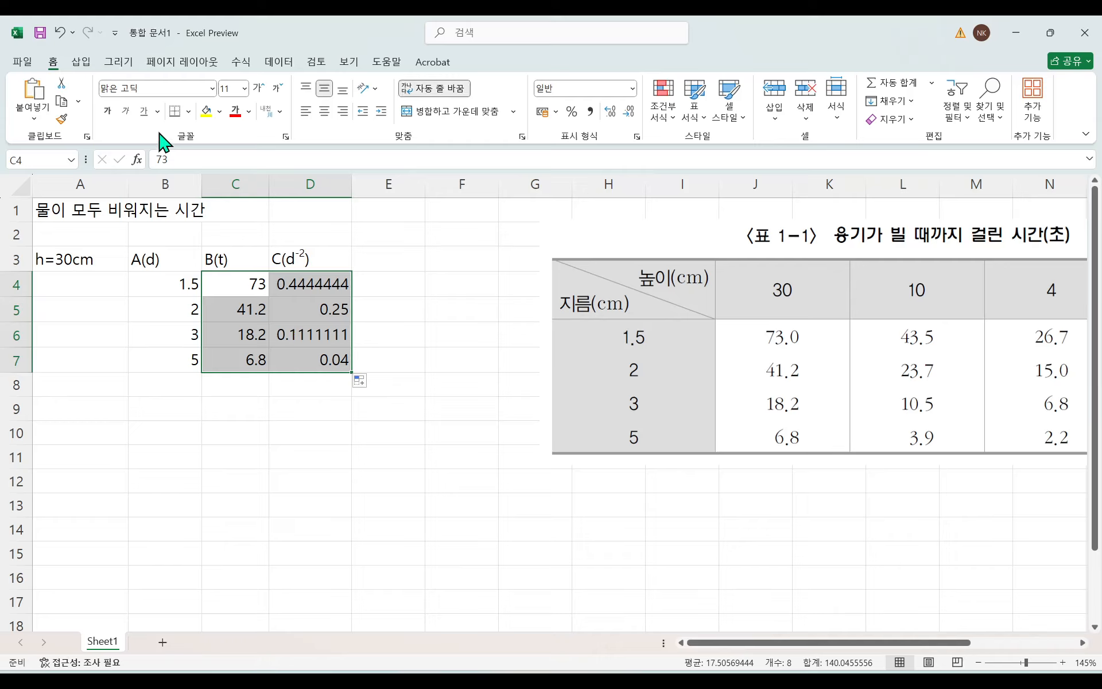
click(83, 64)
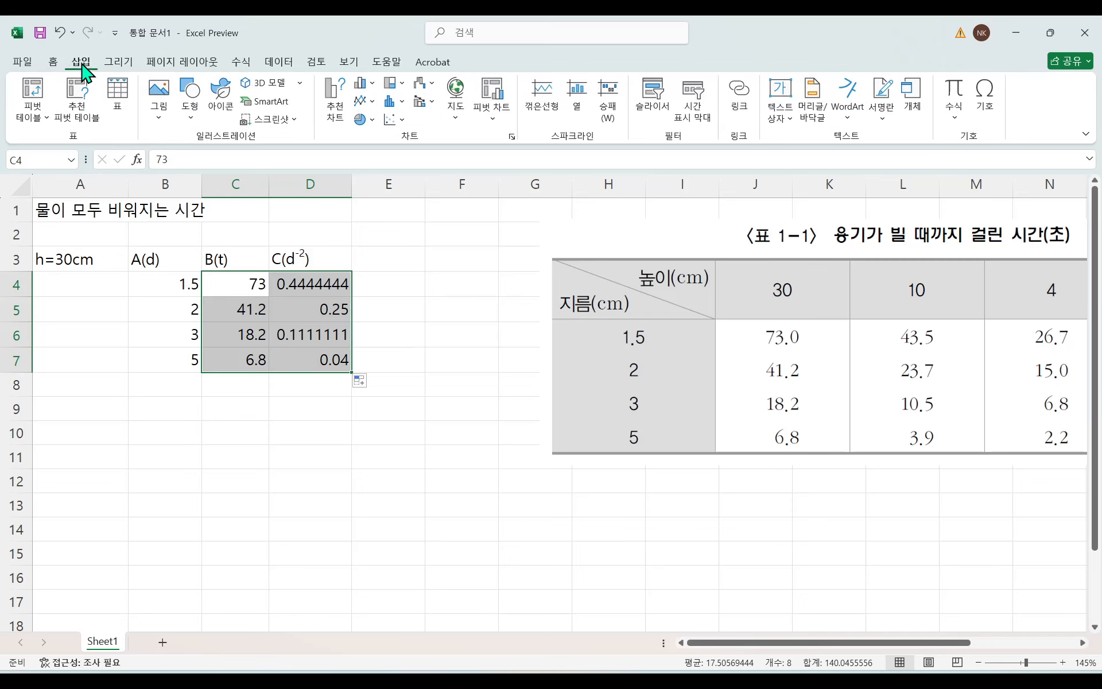
click(402, 121)
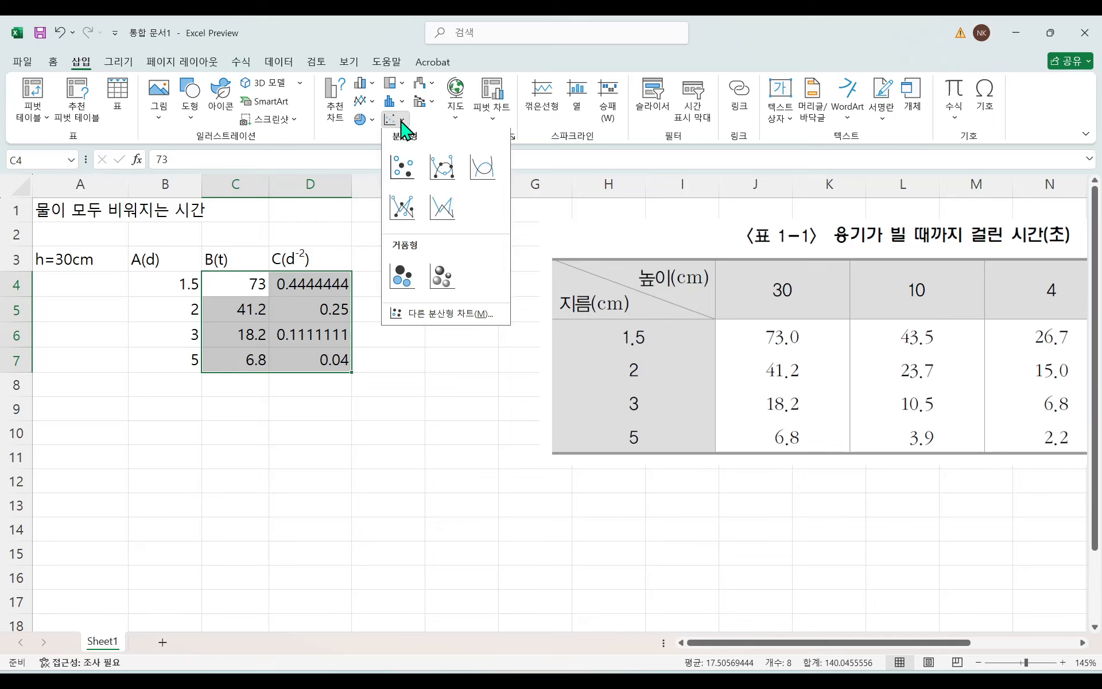
click(401, 168)
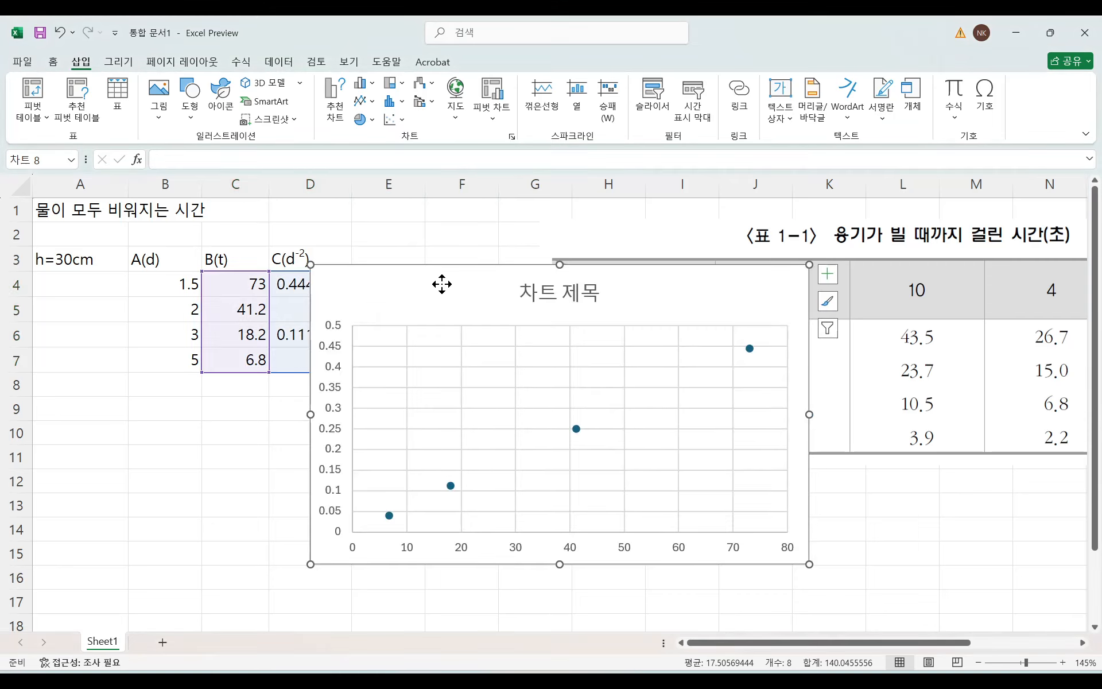
drag(442, 285, 526, 246)
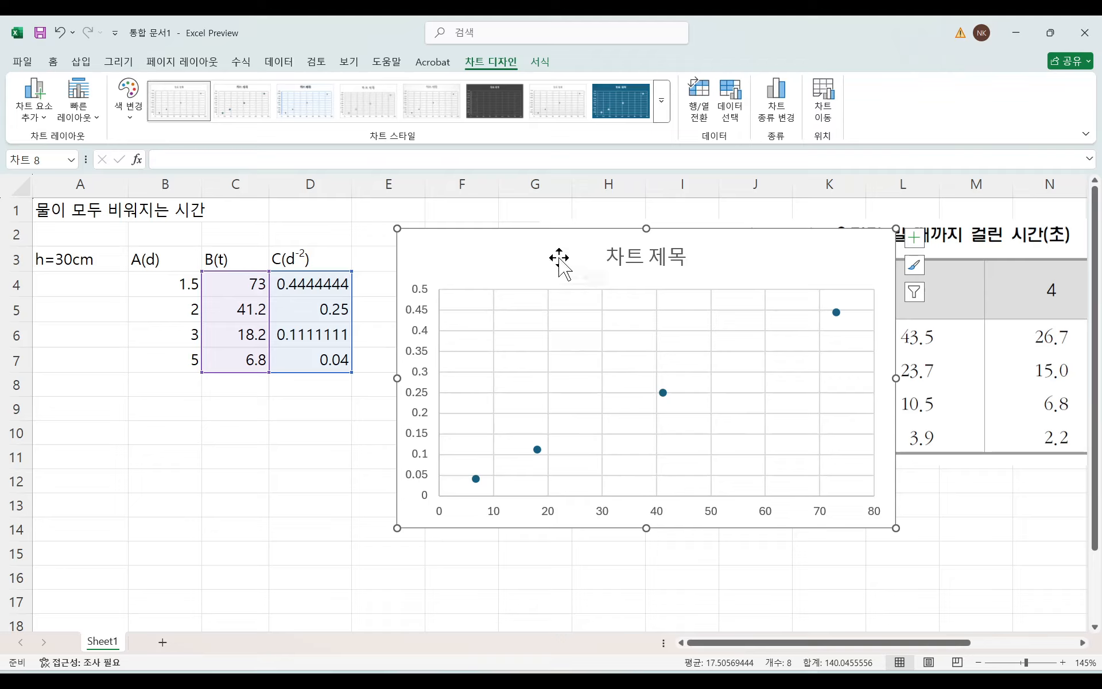
Step: Open the chart's data source, edit its only series and name it h=30cm
right_click(494, 269)
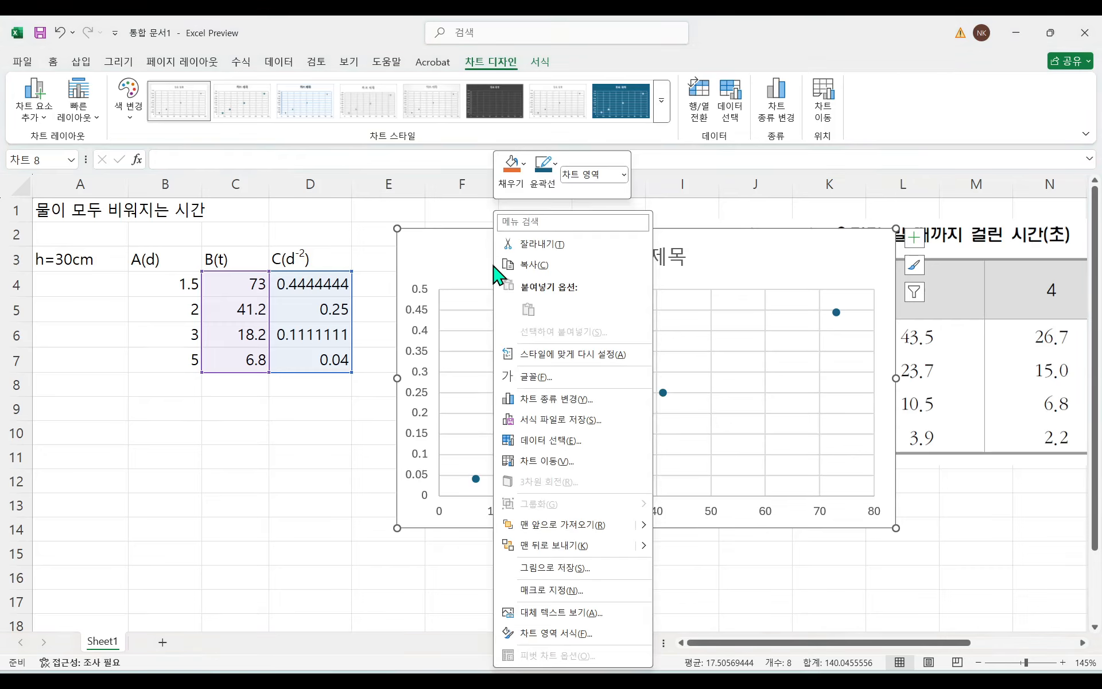
click(541, 441)
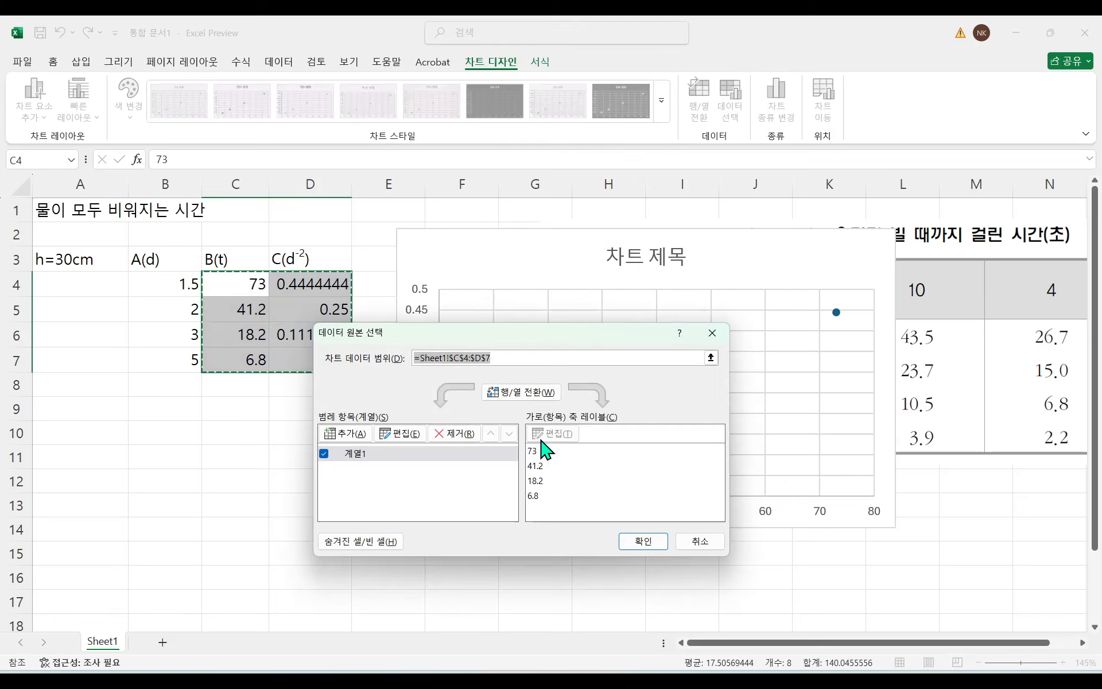
drag(558, 321, 582, 260)
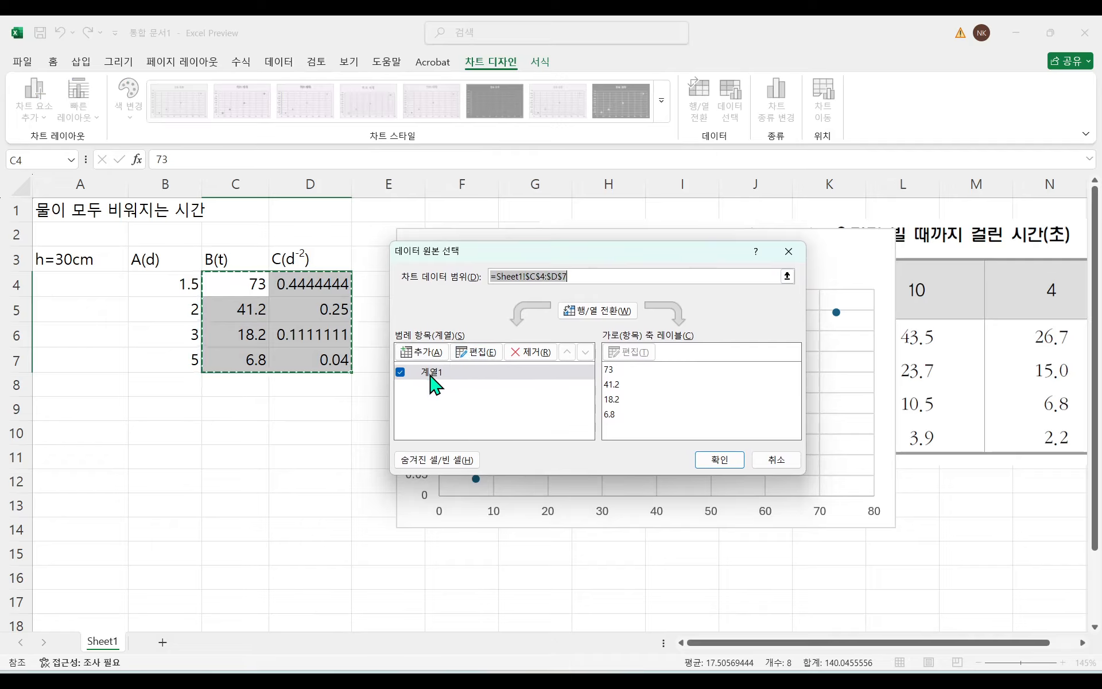
click(489, 353)
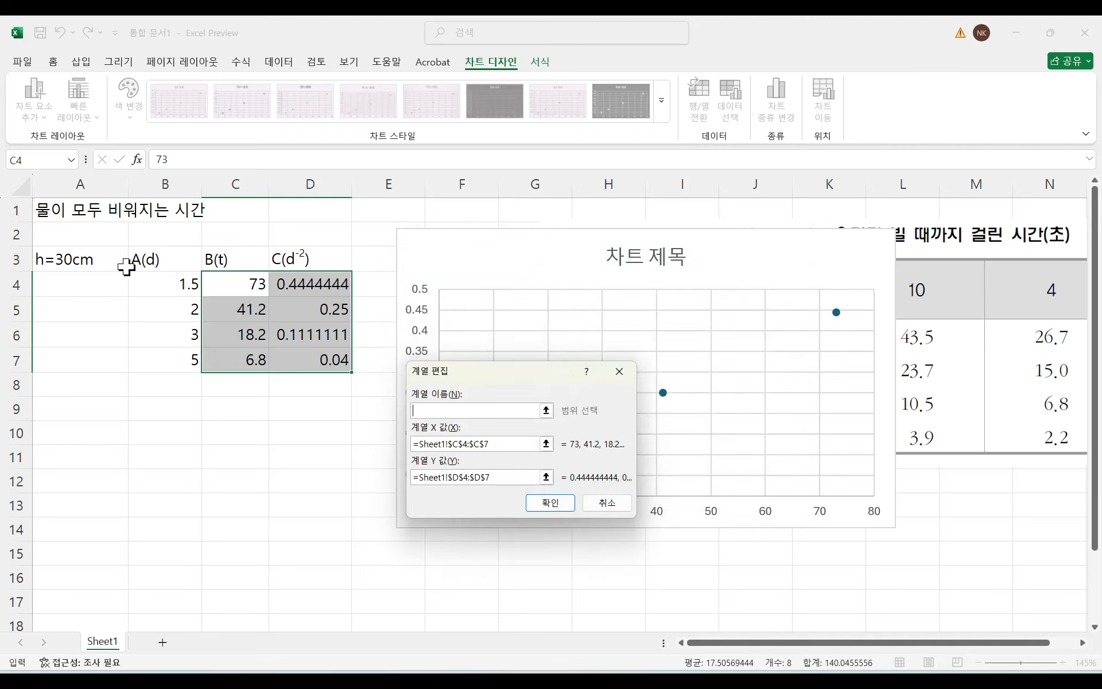
click(473, 414)
Step: Set the series X values to D4:D7 and its Y values to C4:C7, and accept the new data source
click(506, 445)
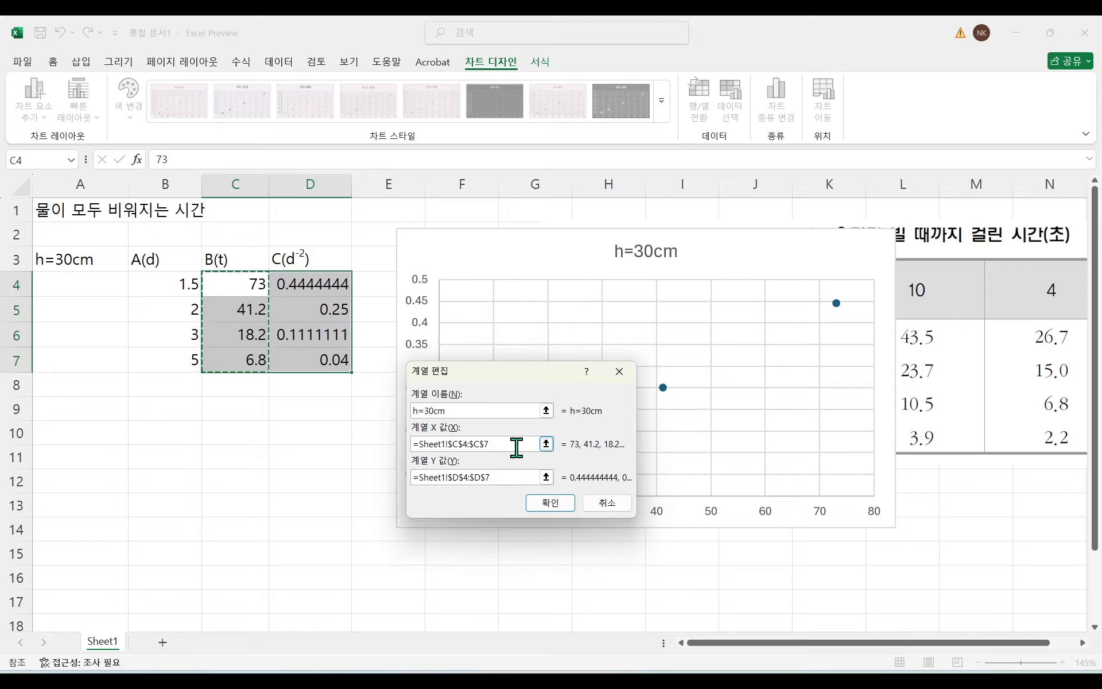
drag(514, 445, 387, 445)
key(BackSpace)
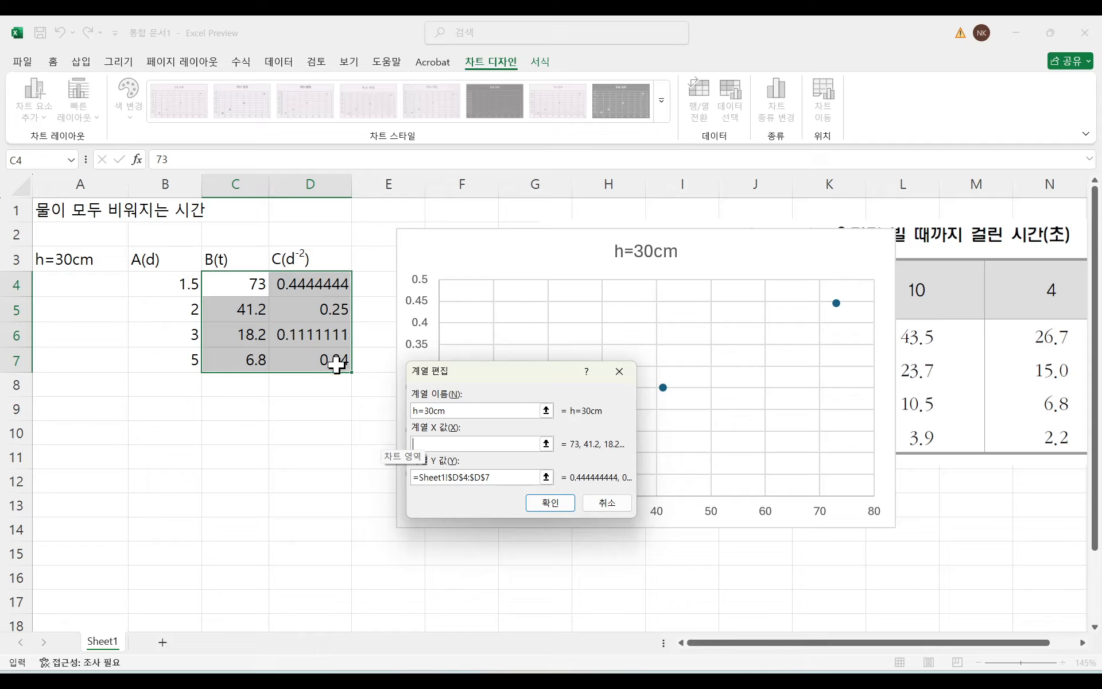
drag(322, 283, 326, 363)
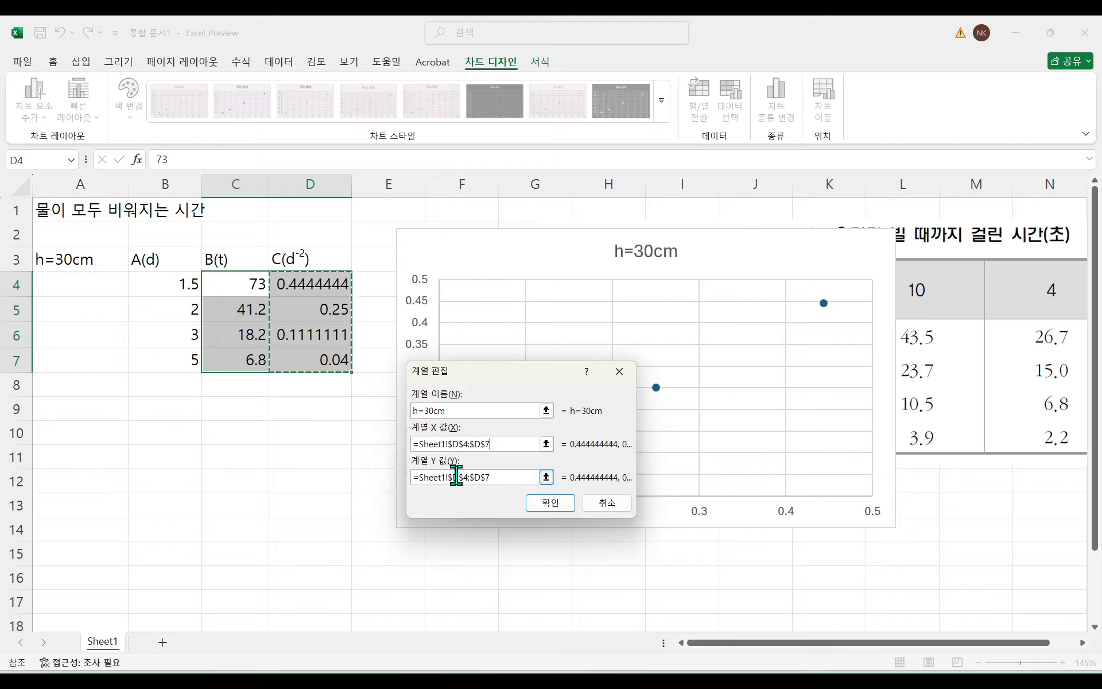
drag(512, 481, 401, 483)
key(BackSpace)
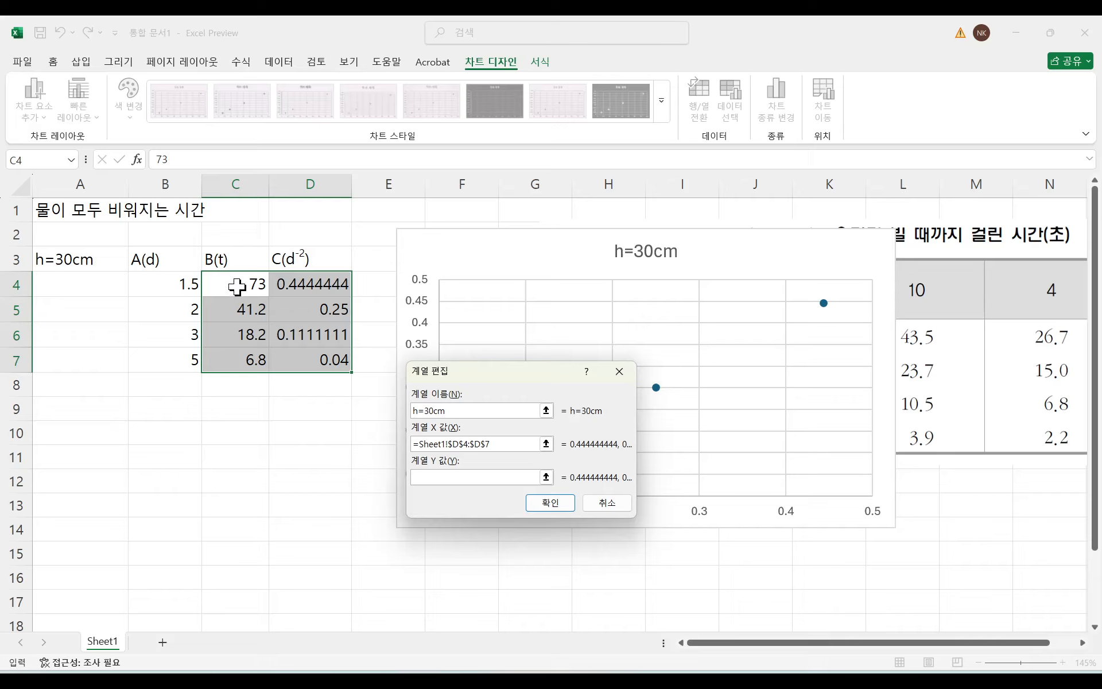
drag(237, 286, 231, 356)
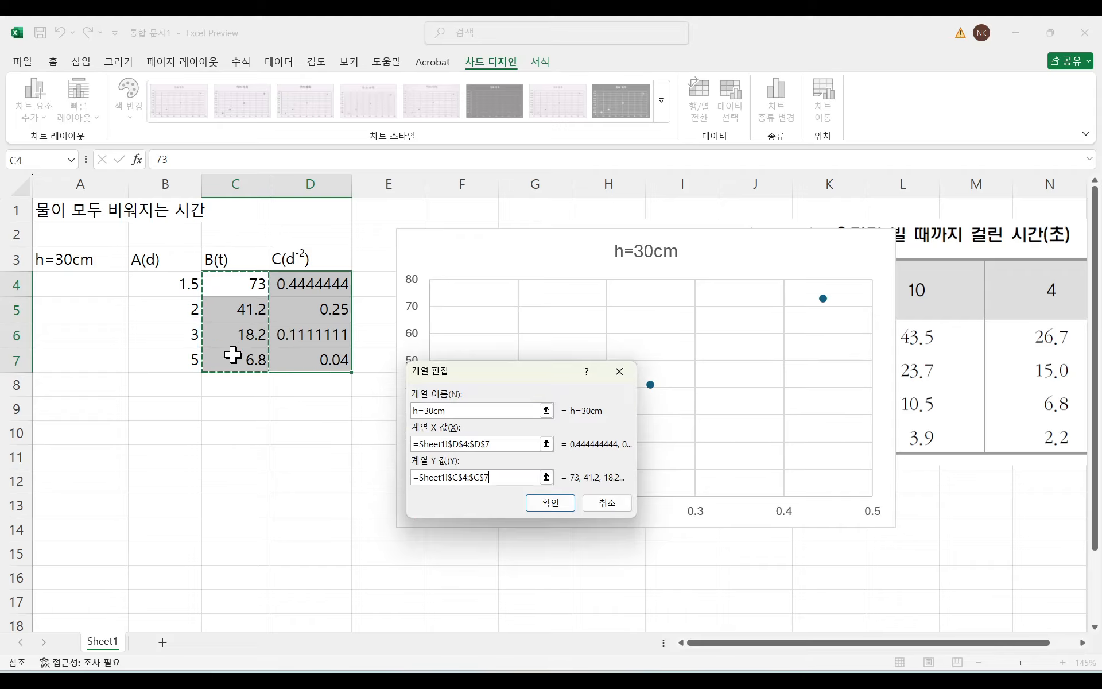
click(559, 506)
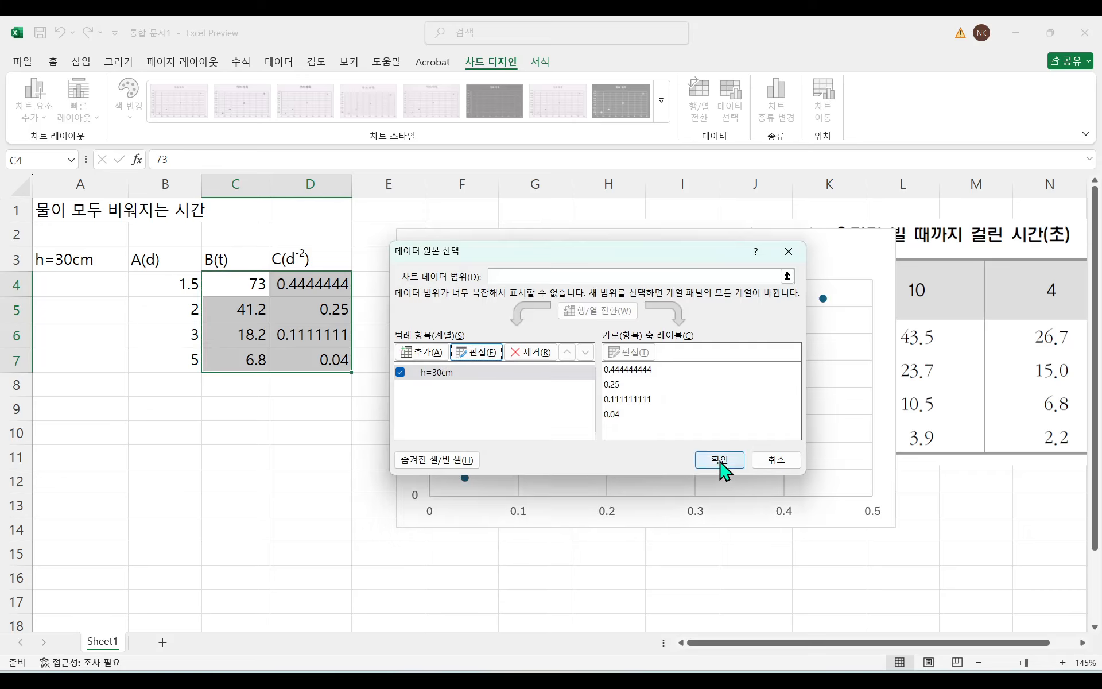
click(720, 461)
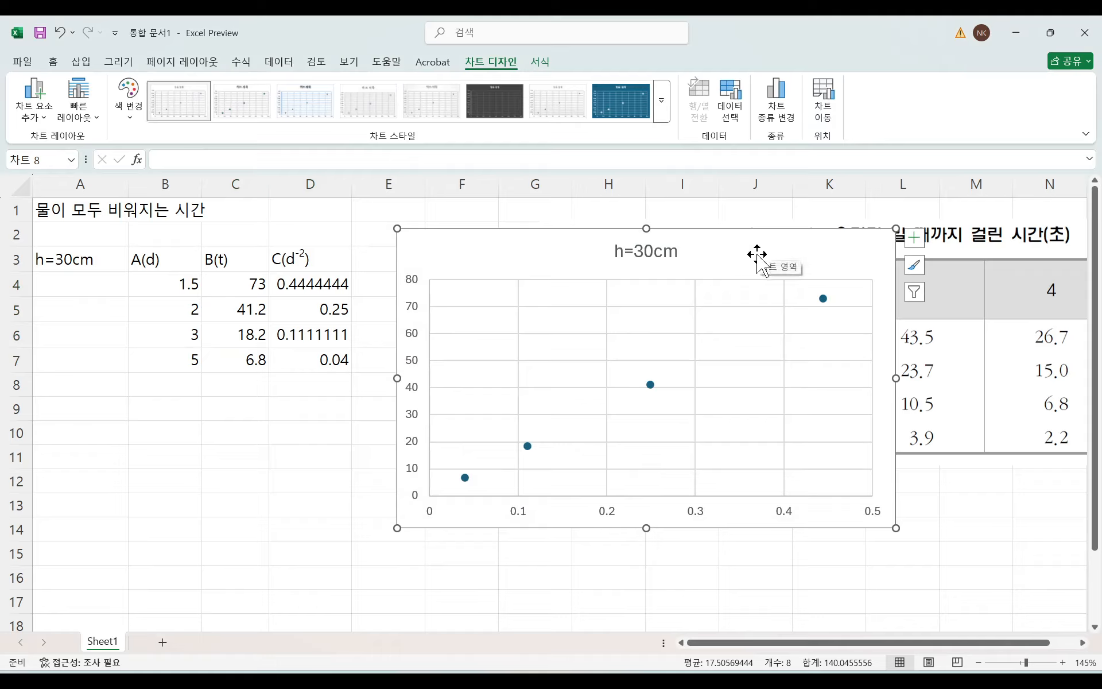
Step: Move the chart over the data columns so the source table is uncovered, and add axis titles to it
drag(809, 246, 547, 263)
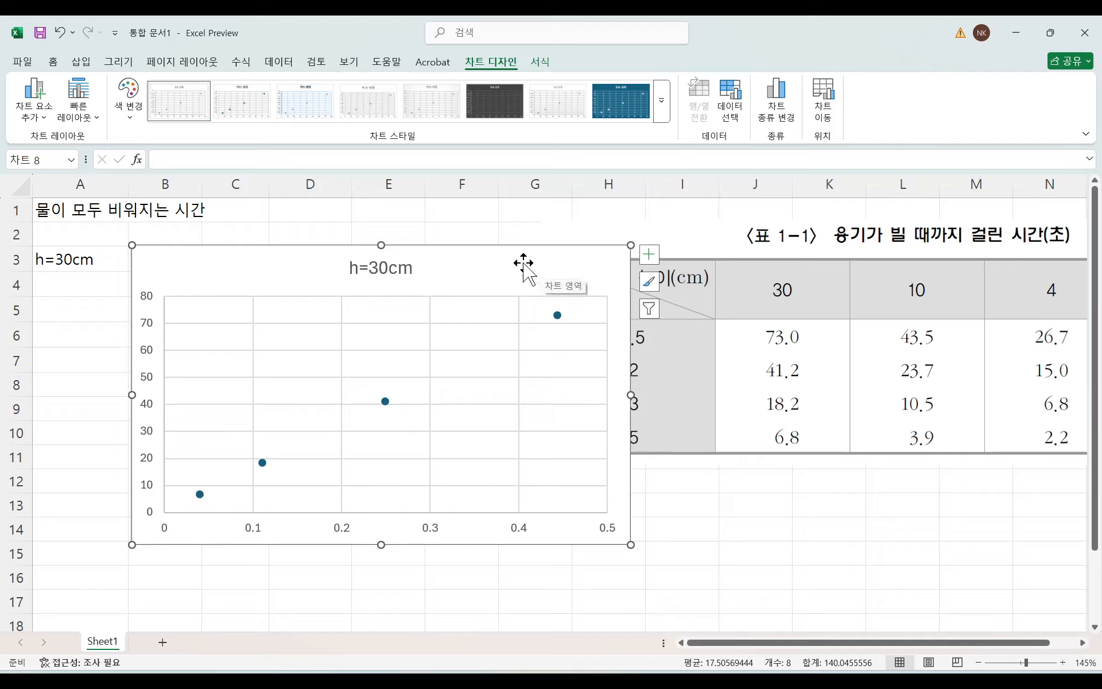
click(650, 254)
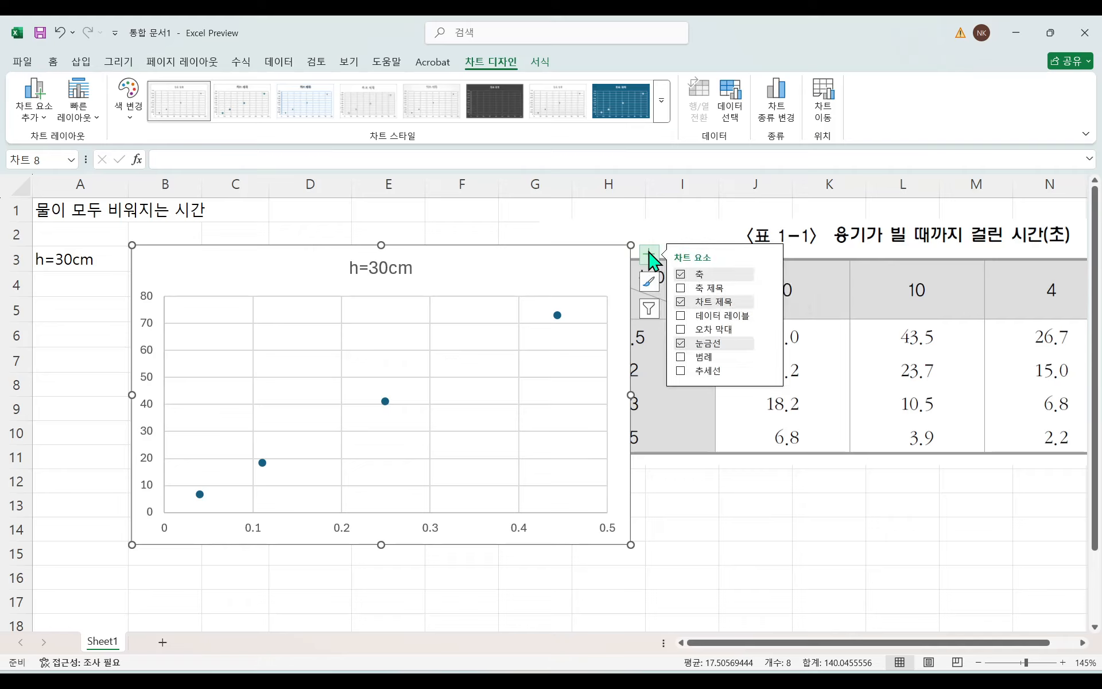
click(681, 288)
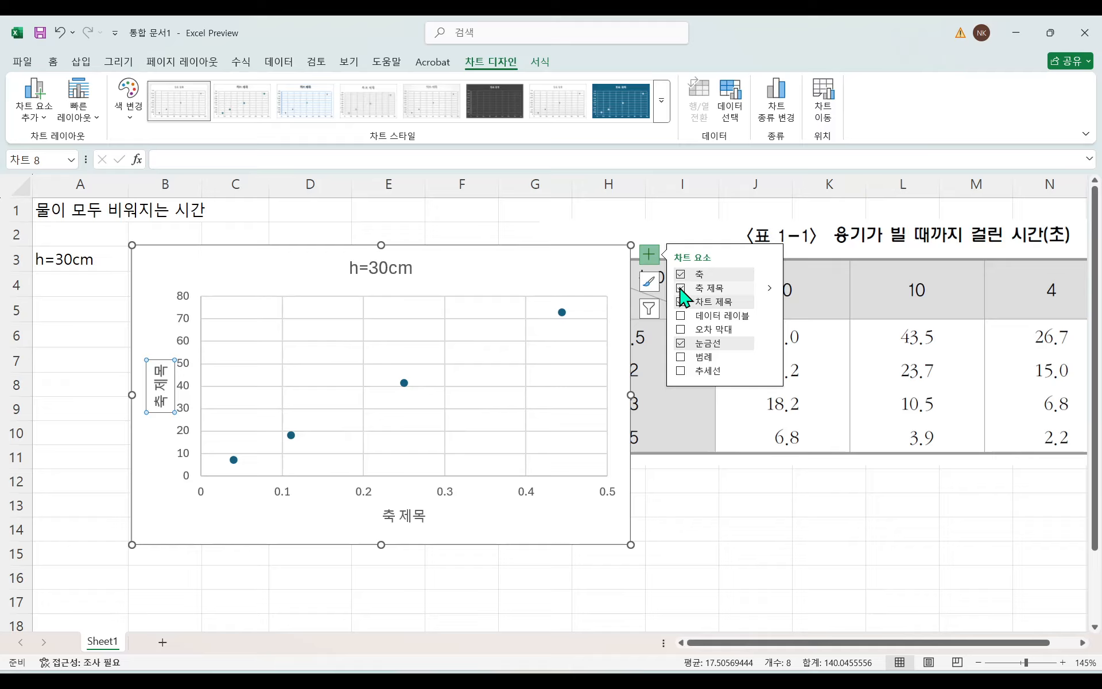
Step: Change the horizontal axis title to 1/d2 and format the 2 as superscript
click(408, 513)
double_click(409, 514)
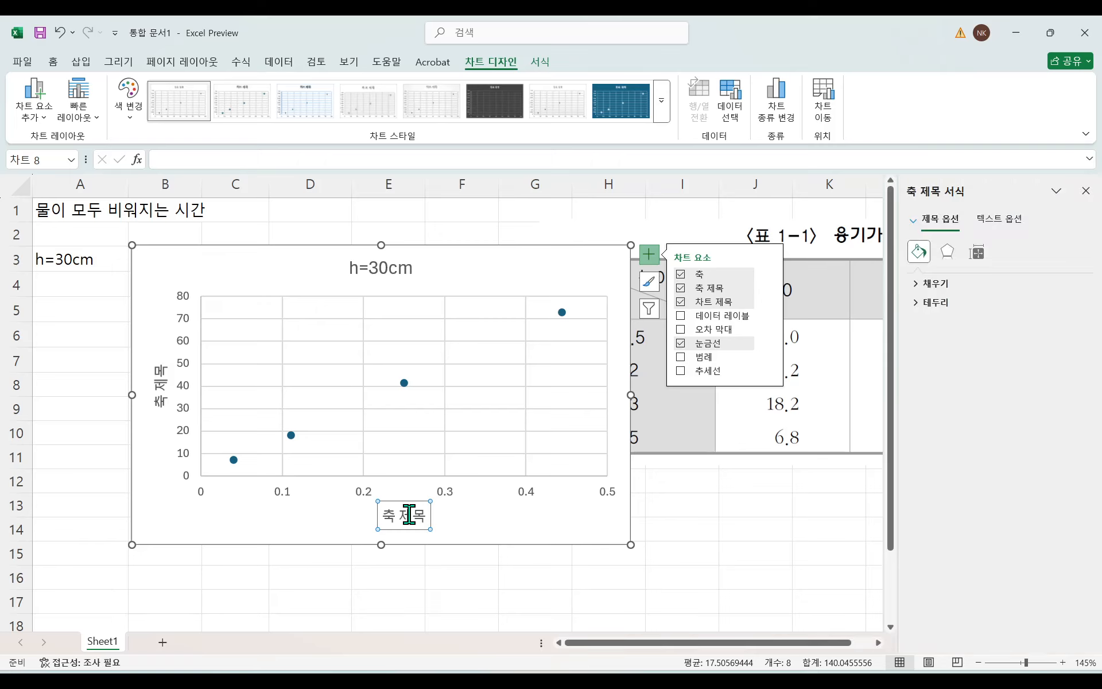
triple_click(408, 514)
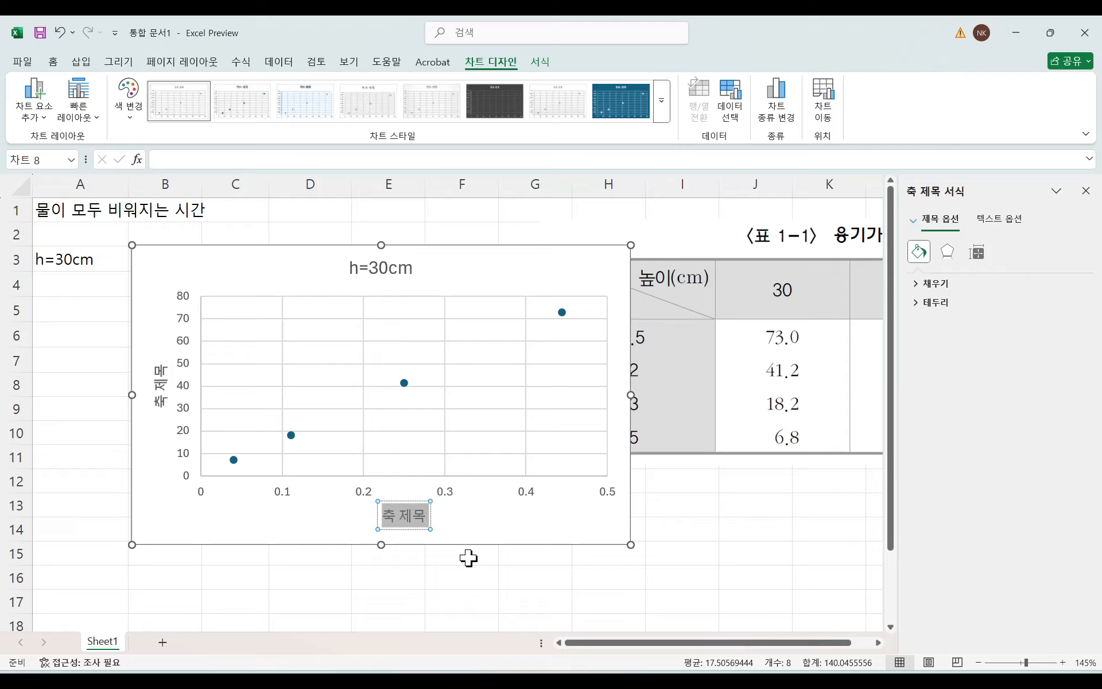
text(1/d2)
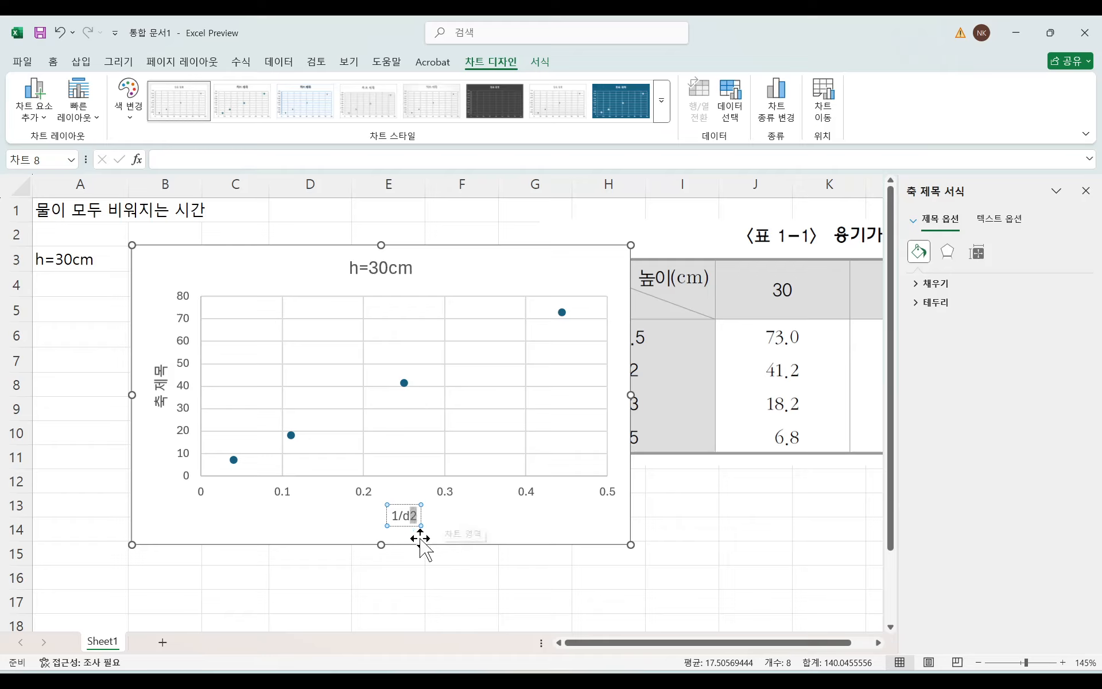
right_click(413, 516)
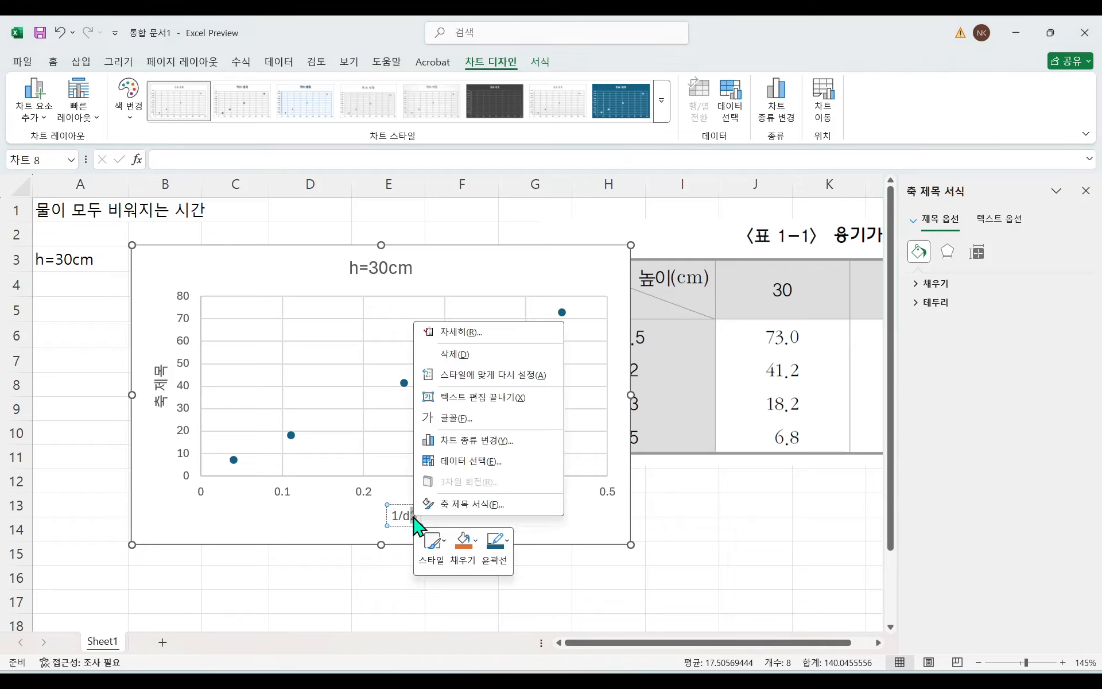
click(454, 418)
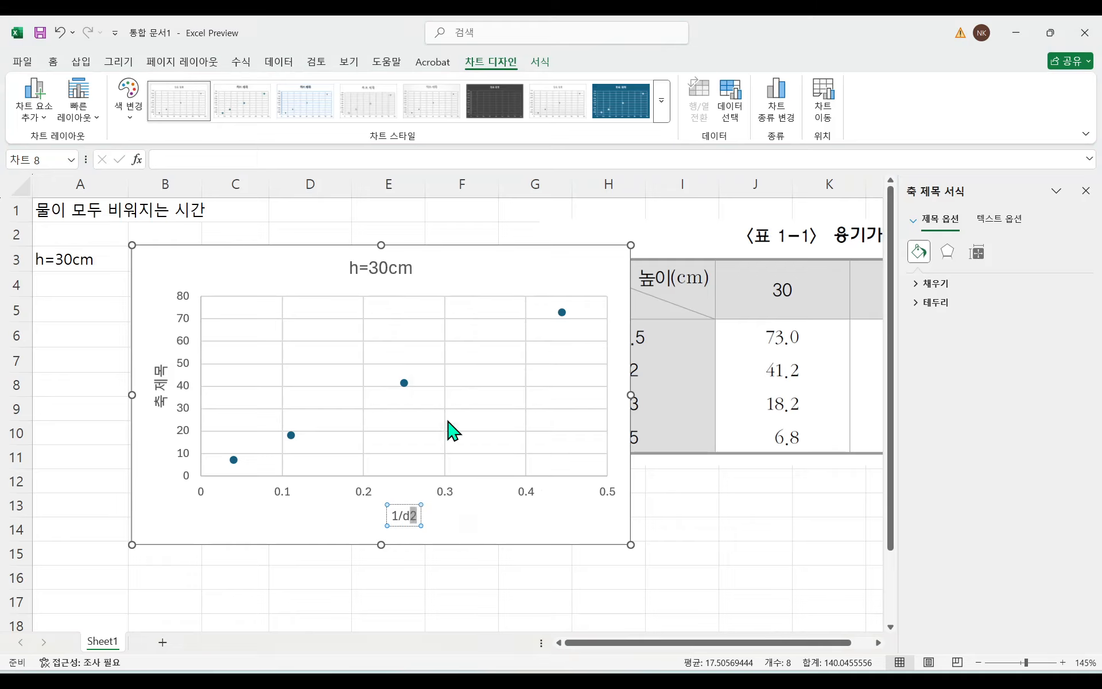
click(442, 411)
click(629, 476)
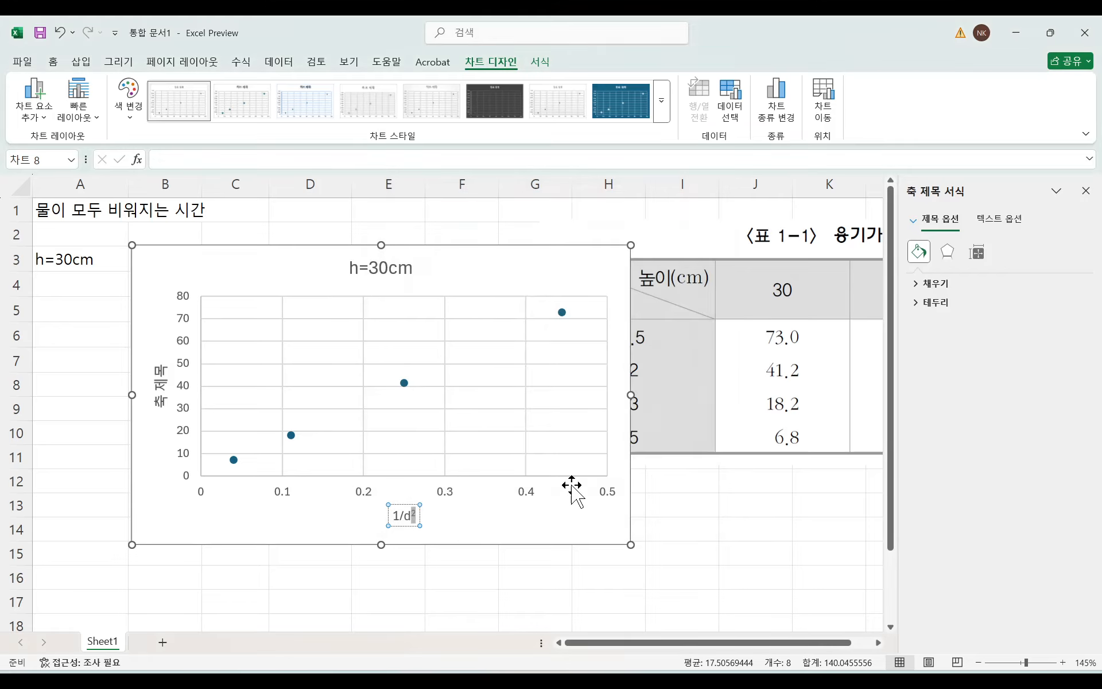
click(470, 526)
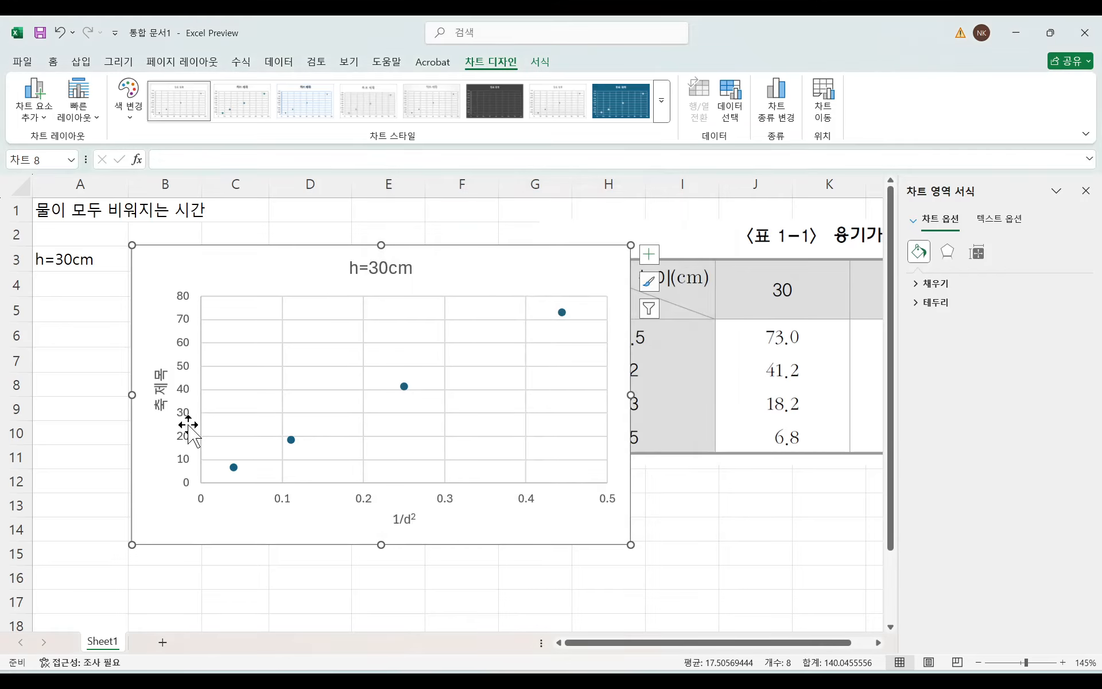
Step: Replace the vertical axis title with t[s]
click(159, 394)
double_click(159, 394)
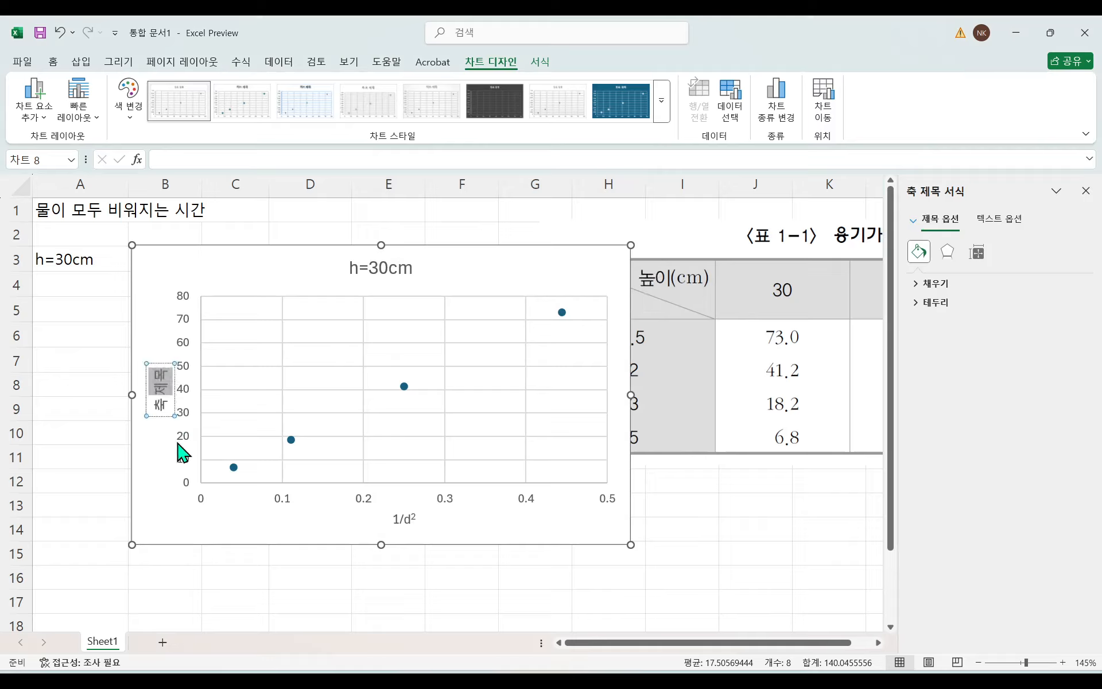
key(BackSpace)
key(BackSpace)
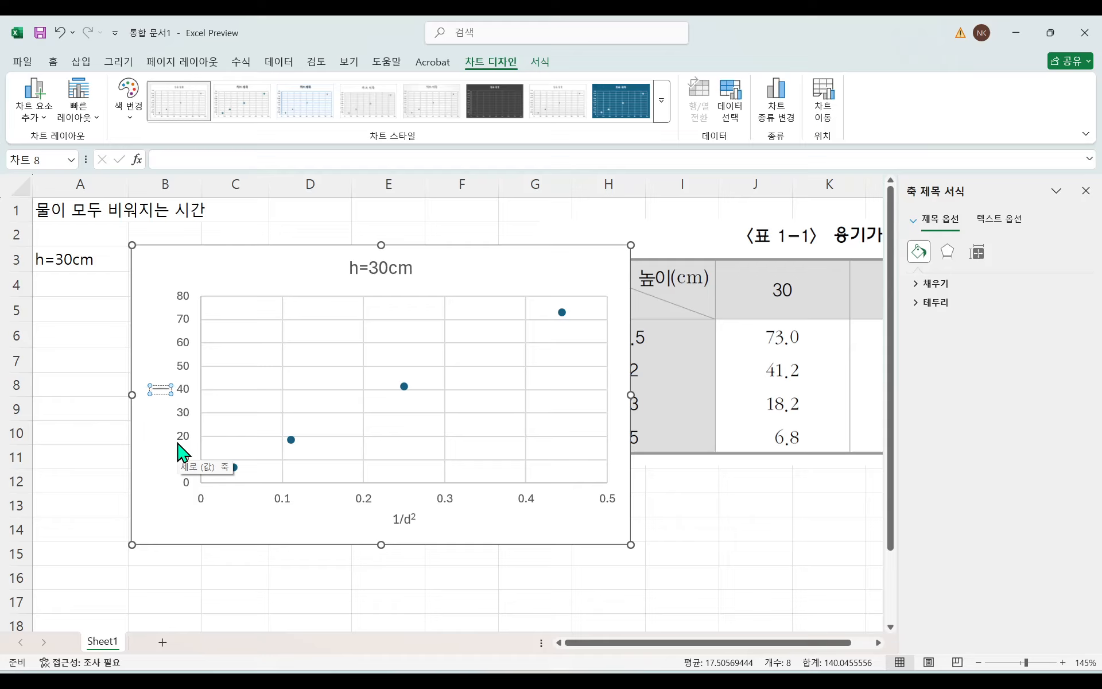
text(tlrks)
key(BackSpace)
key(BackSpace)
key(BackSpace)
key(BackSpace)
text([s])
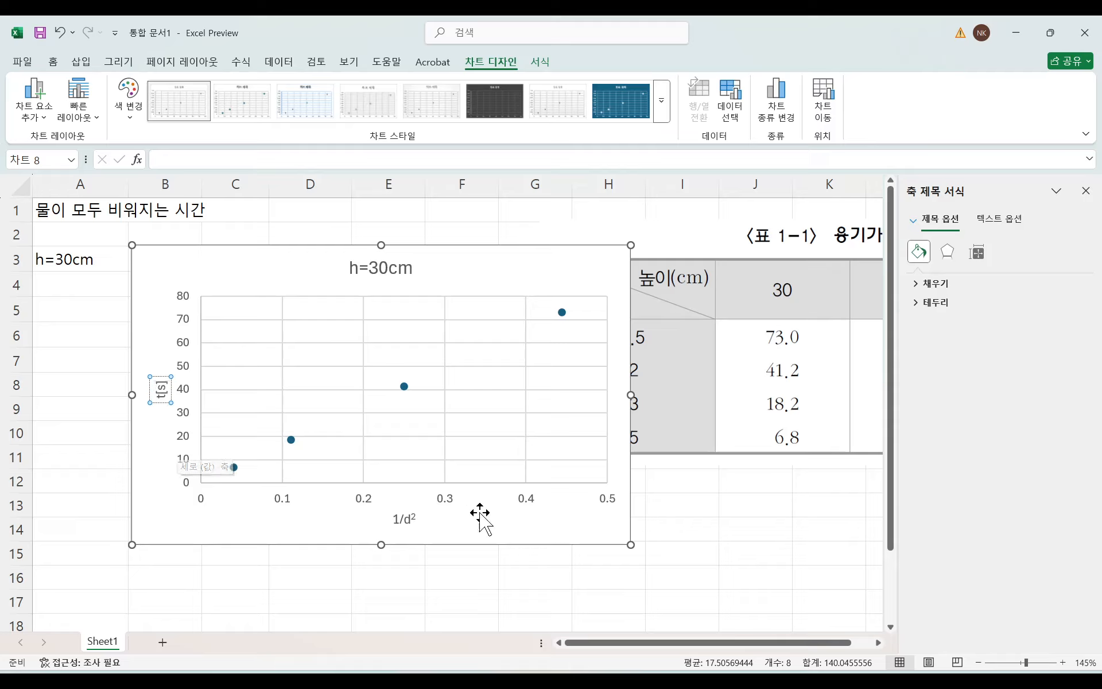
click(507, 518)
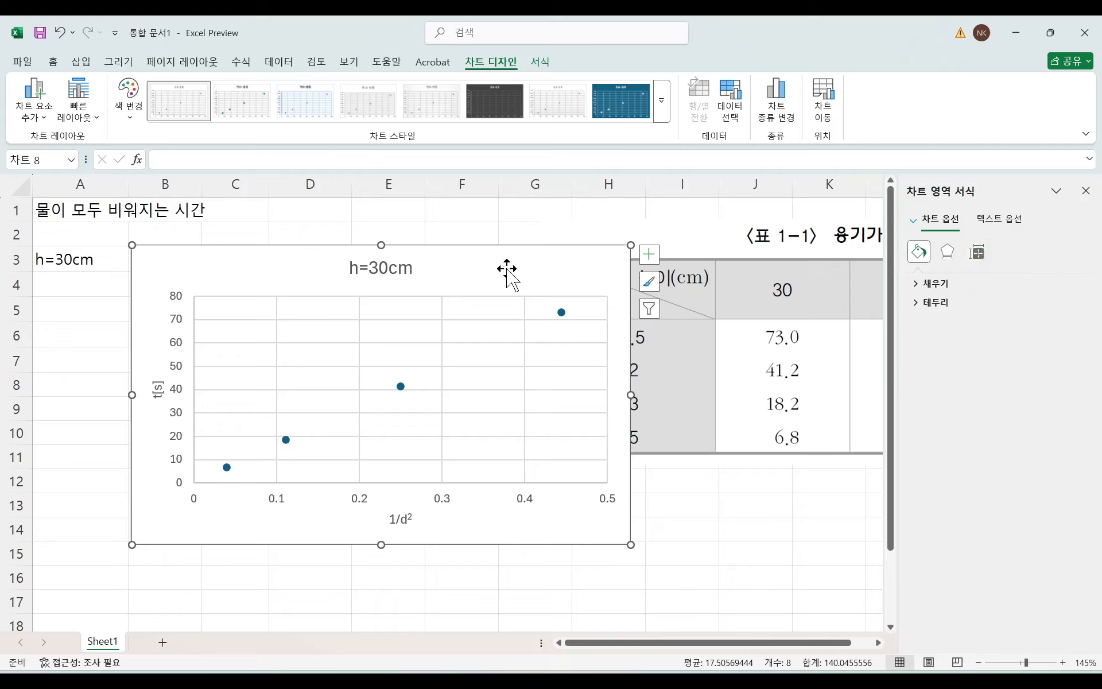
Step: Add a trendline to the h=30cm scatter series
click(651, 261)
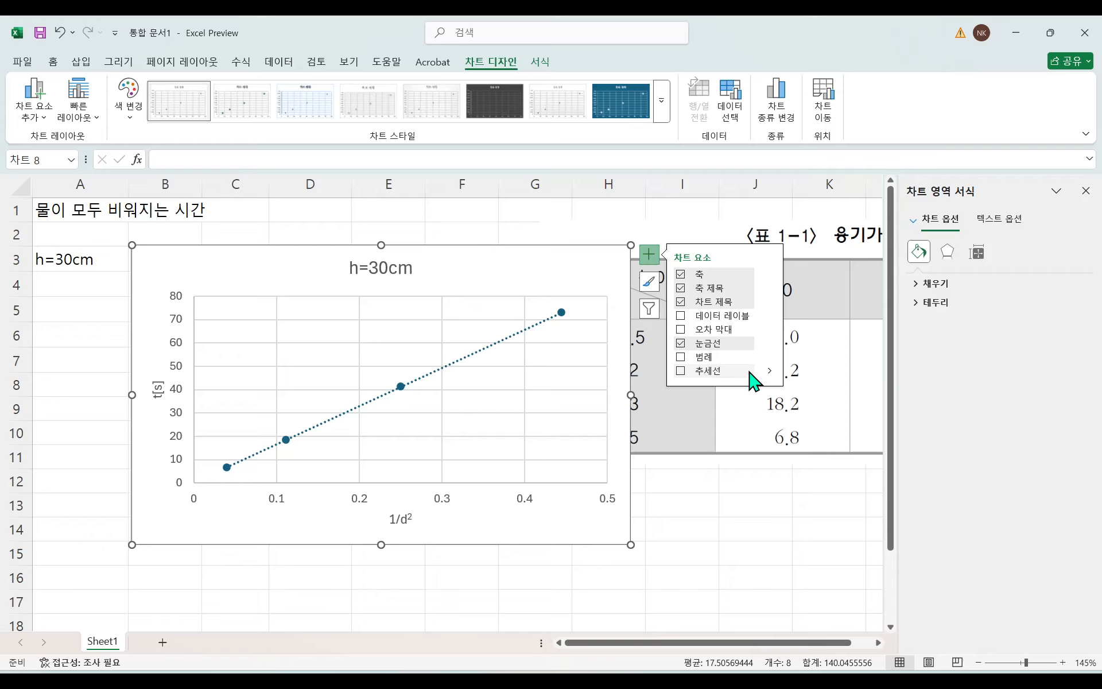
click(681, 372)
click(546, 380)
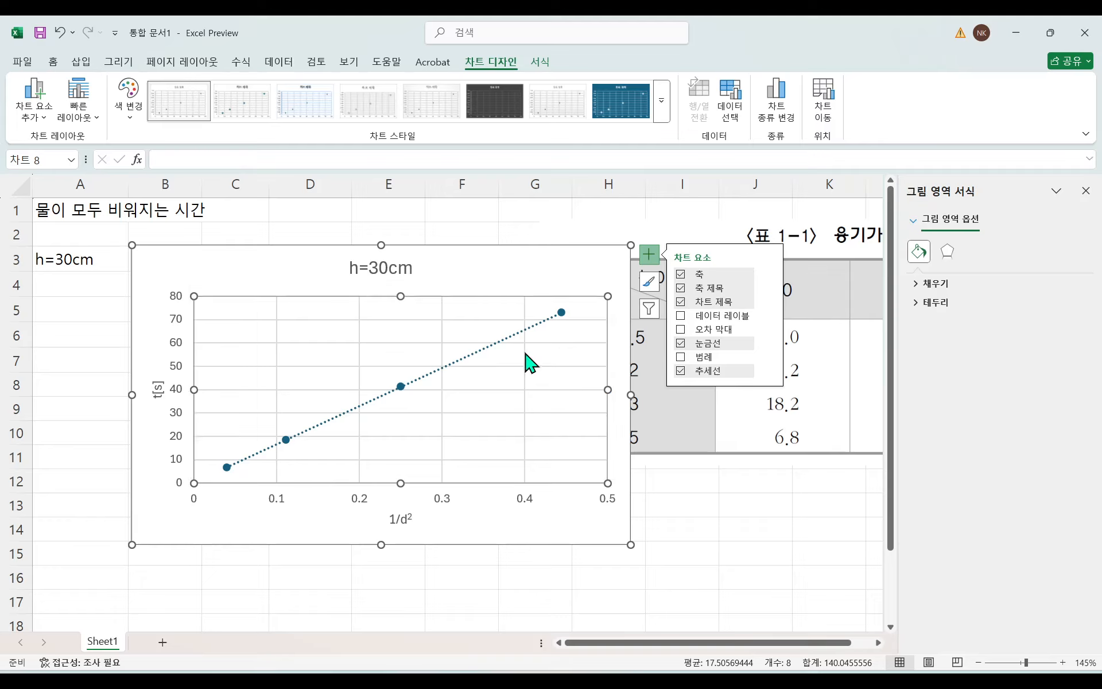
Step: Fix the linear trendline's intercept at 0.0 and display its equation on the chart
click(464, 358)
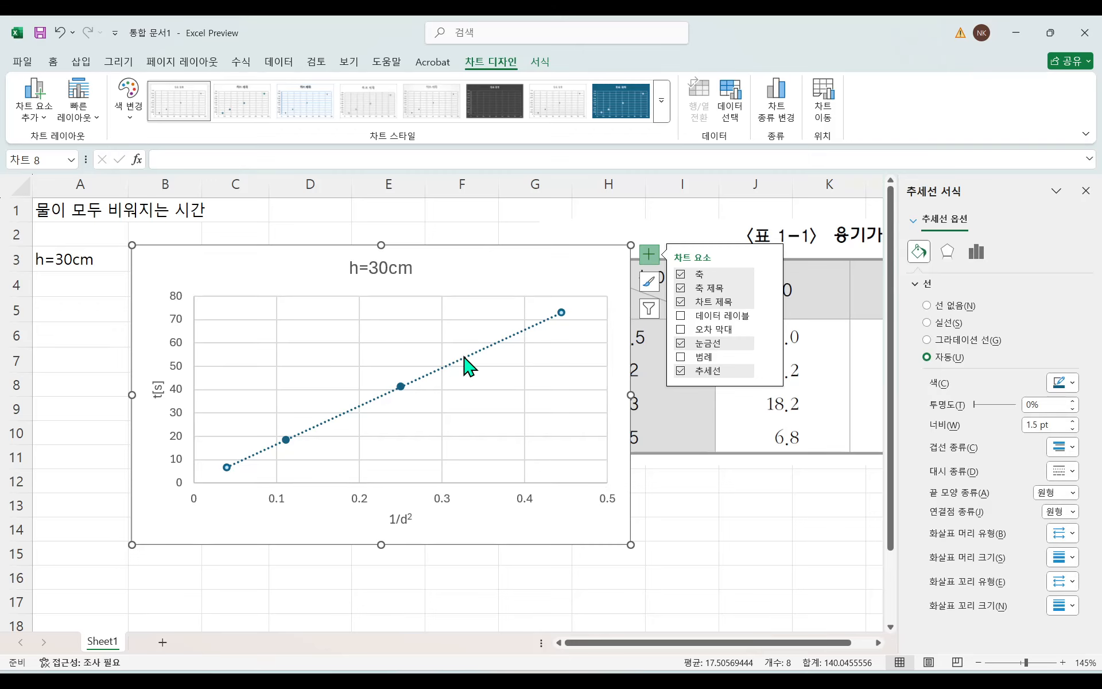
click(978, 253)
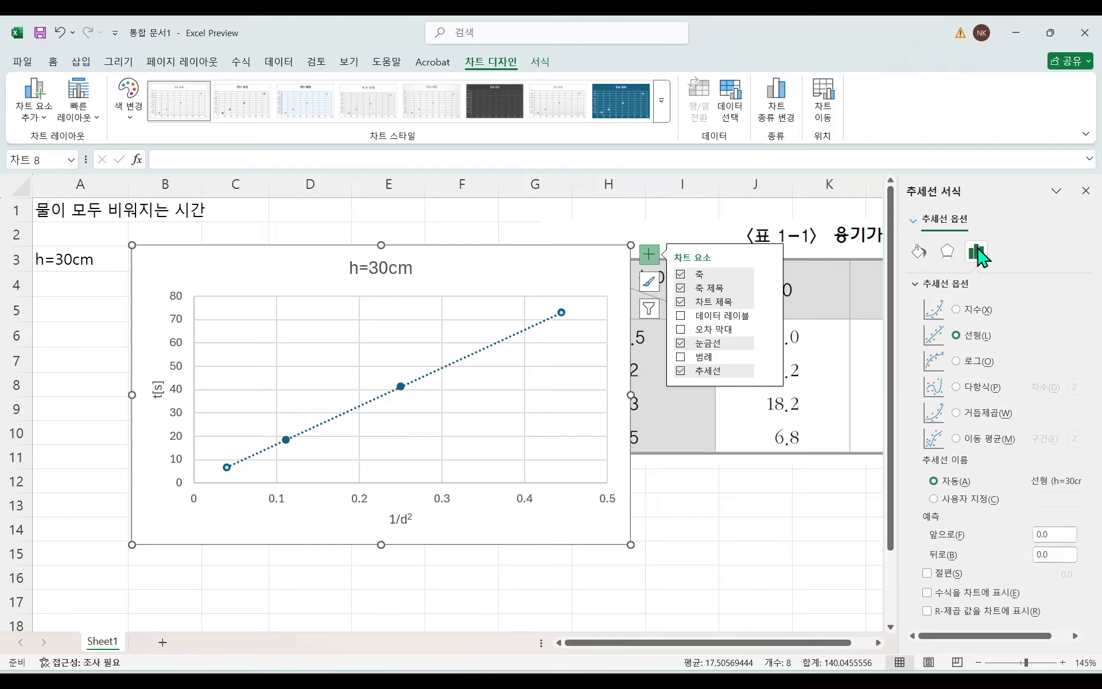
drag(893, 337, 833, 339)
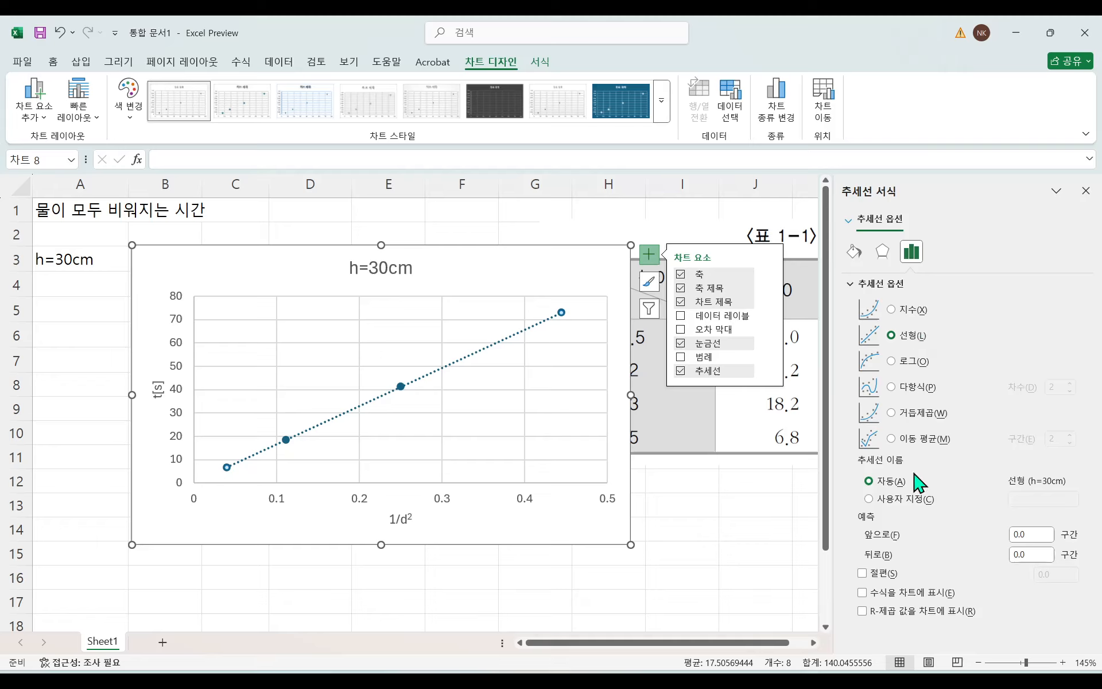
click(863, 572)
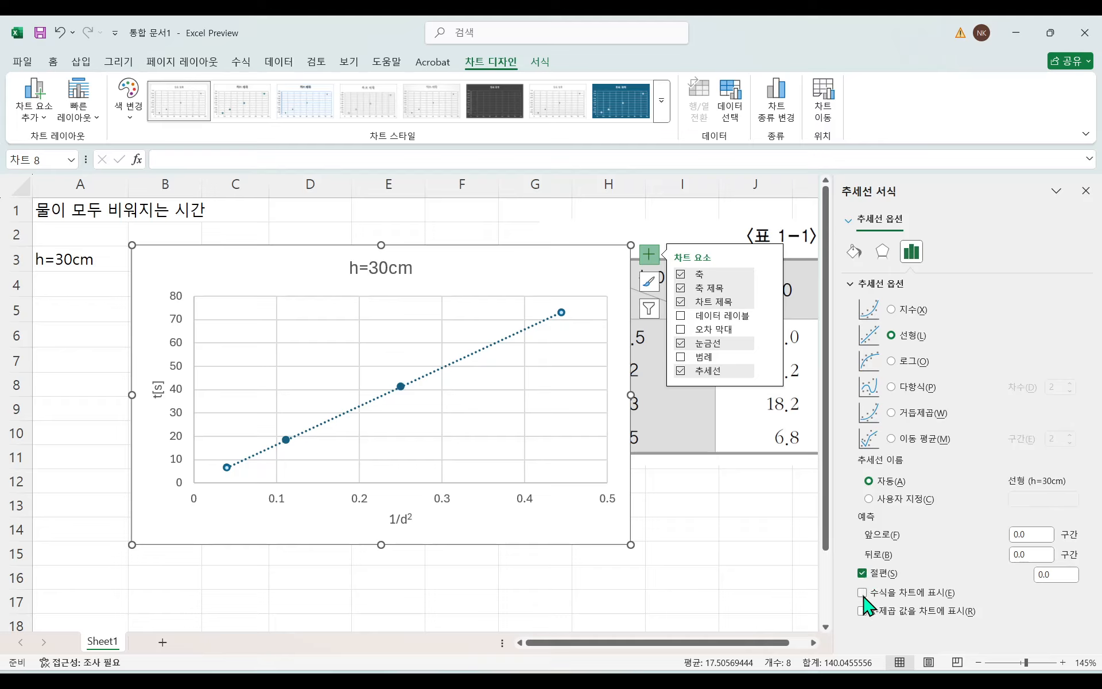
click(862, 592)
Step: Move the trendline equation into clear space above the line and enlarge its font to 11
click(525, 307)
drag(525, 305, 500, 305)
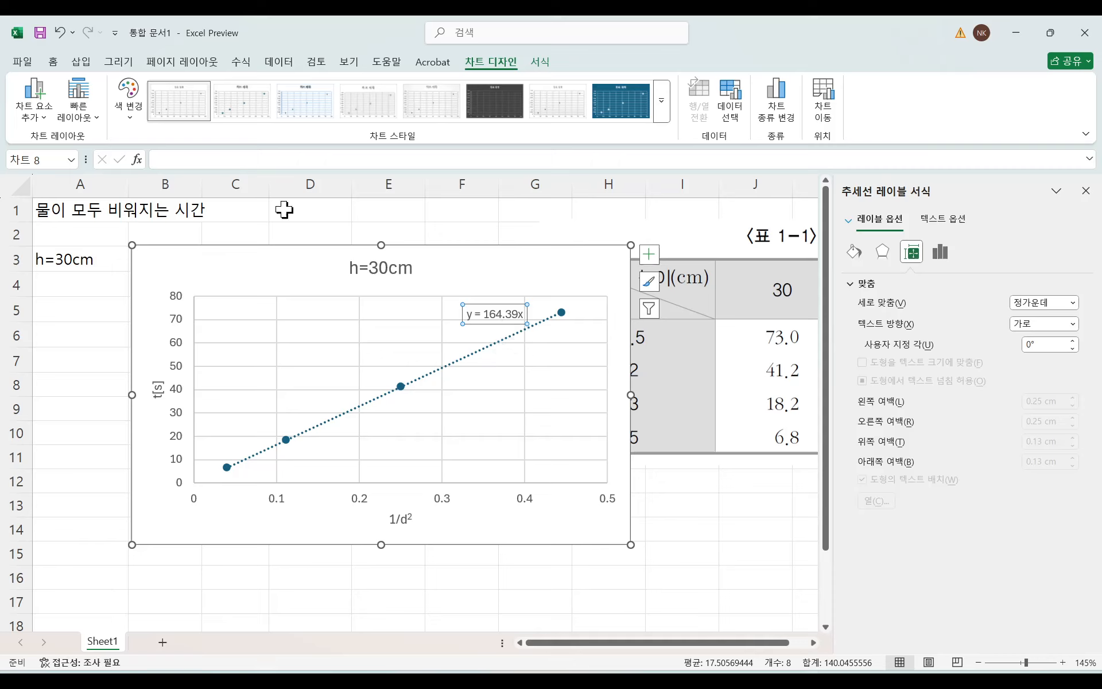
click(51, 62)
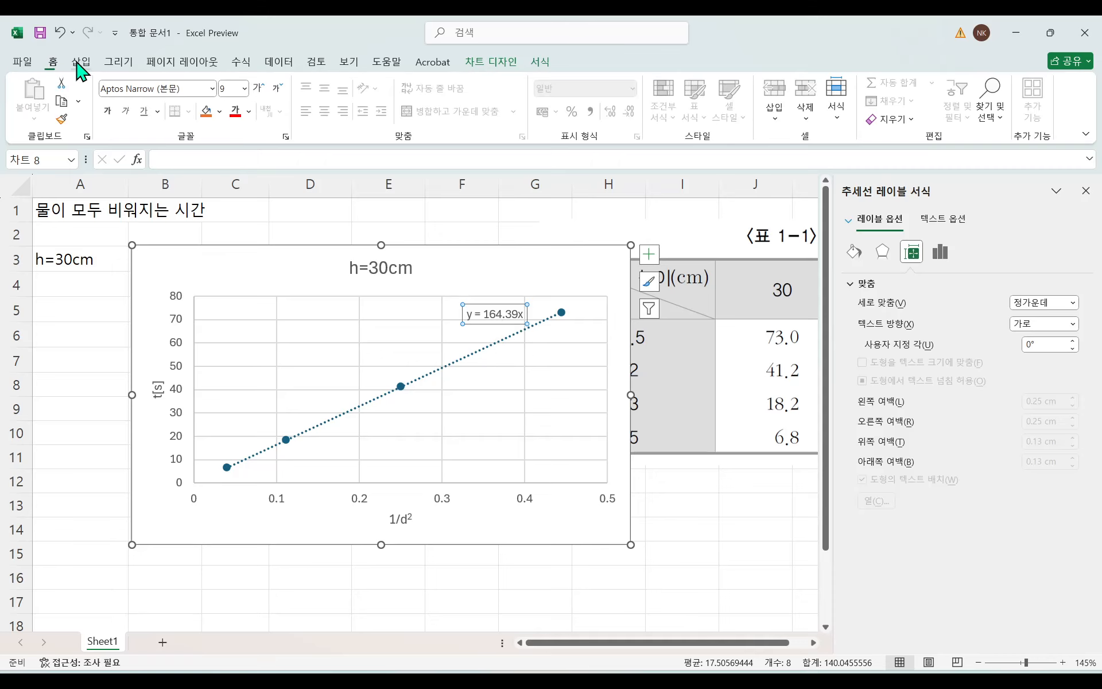
click(259, 92)
click(259, 92)
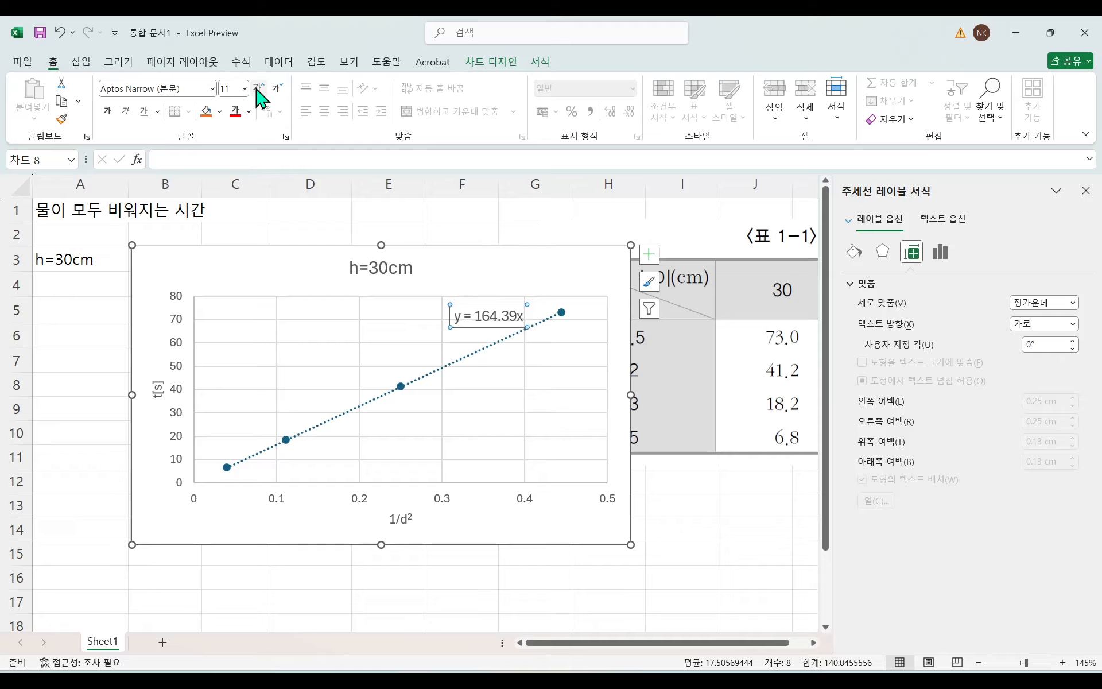
Step: Replace the y in the trendline equation label with t
click(477, 317)
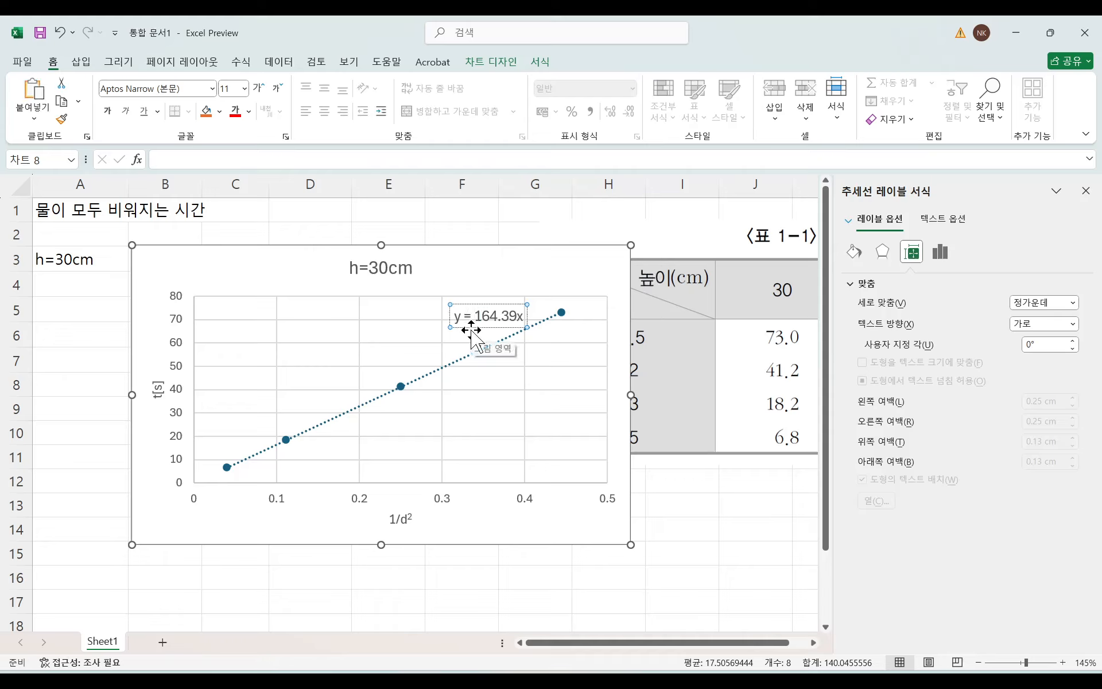
key(Delete)
text(t)
Step: Replace the x in the trendline equation label with (1/d²), reusing the superscript text from the horizontal axis title
click(518, 315)
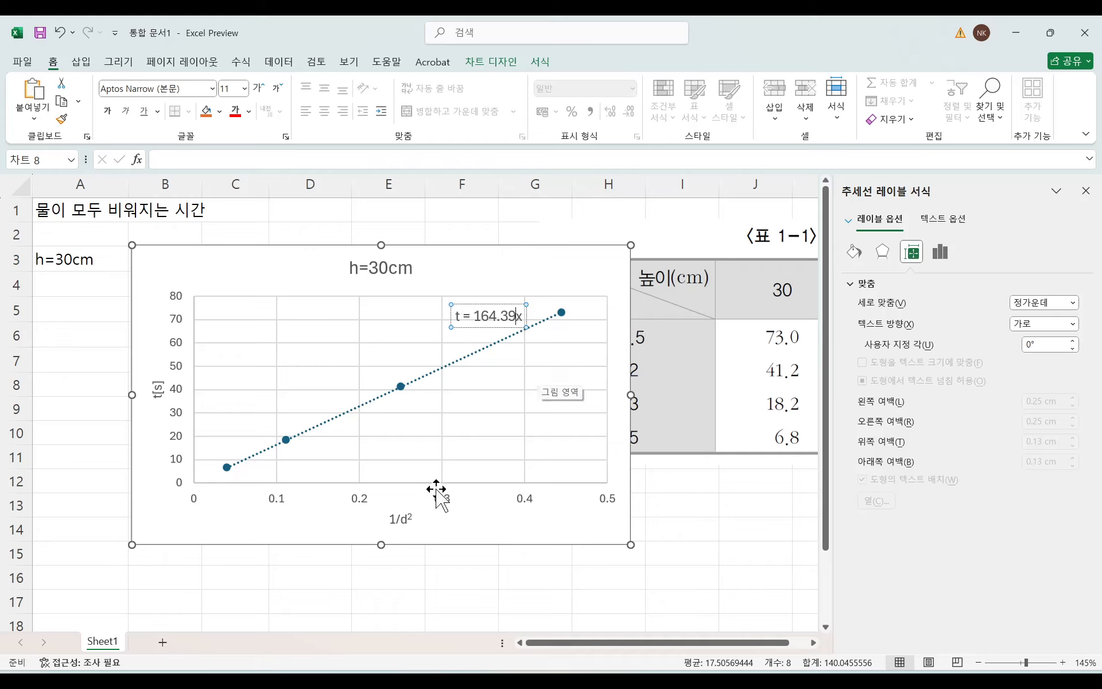
click(400, 518)
double_click(401, 516)
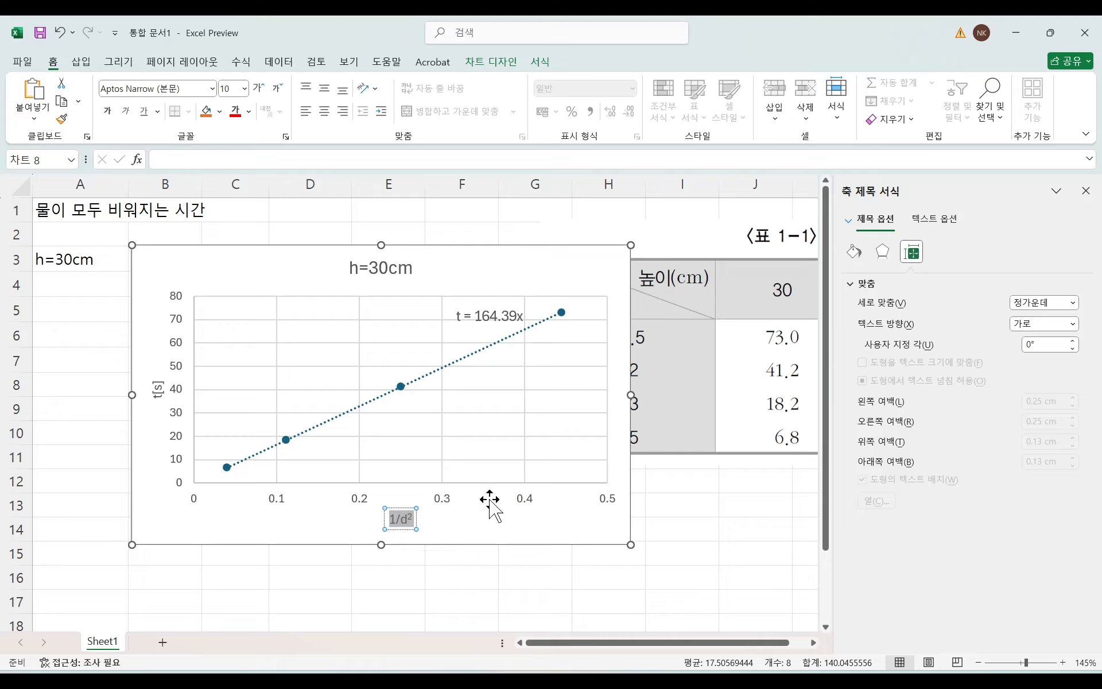
click(520, 315)
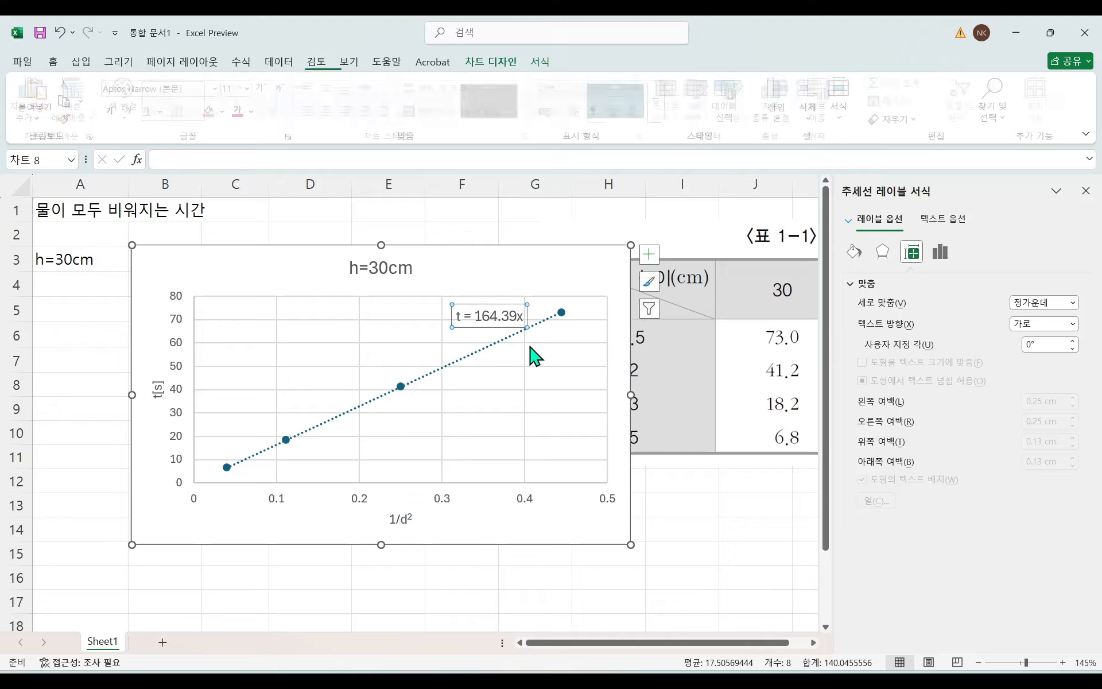
click(520, 316)
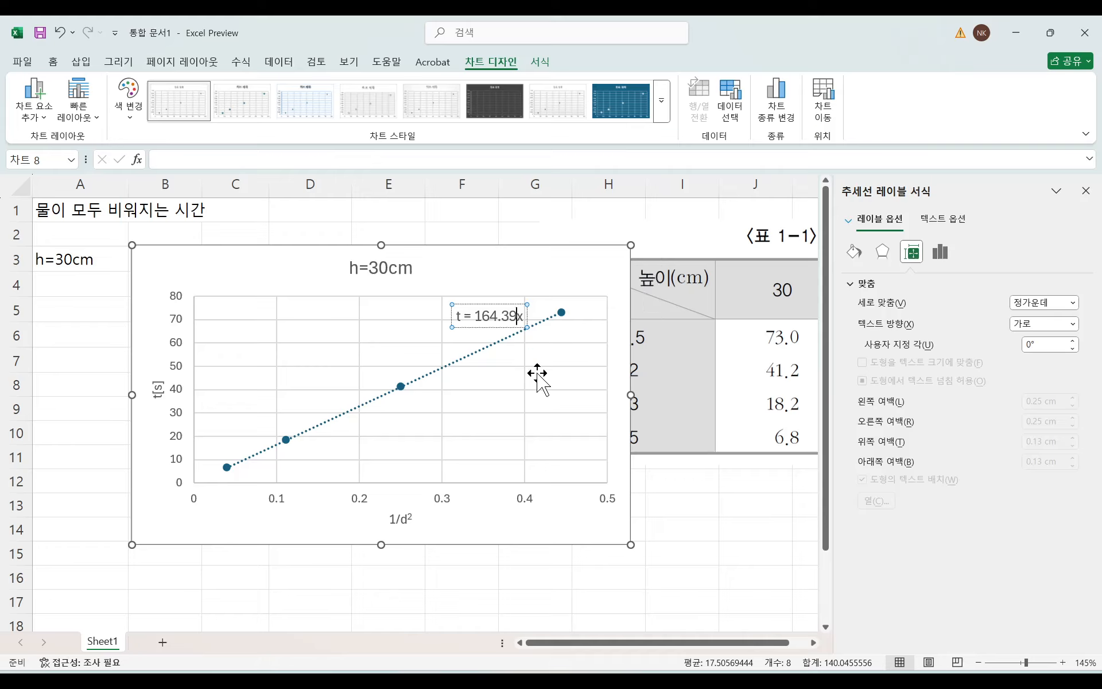
text(()
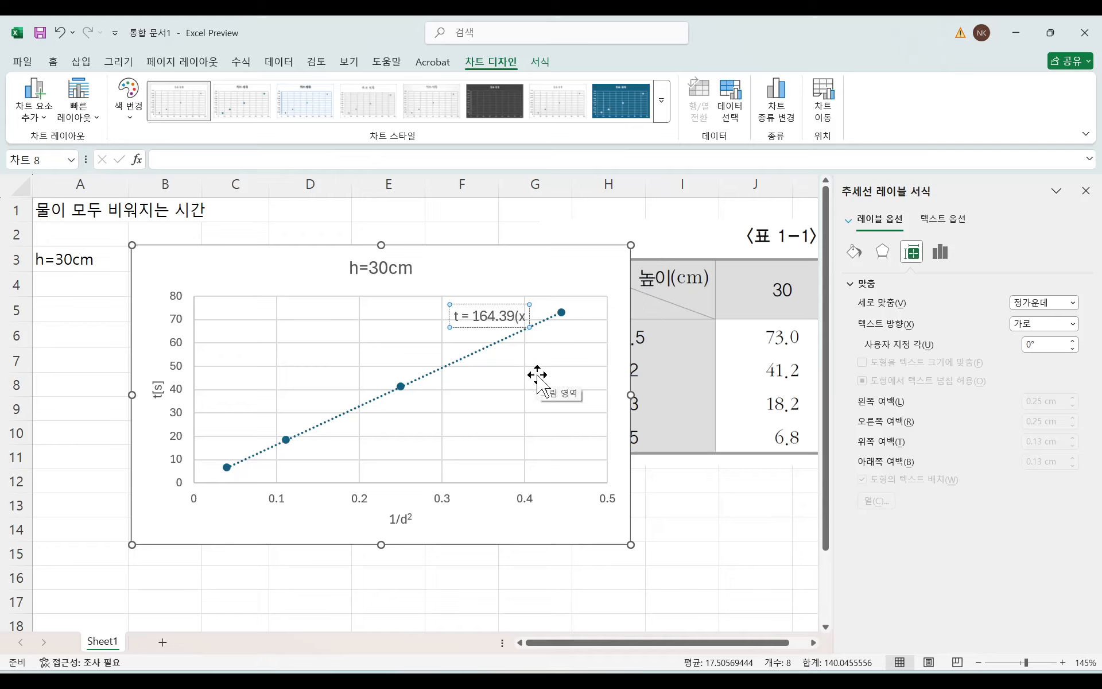
key(Delete)
text())
text(1/d2)
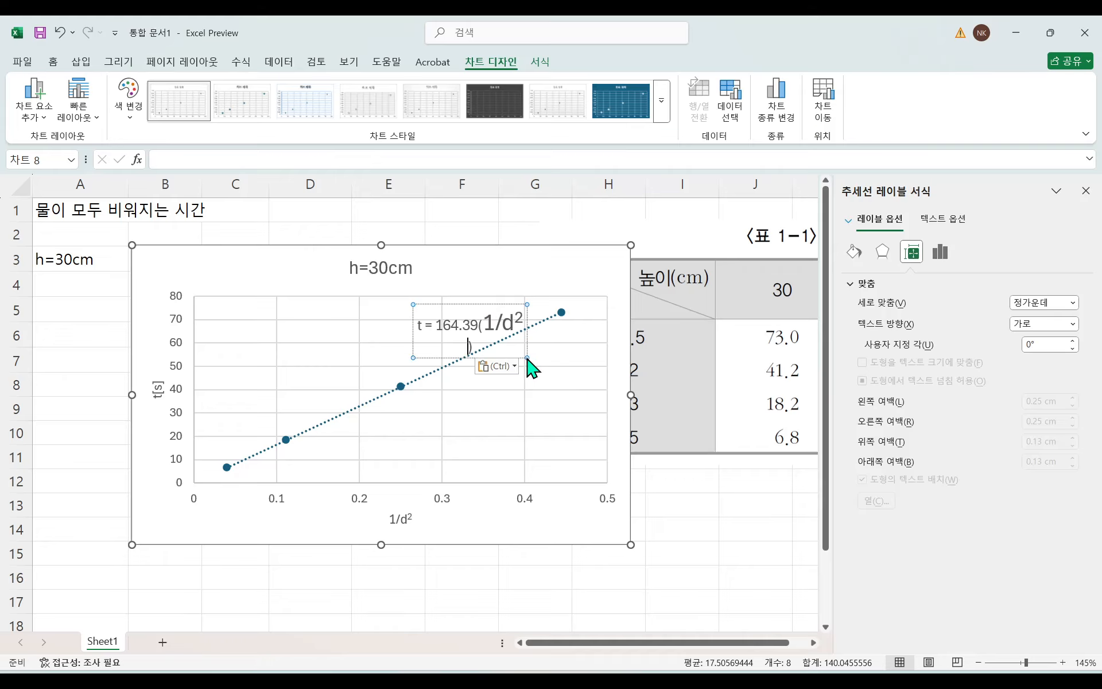
Step: Set the font size of the whole trendline equation label to 11
triple_click(466, 350)
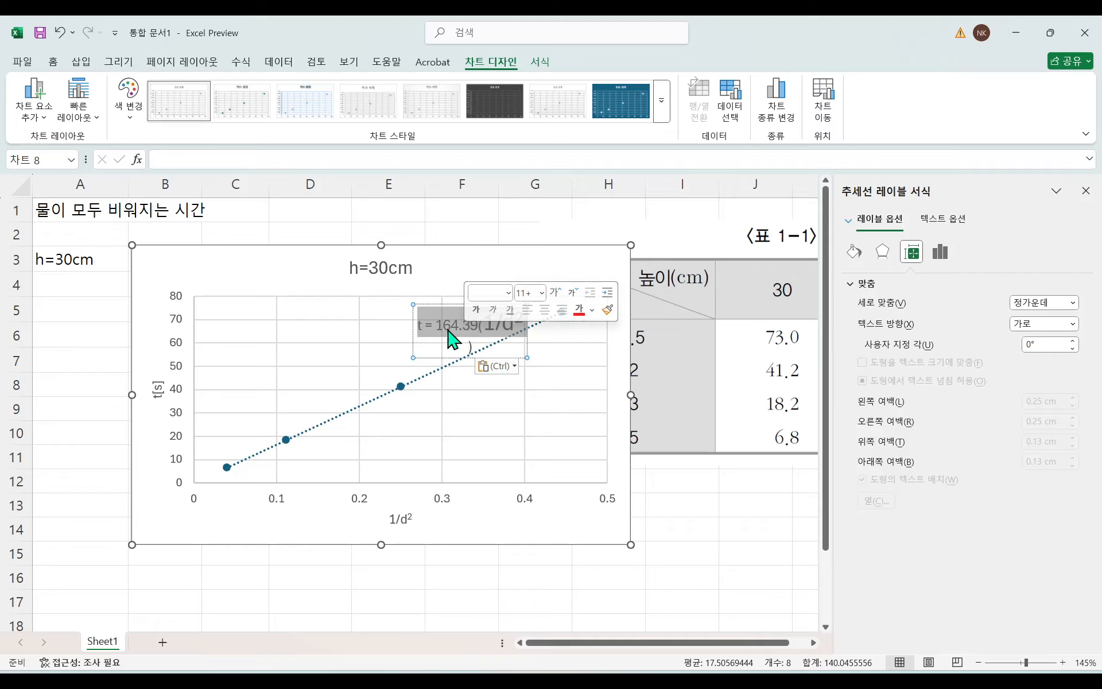
click(57, 62)
click(244, 88)
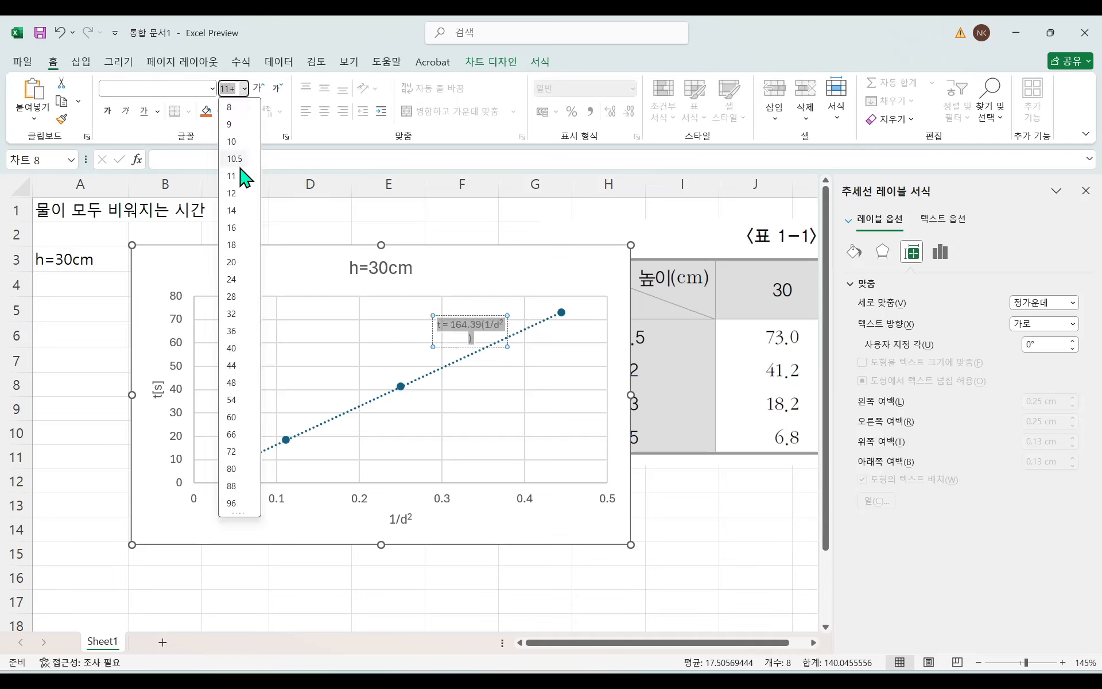
click(235, 176)
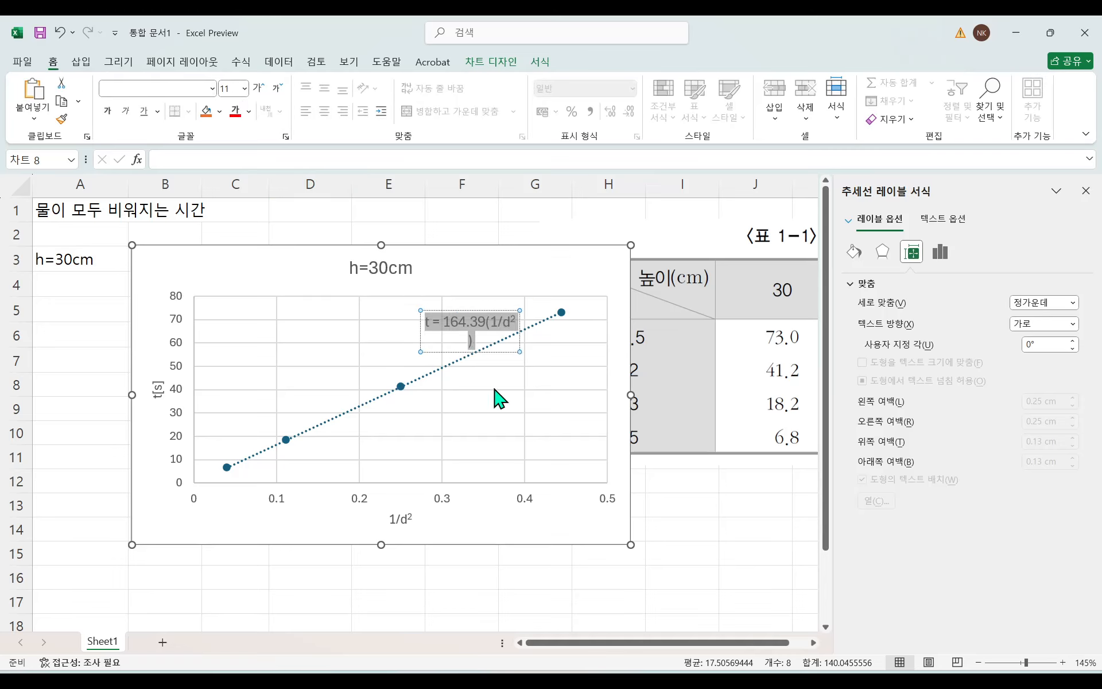
Step: Bring the equation's closing parenthesis onto the same line and move the label to clear space above the trendline
click(530, 370)
click(487, 317)
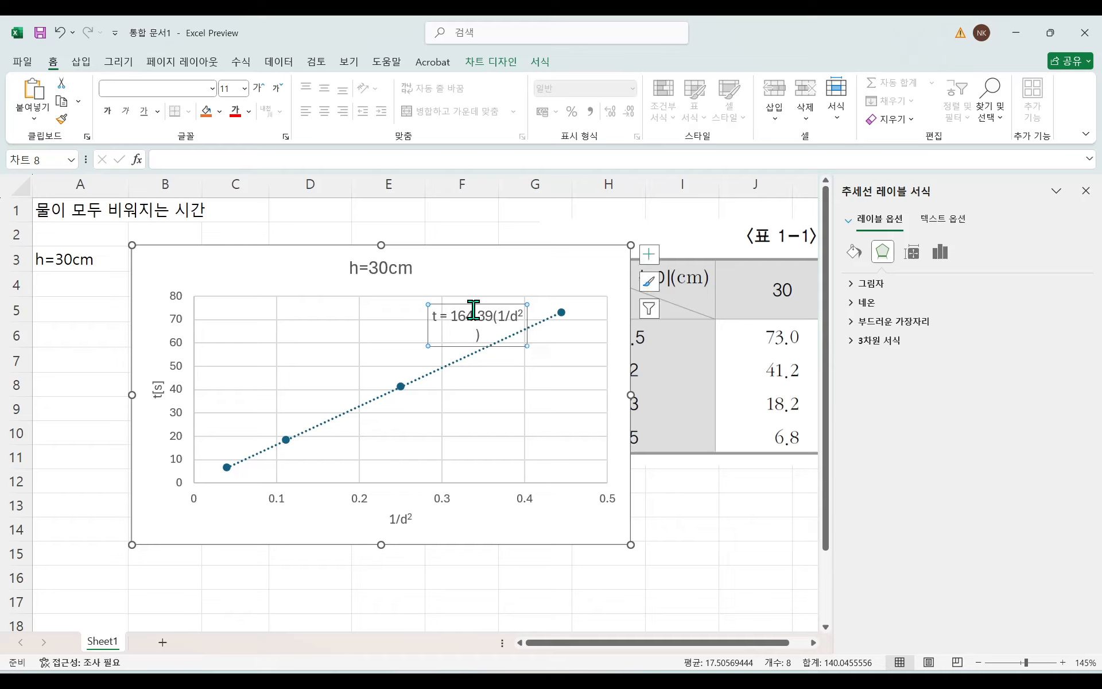
click(445, 326)
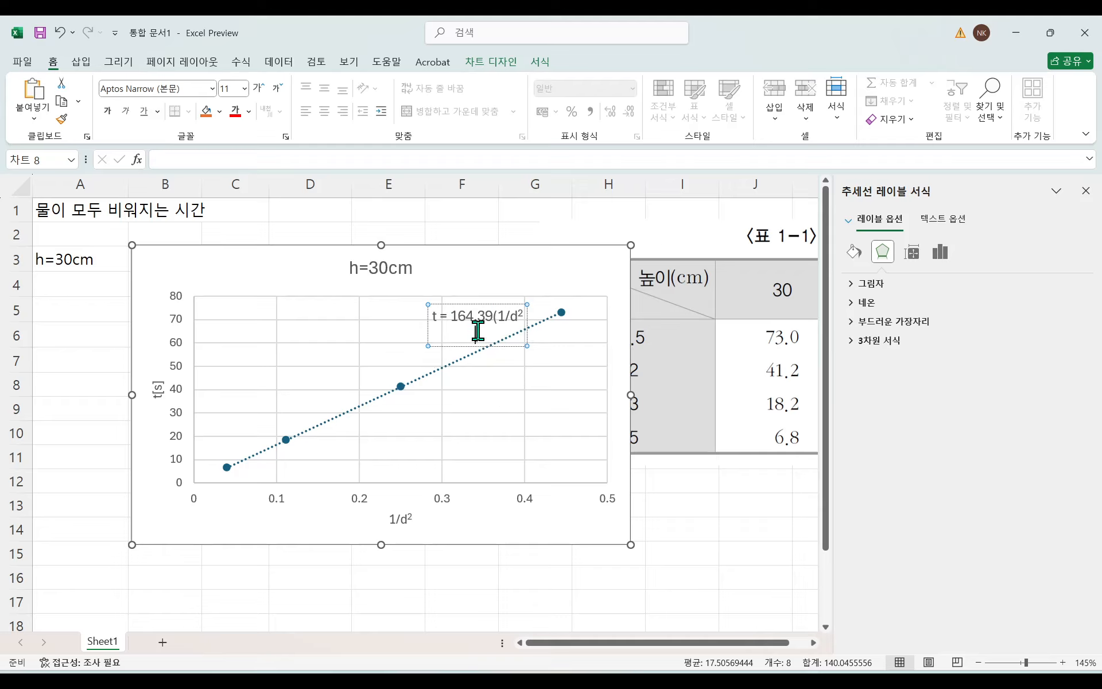
click(499, 345)
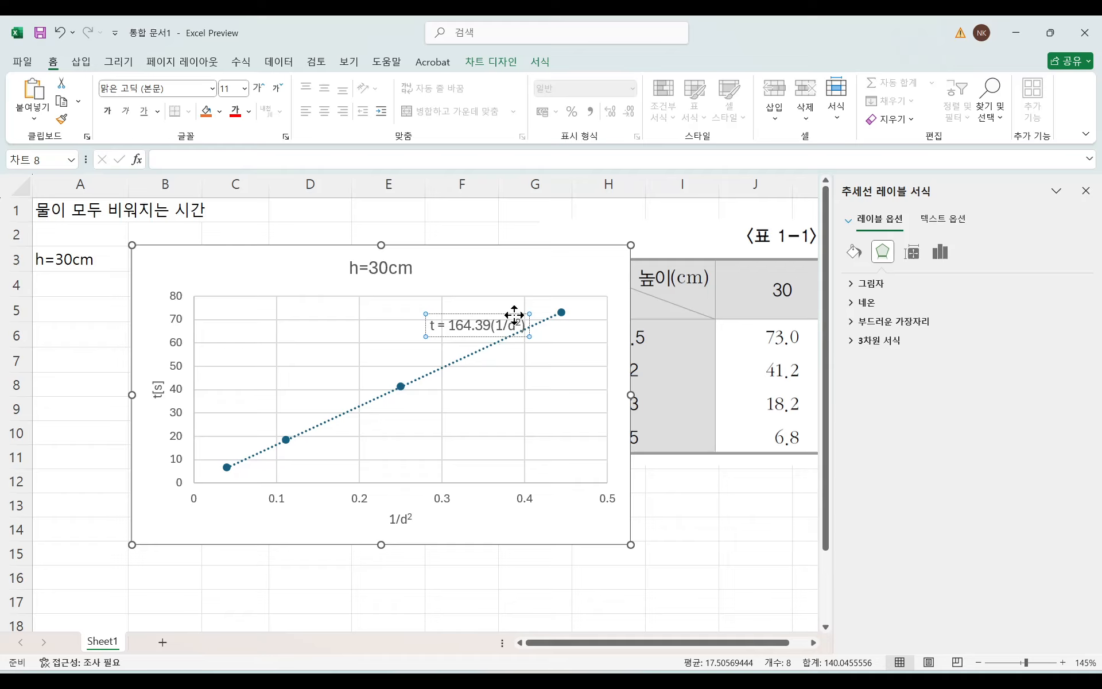
drag(509, 312, 455, 298)
click(491, 417)
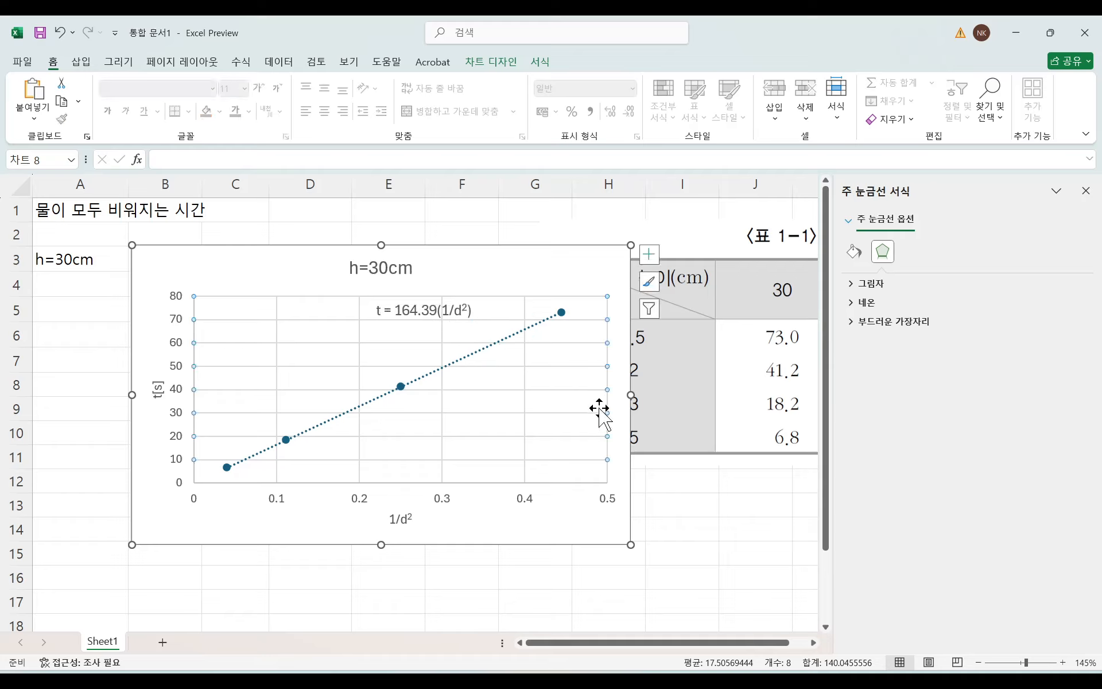
Step: Review the series and horizontal-axis values in the chart's data source
click(531, 278)
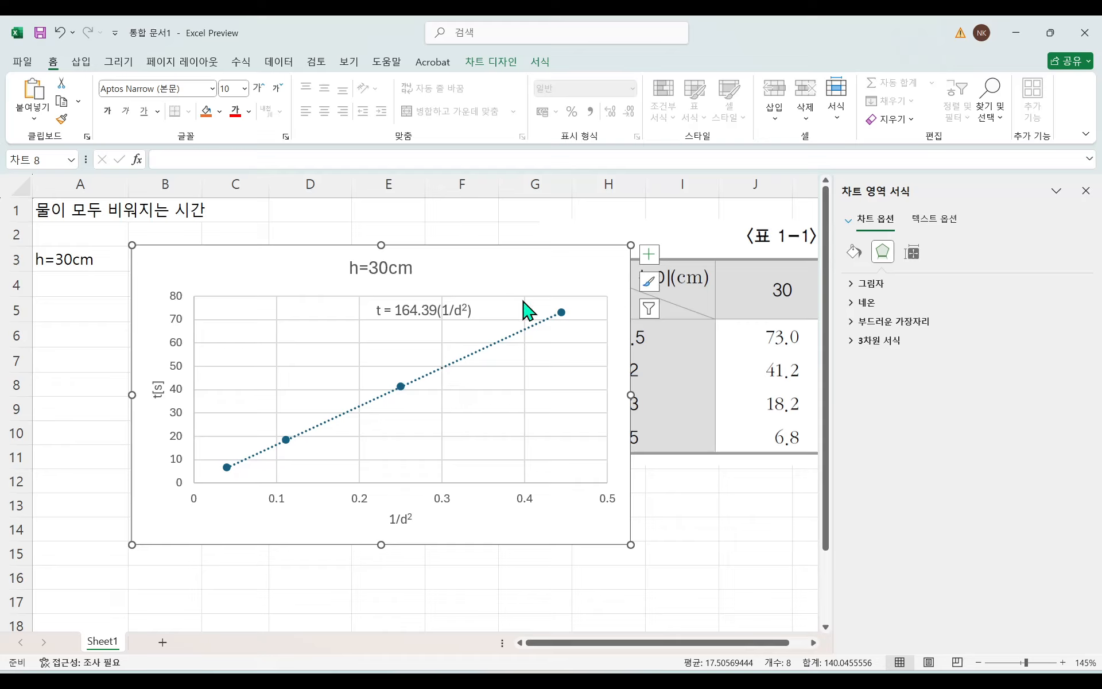
right_click(450, 269)
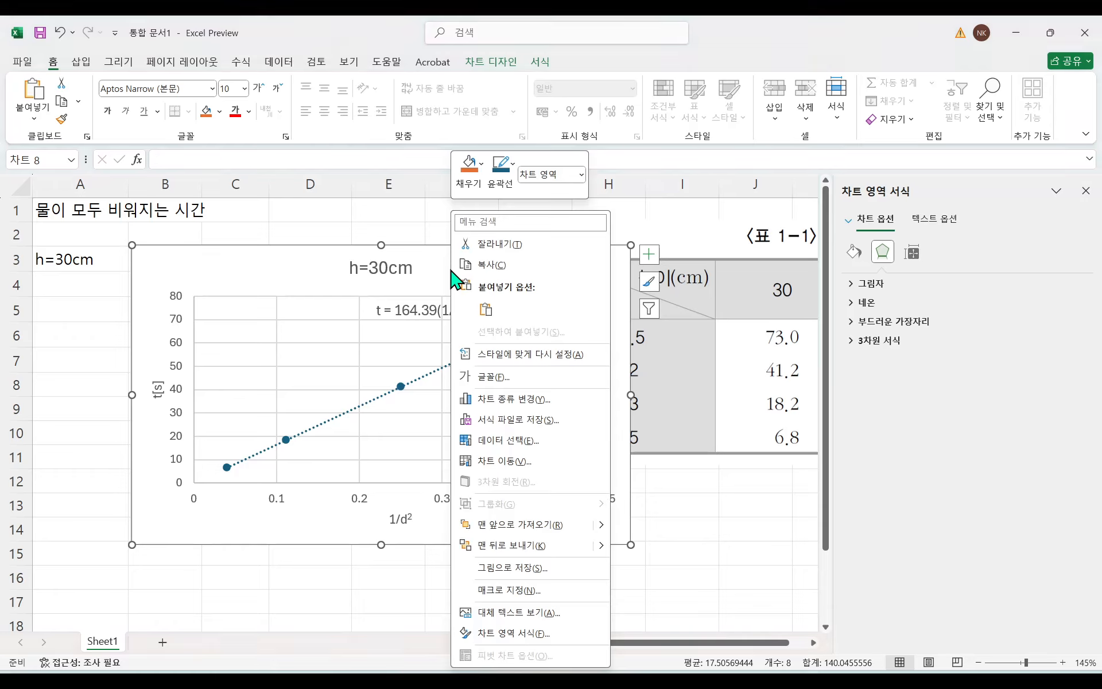
click(509, 441)
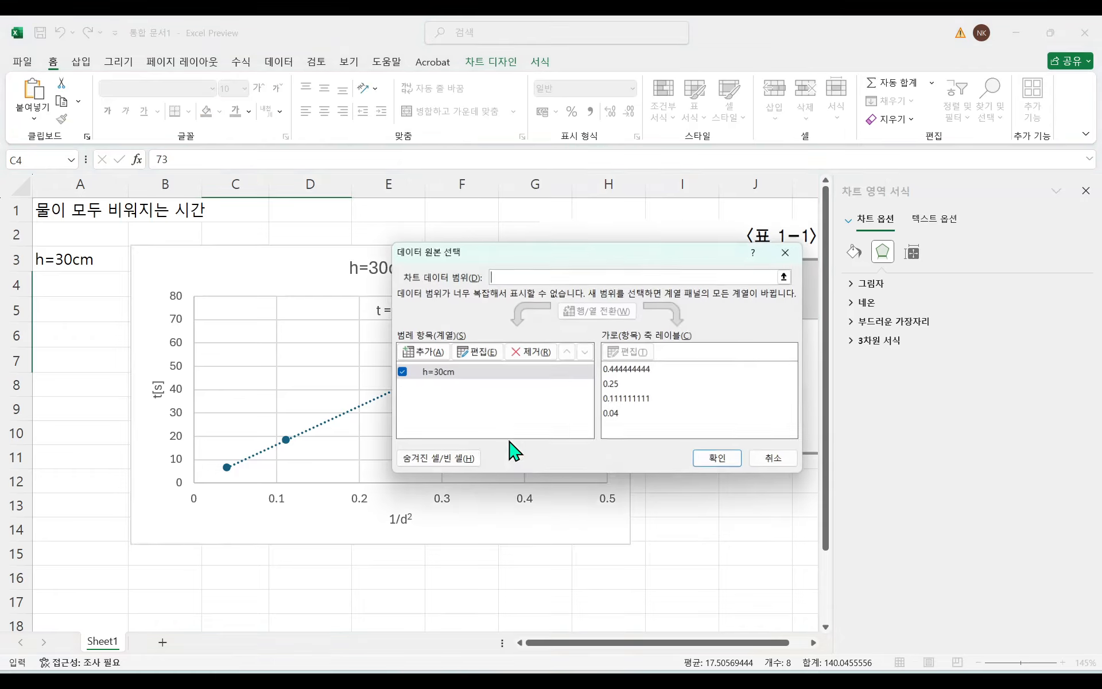
click(776, 460)
Step: Move the chart off the data table and insert two blank columns between the A(d) and B(t) columns
drag(263, 288, 469, 305)
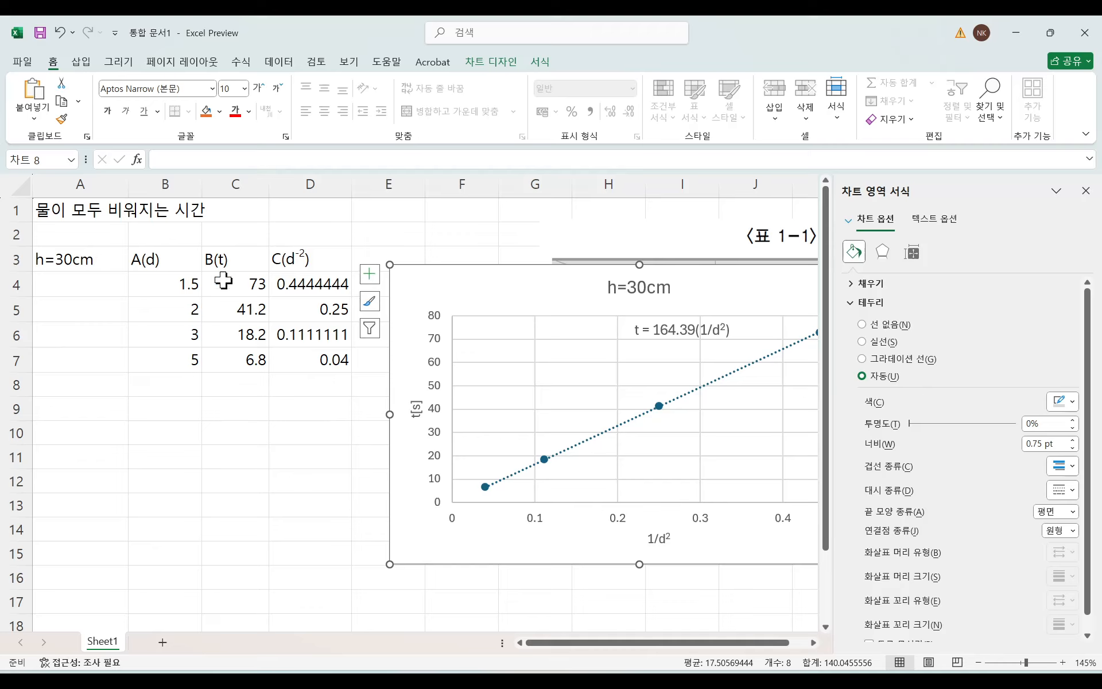
click(168, 270)
click(237, 187)
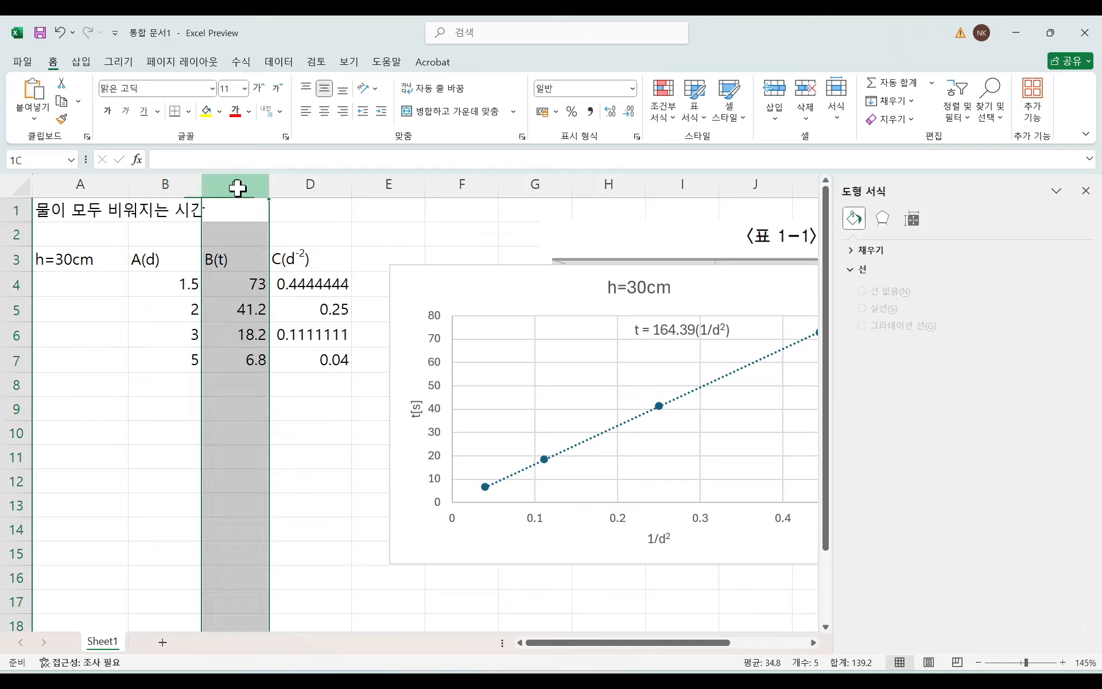
right_click(238, 188)
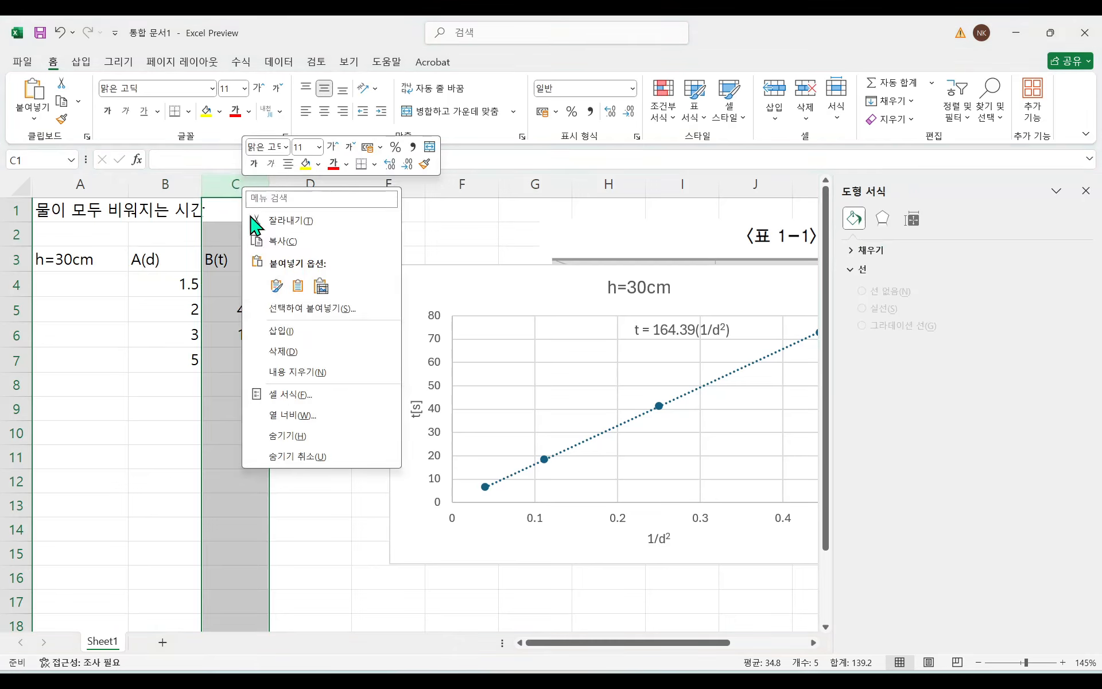
click(280, 331)
drag(223, 260, 229, 354)
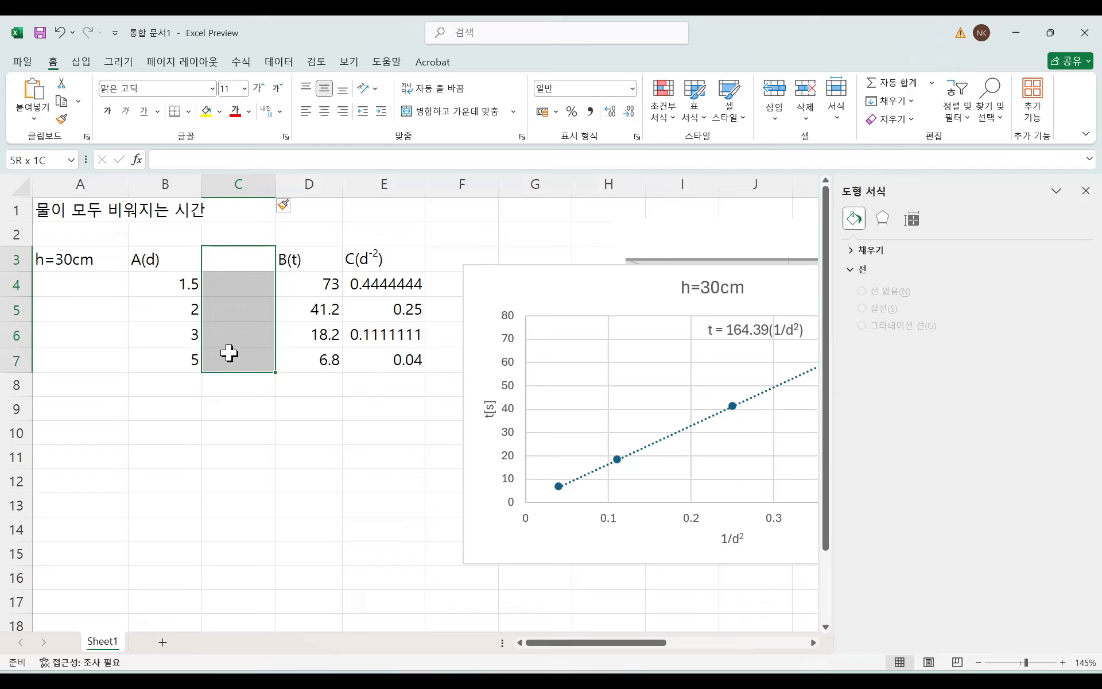
click(254, 187)
right_click(255, 187)
click(290, 329)
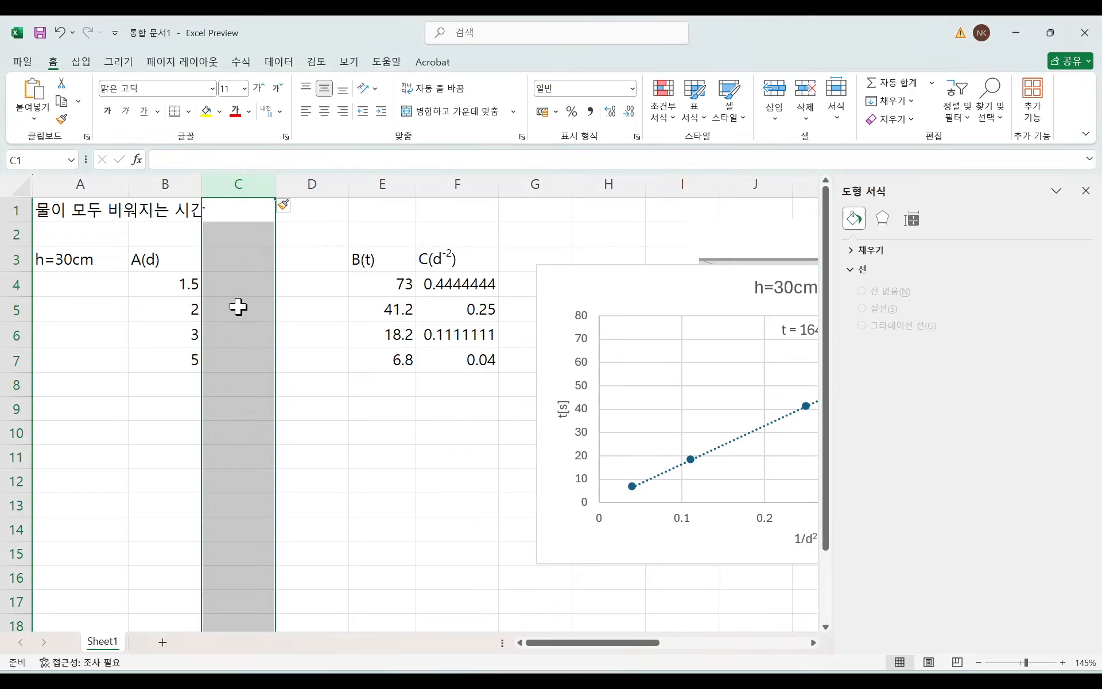
drag(239, 282, 283, 354)
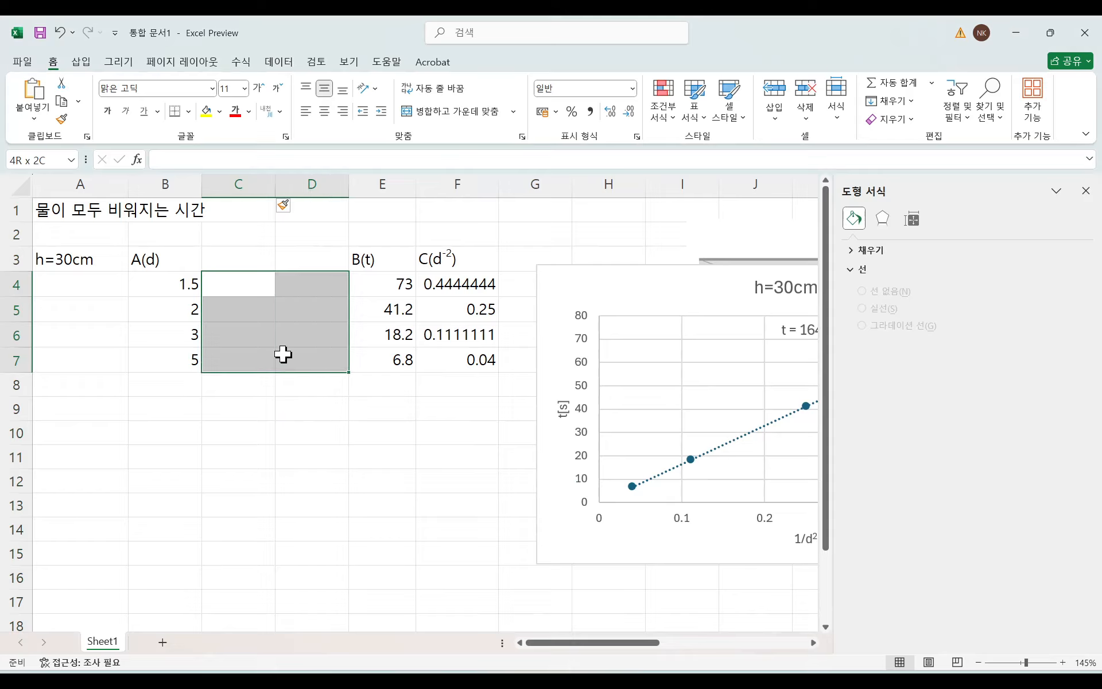
Step: Move the Table 1-1 picture over to column A and place the h=30cm chart so it starts at column E
drag(622, 290, 281, 284)
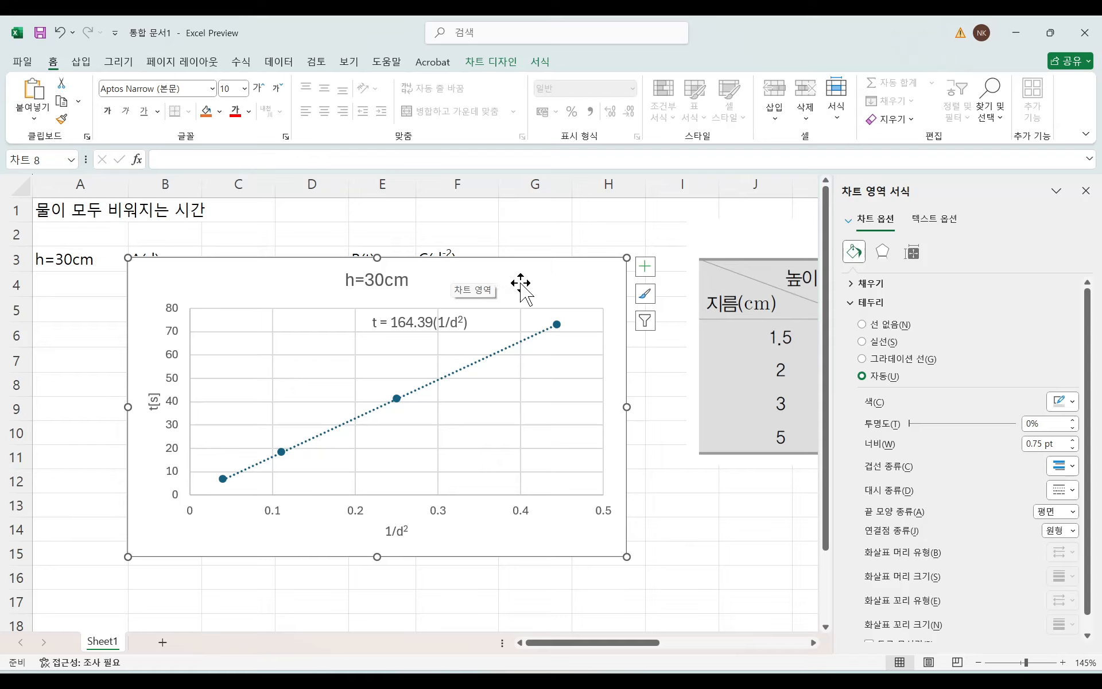
scroll(517, 283, down, 2)
scroll(524, 291, up, 2)
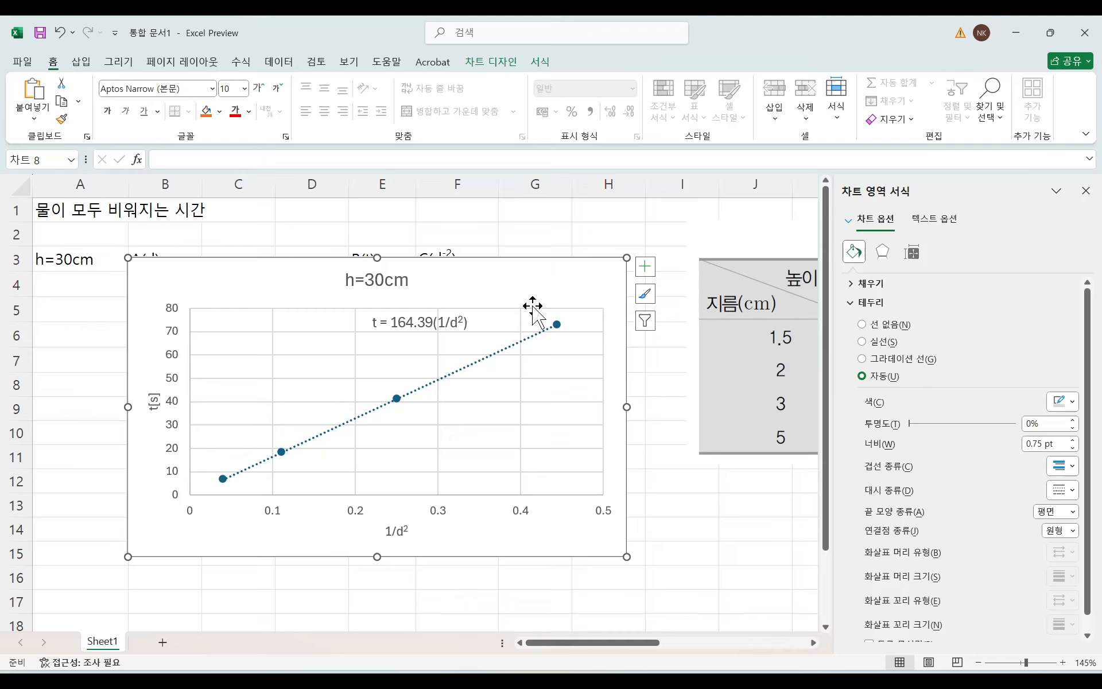
click(681, 526)
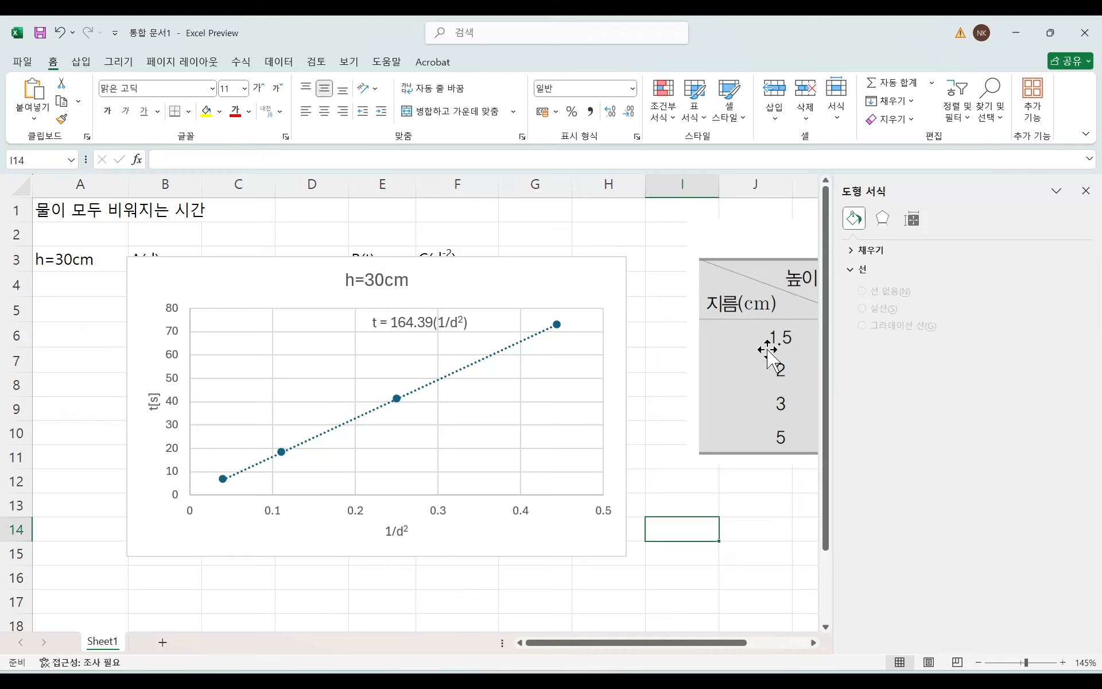
drag(767, 350, 132, 415)
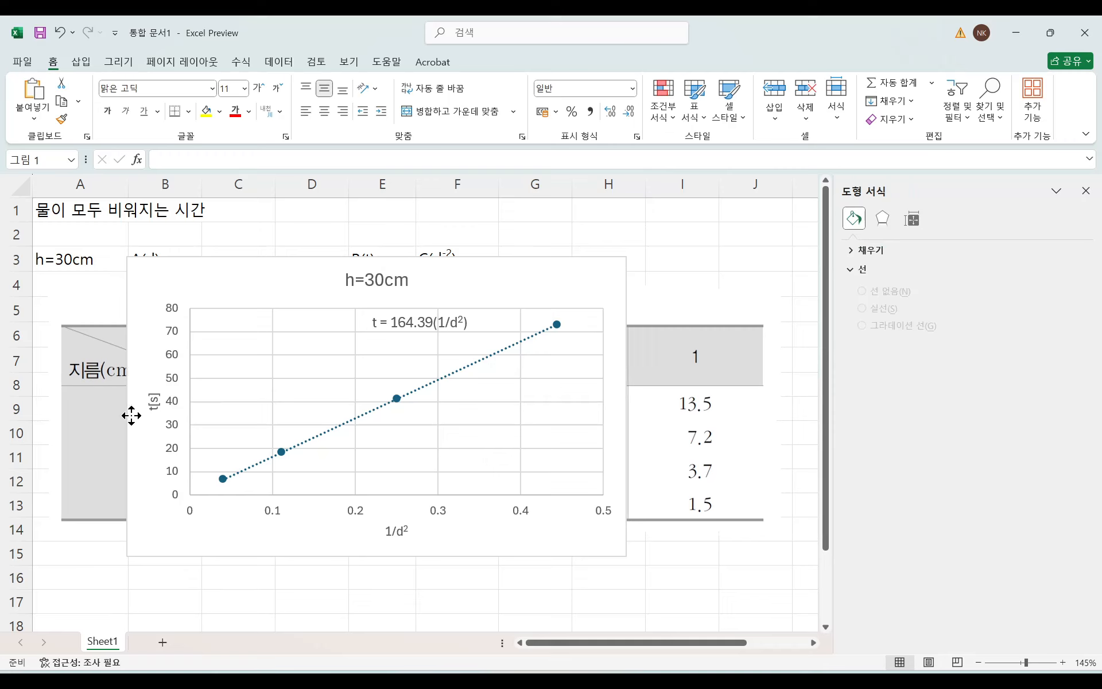
drag(201, 279, 373, 295)
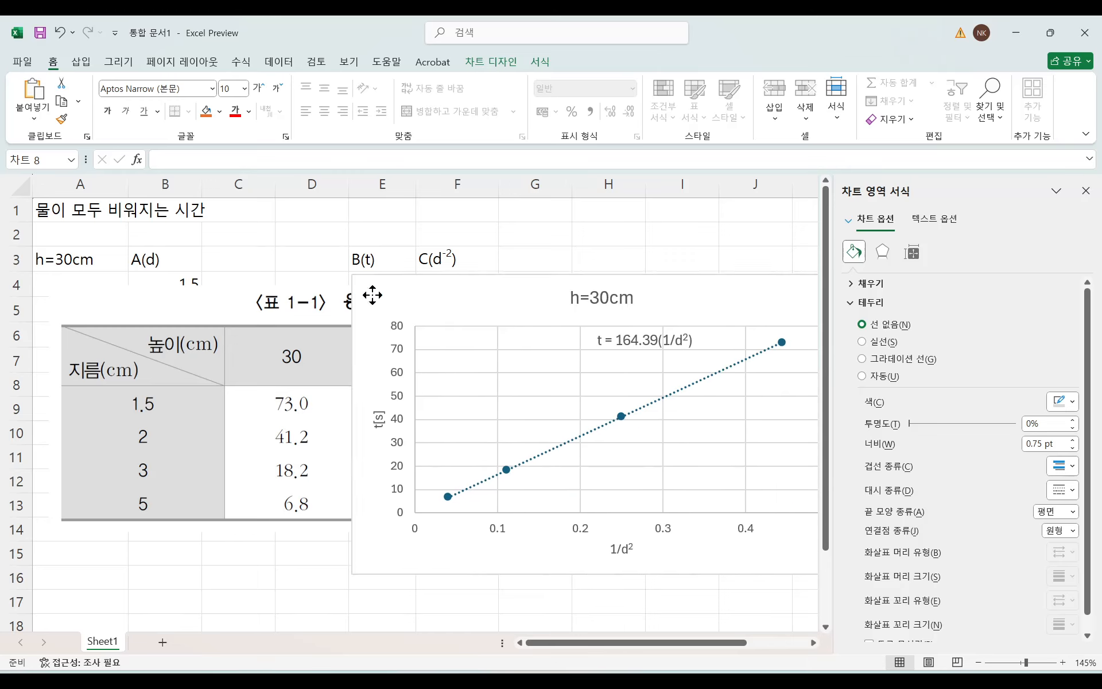
Step: Bring the Table 1-1 picture to the front and move it down to start around row 17
click(218, 368)
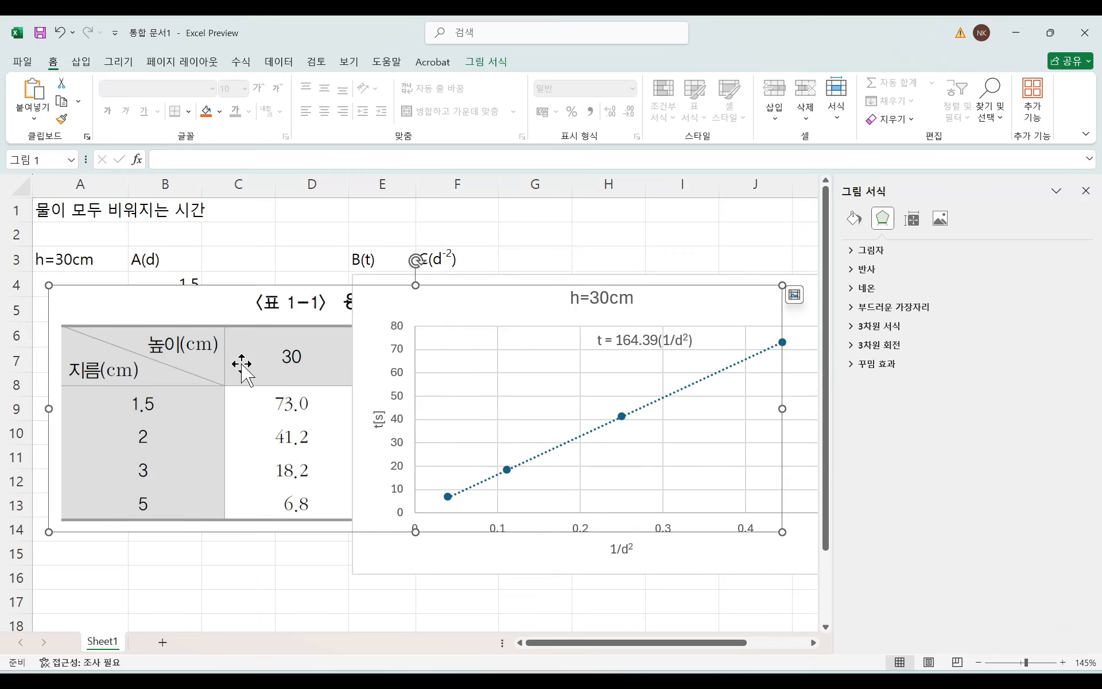
right_click(242, 363)
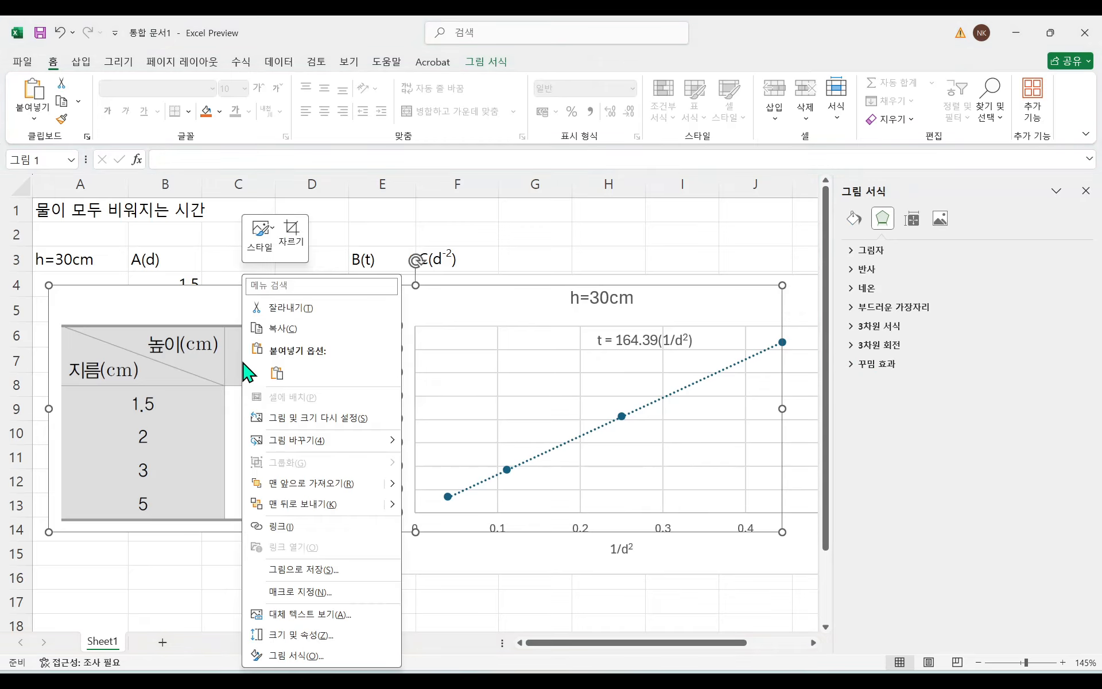
click(300, 485)
scroll(336, 507, down, 3)
drag(375, 286, 384, 438)
scroll(421, 307, down, 3)
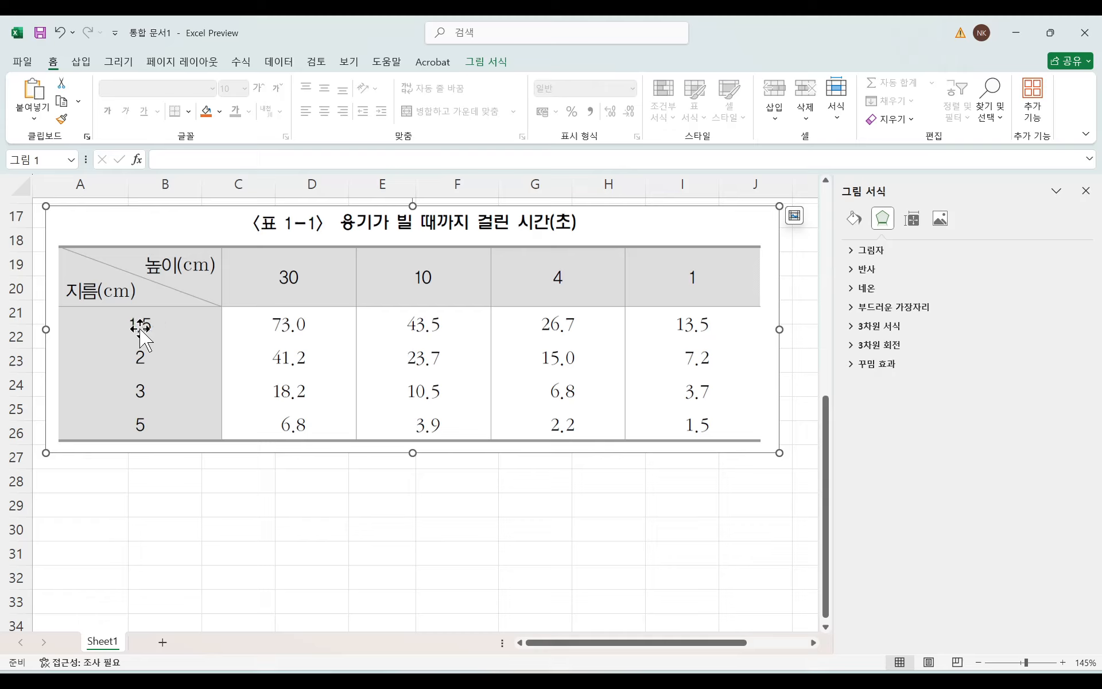
Step: Label cell A28 "d=1.5cm" below the Table 1-1 picture and enter the column heading "h" in B28
click(96, 478)
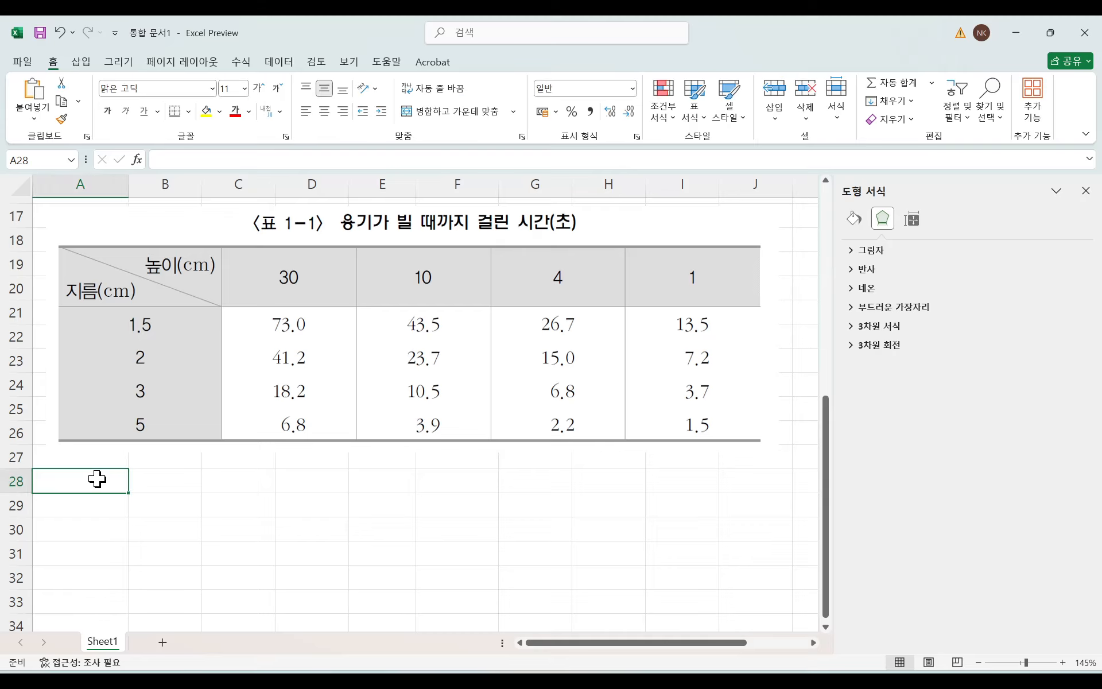
text(d=1.5cm)
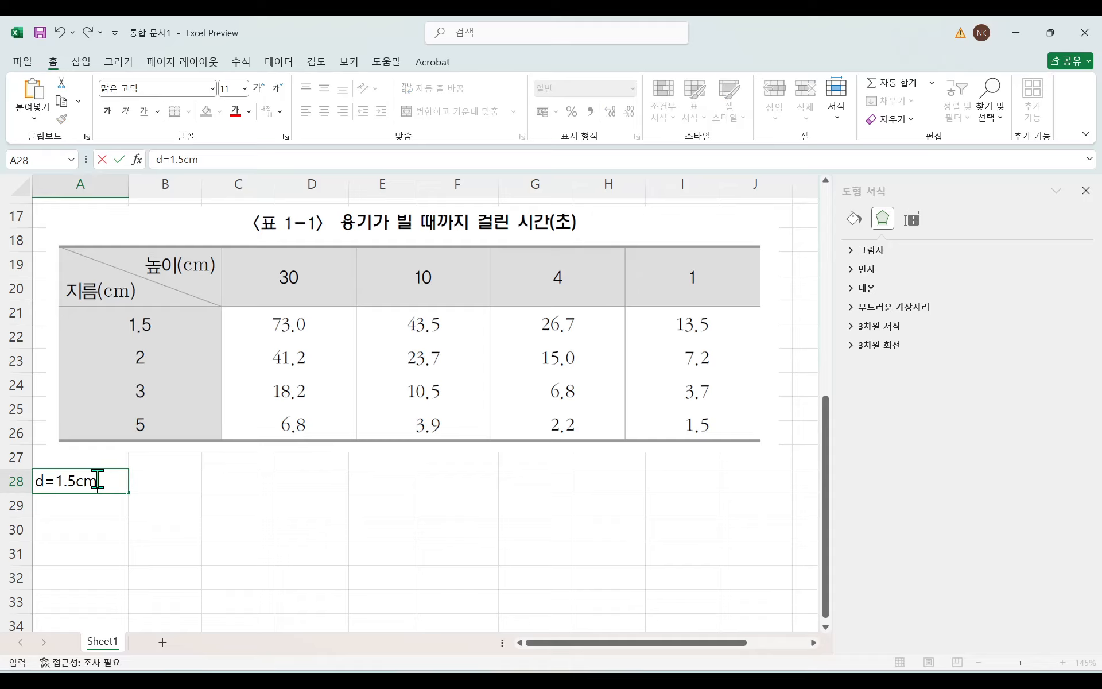
click(166, 478)
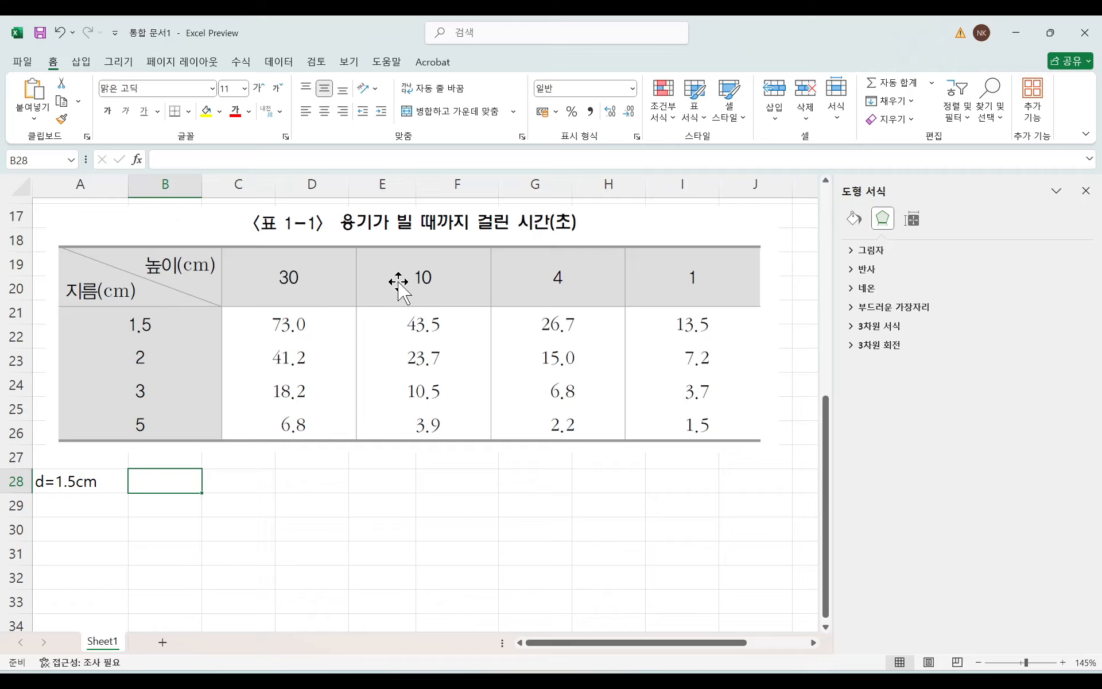
text(A)
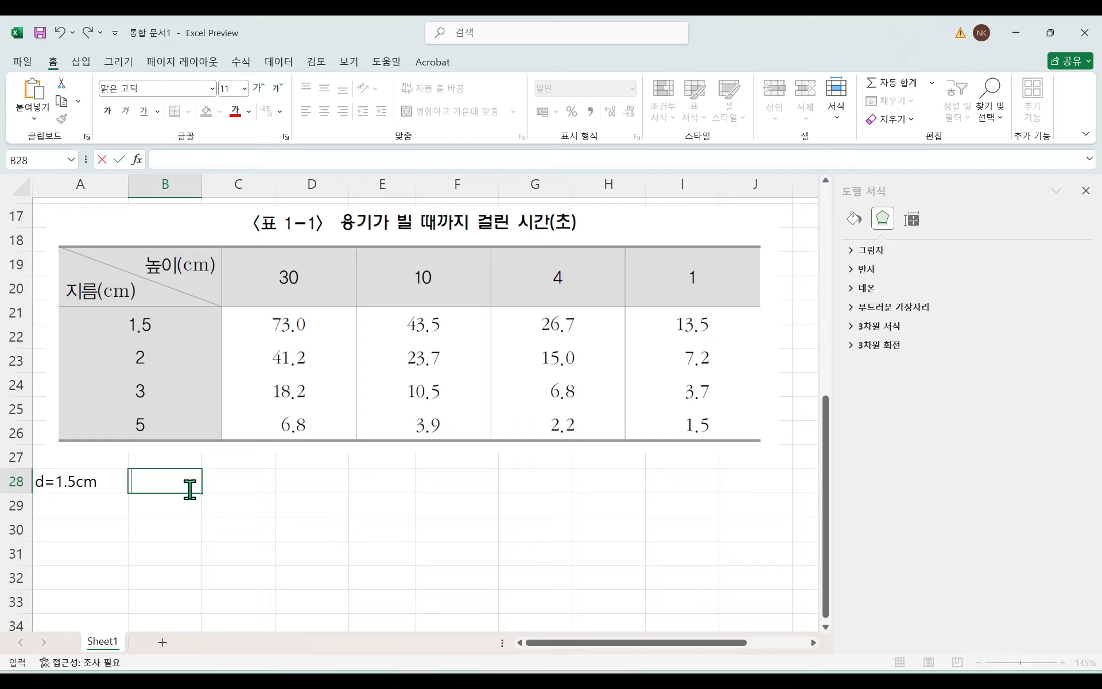
text(h)
key(Return)
Step: Enter the heights 30, 10, 4 and 1 below the h heading in B29:B32
text(30)
key(Return)
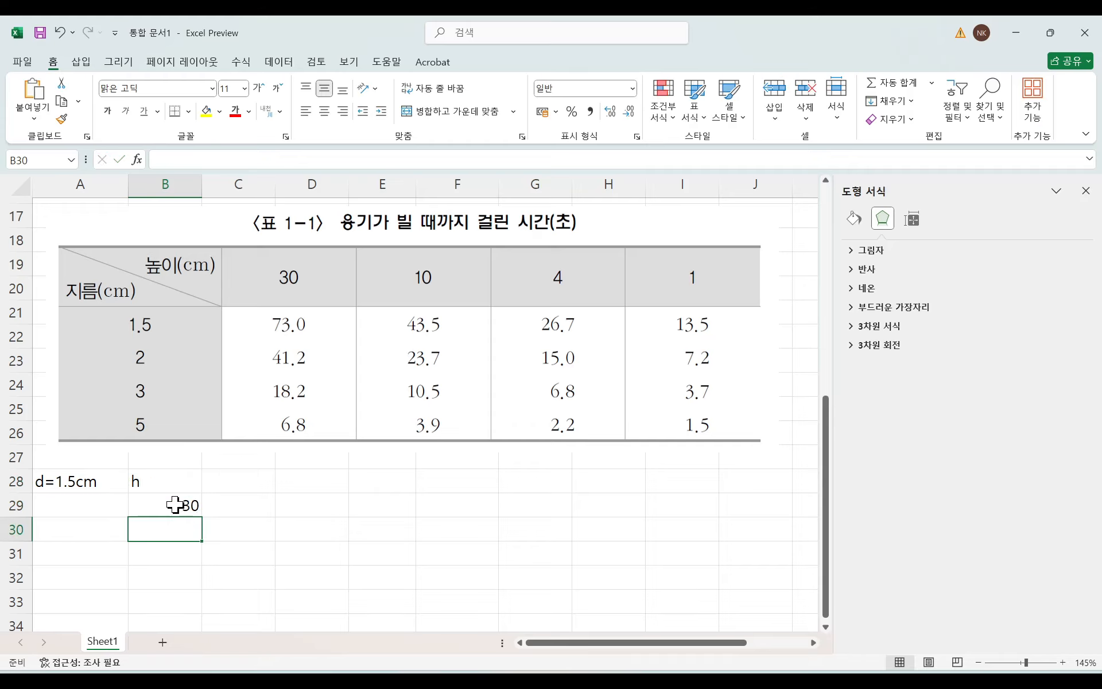
text(10)
key(Return)
text(4)
key(Return)
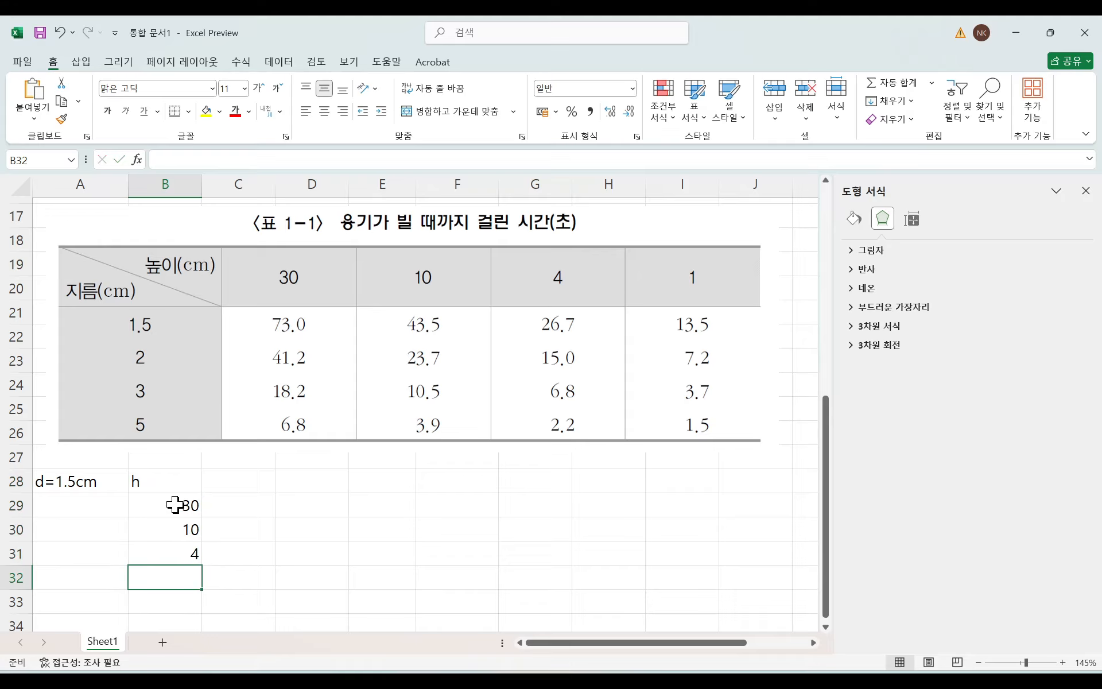
text(1)
key(Tab)
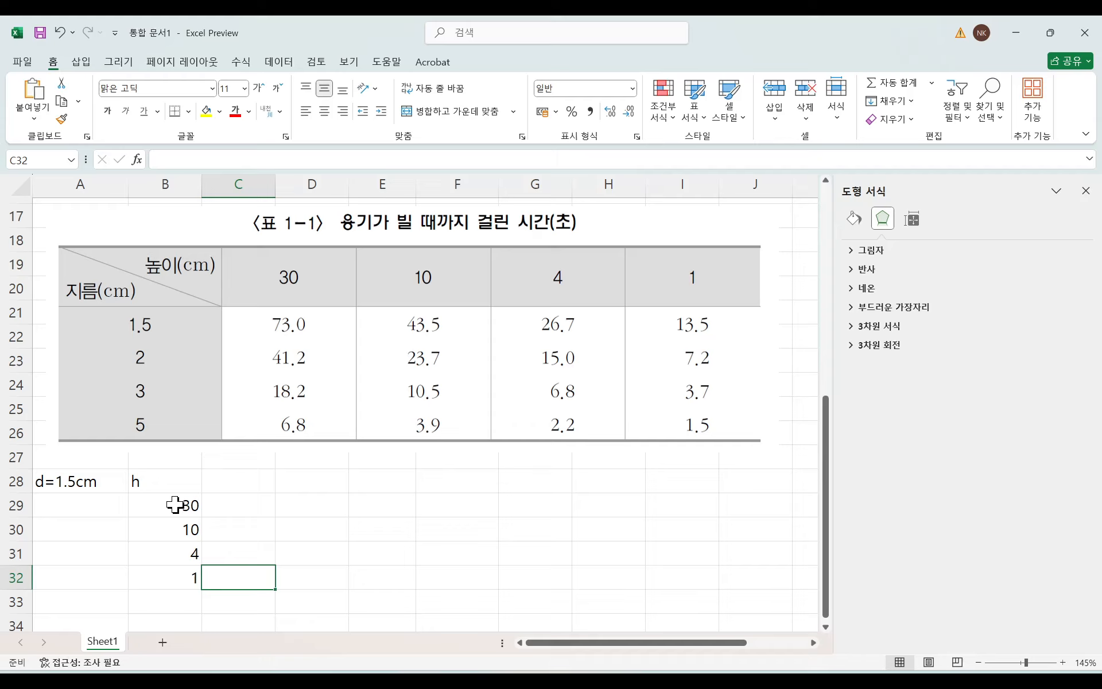
Step: Add the heading "t" in C28 and enter the emptying times 73, 43.5, 26.7 and 13.5 in C29:C32
click(256, 482)
text(t)
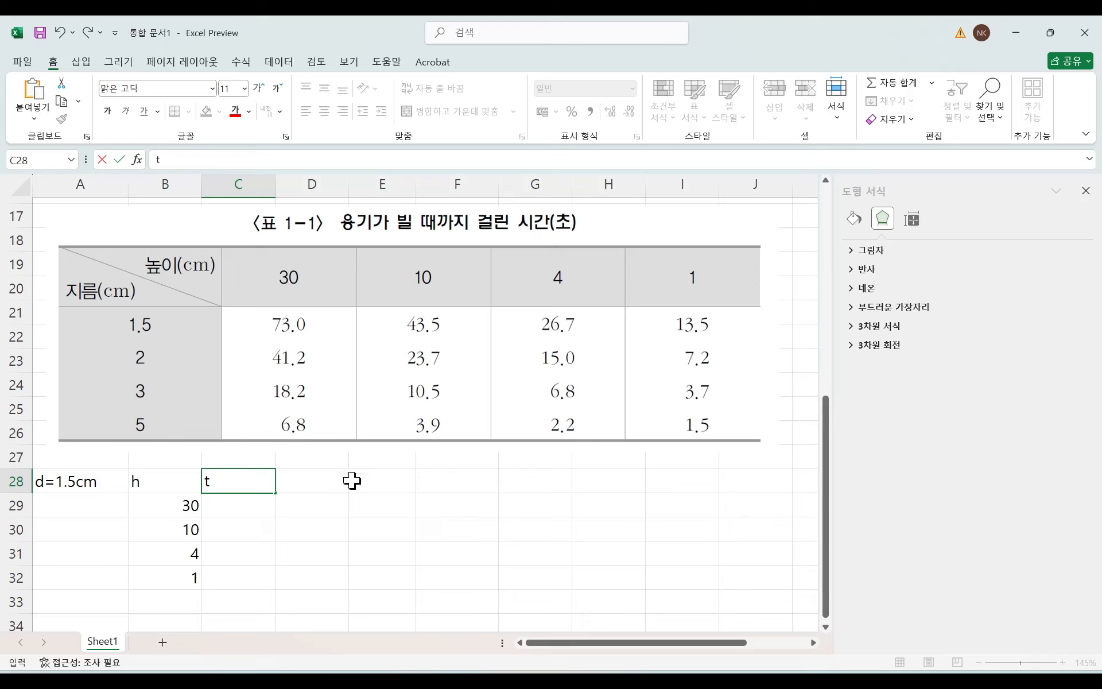
click(244, 506)
text(7)
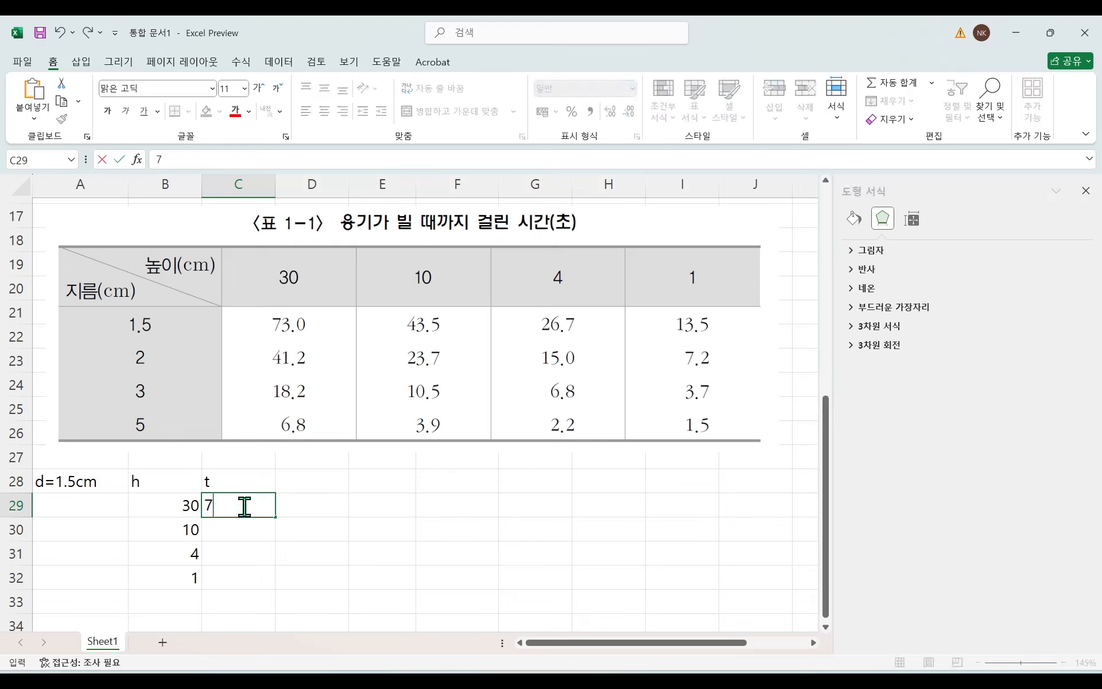
text(3)
key(Return)
text(43)
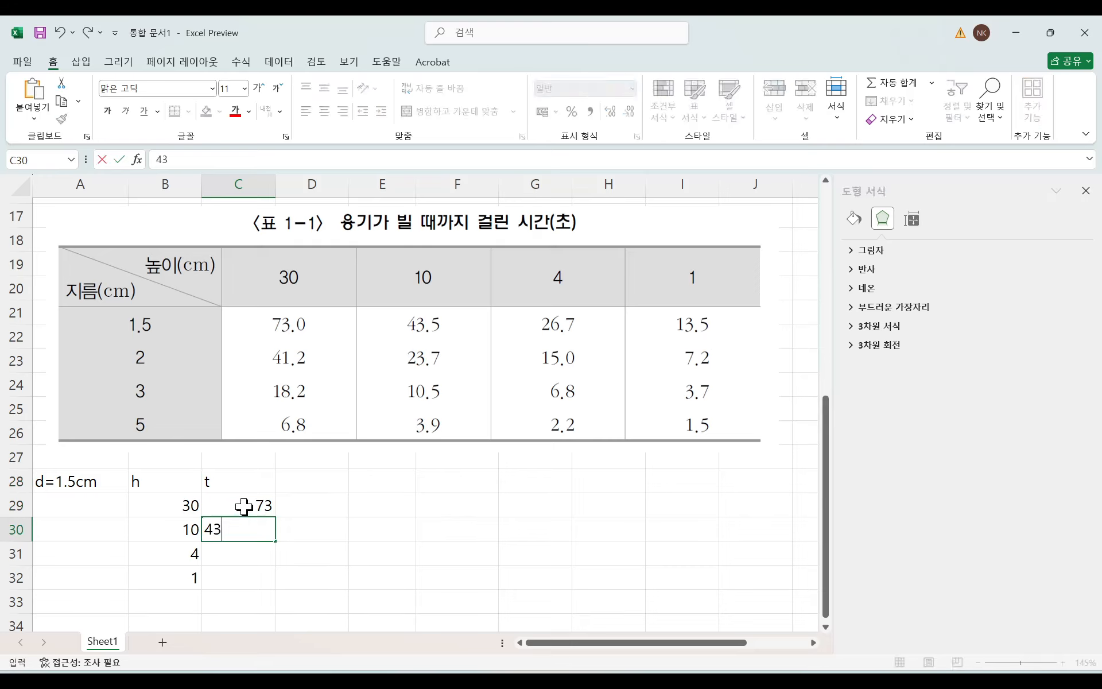
text(.5)
key(Return)
text(2)
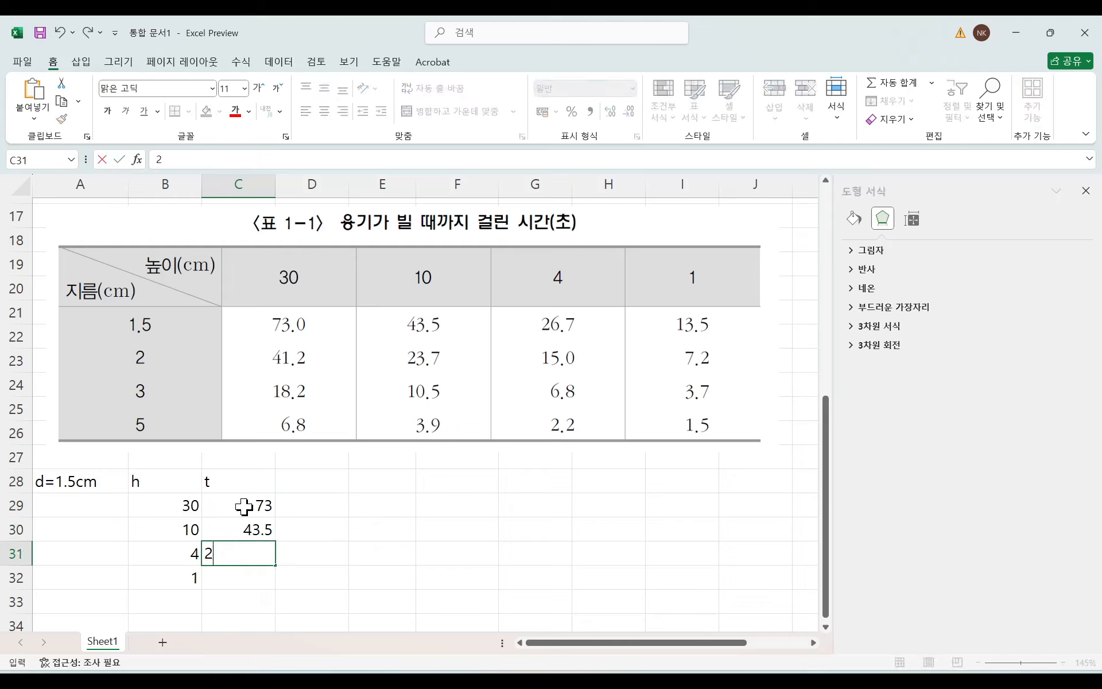
text(6.7)
key(Return)
text(13.5)
key(Return)
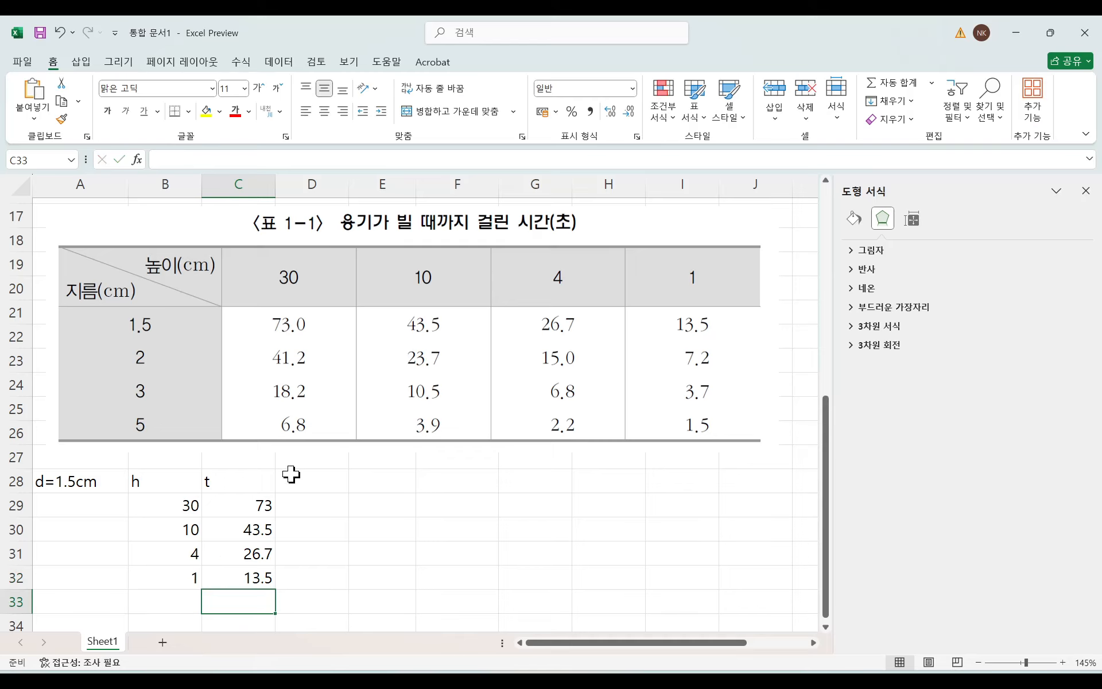
Step: Add the column headings "log h" in D28 and "log t" in E28
scroll(290, 474, down, 2)
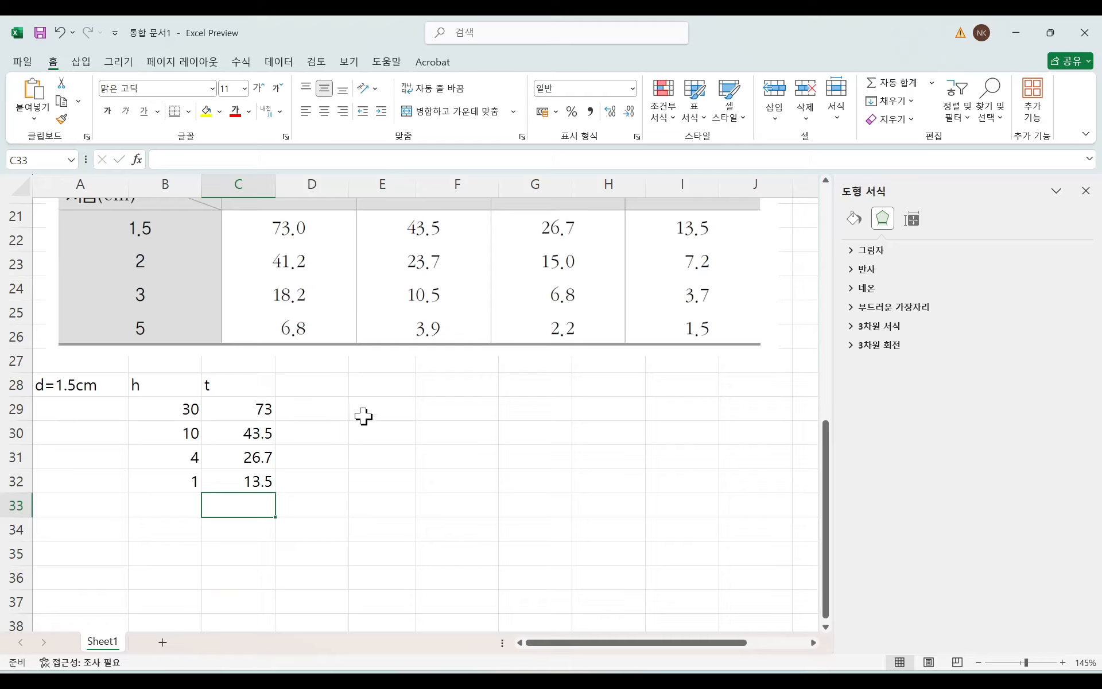
click(312, 387)
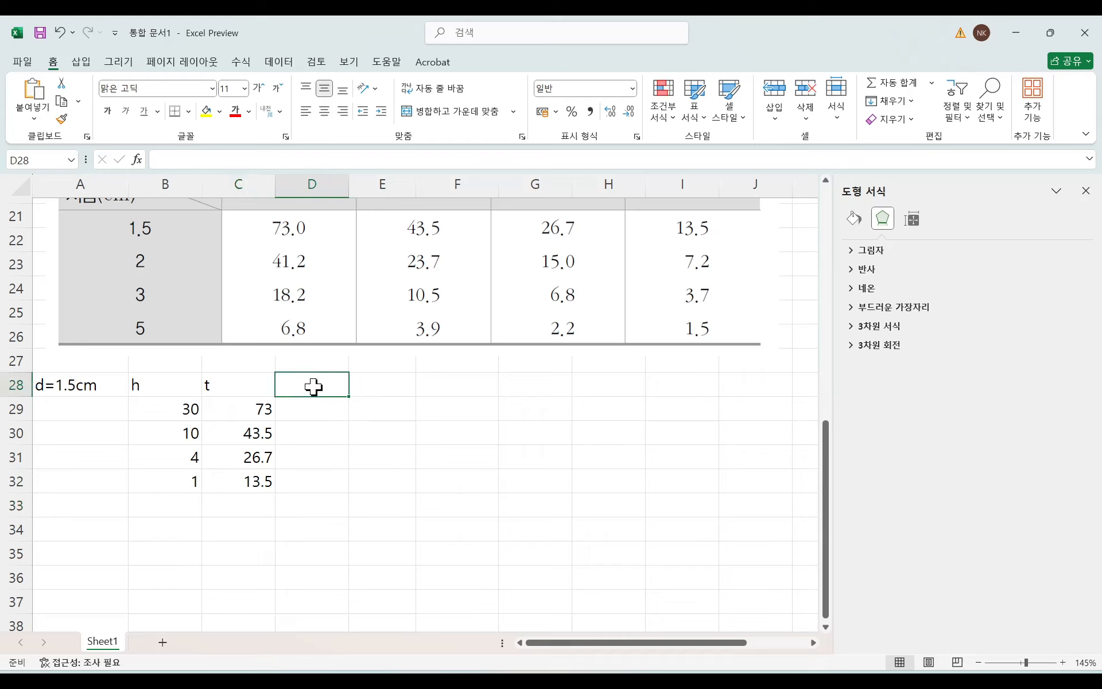
text(log h)
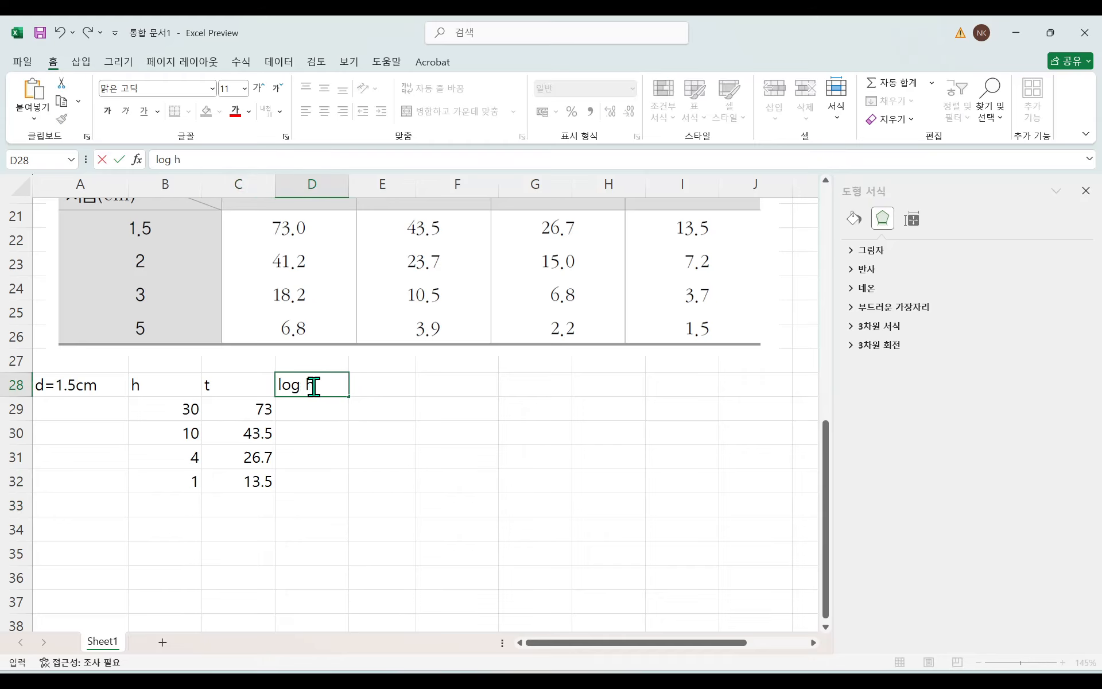
key(Tab)
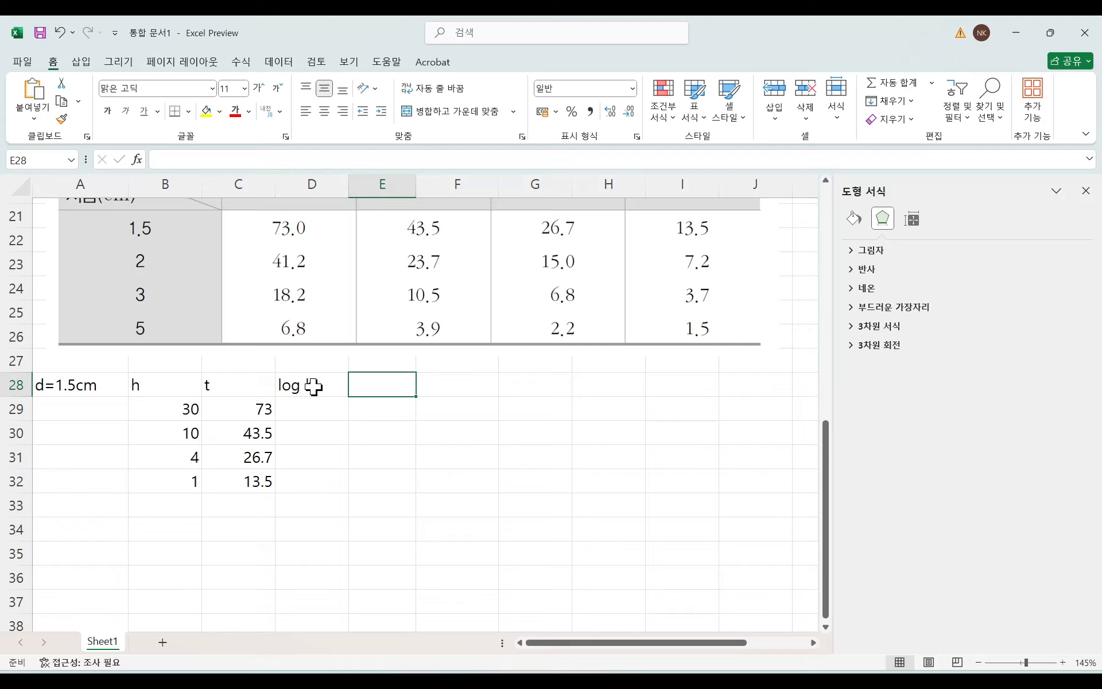
text(log)
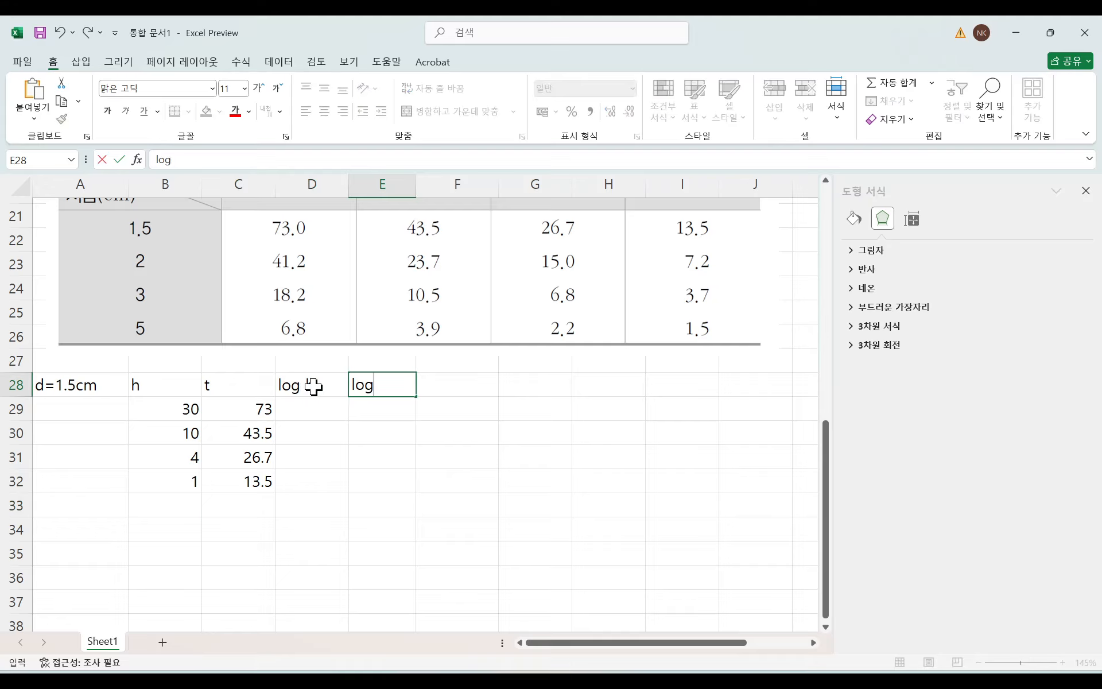
text( t)
Step: Calculate log h in D29 with =LOG10(B29) and fill the formula down to D32
click(310, 412)
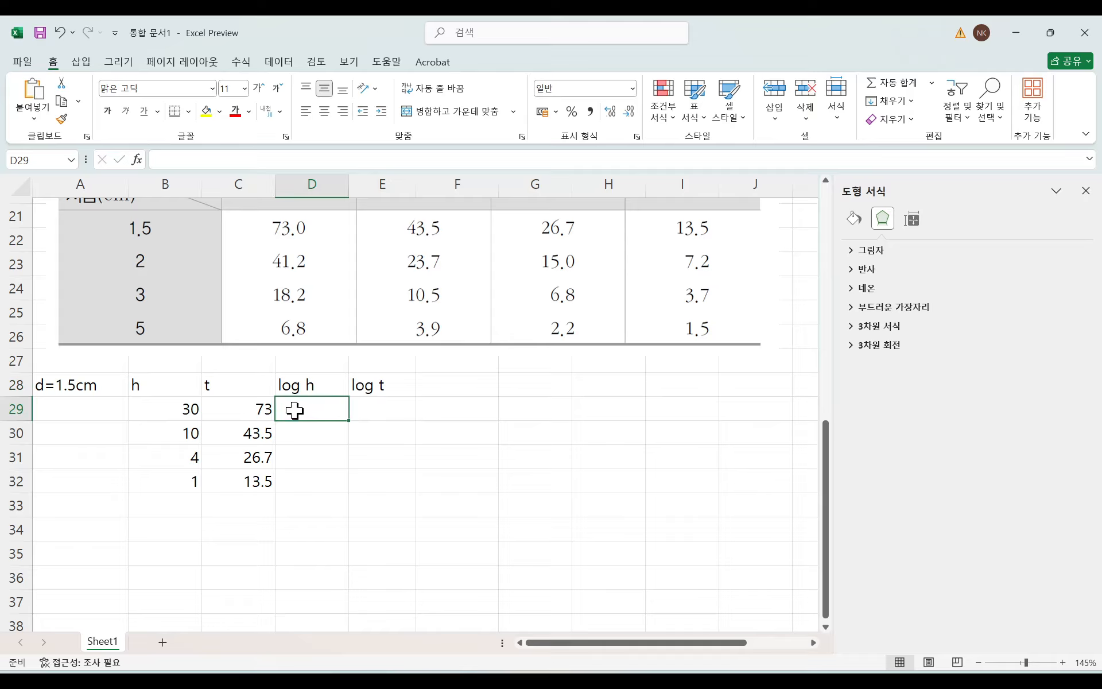
click(186, 156)
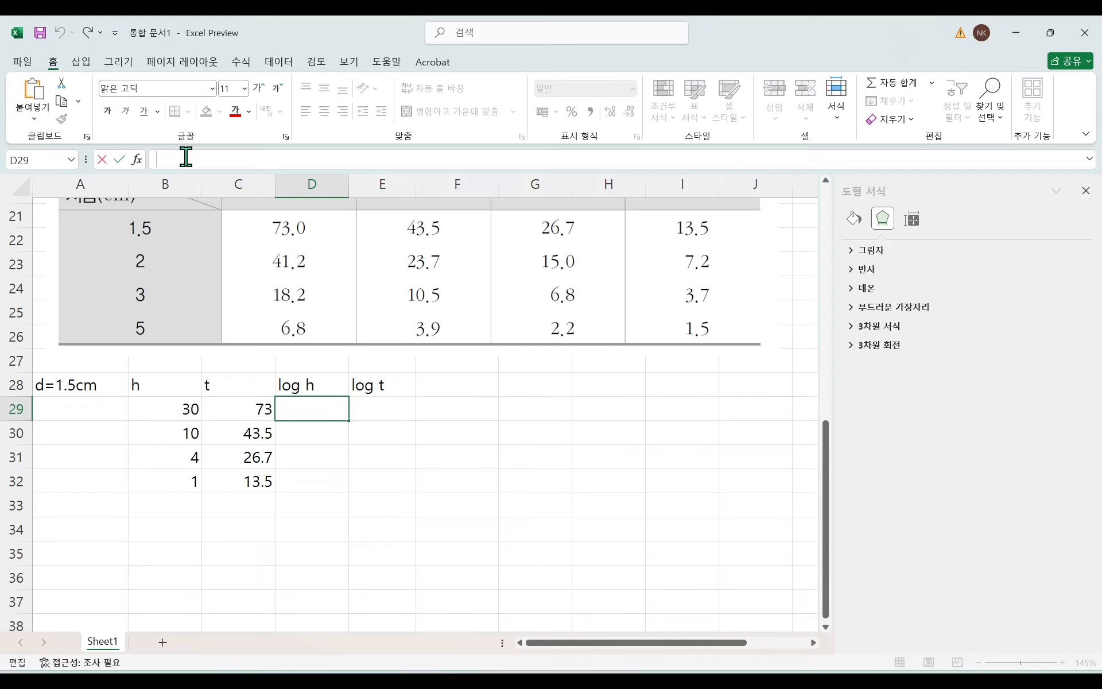
text(=)
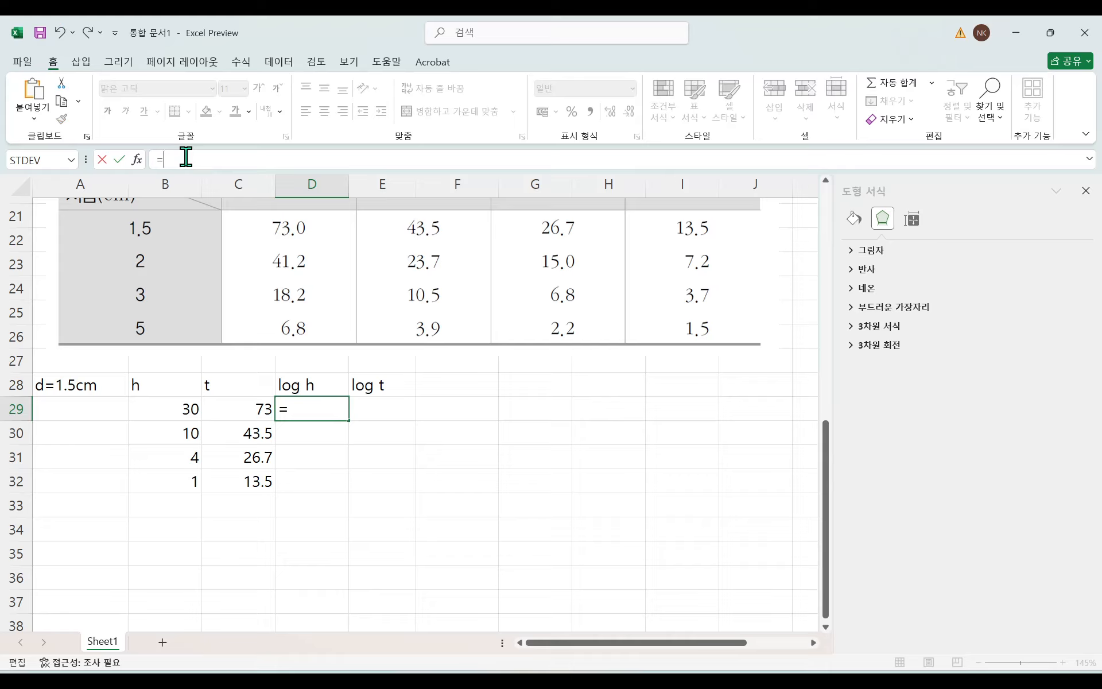
text(LOG)
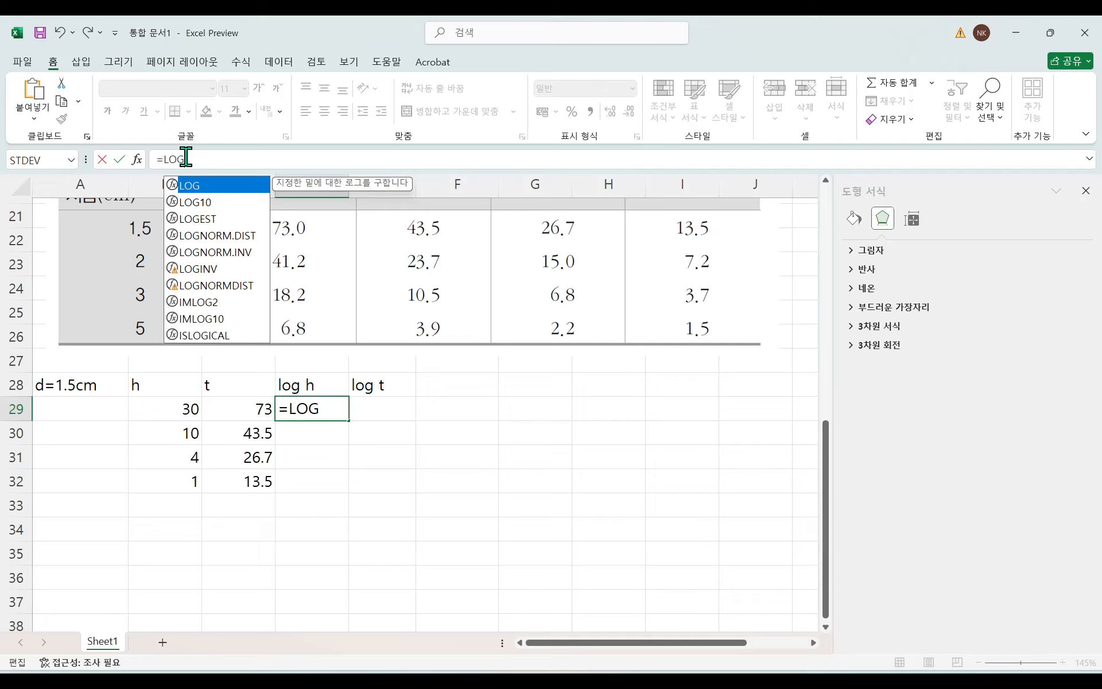
click(192, 206)
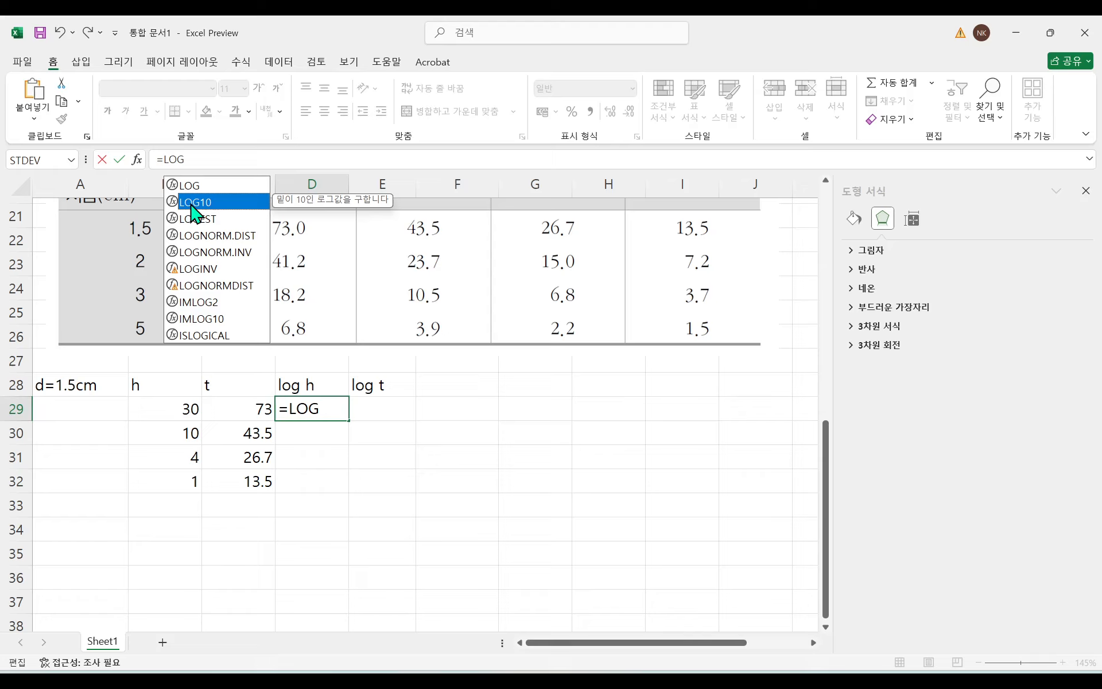
double_click(191, 205)
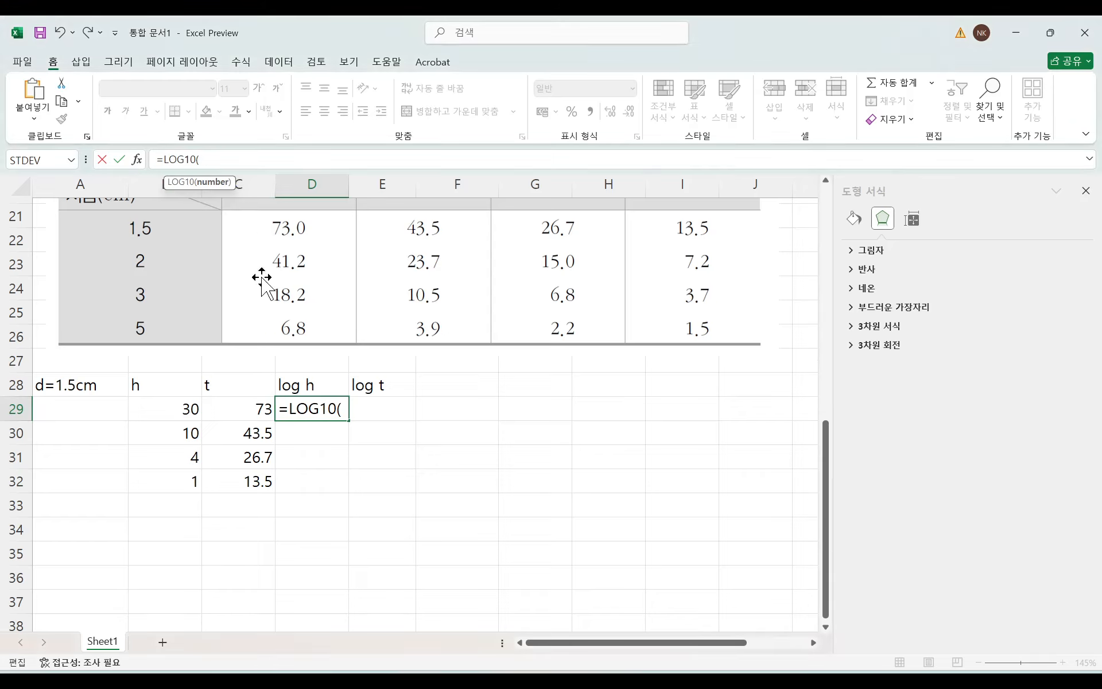
click(179, 413)
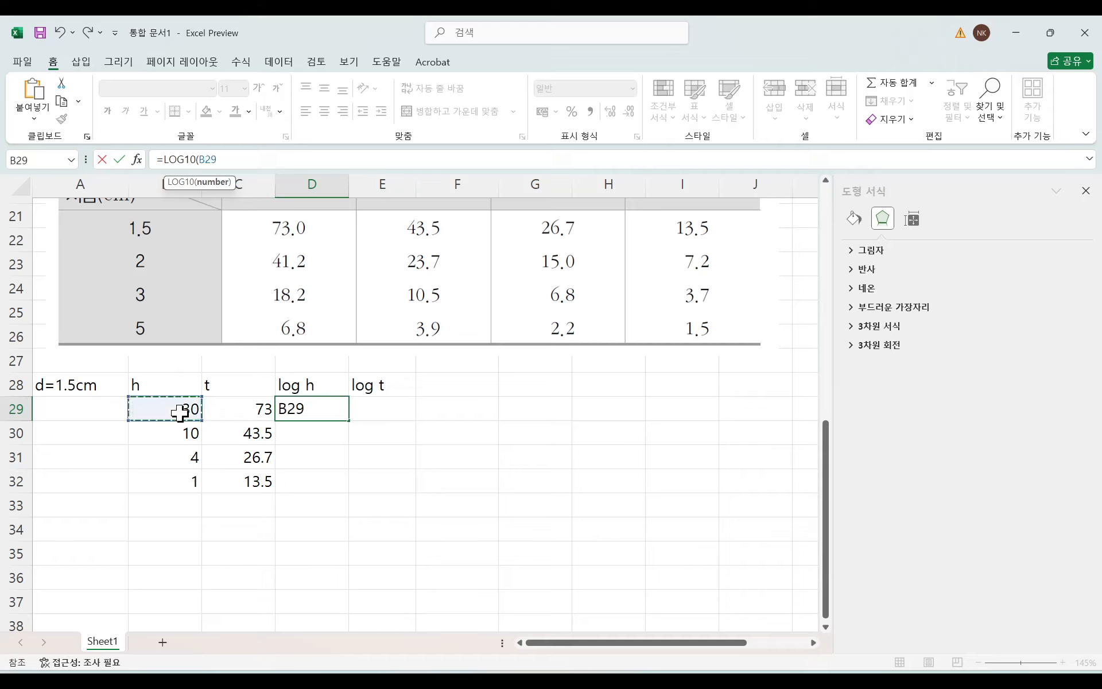
text())
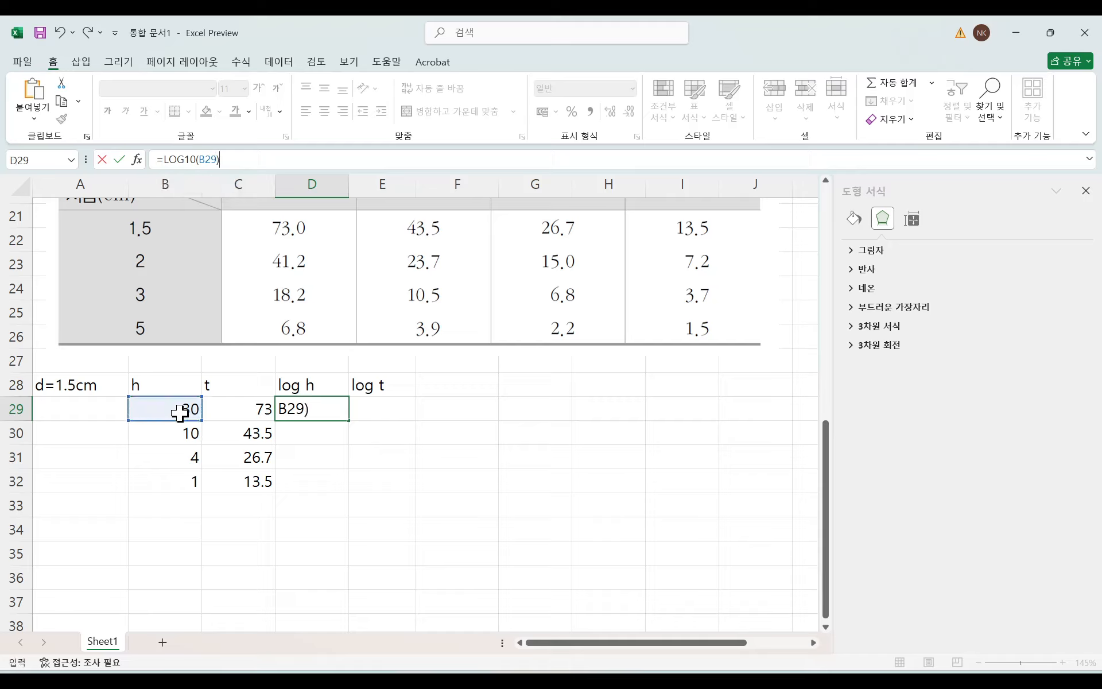
key(Return)
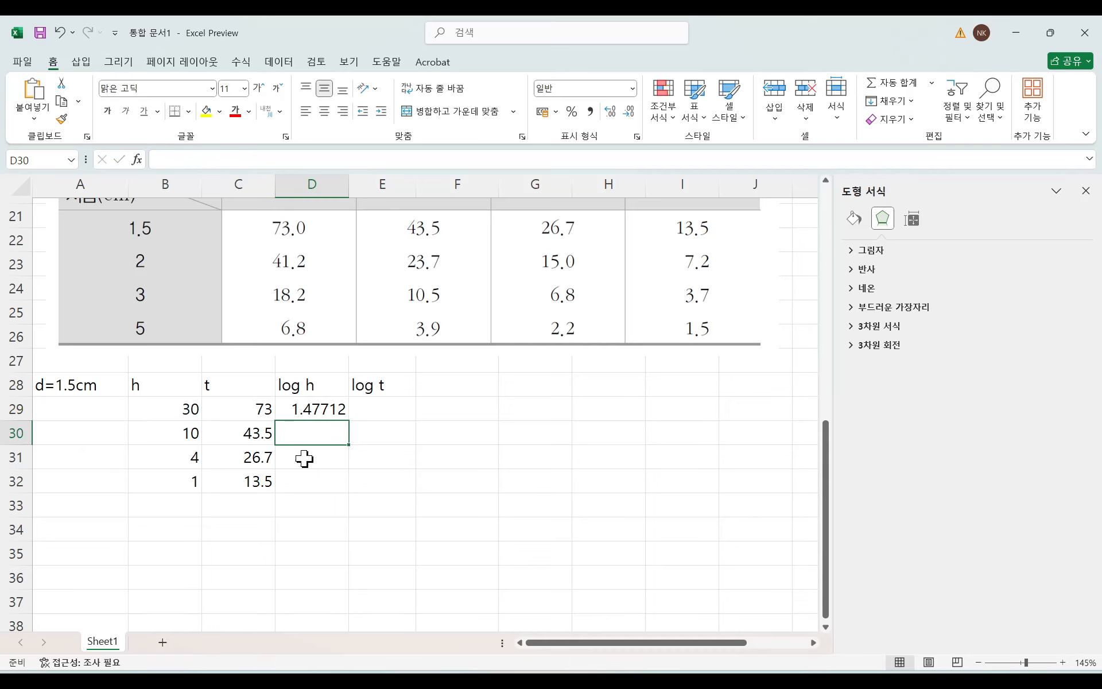
click(311, 411)
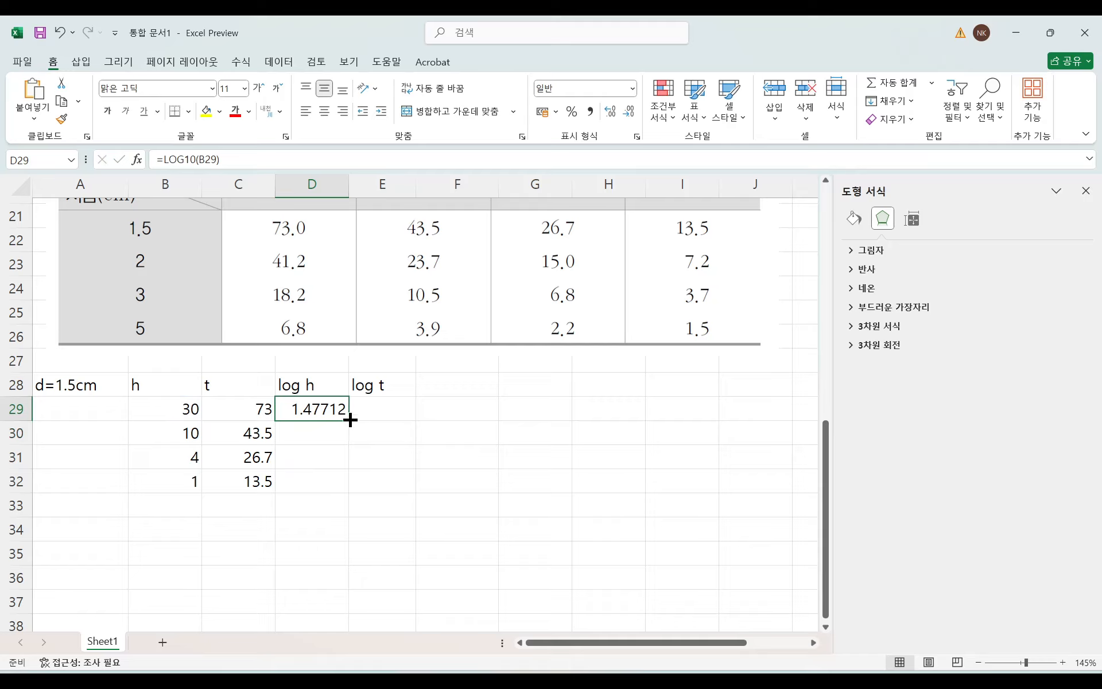
drag(348, 420, 346, 485)
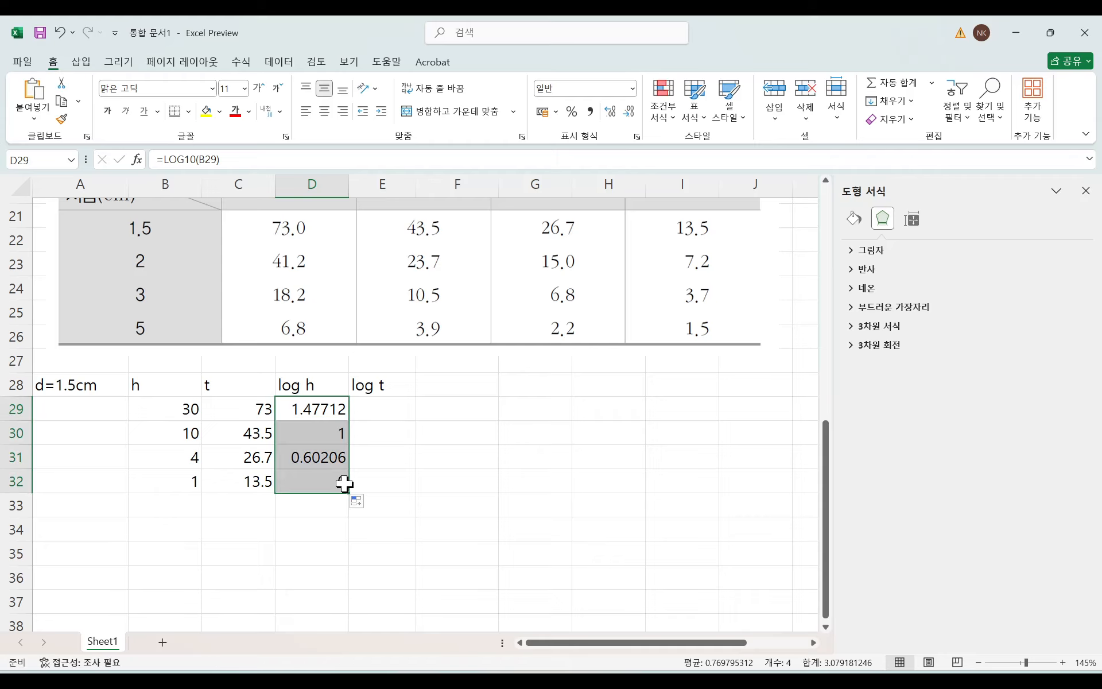
Step: Calculate log t in E29 with =LOG10(C29) and fill the formula down to E32
click(377, 409)
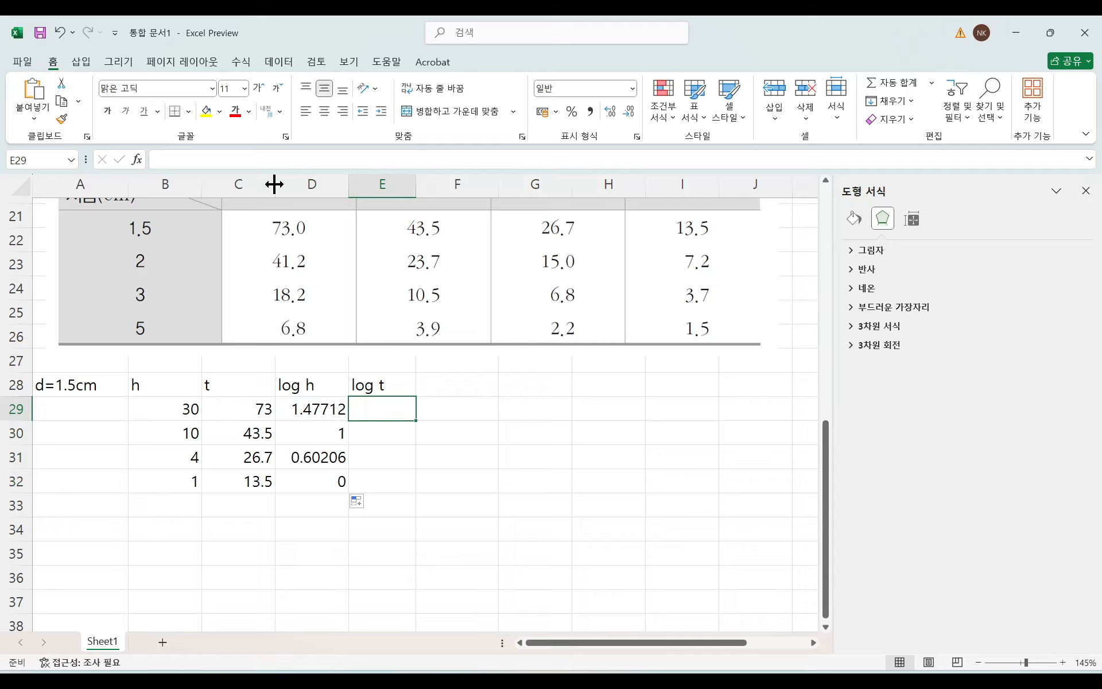
click(274, 161)
text(=)
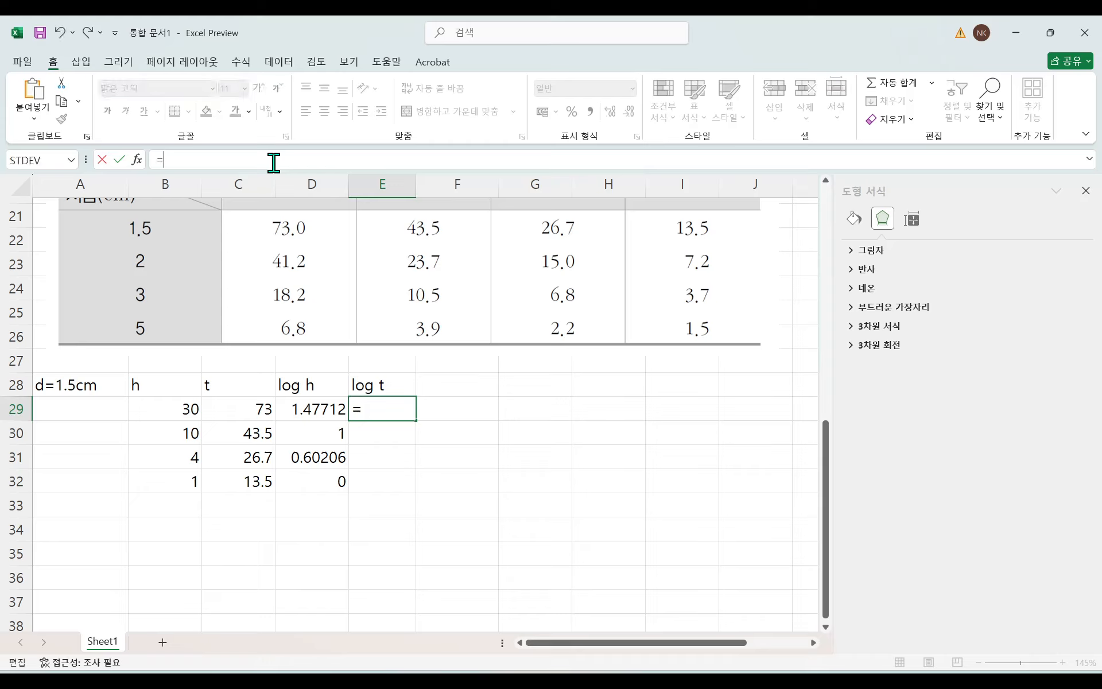
text(LOG)
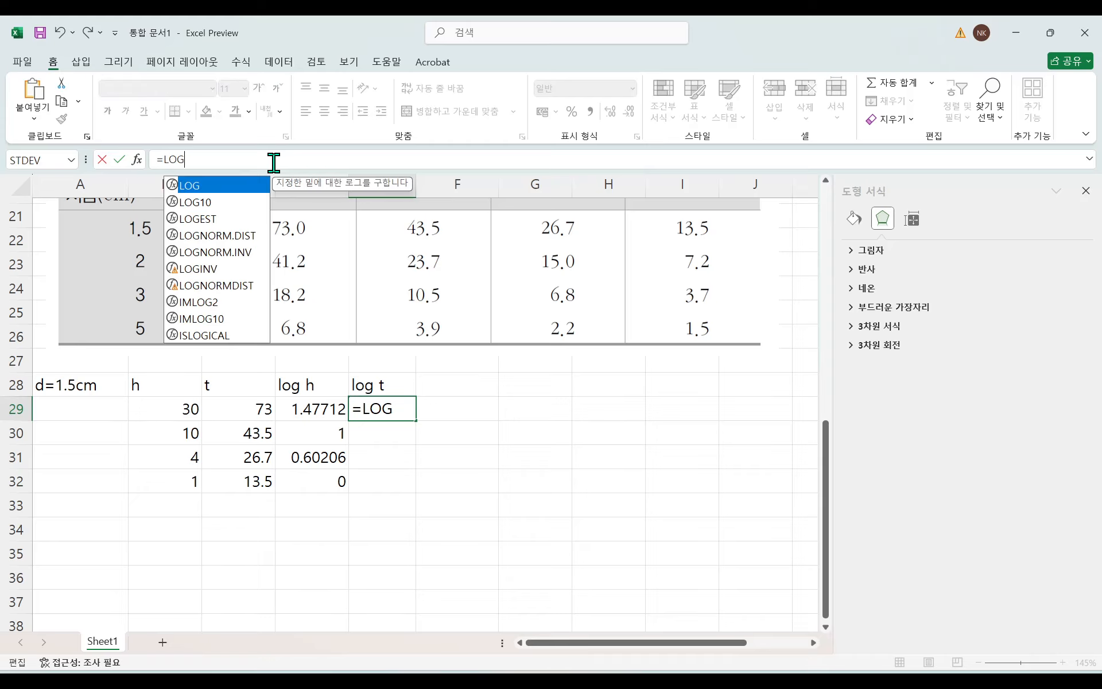
text(10)
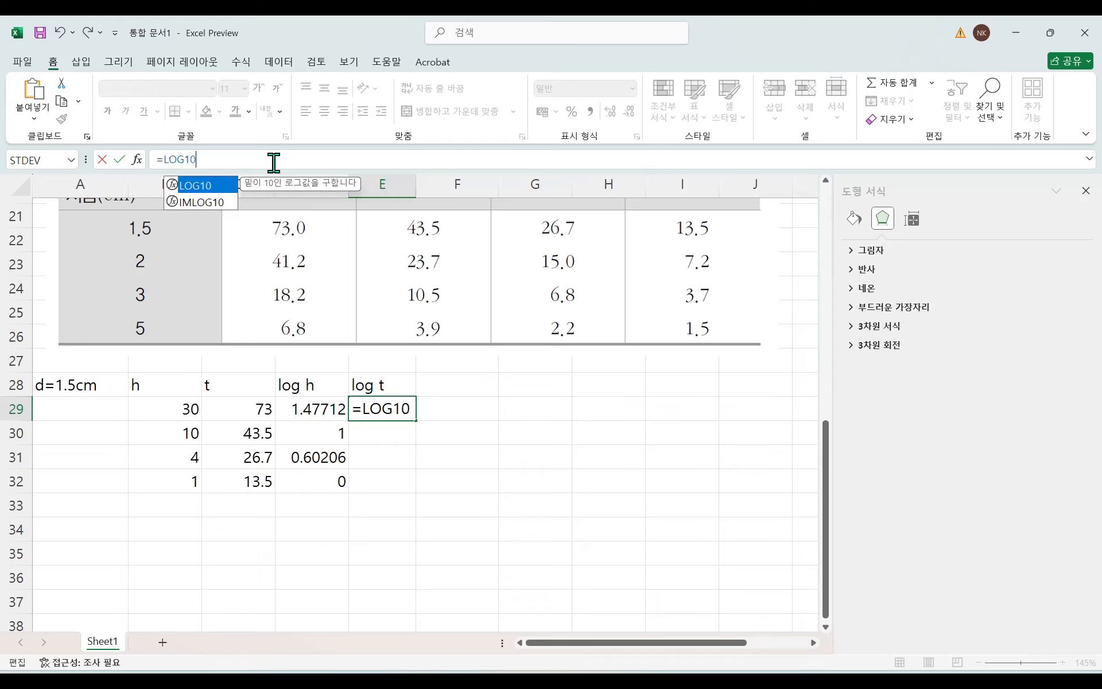
text(()
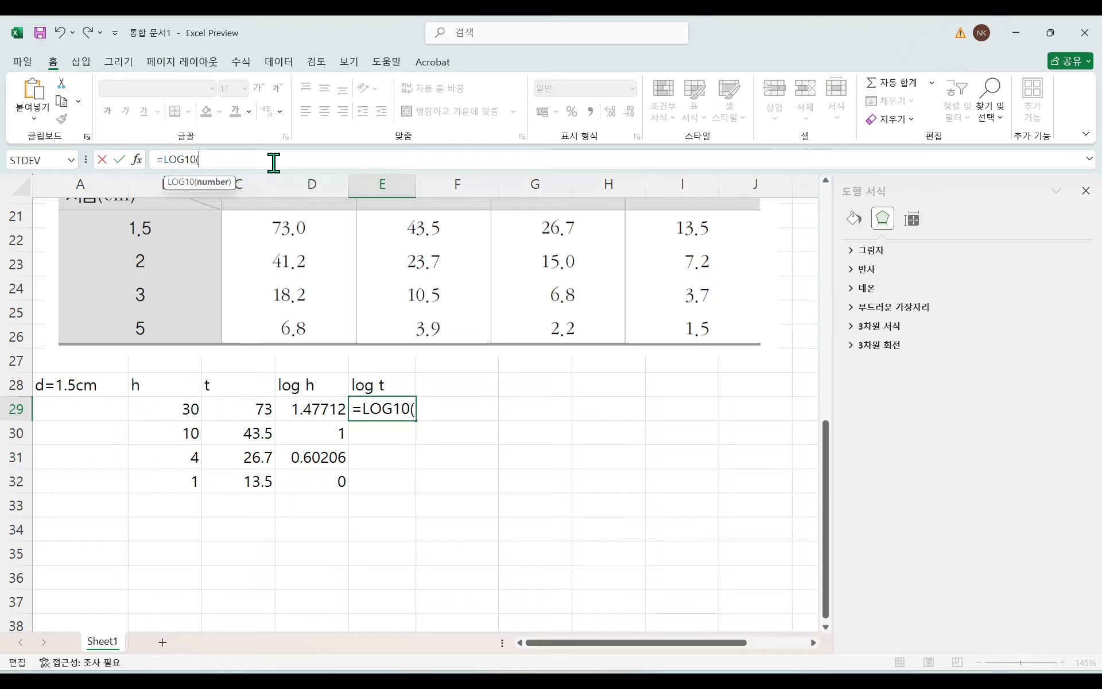
click(248, 412)
text())
key(Return)
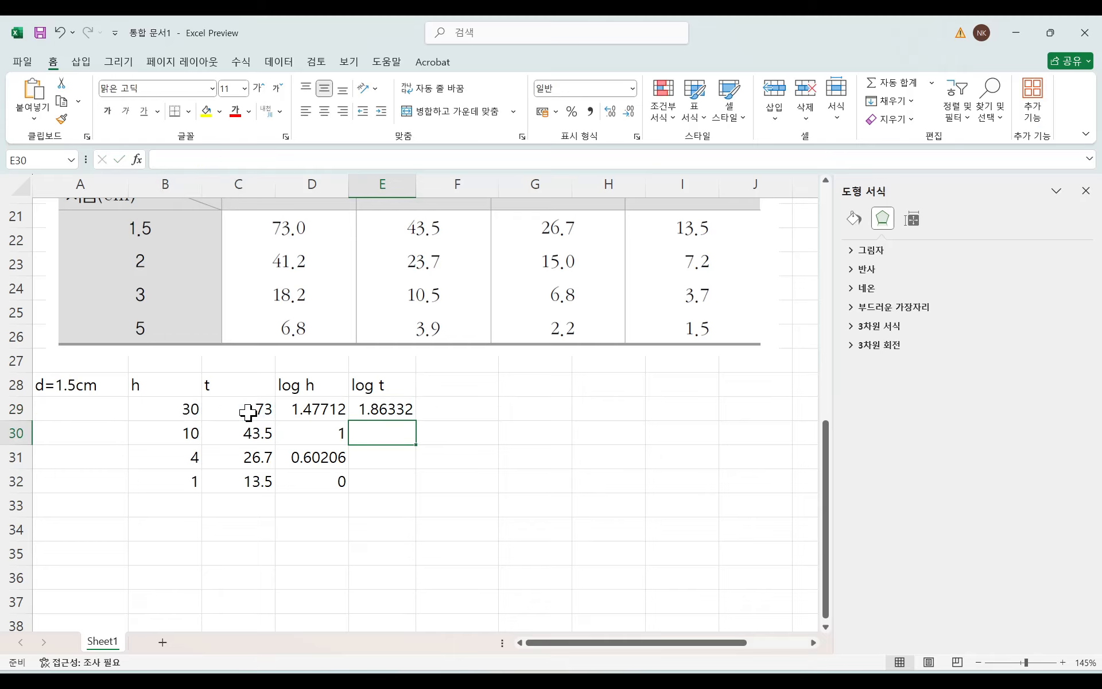
click(404, 414)
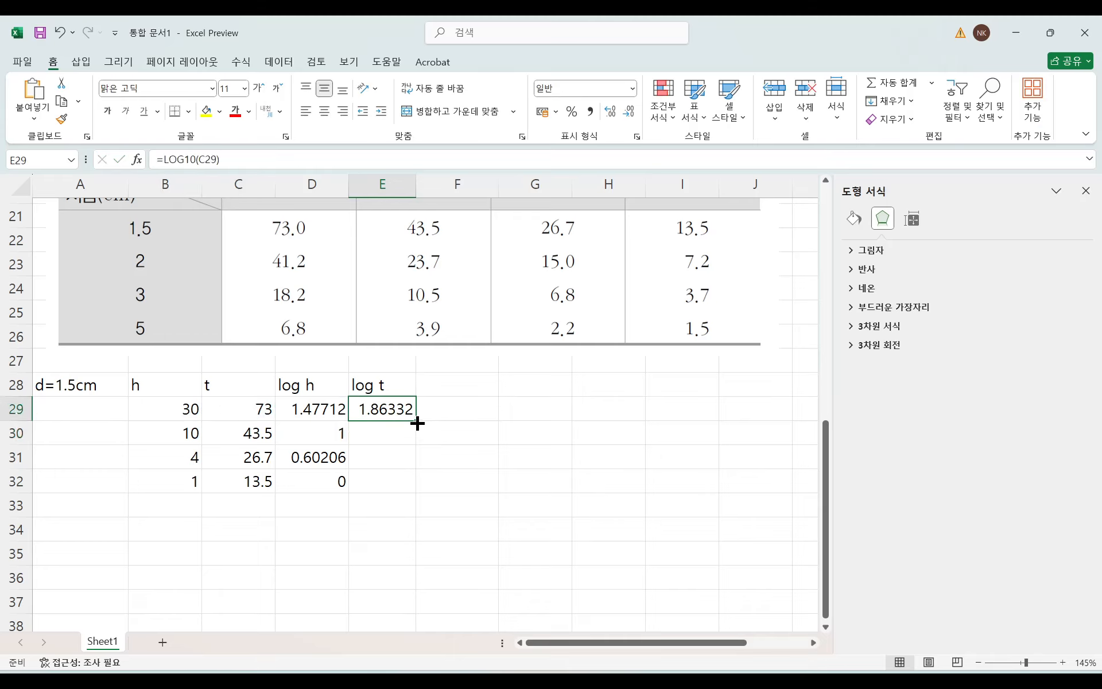
drag(418, 422, 408, 482)
click(485, 475)
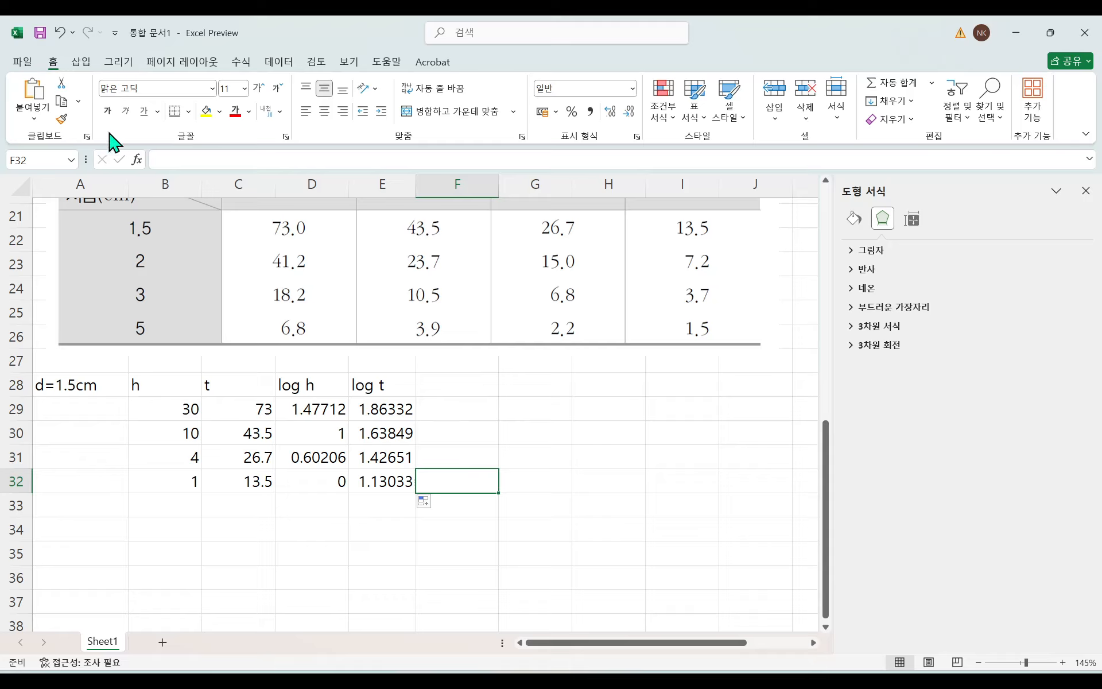
Step: Insert a markers-only scatter chart from the d=1.5cm table and position it over the data
click(482, 432)
click(80, 63)
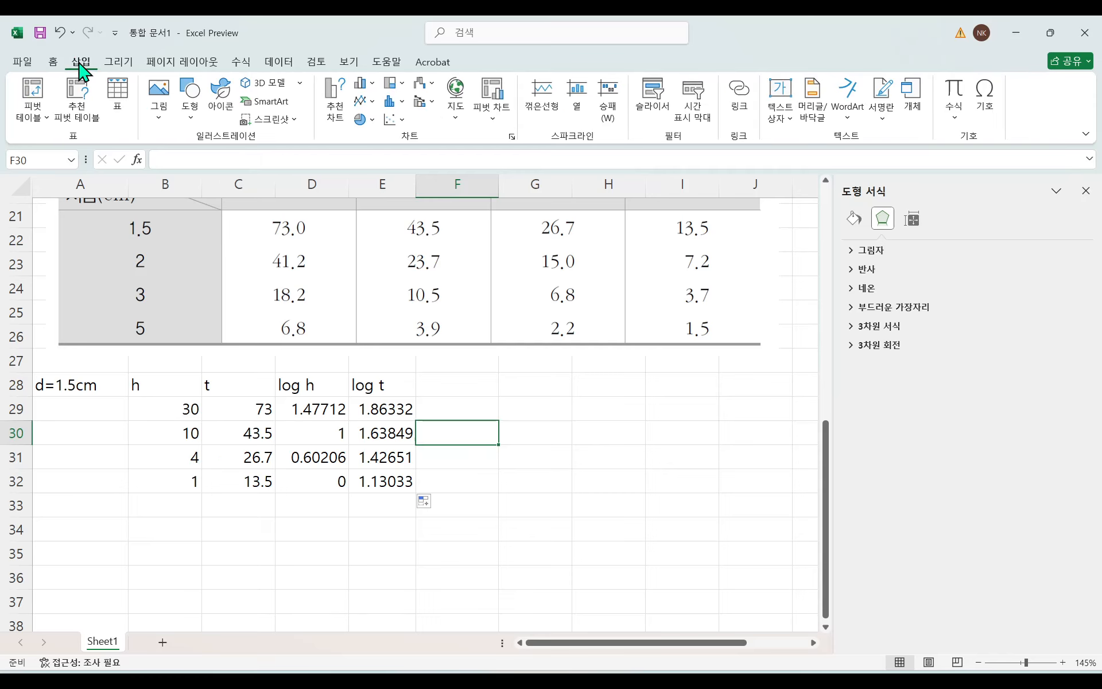
click(404, 121)
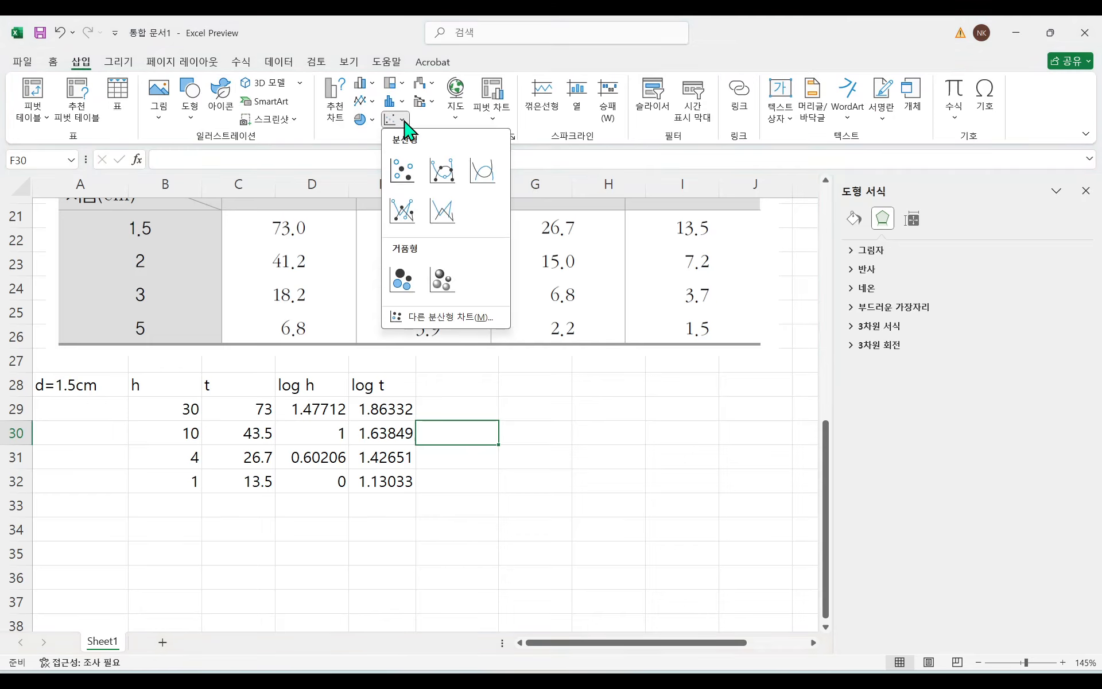
click(404, 172)
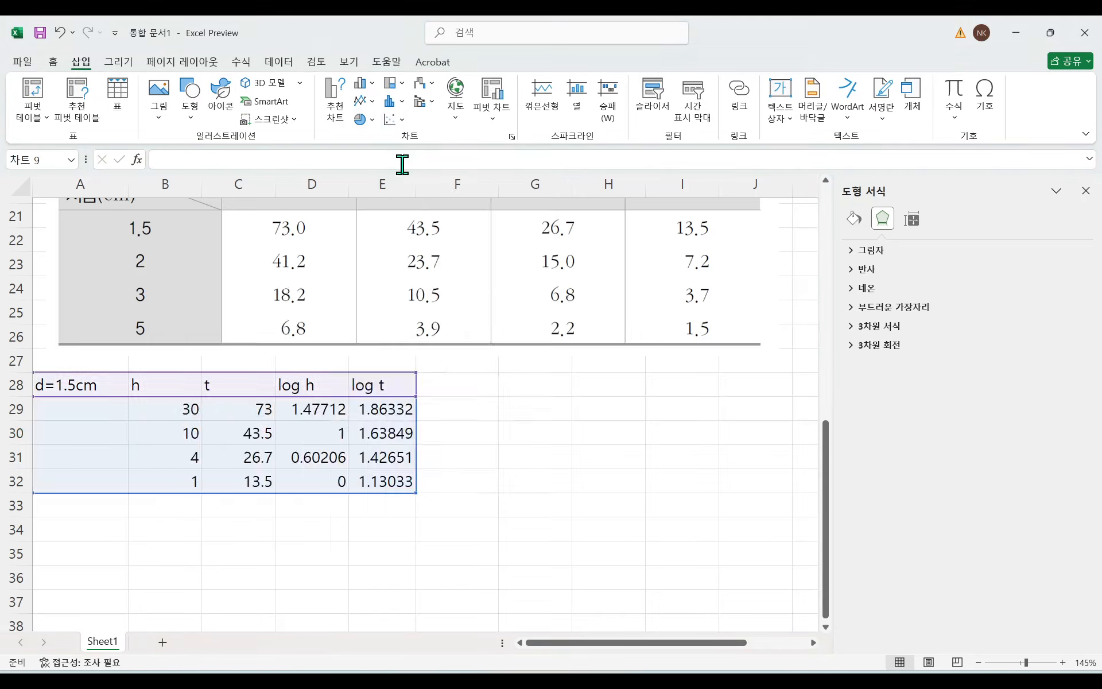
drag(305, 294, 385, 306)
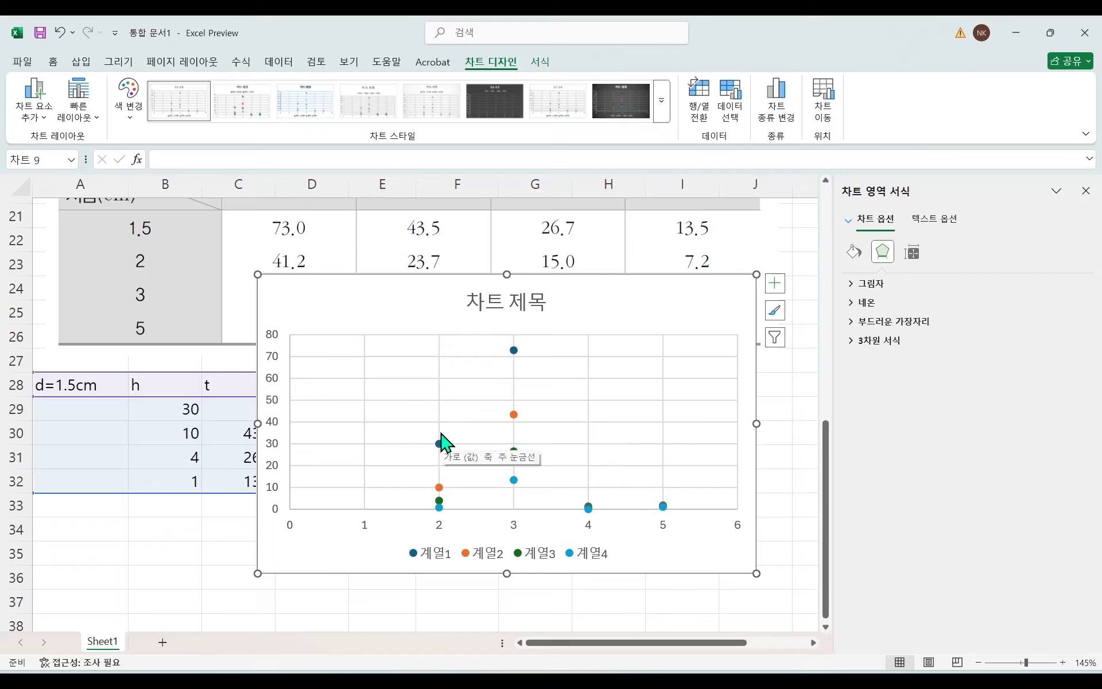
Step: Open the scatter chart's data source selection and remove all four automatically created series
right_click(583, 309)
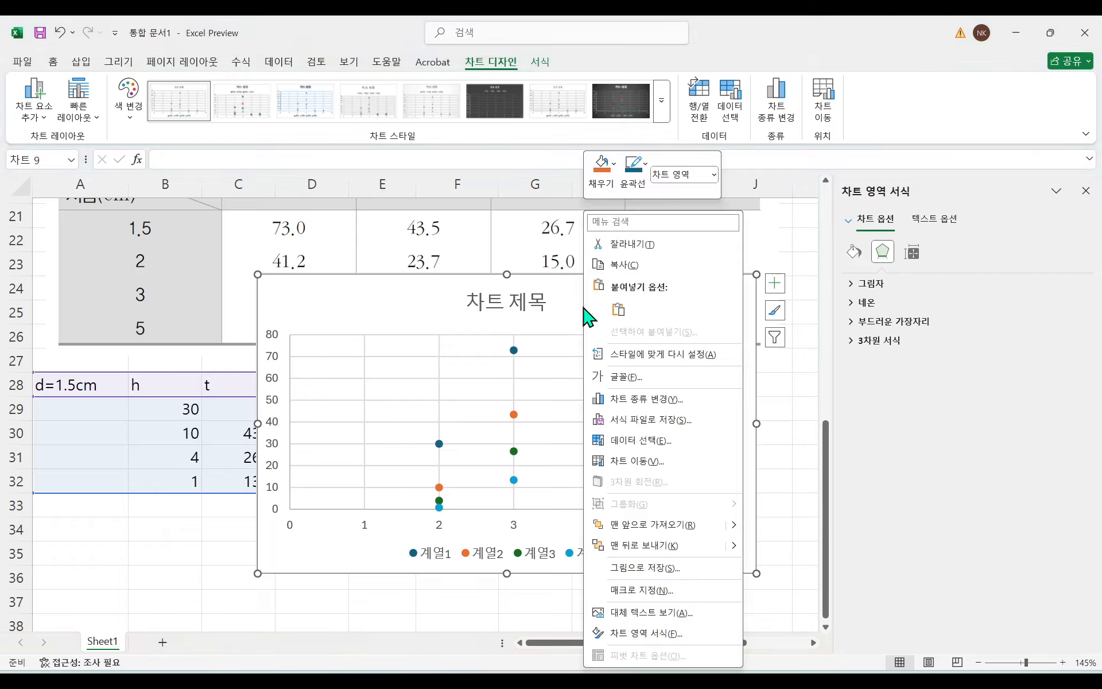
click(630, 440)
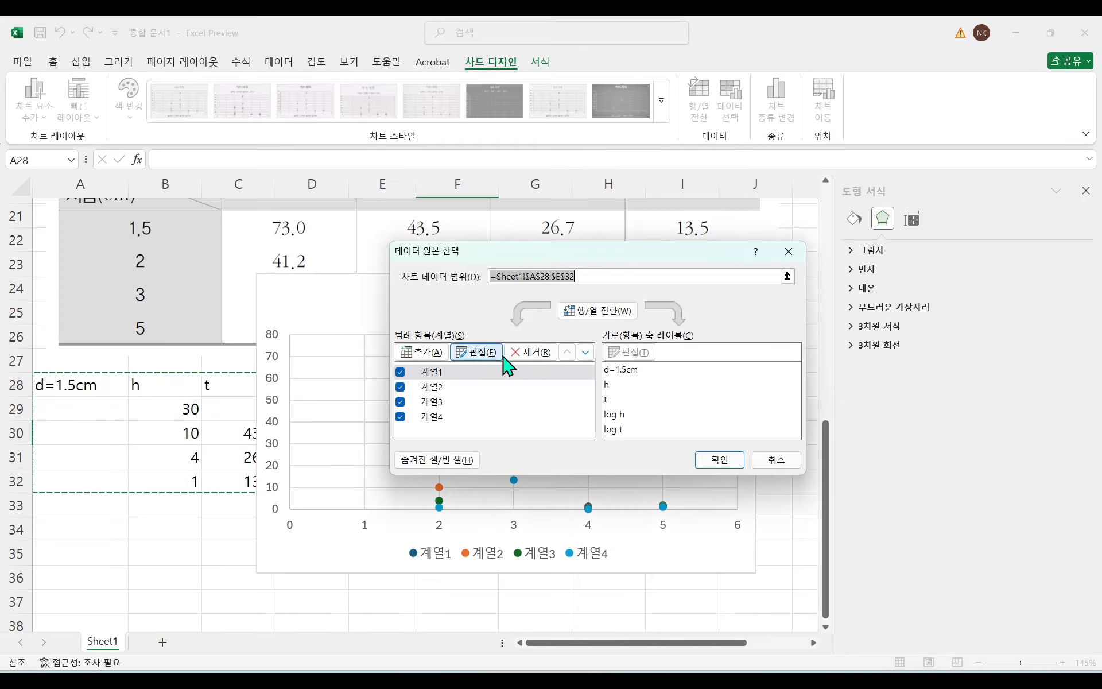
click(521, 352)
click(521, 352)
click(517, 354)
click(517, 353)
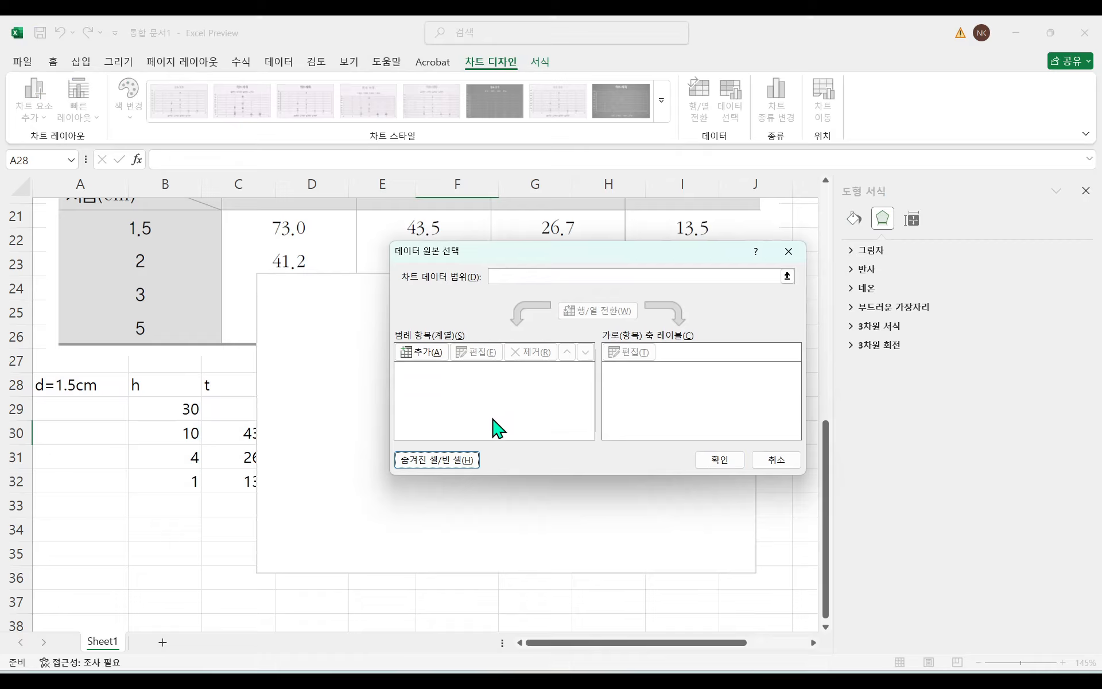
Step: Add a new data series named "d=1.5cm" to the emptied chart
click(436, 361)
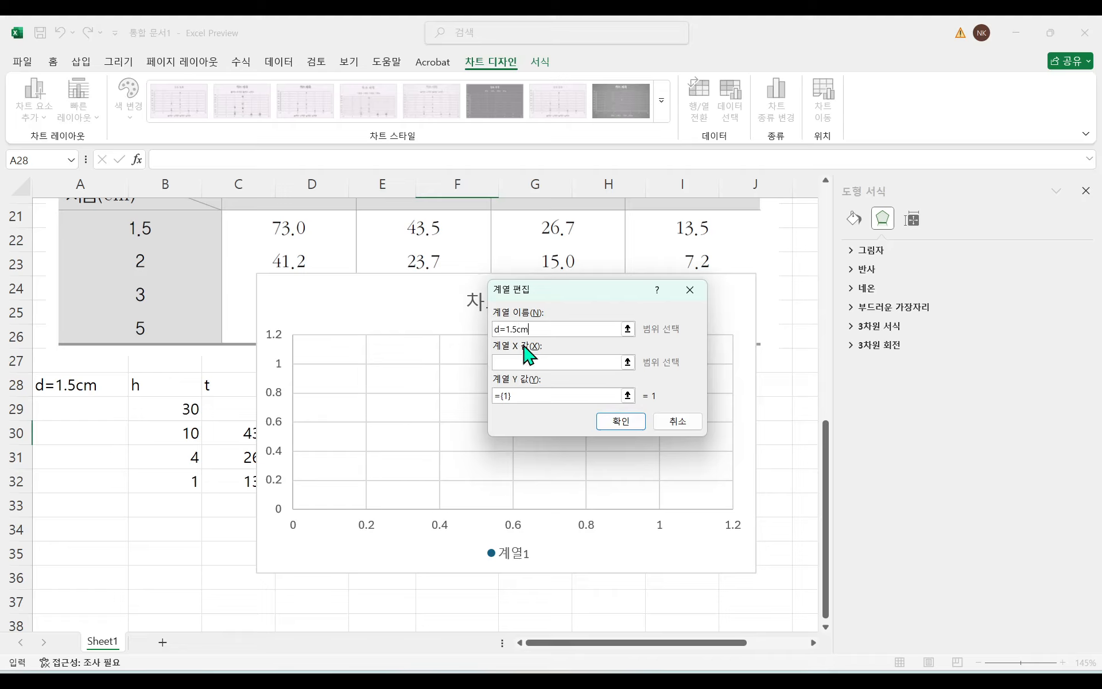
drag(580, 293, 666, 265)
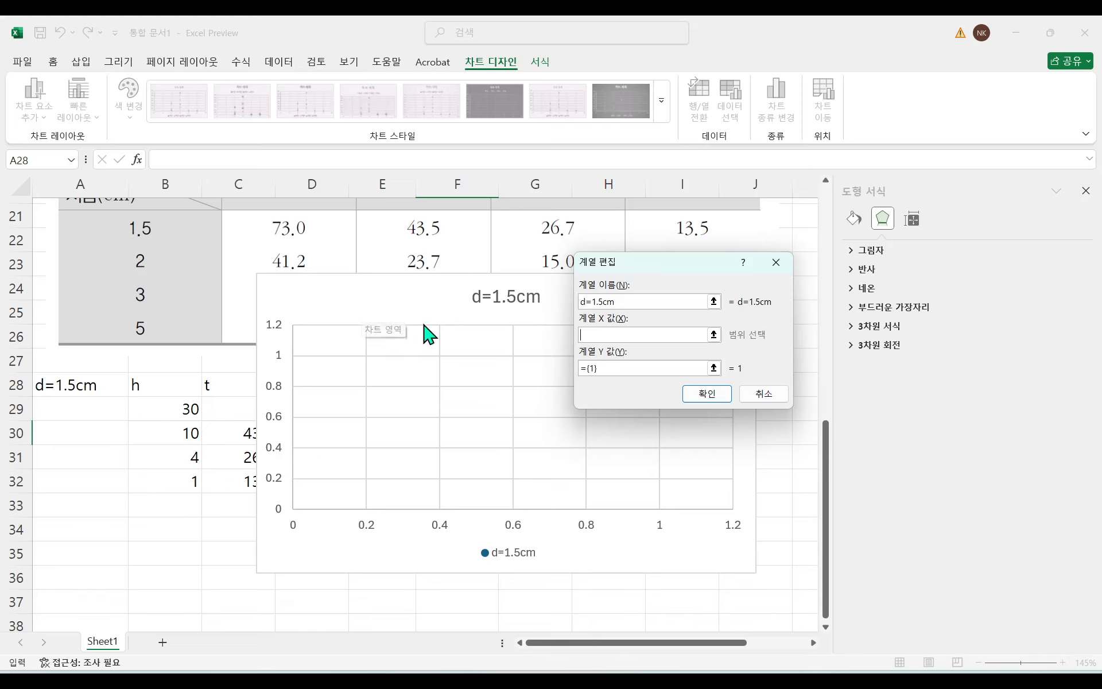
click(707, 394)
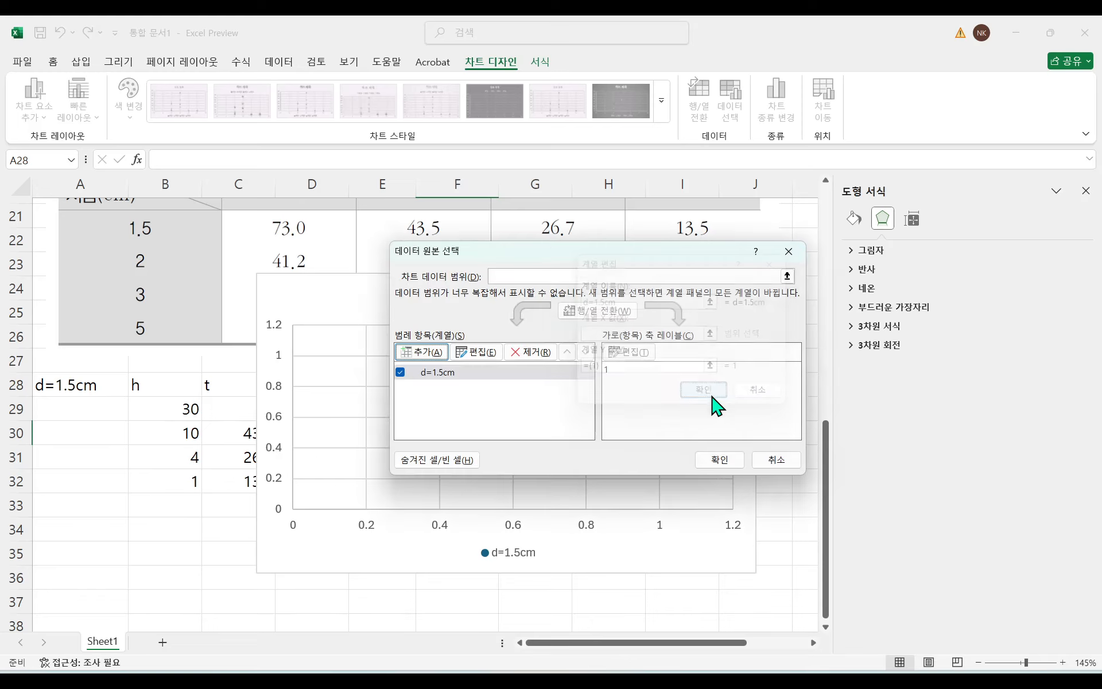
click(726, 459)
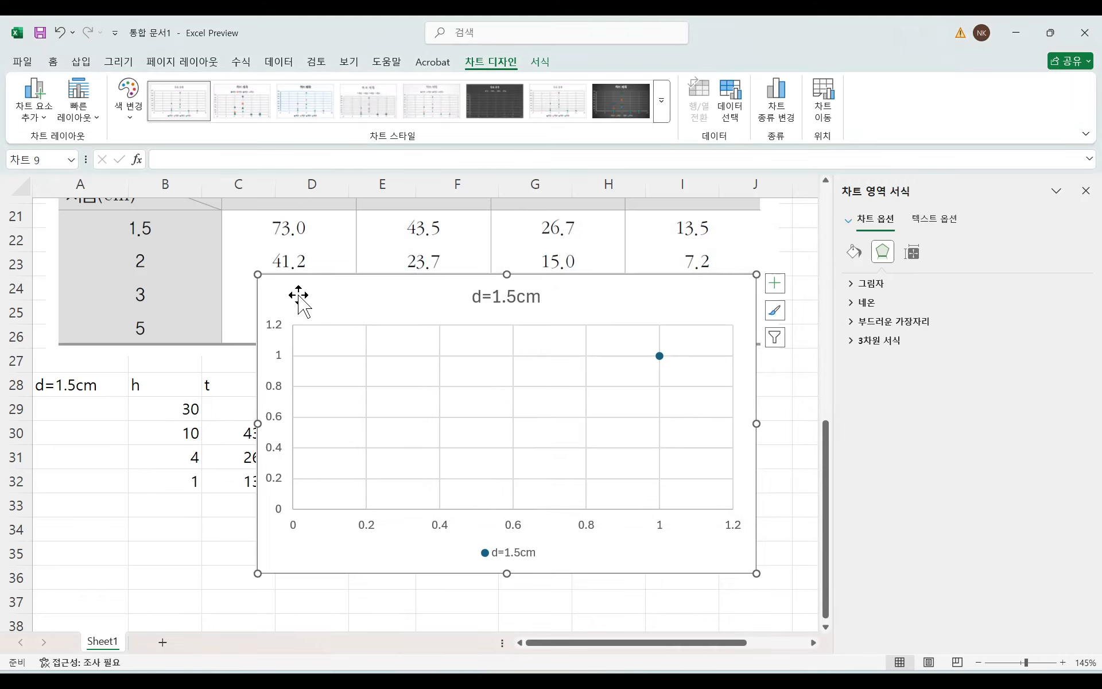
Step: Move the chart clear of the table and set the d=1.5cm series' X values to D29:D32 and Y values to E29:E32
drag(298, 295, 521, 313)
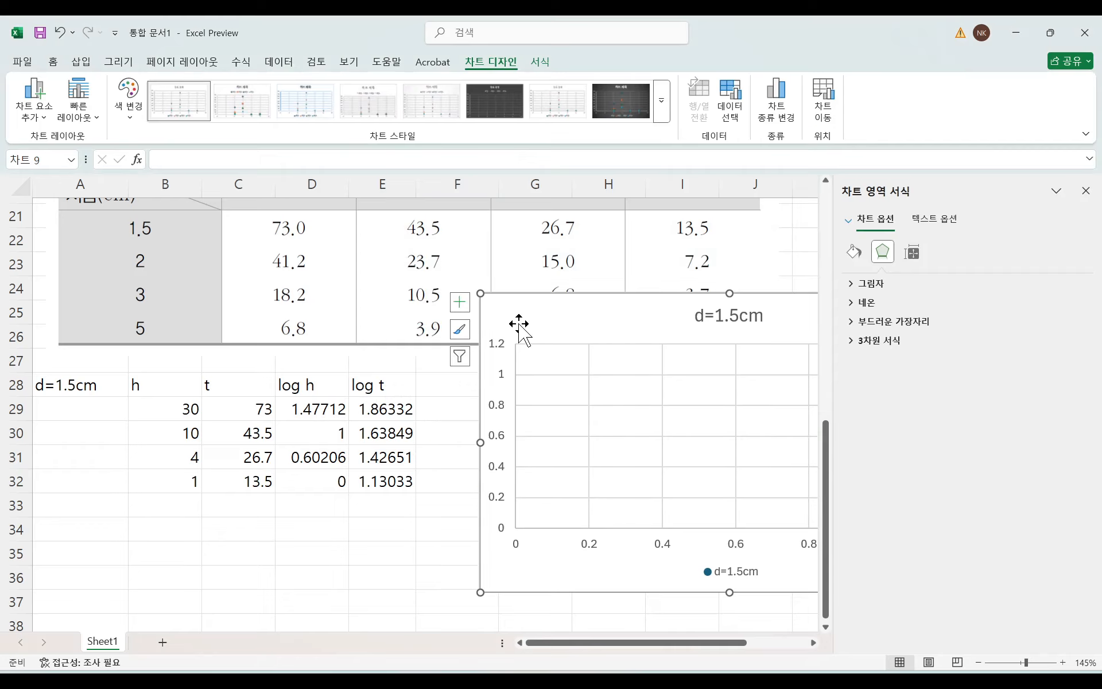
right_click(565, 316)
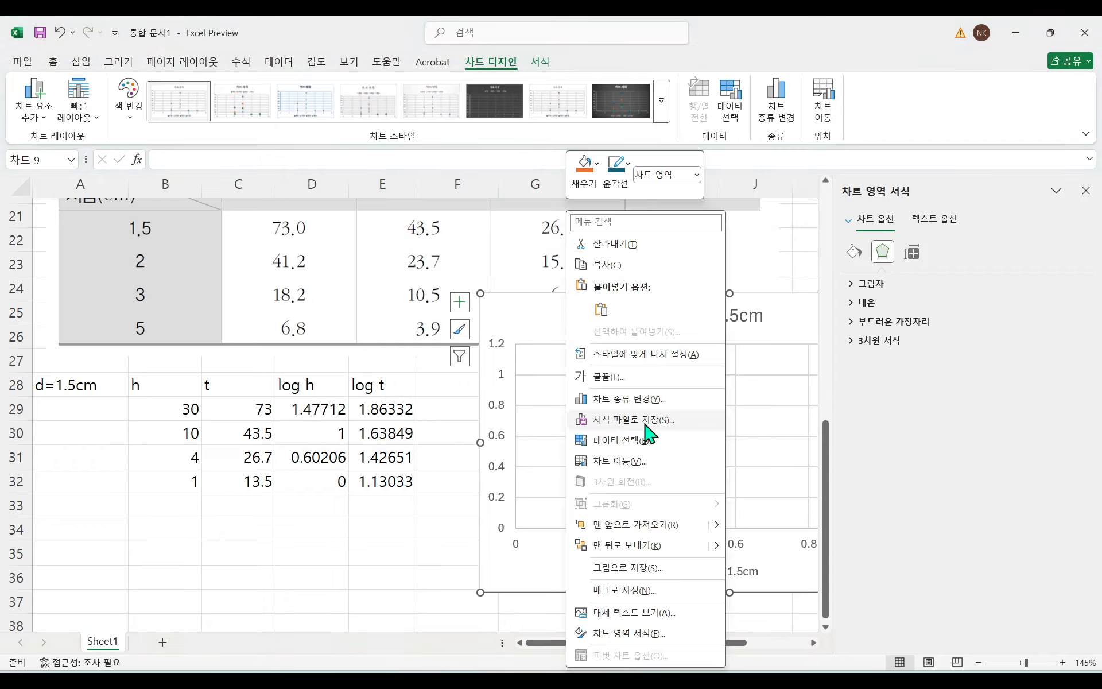
click(629, 450)
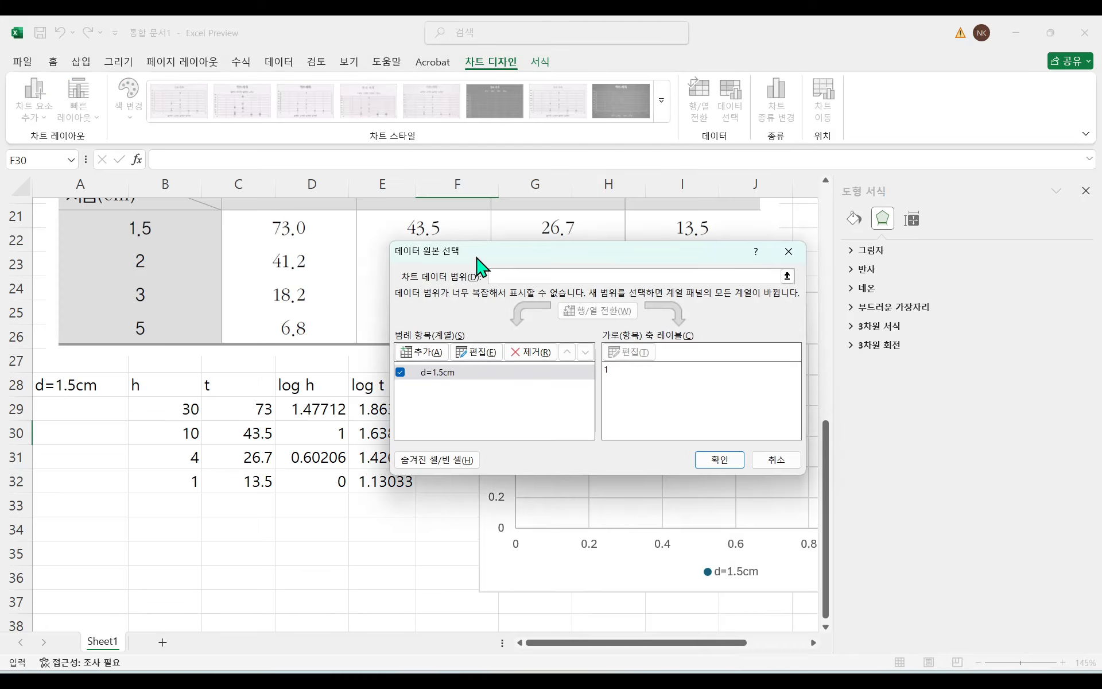
click(488, 362)
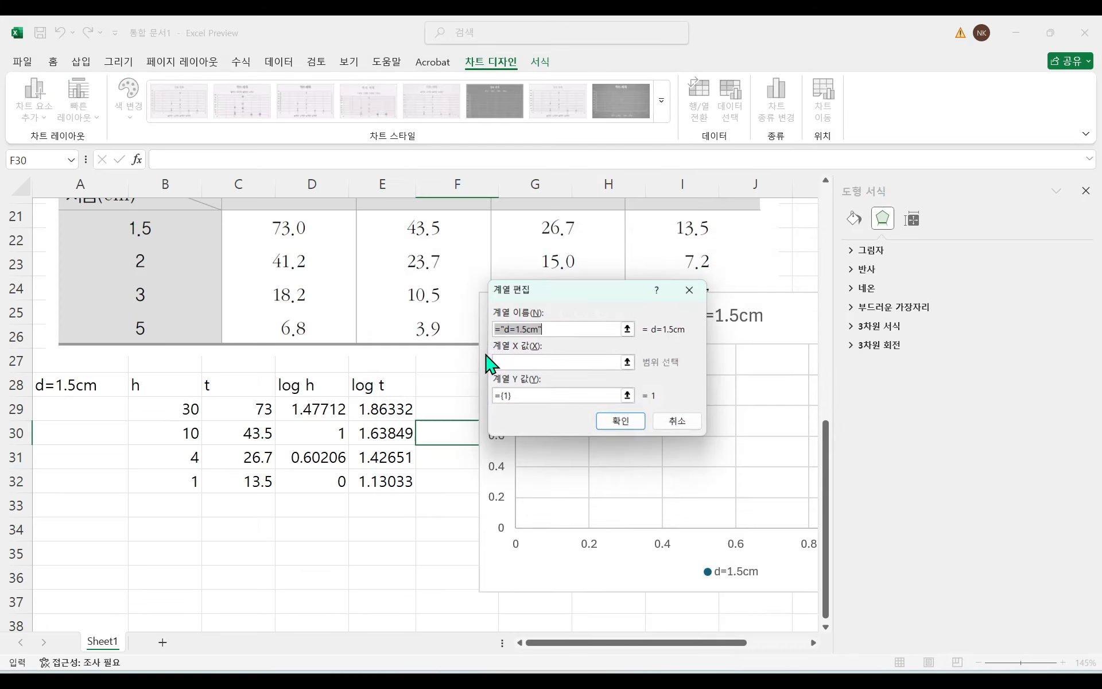
click(555, 363)
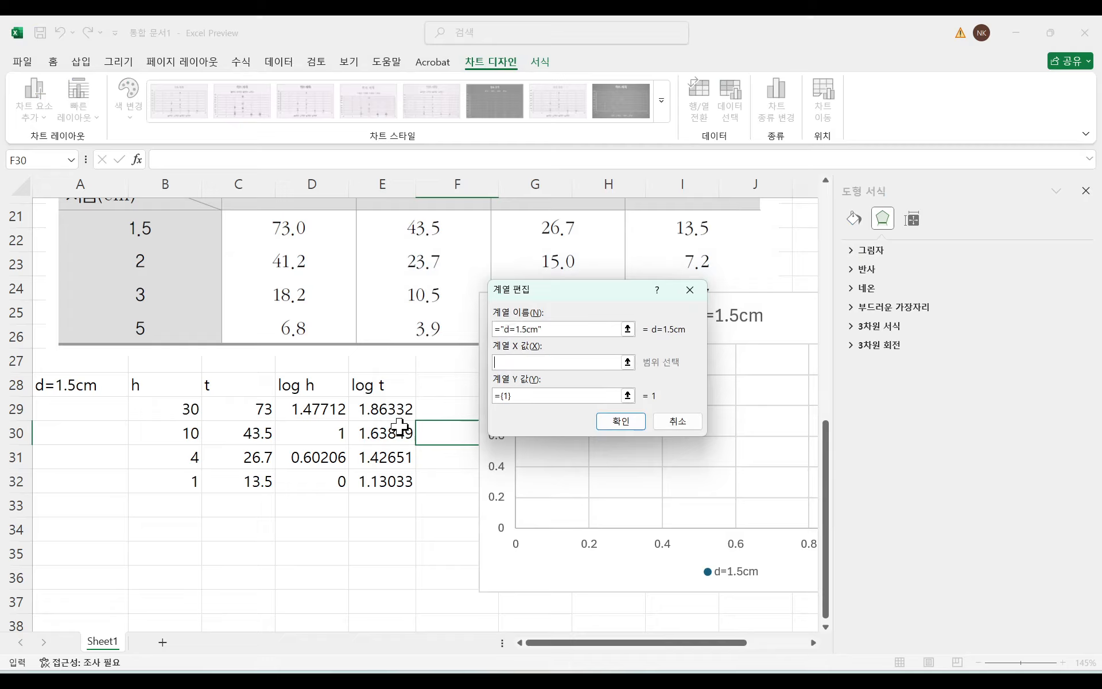
drag(327, 410, 328, 476)
click(563, 396)
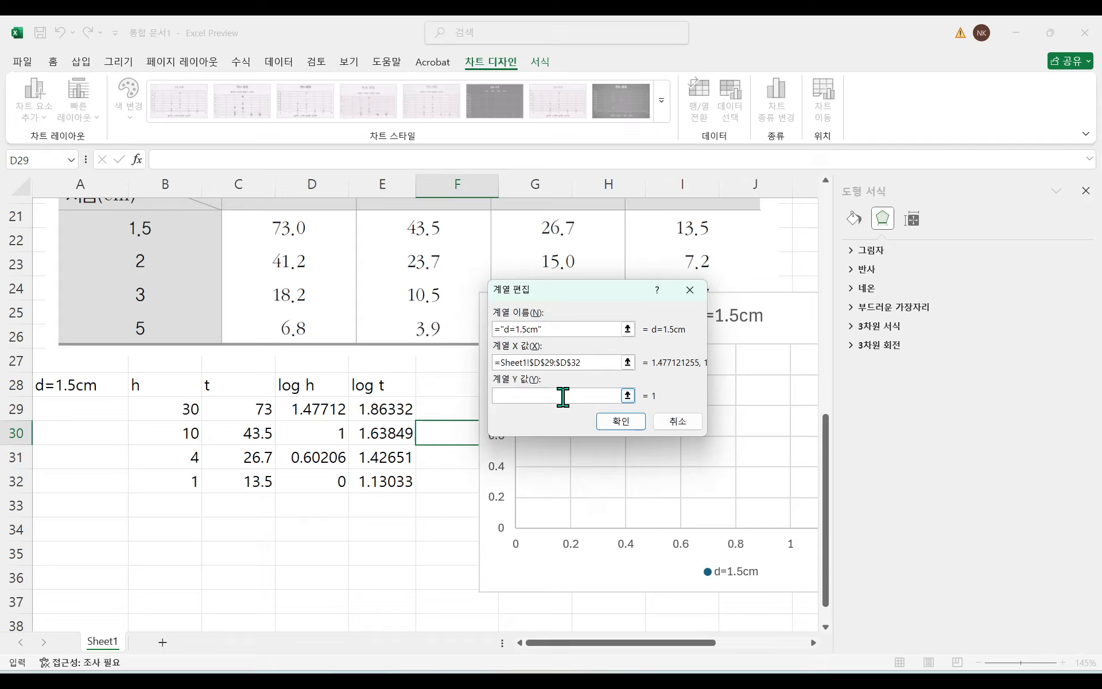
drag(382, 413, 382, 473)
click(635, 423)
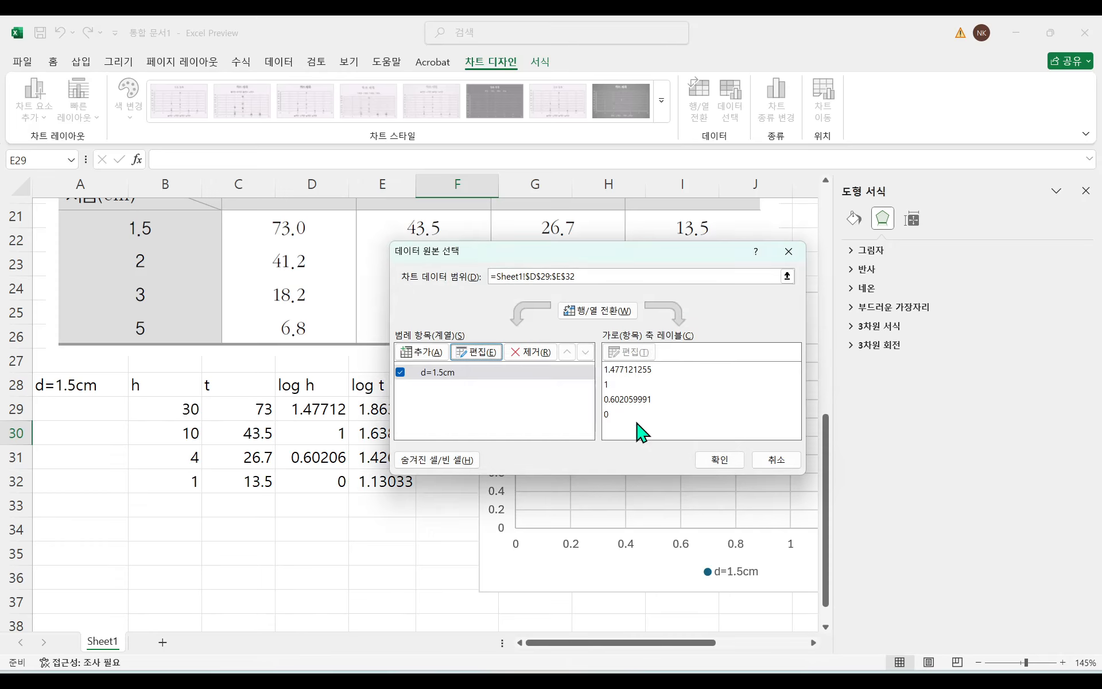
click(717, 462)
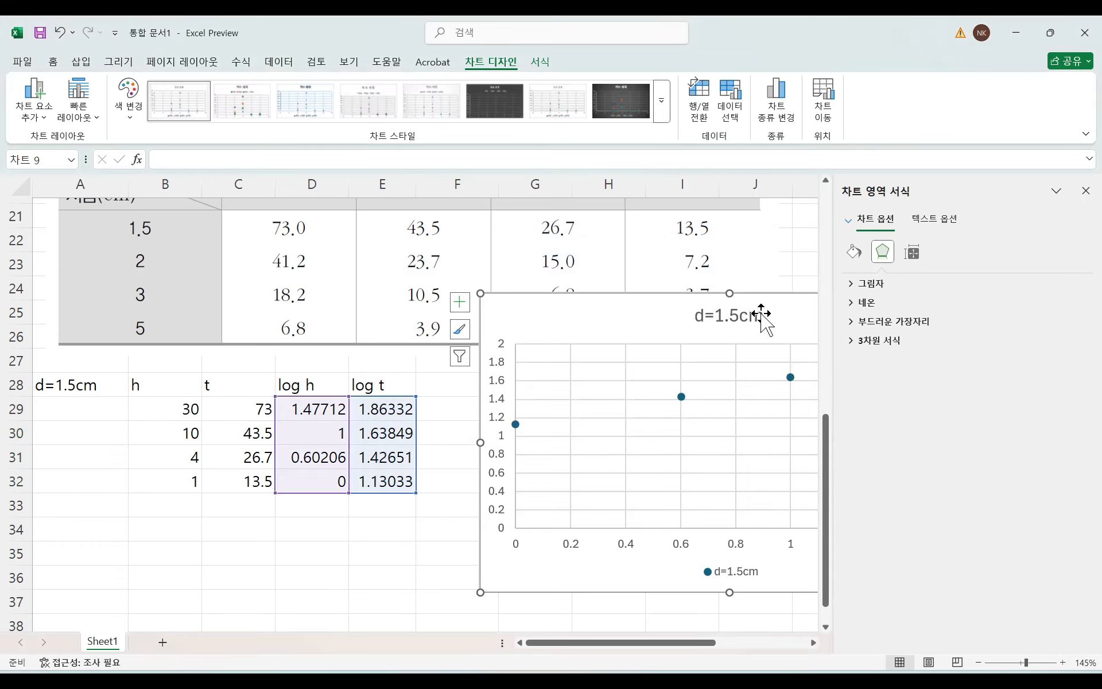
Step: Move the whole chart into view over the data table and add axis titles to it
drag(775, 309, 528, 252)
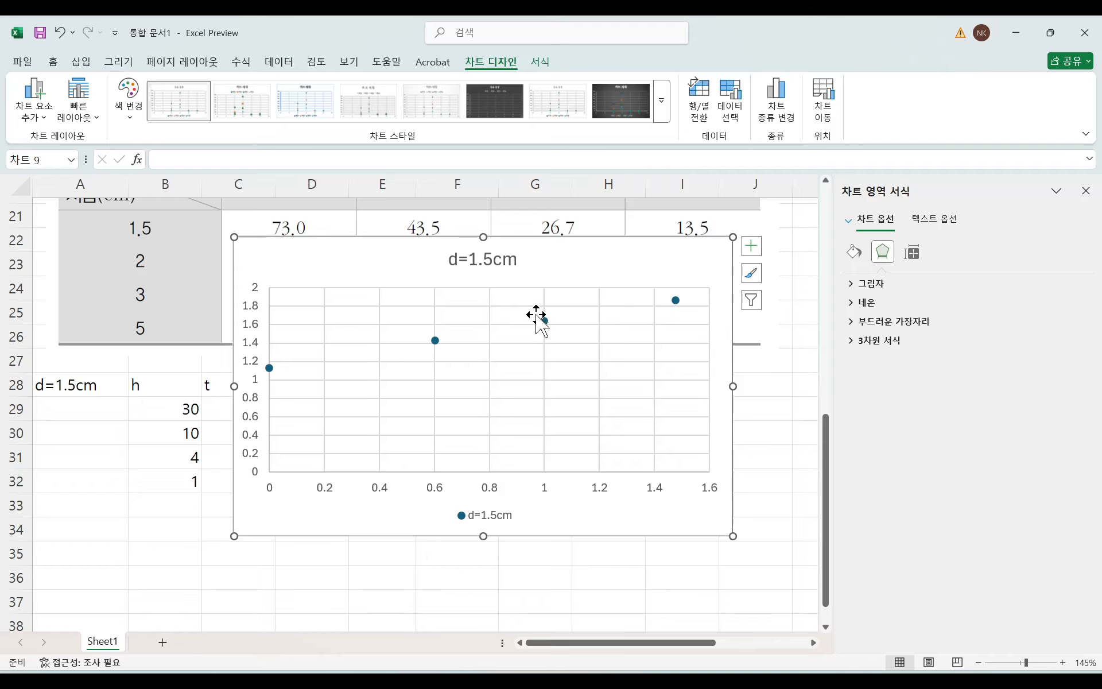
drag(634, 259, 568, 253)
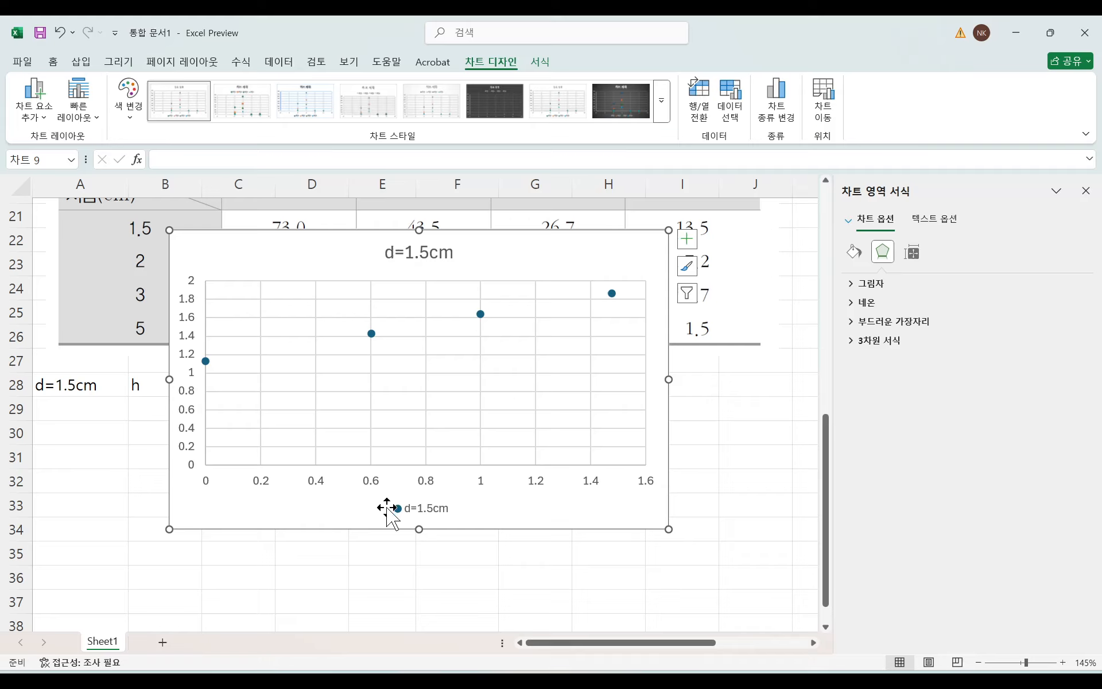
click(686, 238)
click(718, 273)
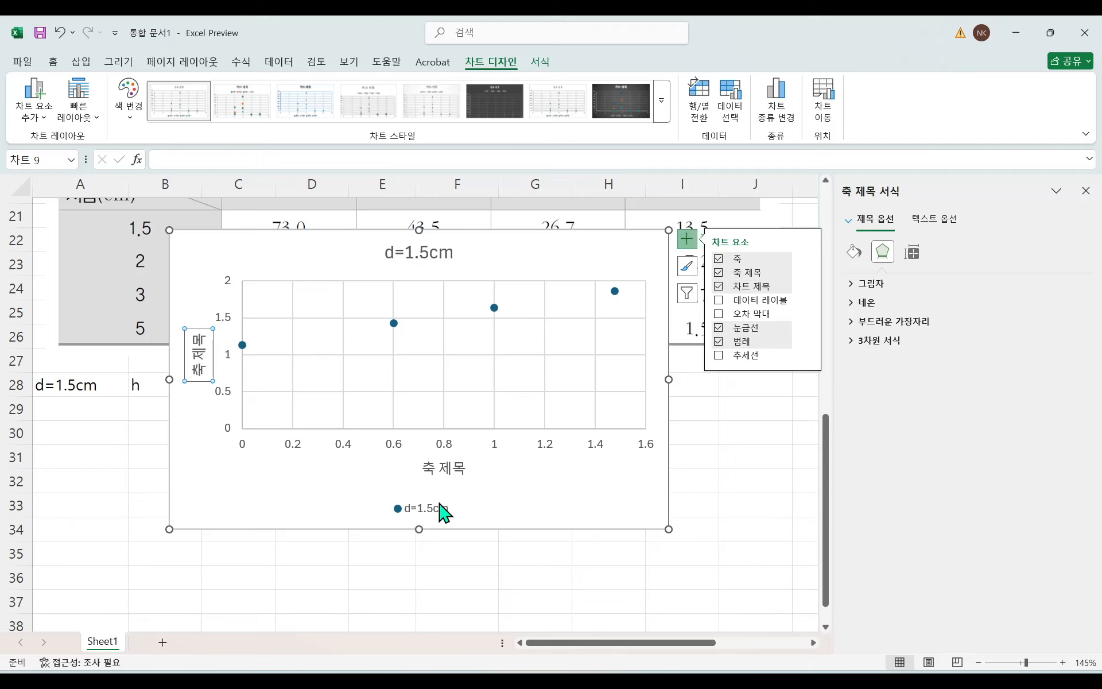
Step: Change the horizontal axis title to "log h" in lowercase
double_click(444, 469)
key(BackSpace)
key(BackSpace)
key(BackSpace)
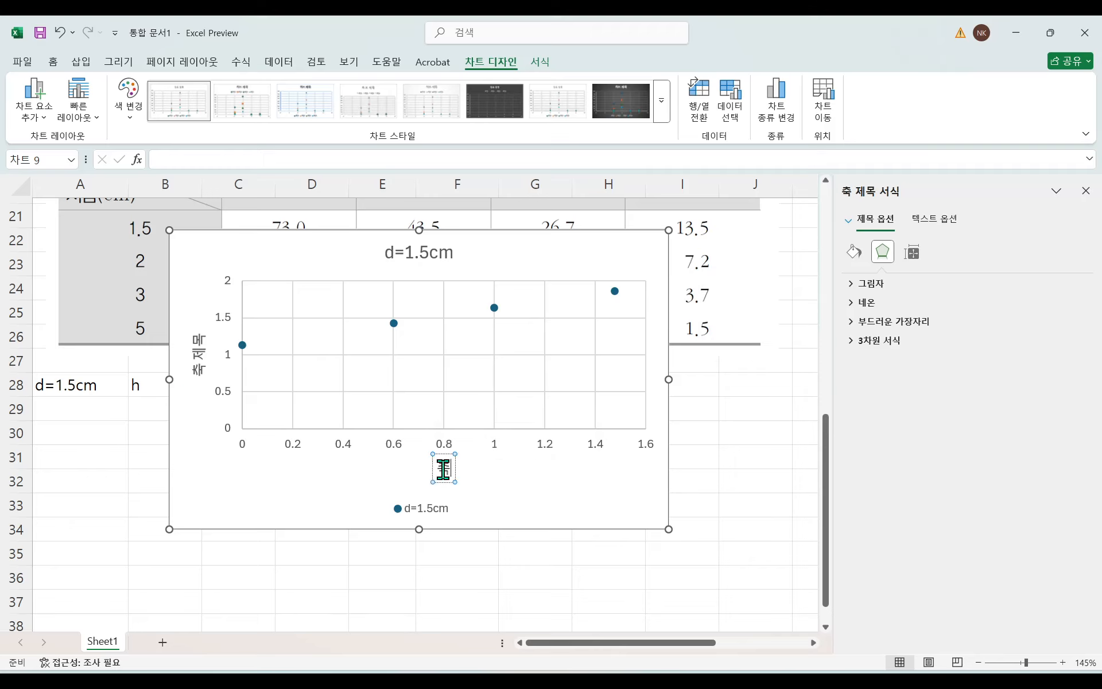
text(LOG h)
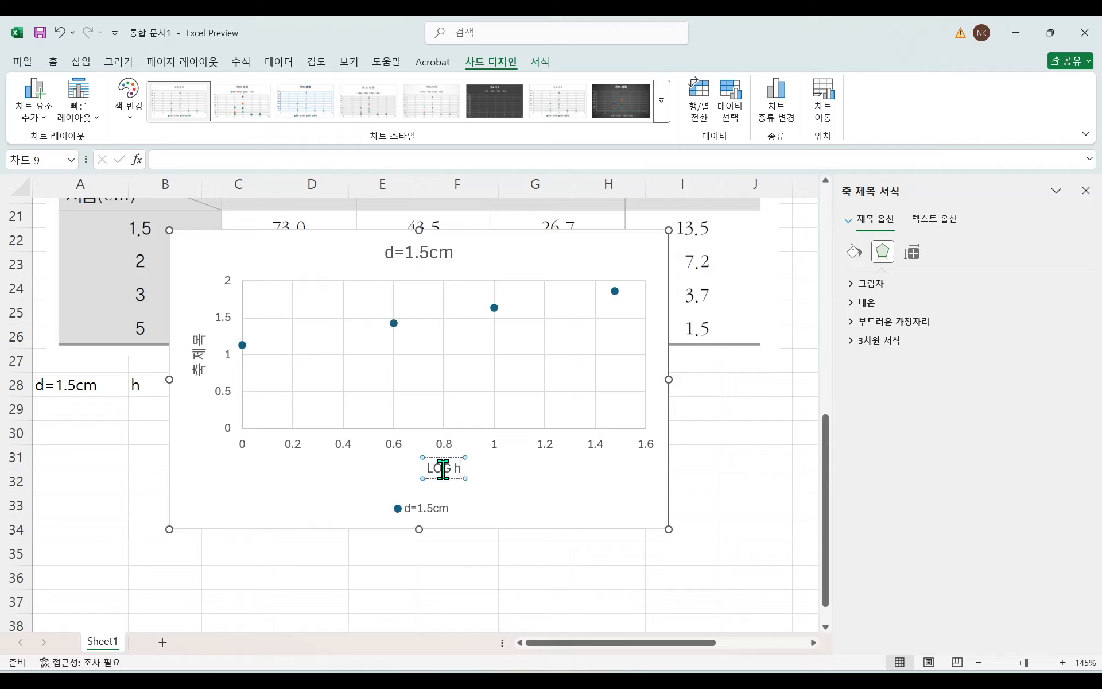
key(BackSpace)
key(BackSpace)
key(BackSpace)
key(BackSpace)
key(BackSpace)
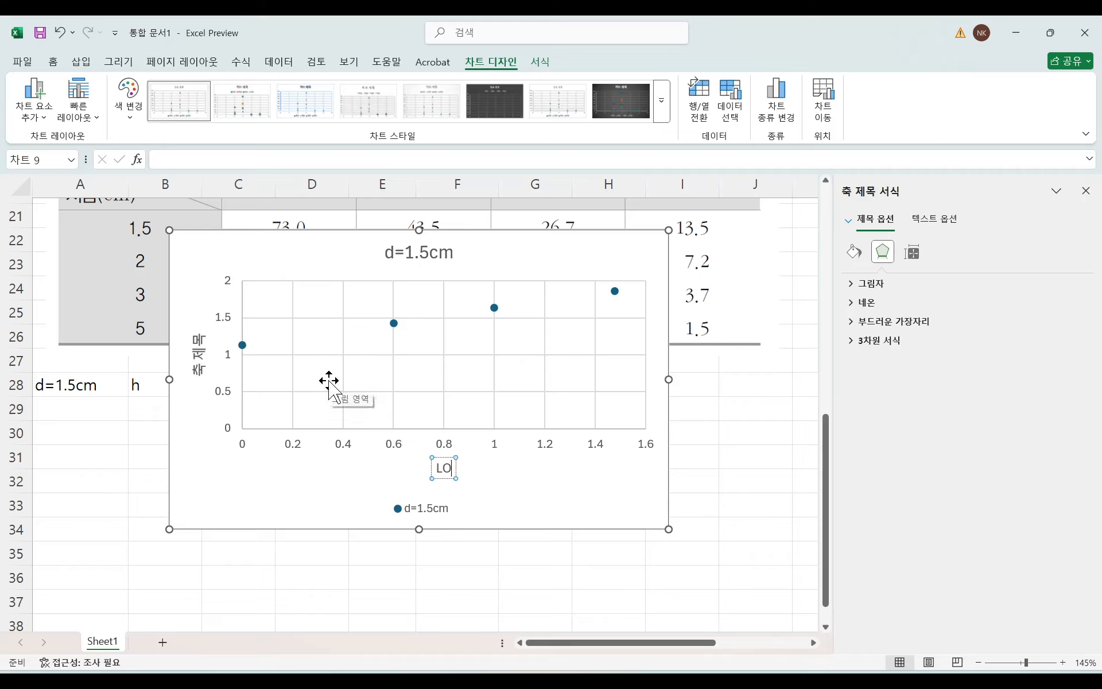
text(log h)
Step: Change the vertical axis title to "log t", and make the d=1.5cm chart taller and reposition it slightly lower on the sheet
double_click(195, 354)
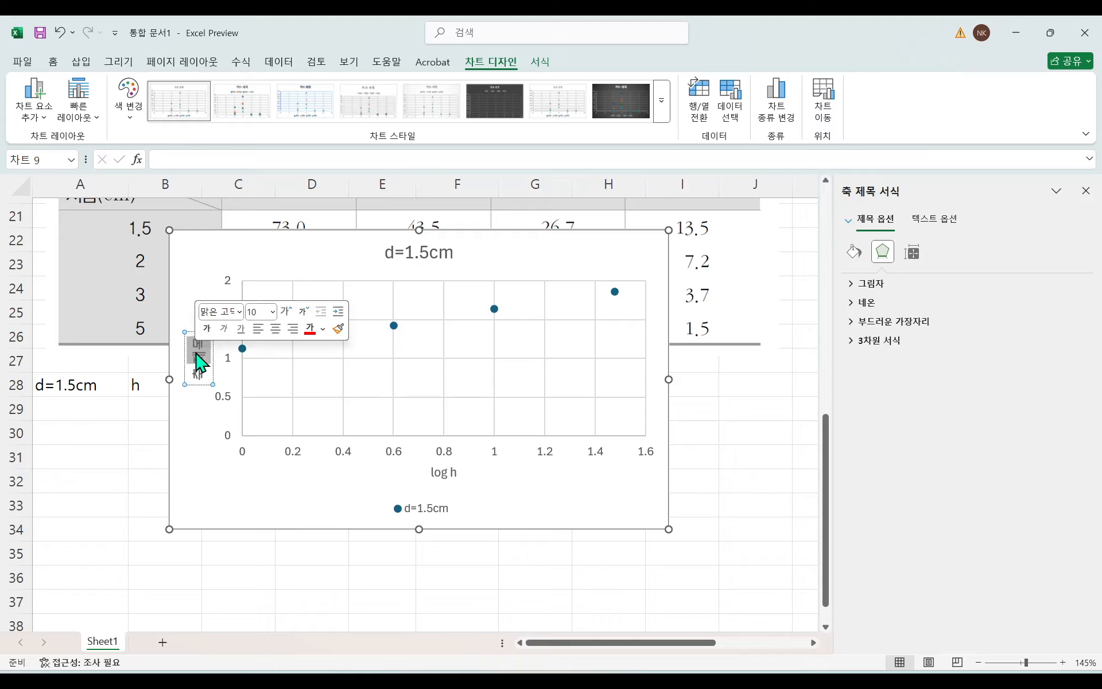
text(ㄱ)
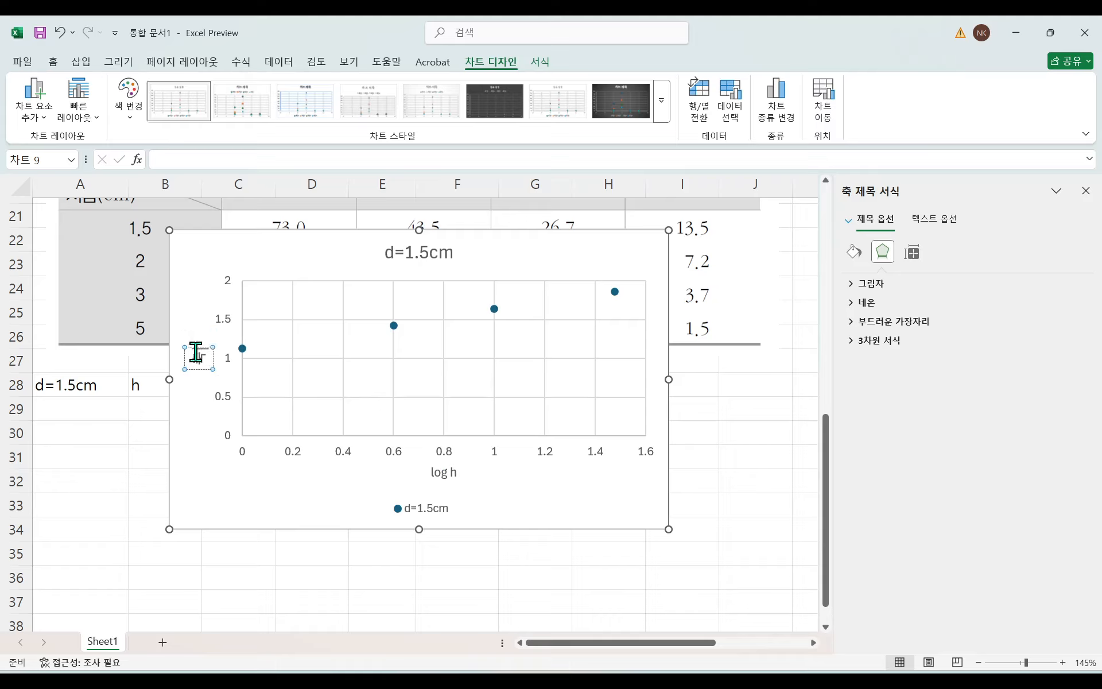
key(BackSpace)
text(log t)
click(291, 507)
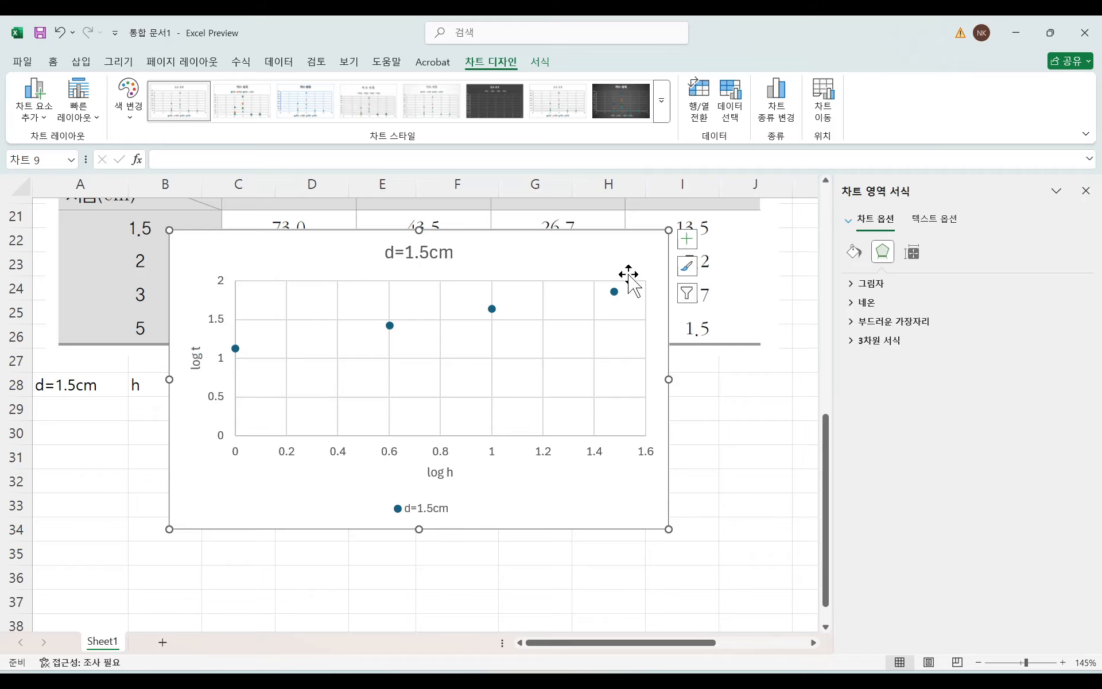
drag(419, 231, 418, 190)
drag(514, 222, 516, 275)
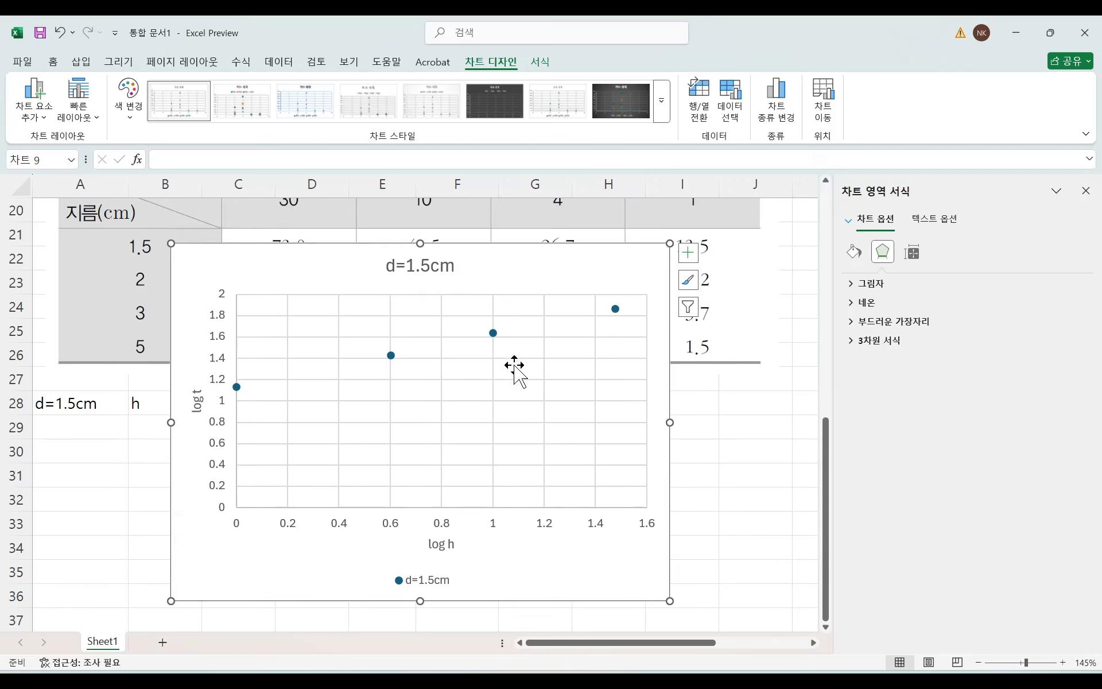
Step: Set the minimum bound of the chart's vertical axis to 1.0
click(216, 453)
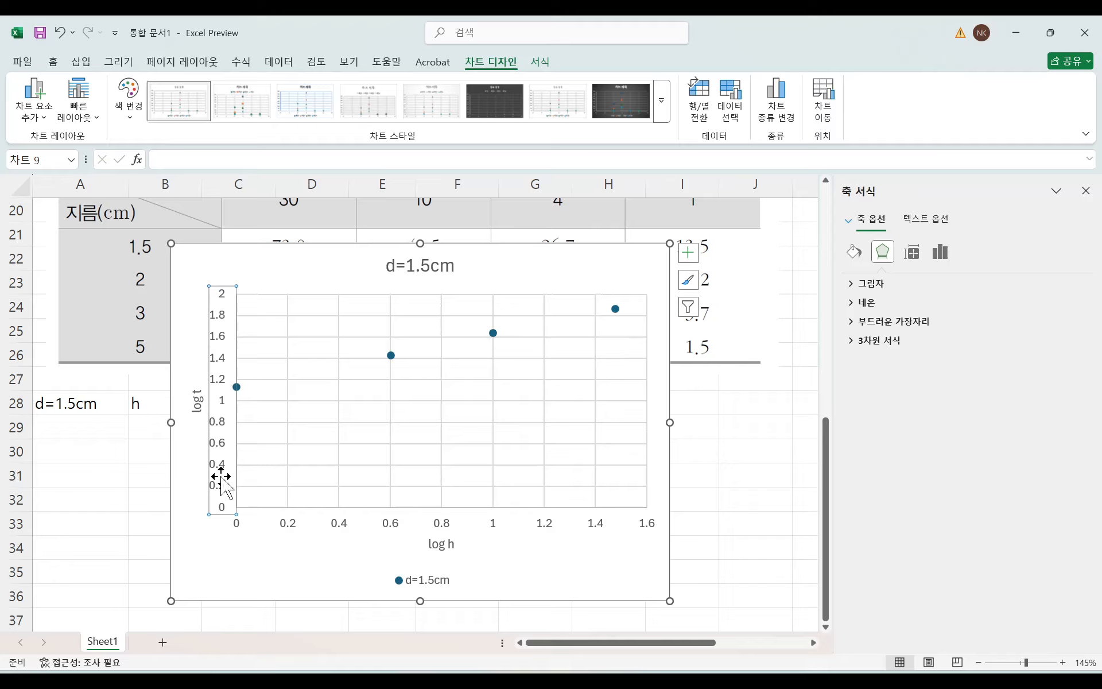
click(941, 258)
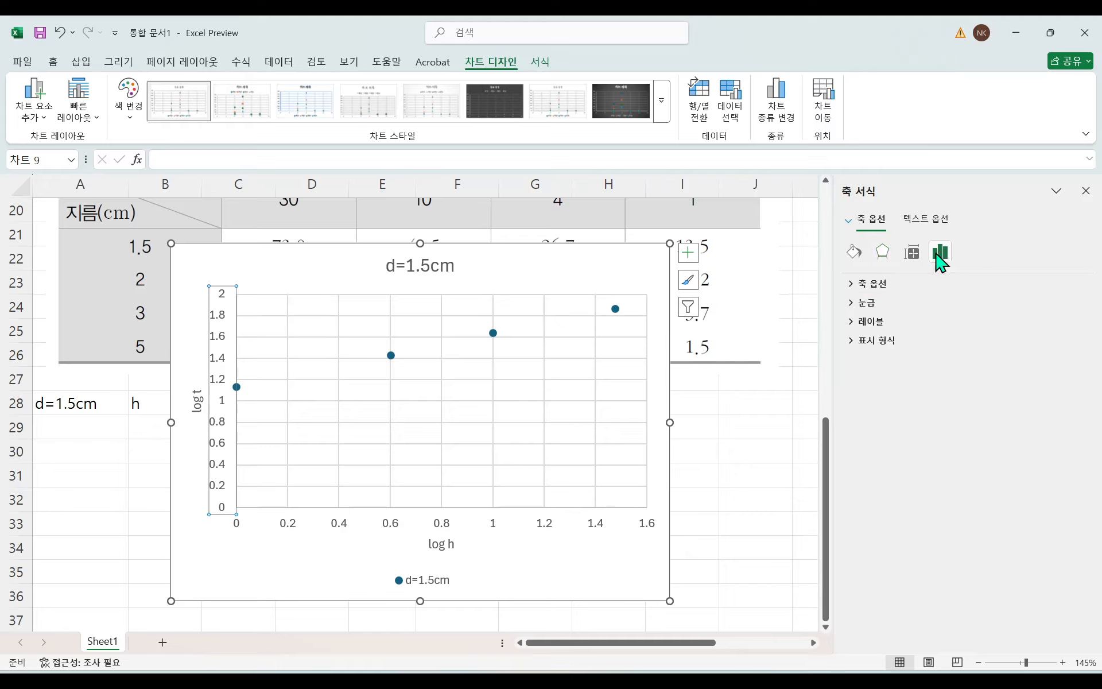
click(874, 284)
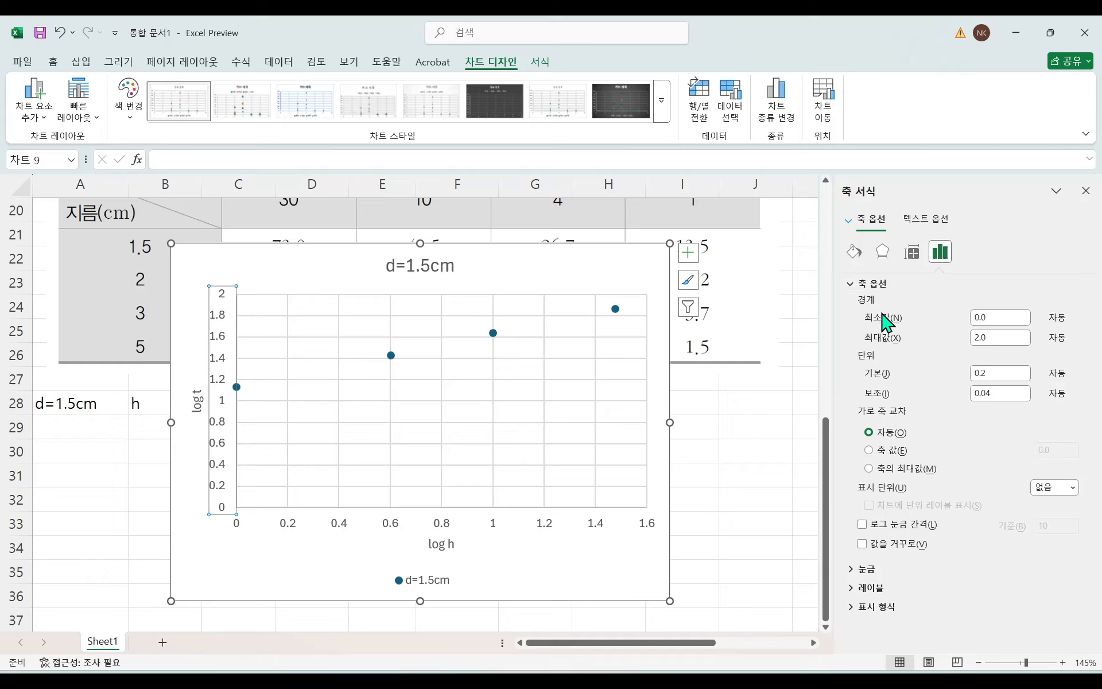
click(991, 317)
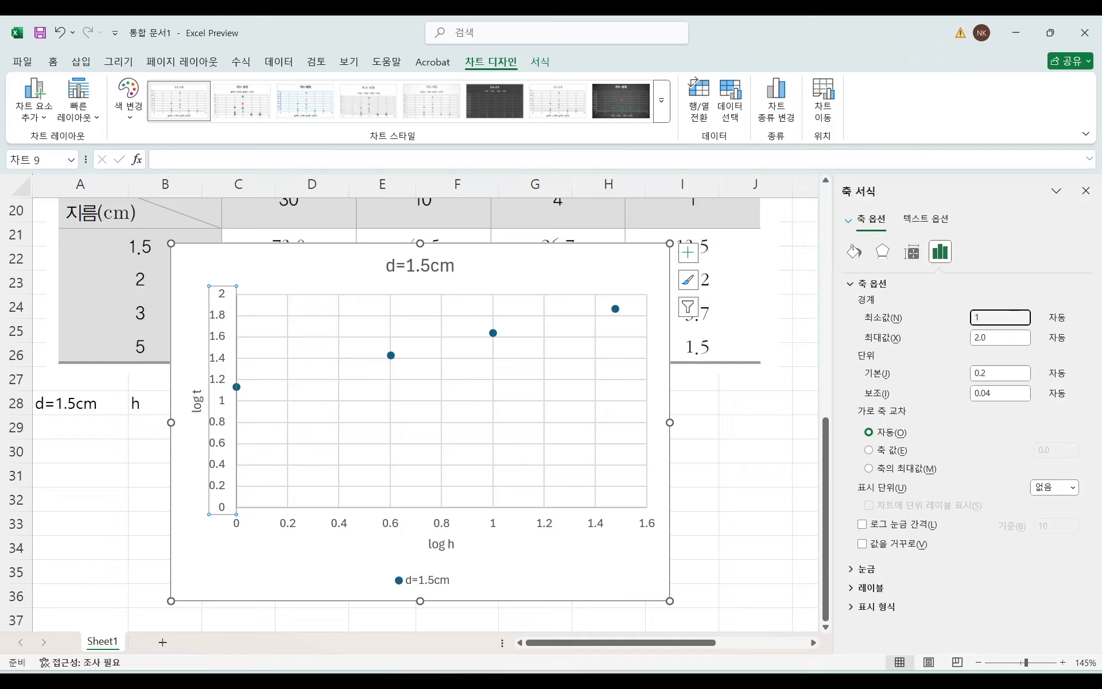
click(999, 337)
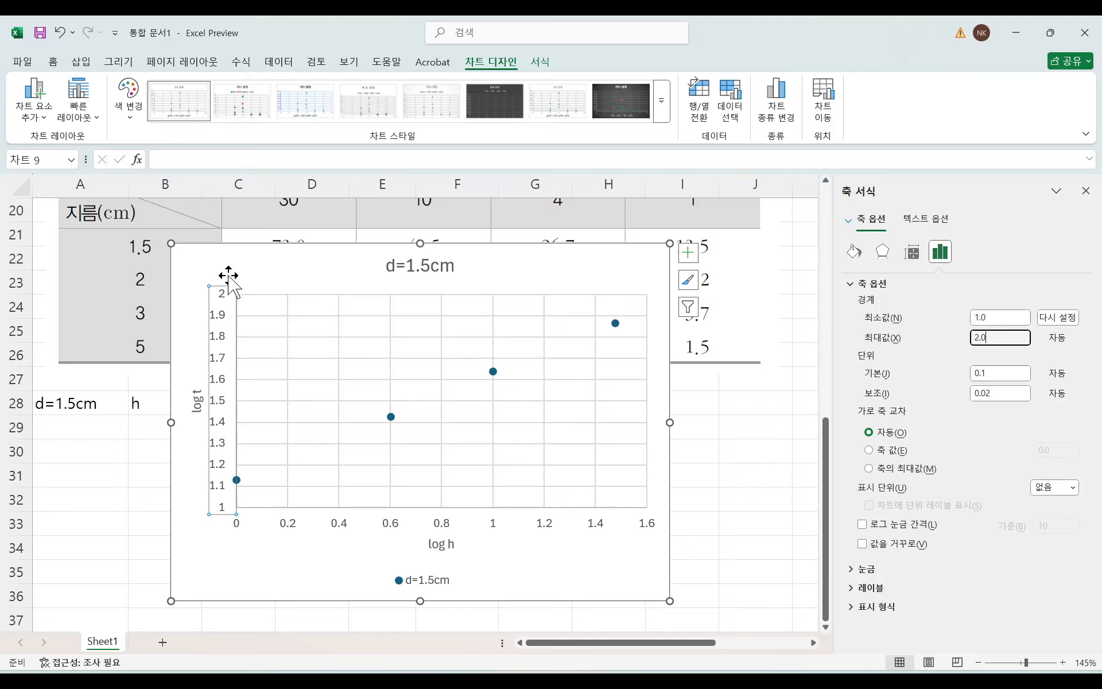
click(313, 560)
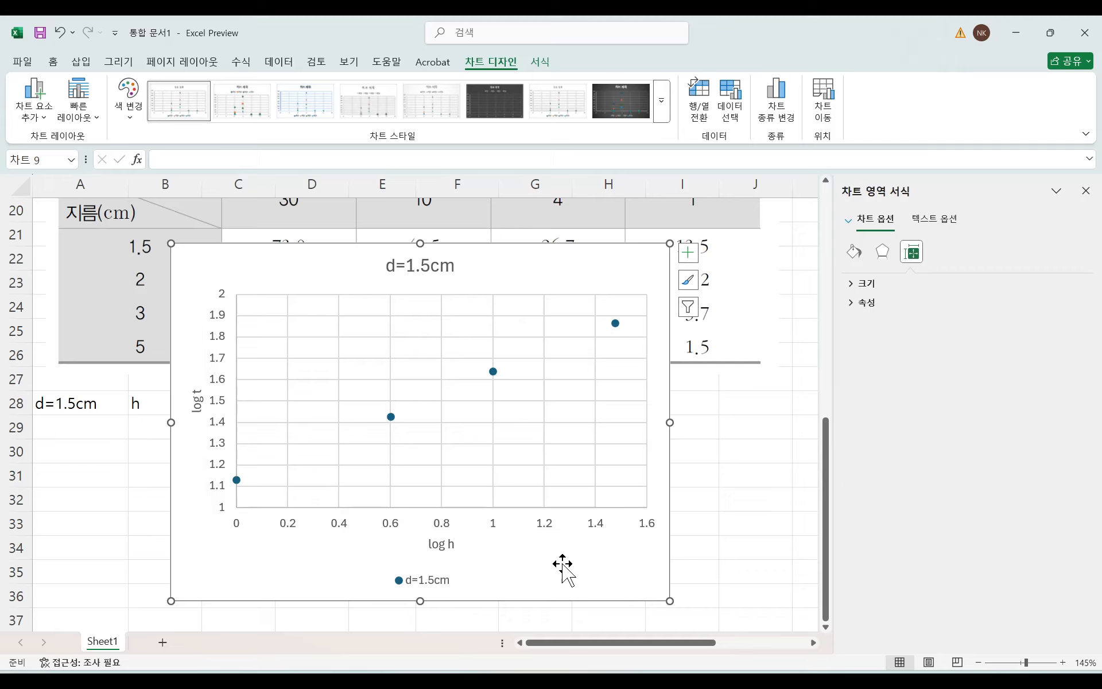
Step: Add a linear trendline to the d=1.5cm chart
click(697, 255)
click(720, 369)
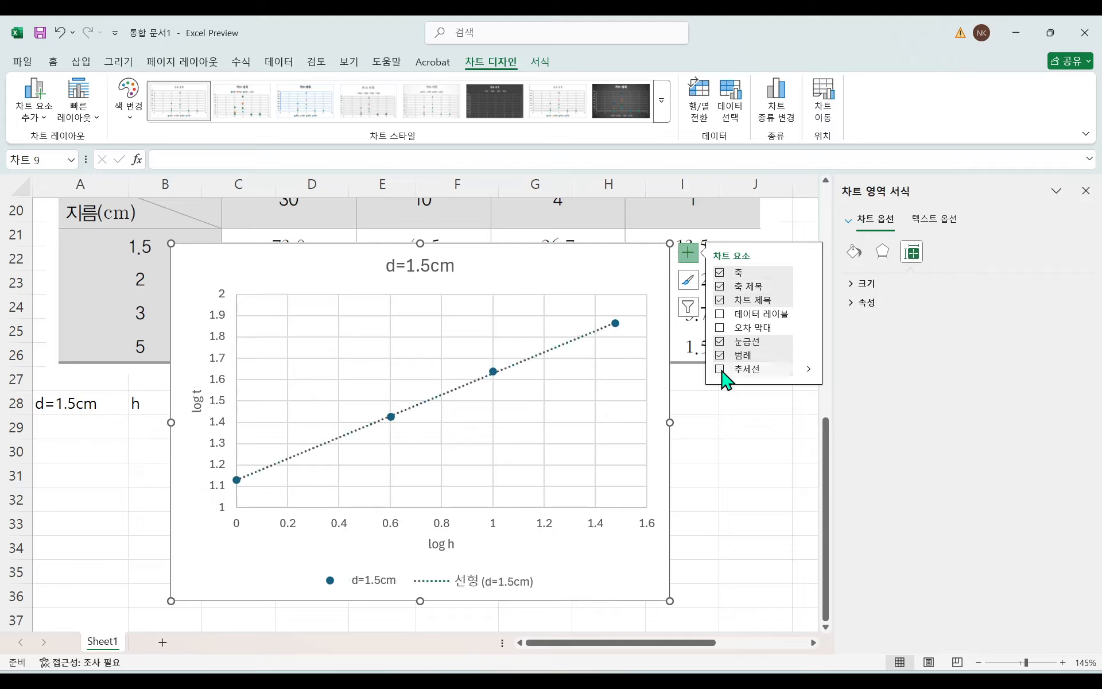
click(722, 372)
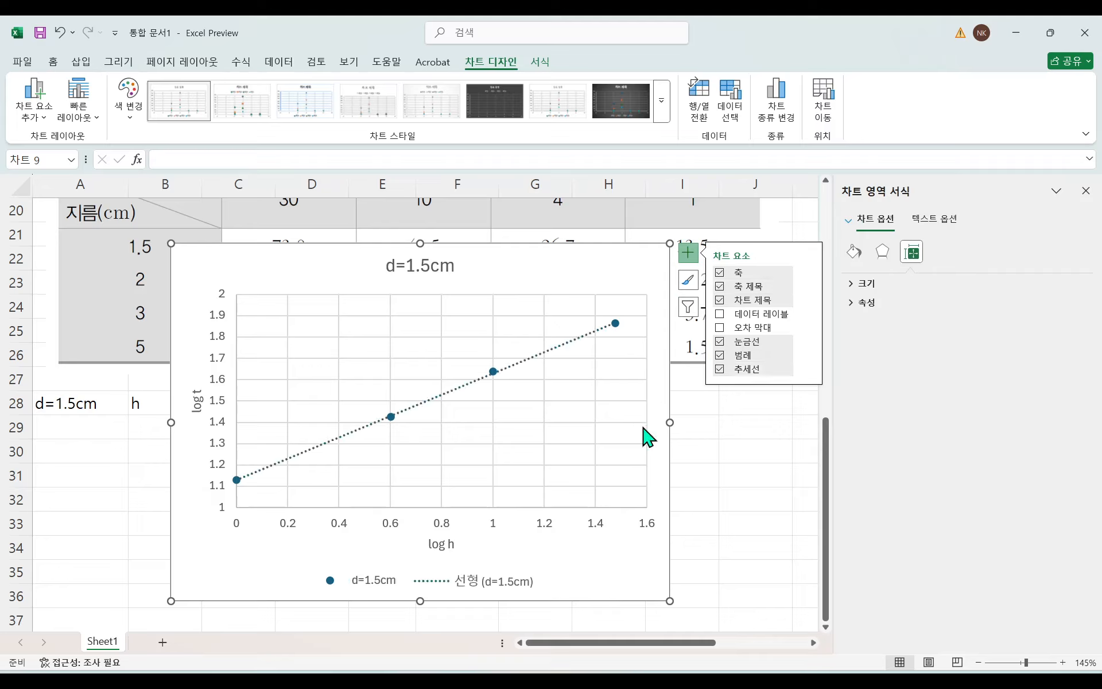
Step: Display the trendline's equation on the chart without a fixed intercept and move the label clear of the line
click(559, 357)
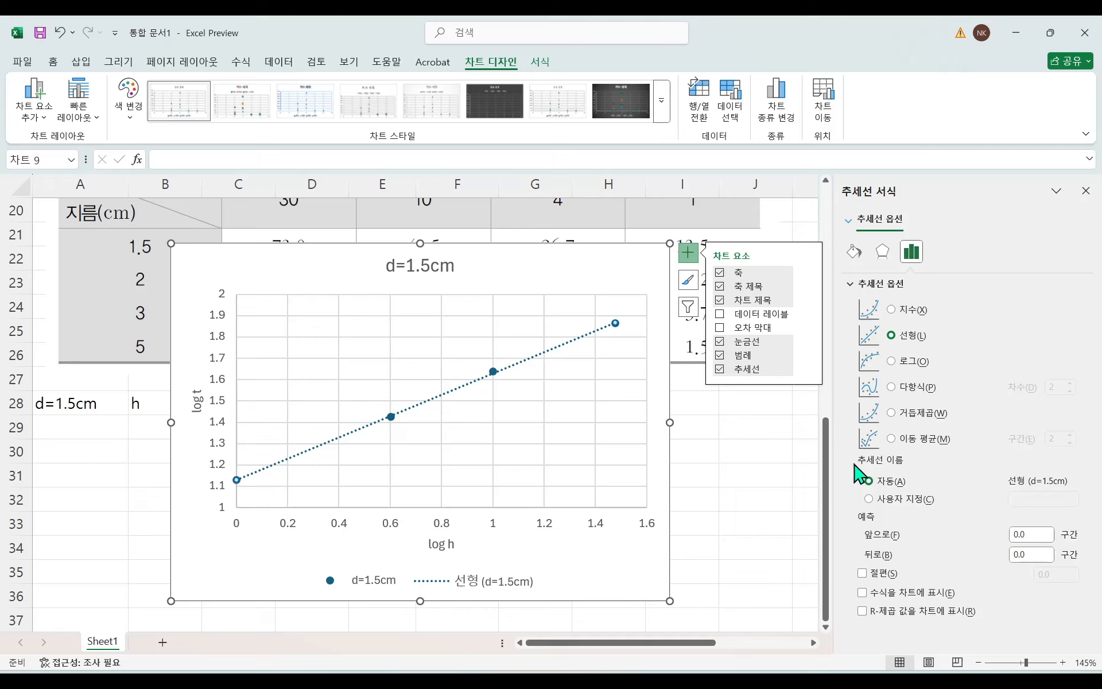
click(862, 574)
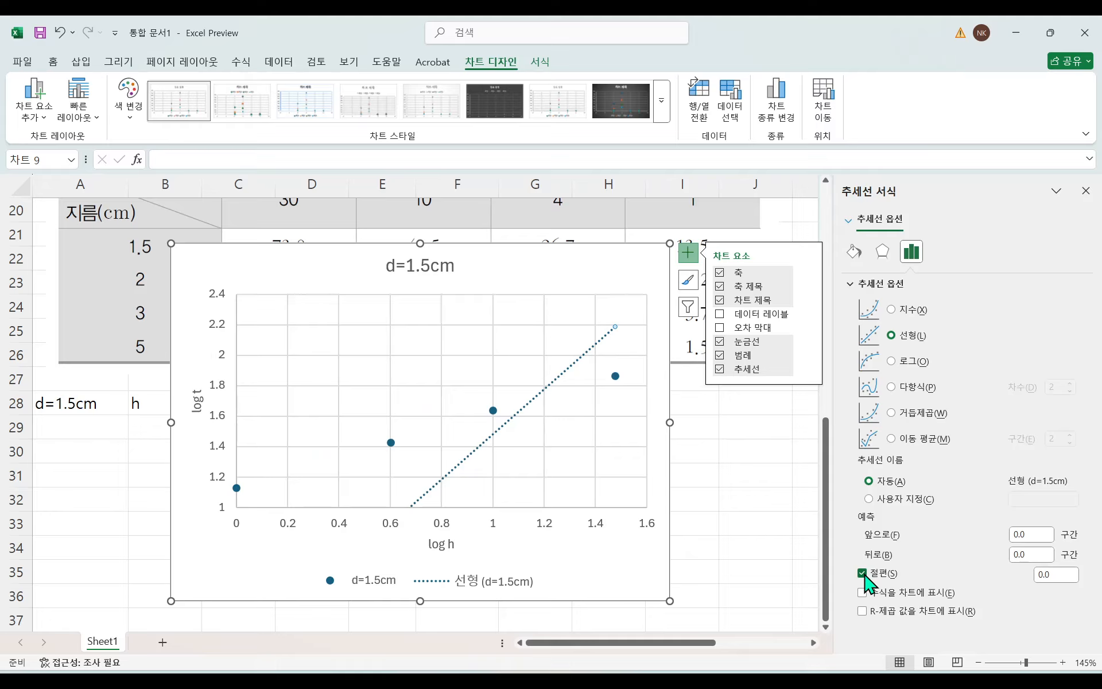
click(862, 573)
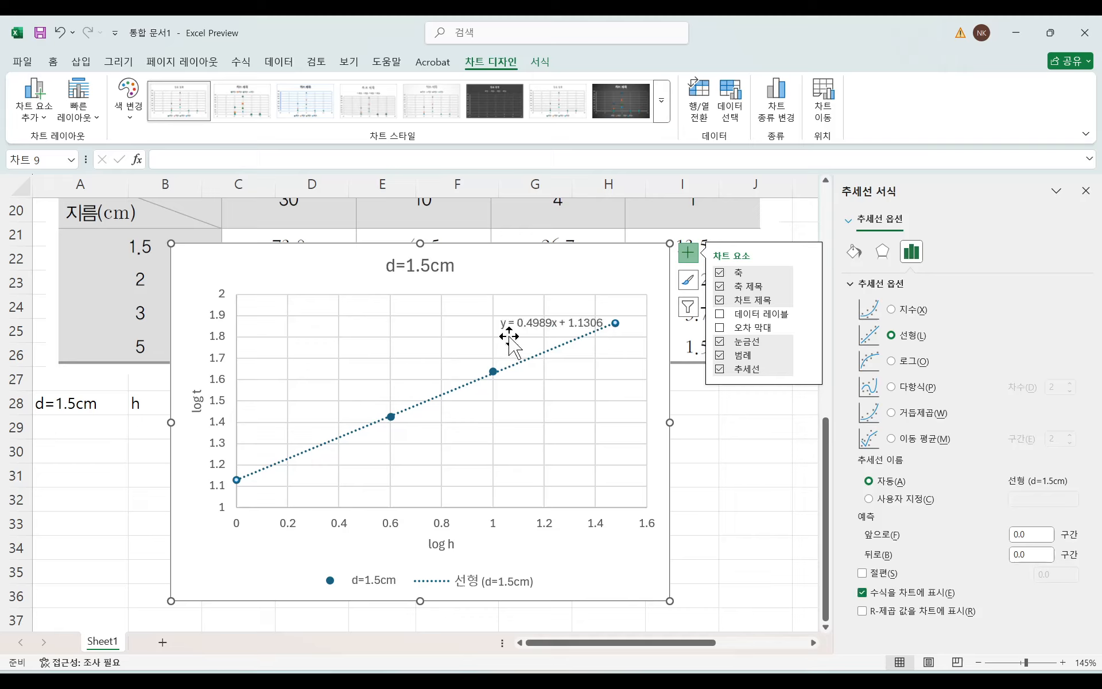
drag(591, 319, 534, 323)
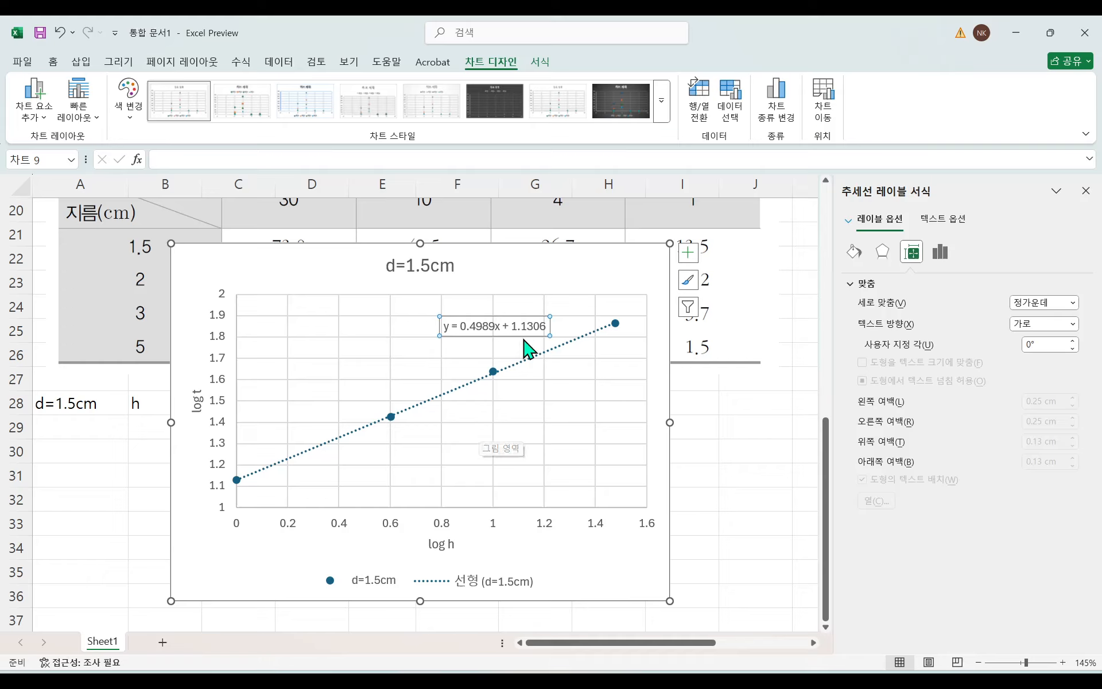
drag(505, 326, 544, 327)
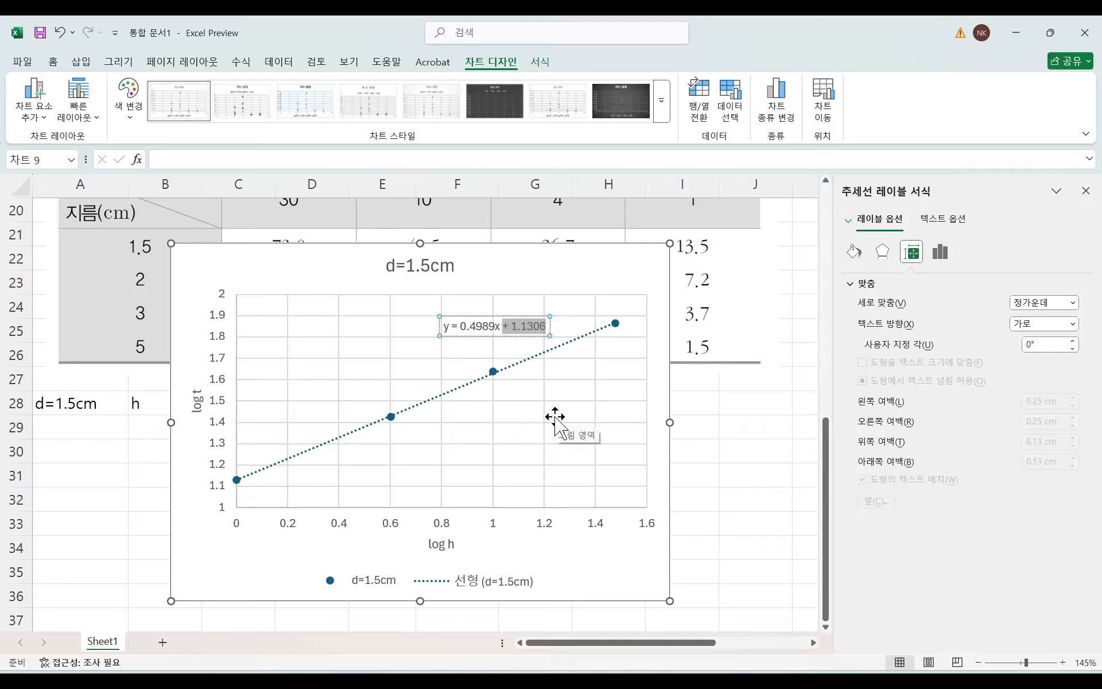
click(488, 413)
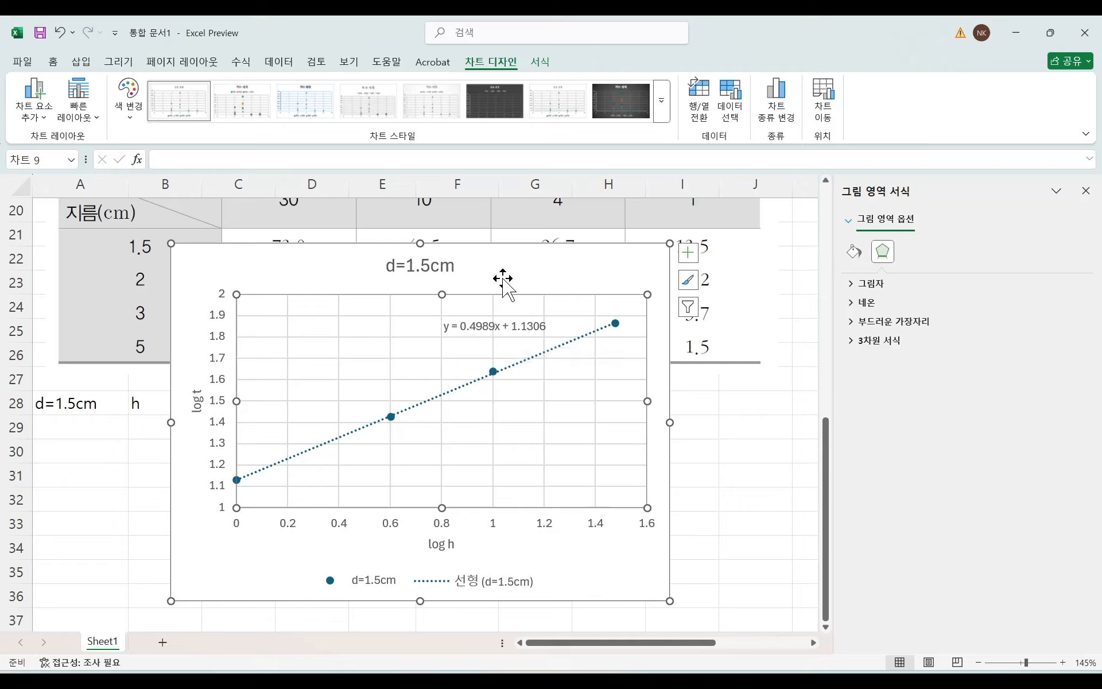
Step: Rewrite the trendline equation label as "log t = 0.4989 log t + 1.1306"
click(487, 325)
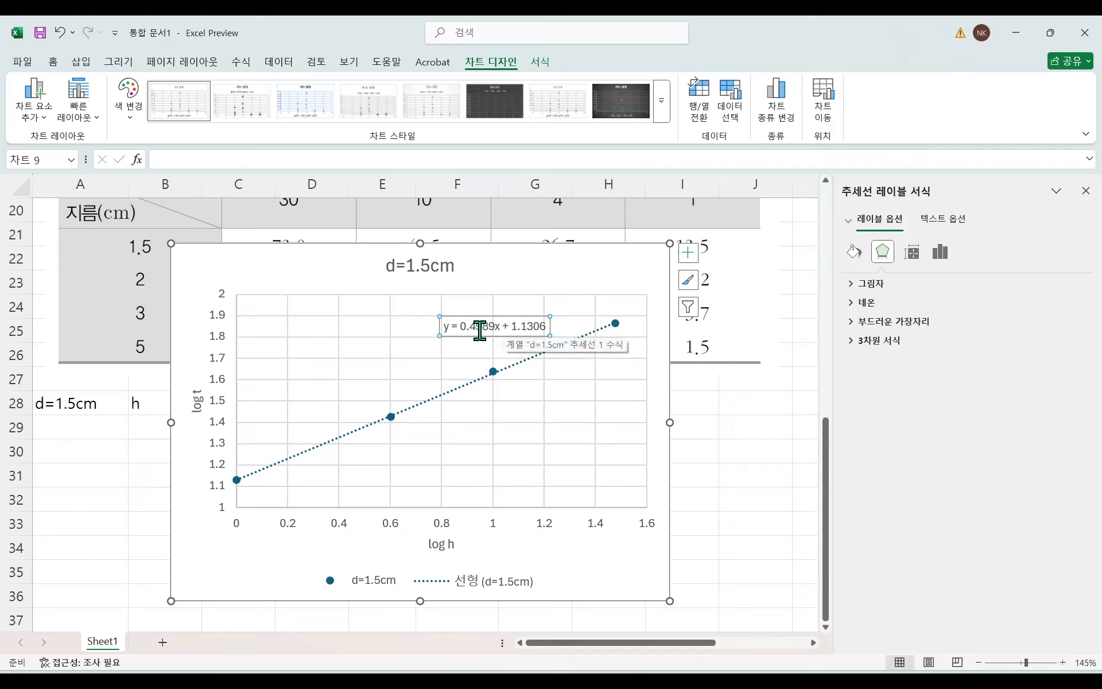
click(449, 330)
key(Delete)
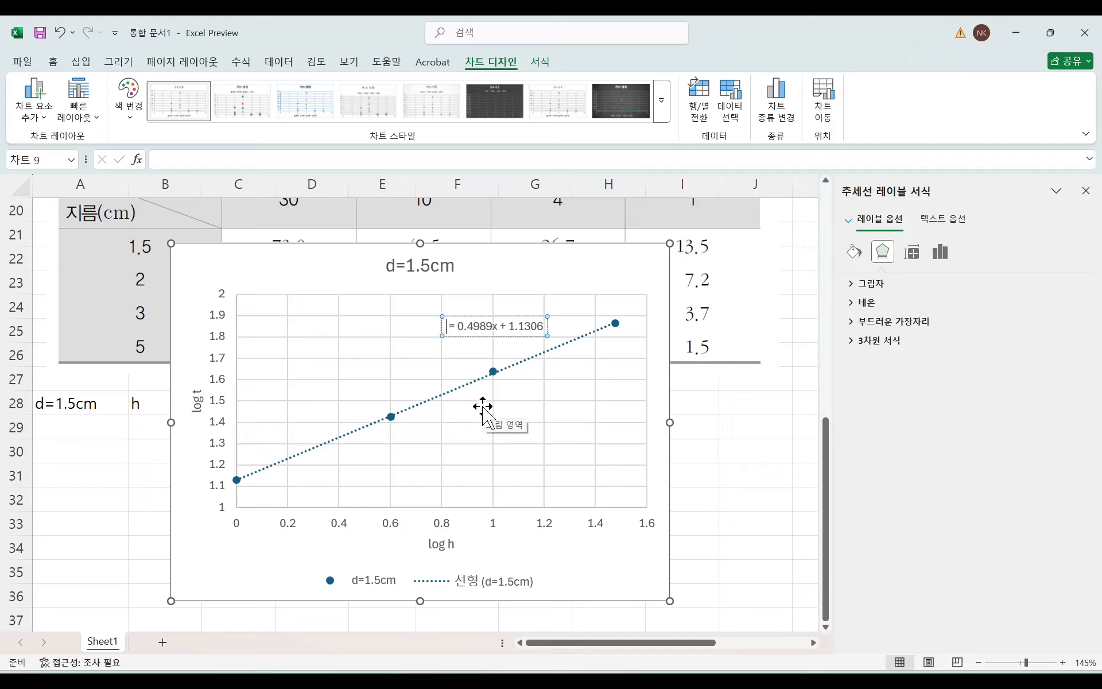
text(log t)
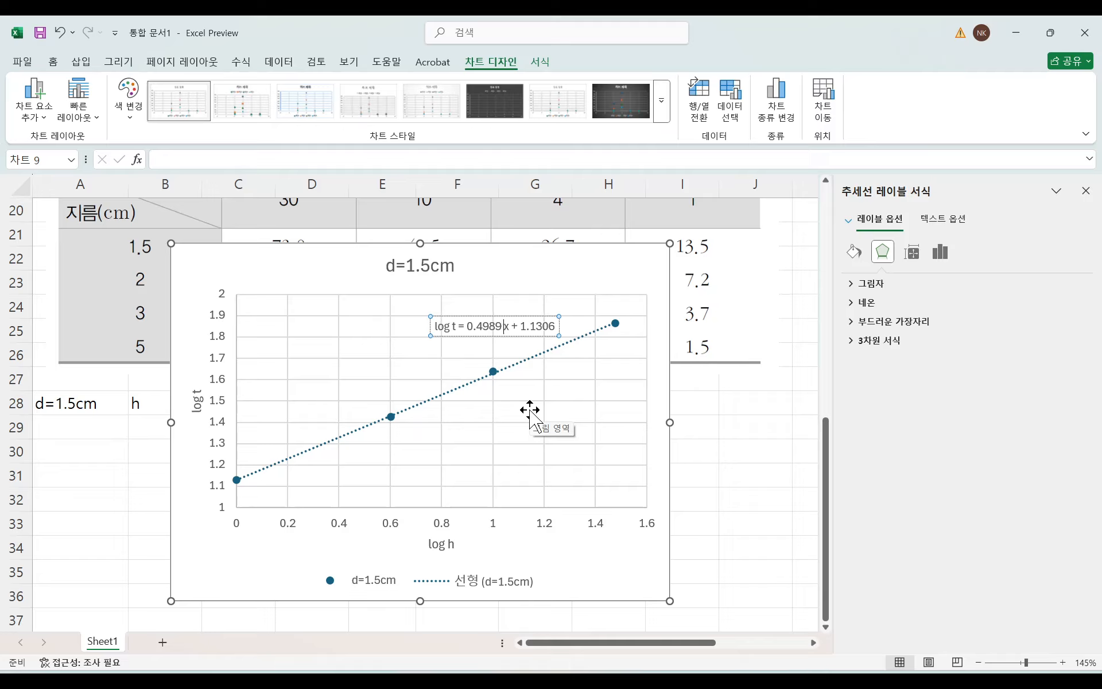
text(log)
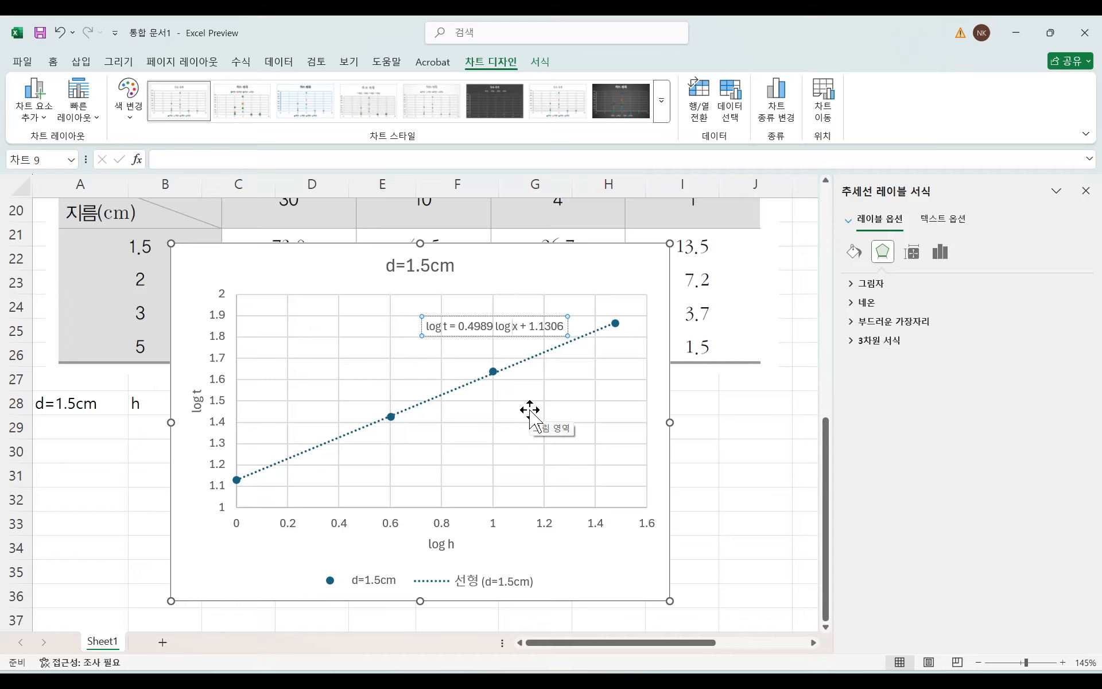
text( t)
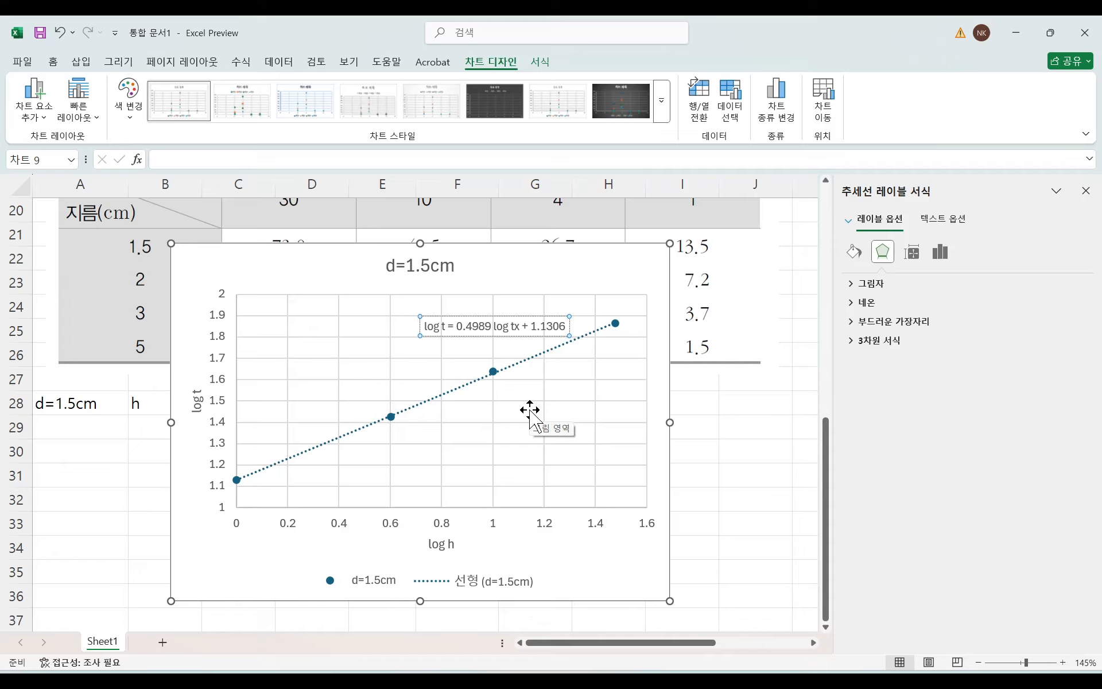
key(Delete)
click(550, 387)
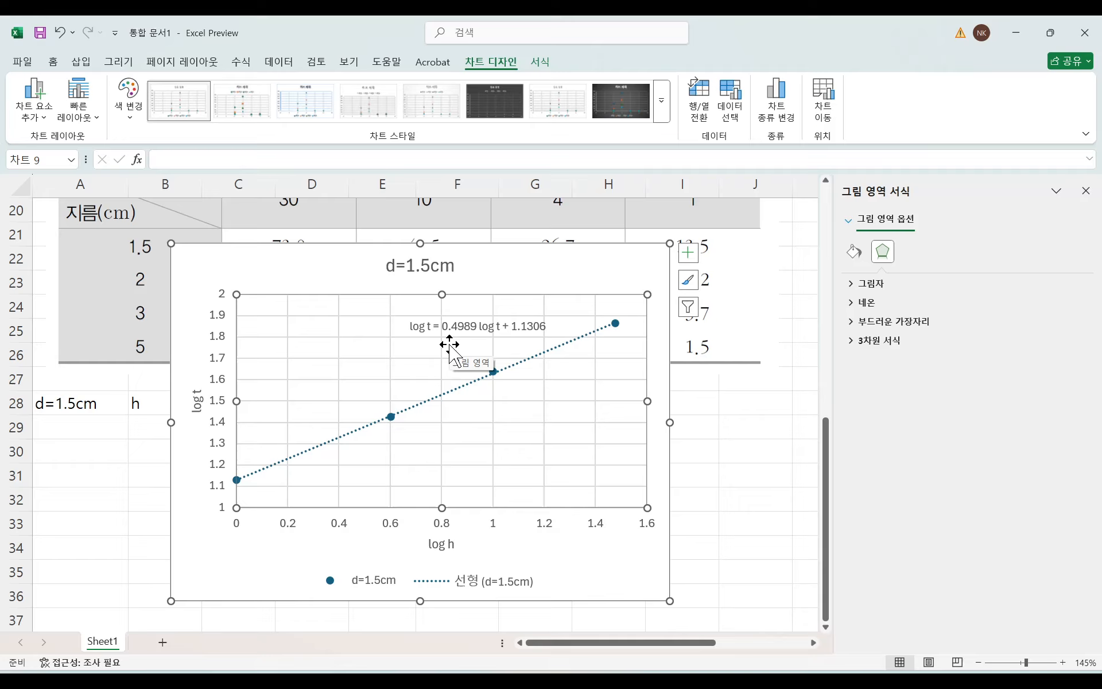
Step: Examine the constant term in the trendline equation of the d=1.5cm chart
click(527, 325)
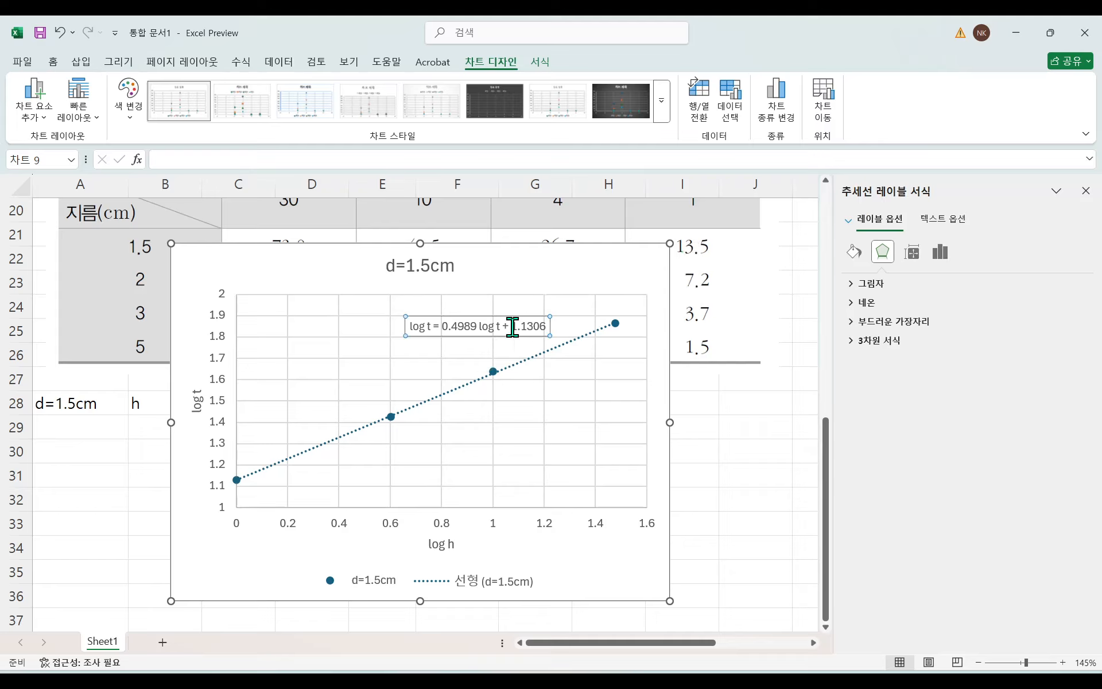
double_click(514, 326)
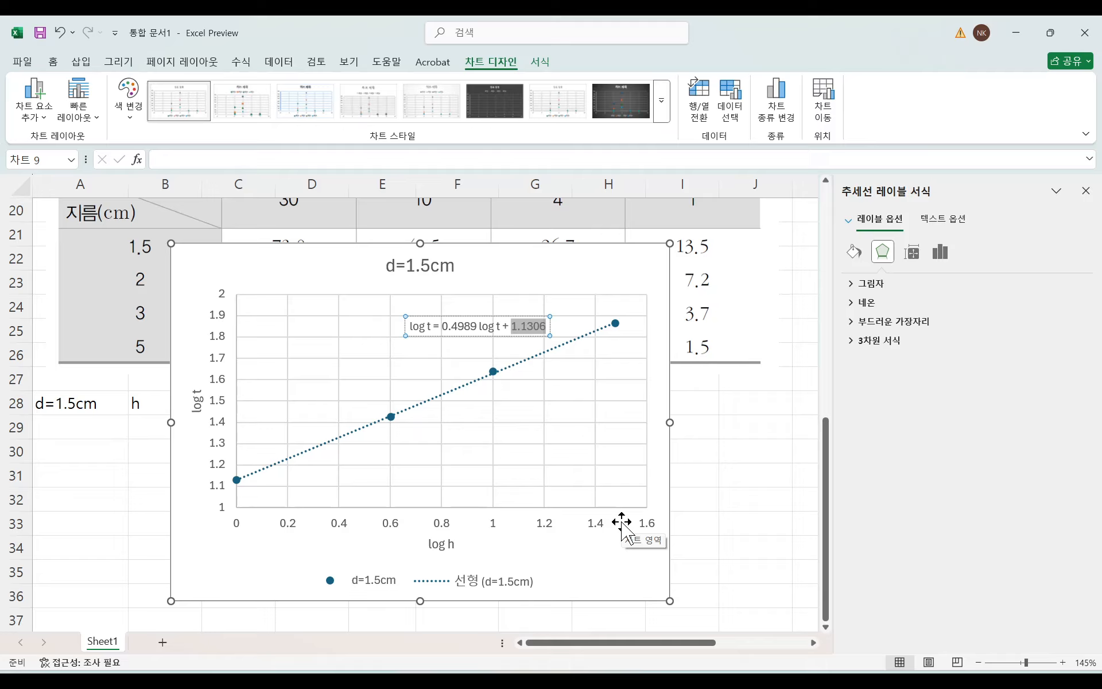
click(448, 415)
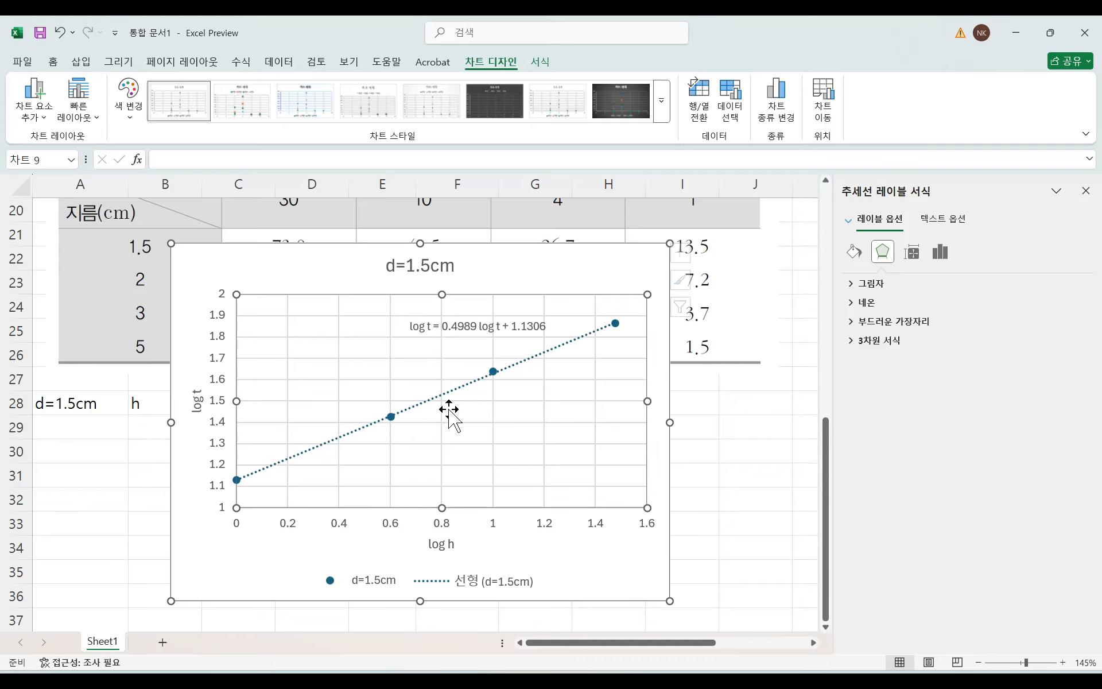
click(472, 325)
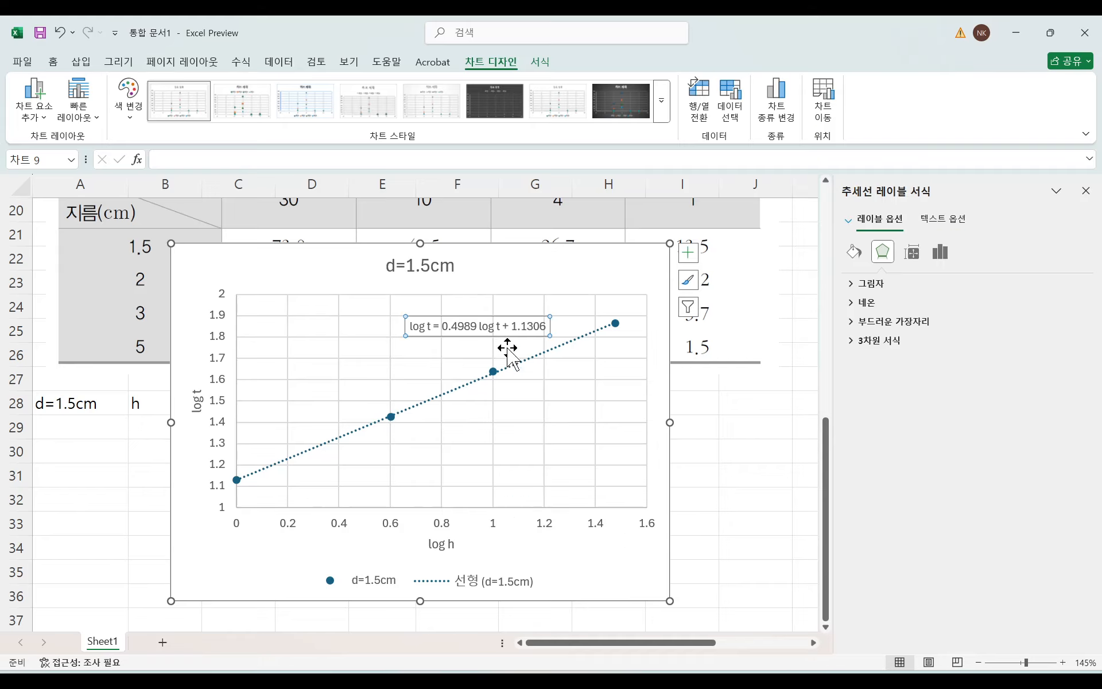
click(573, 434)
click(617, 574)
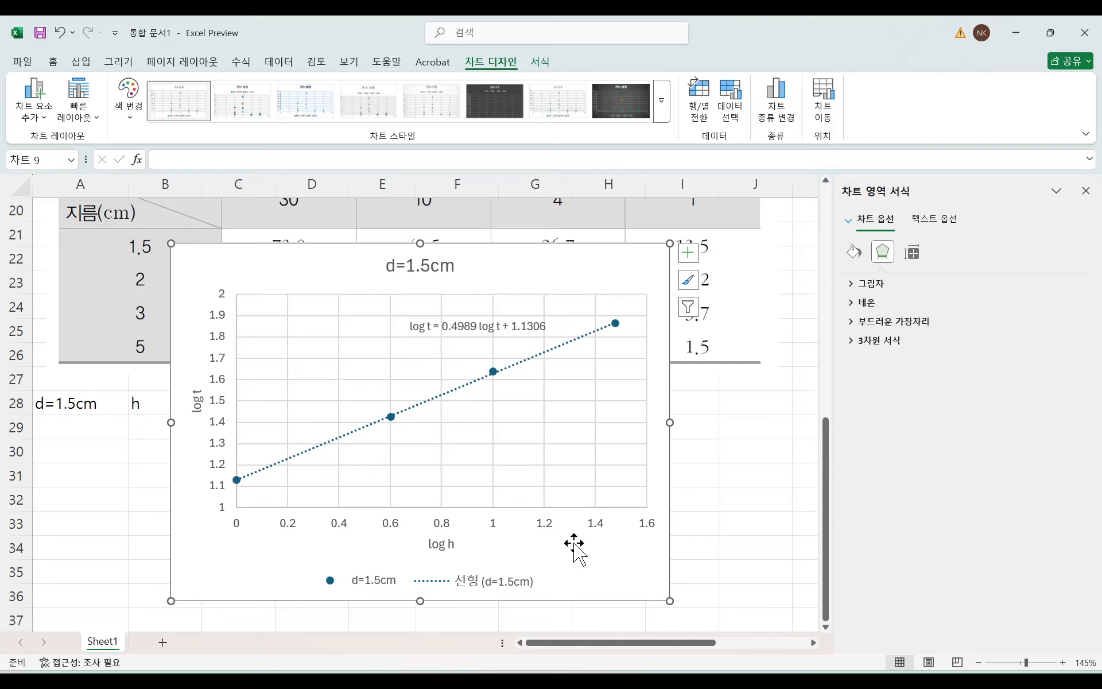
Step: Move the h=30cm chart over columns A to G so that the whole plot is in view
scroll(494, 524, up, 6)
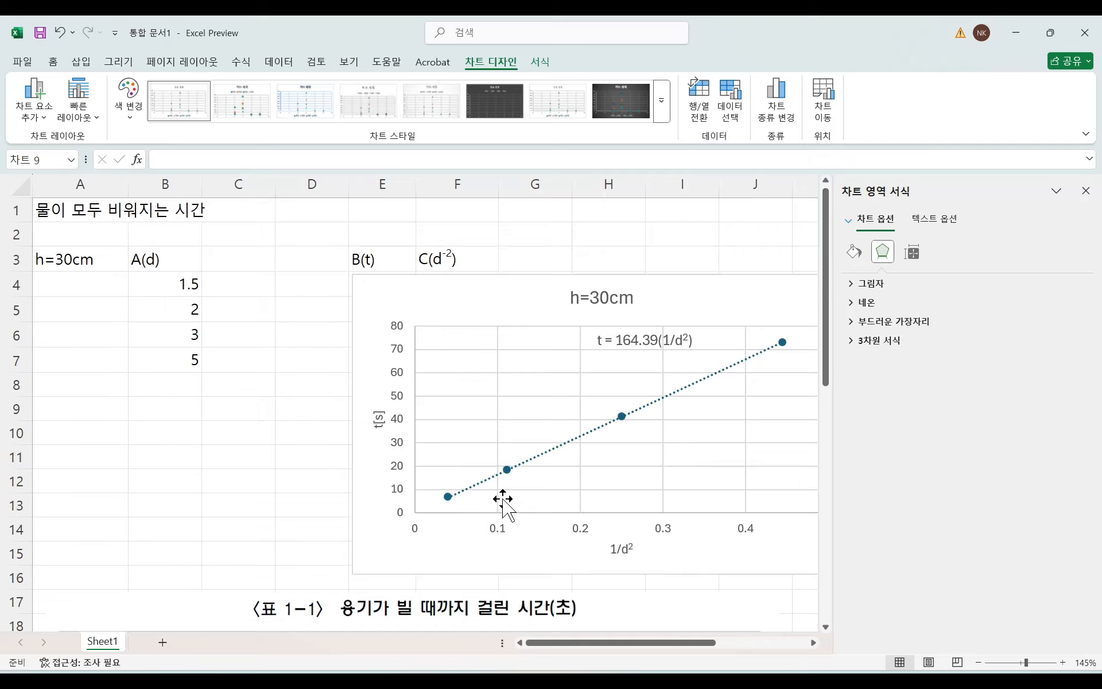
drag(682, 317, 405, 277)
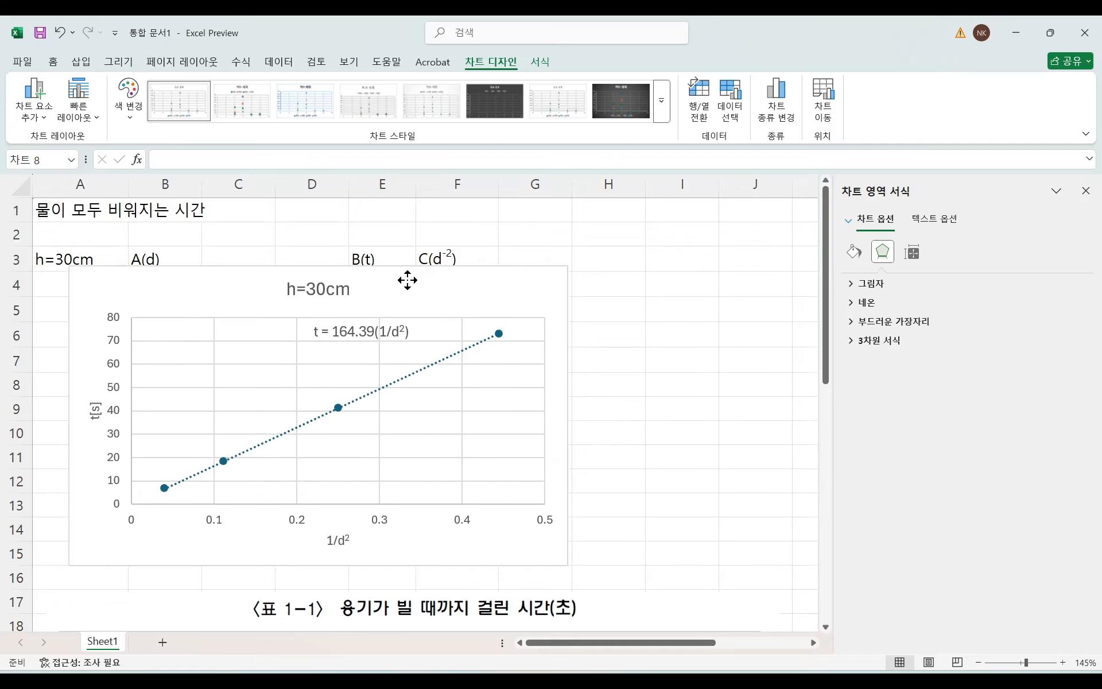
Step: Correct the d=1.5cm chart's trendline equation to "log t = 0.4989 log h + 1.1306"
scroll(384, 402, down, 7)
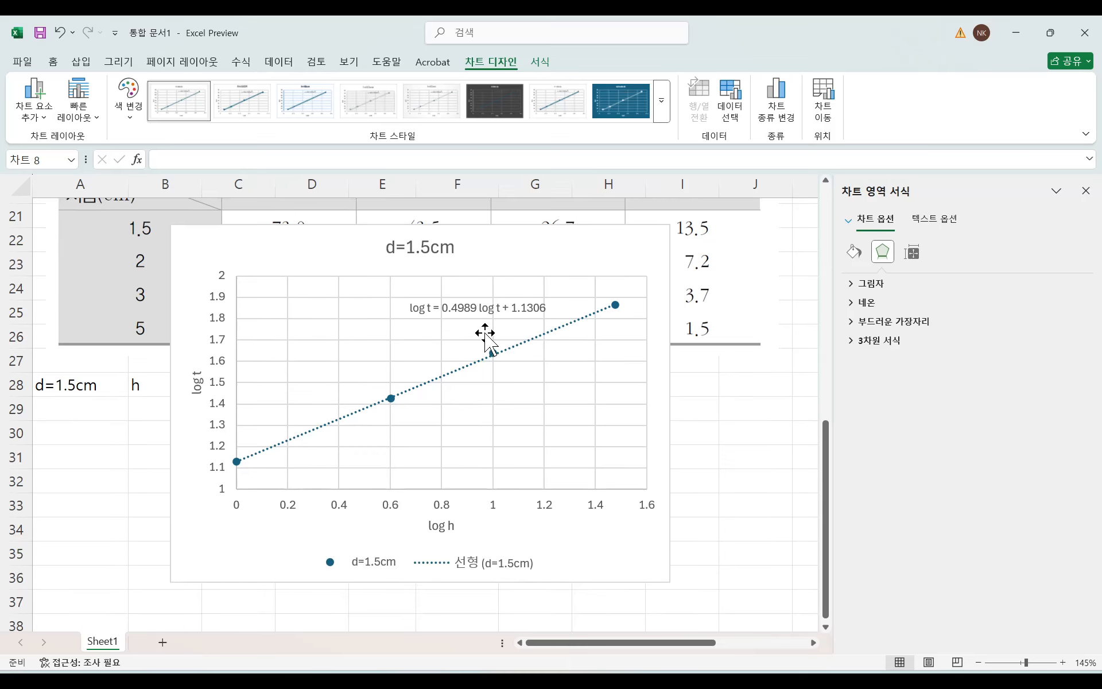
click(495, 310)
click(495, 310)
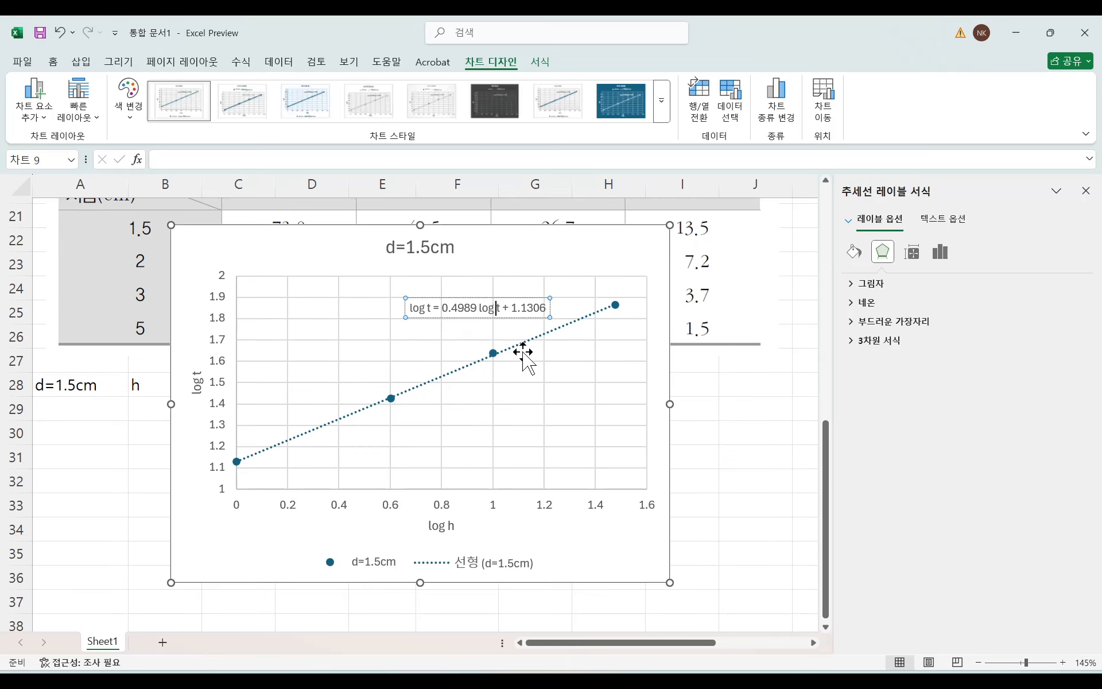
click(483, 417)
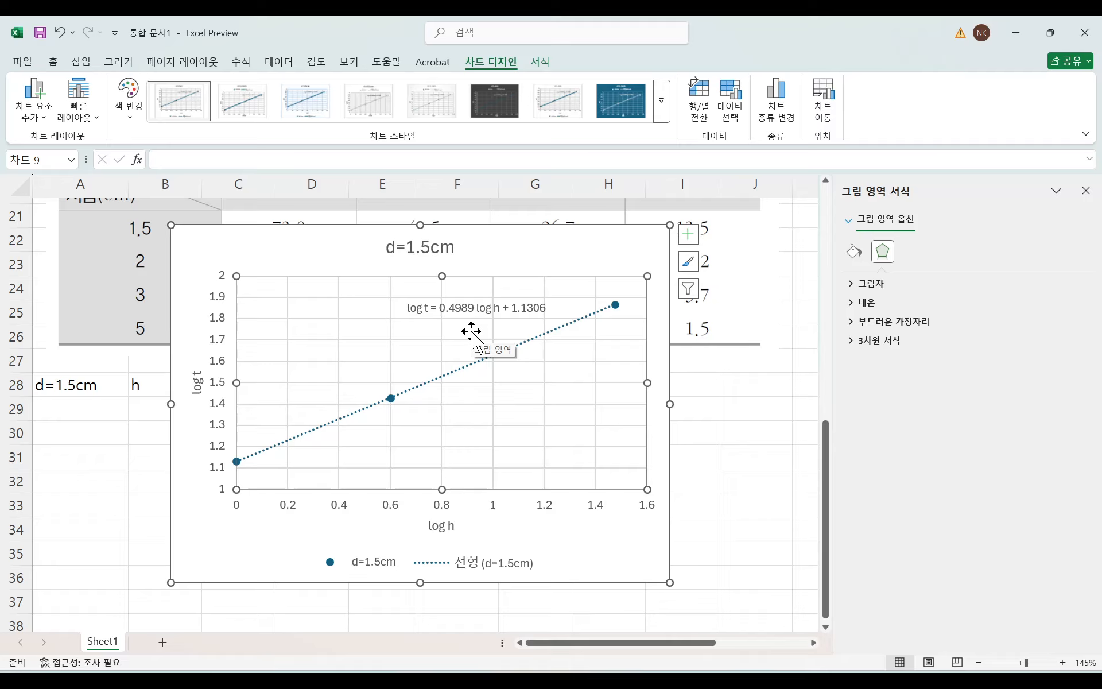
scroll(505, 402, down, 5)
scroll(505, 402, up, 3)
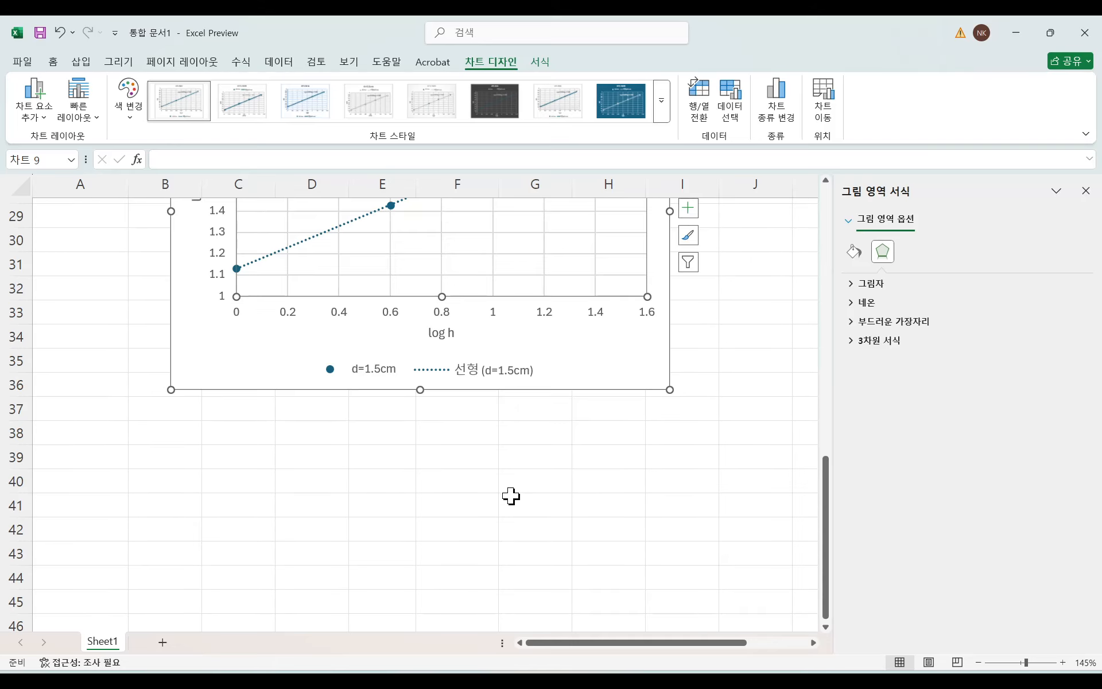
Step: Copy the full trendline equation text from the d=1.5cm chart
scroll(510, 497, up, 3)
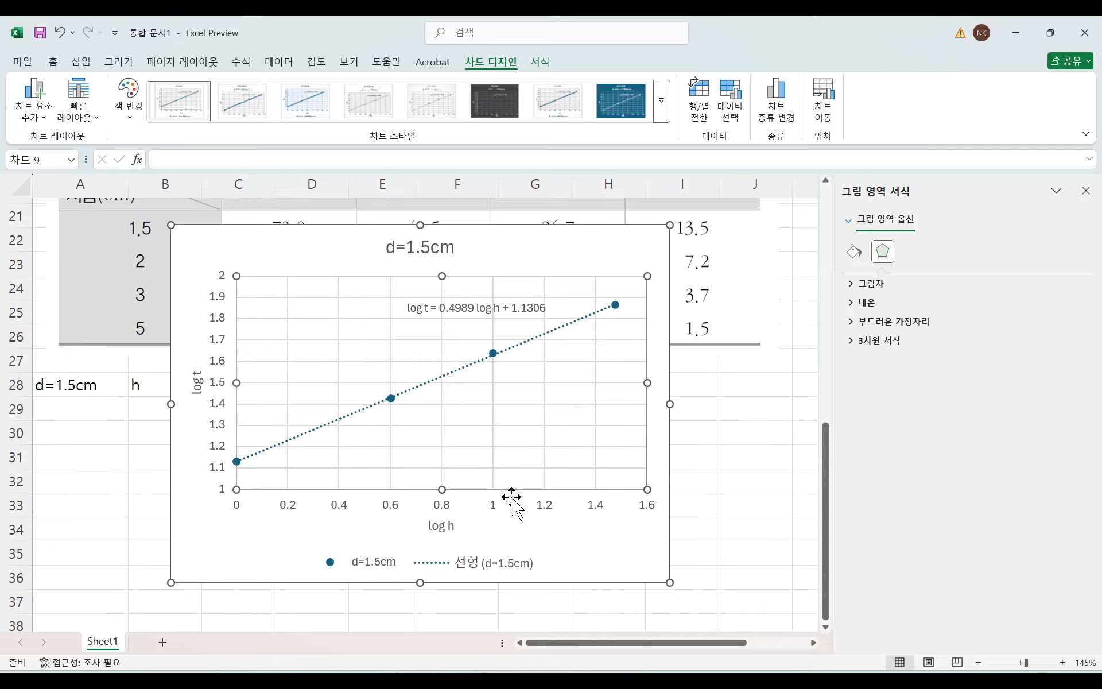
click(479, 303)
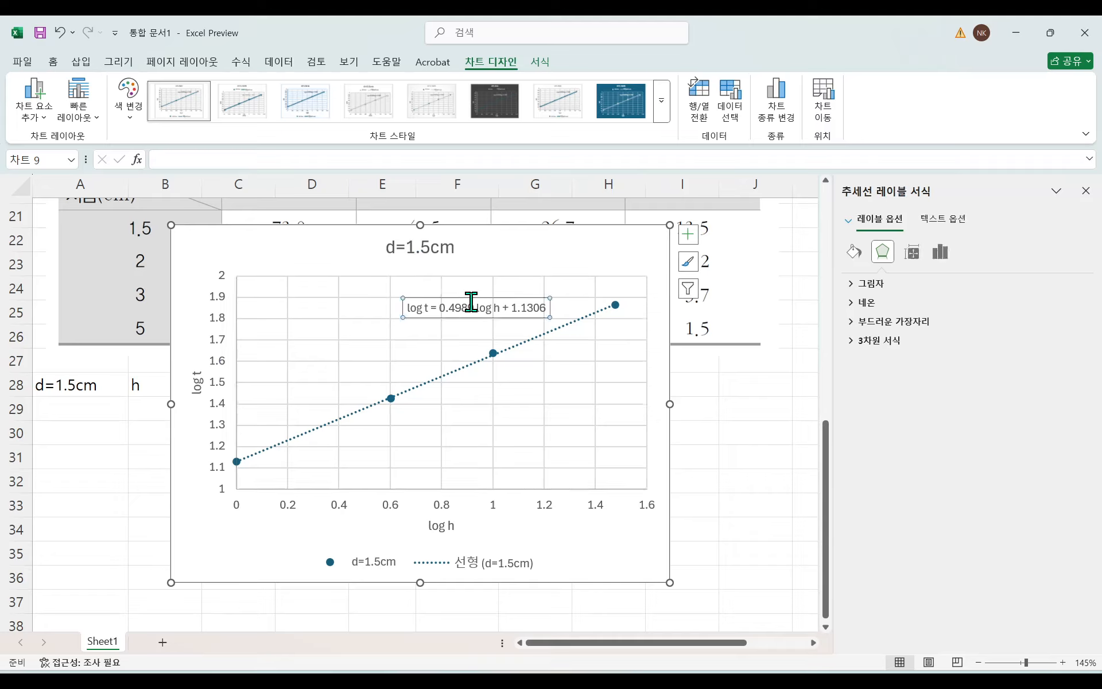
triple_click(471, 307)
key(ctrl+c)
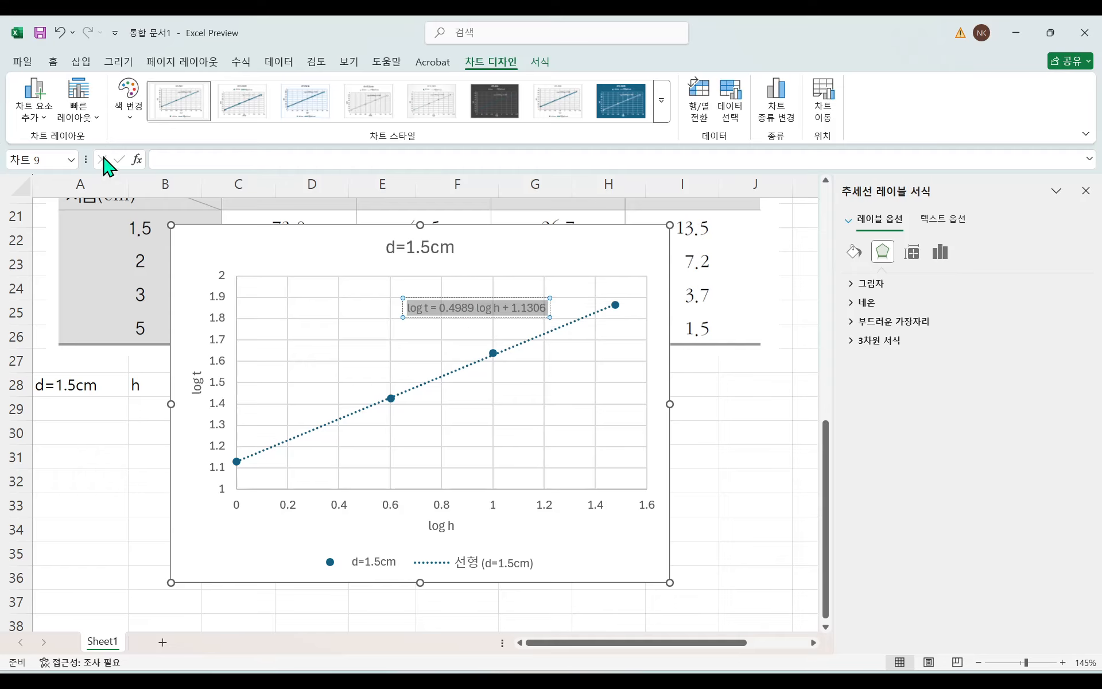
Step: Insert an equation box containing the copied trendline equation and place it below the d=1.5cm chart, around C40:E41
scroll(151, 370, down, 3)
click(234, 479)
click(177, 441)
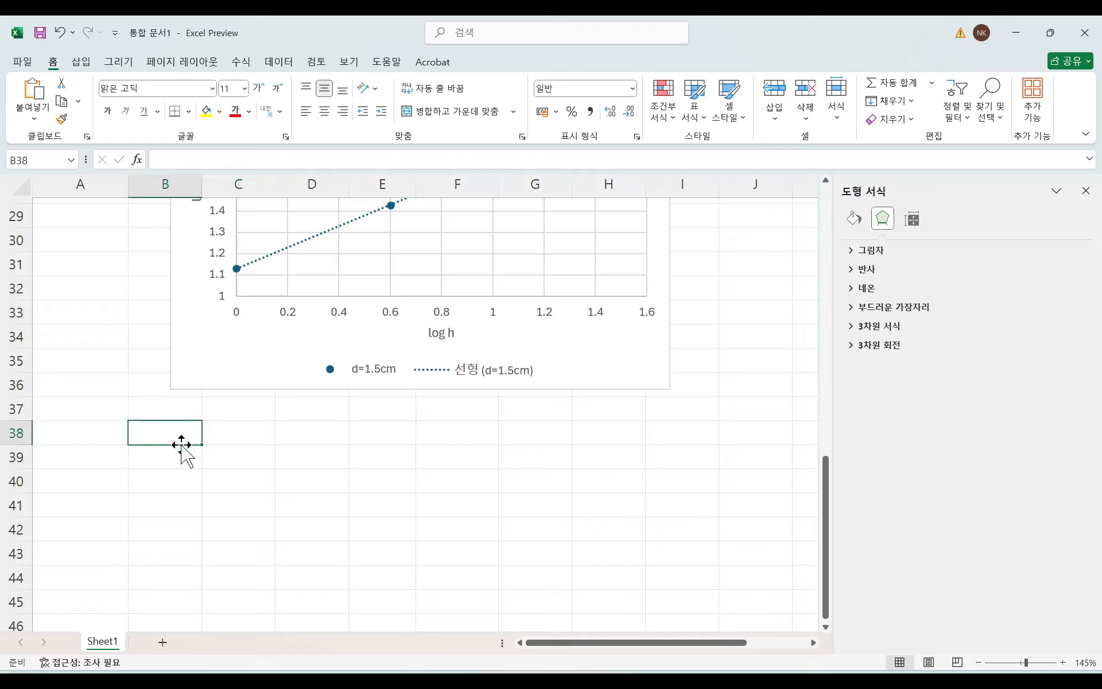
click(81, 62)
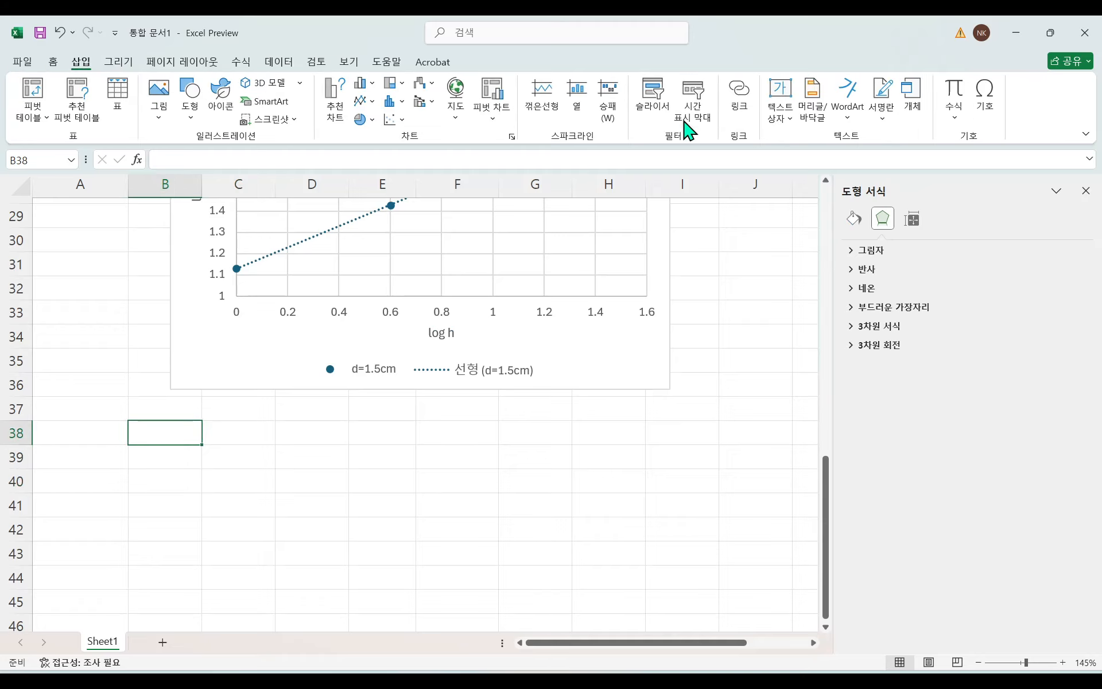
click(953, 90)
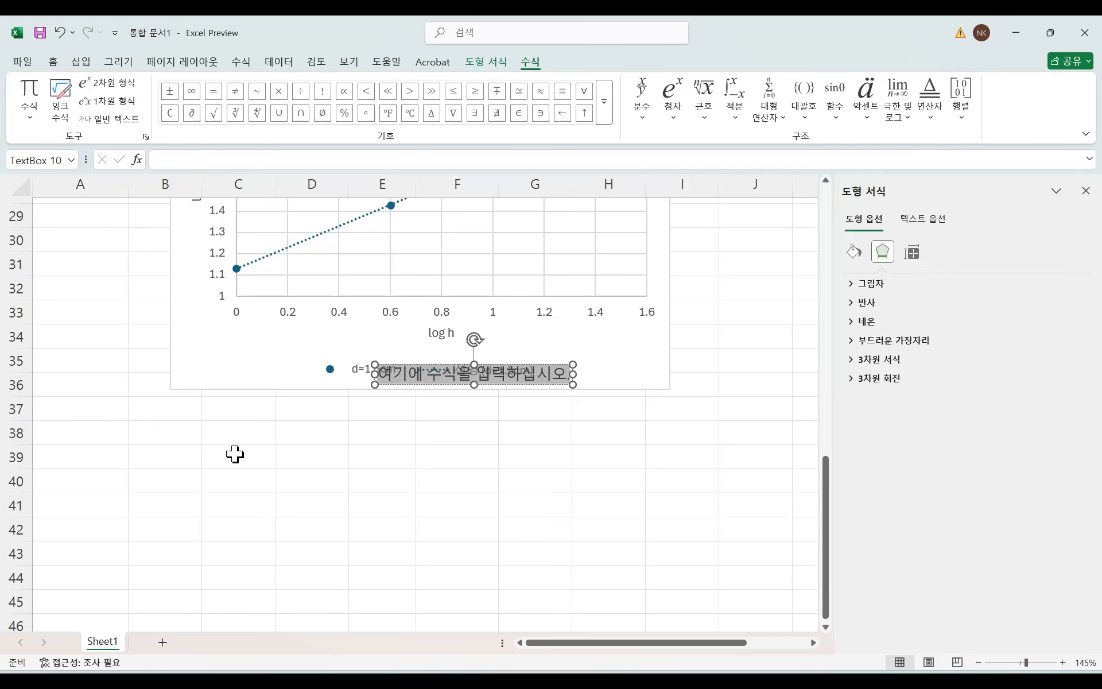
key(ctrl+v)
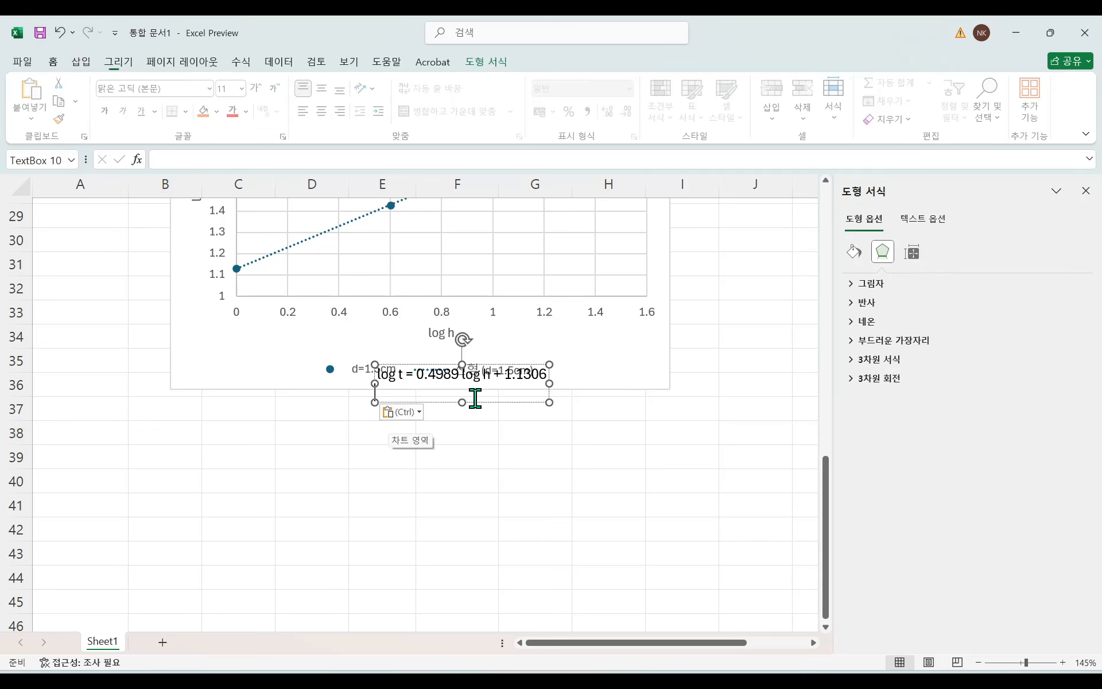
drag(511, 404, 355, 511)
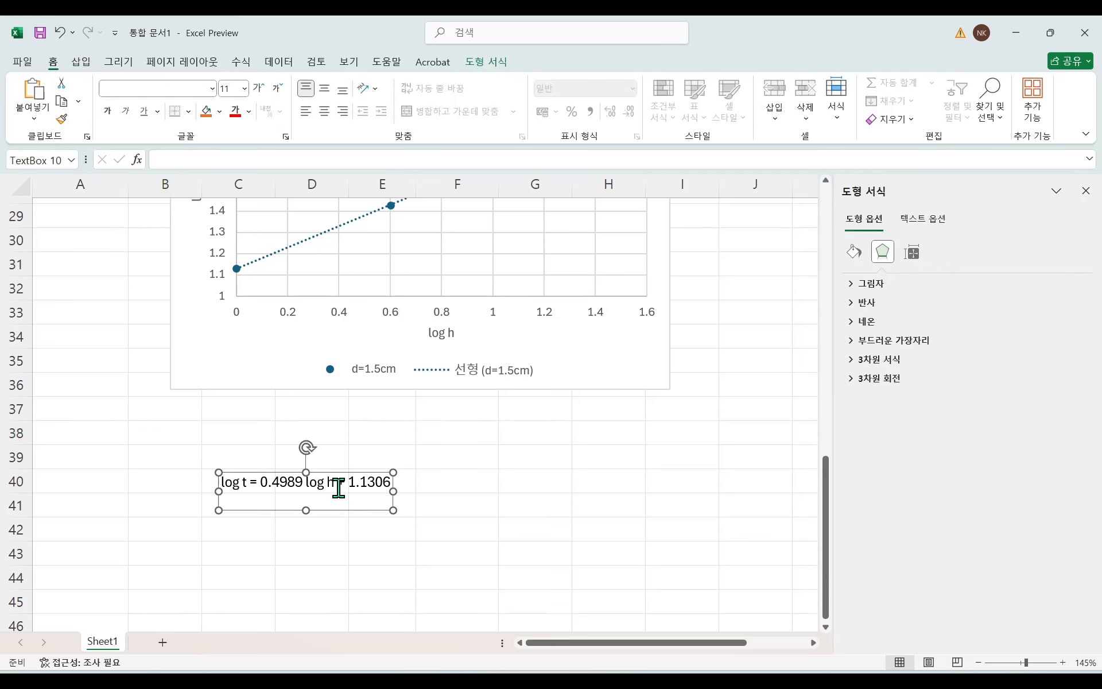
Step: Delete the plain-text "log t" from the start of the equation in the box below the chart
click(364, 484)
double_click(364, 485)
triple_click(363, 491)
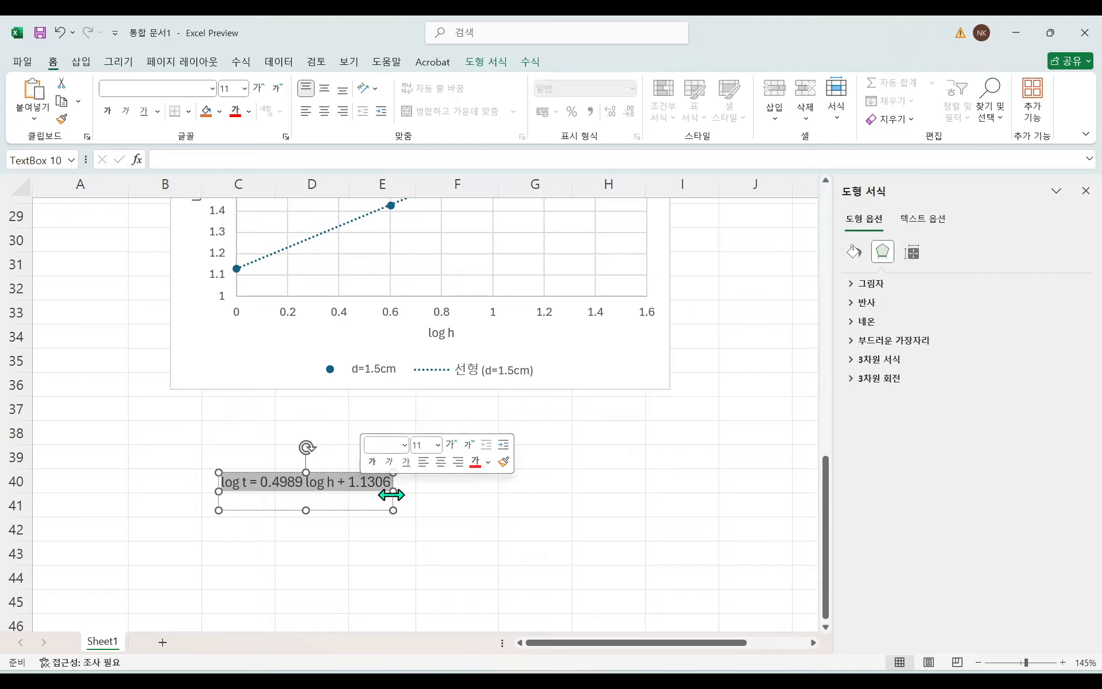
click(243, 482)
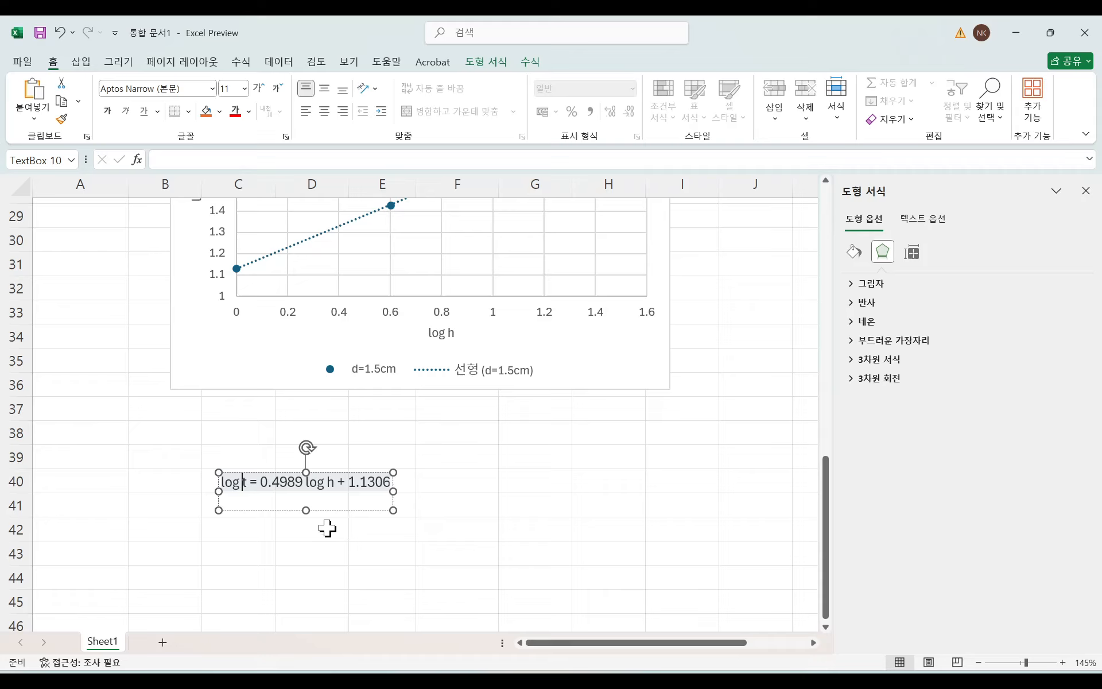
key(Delete)
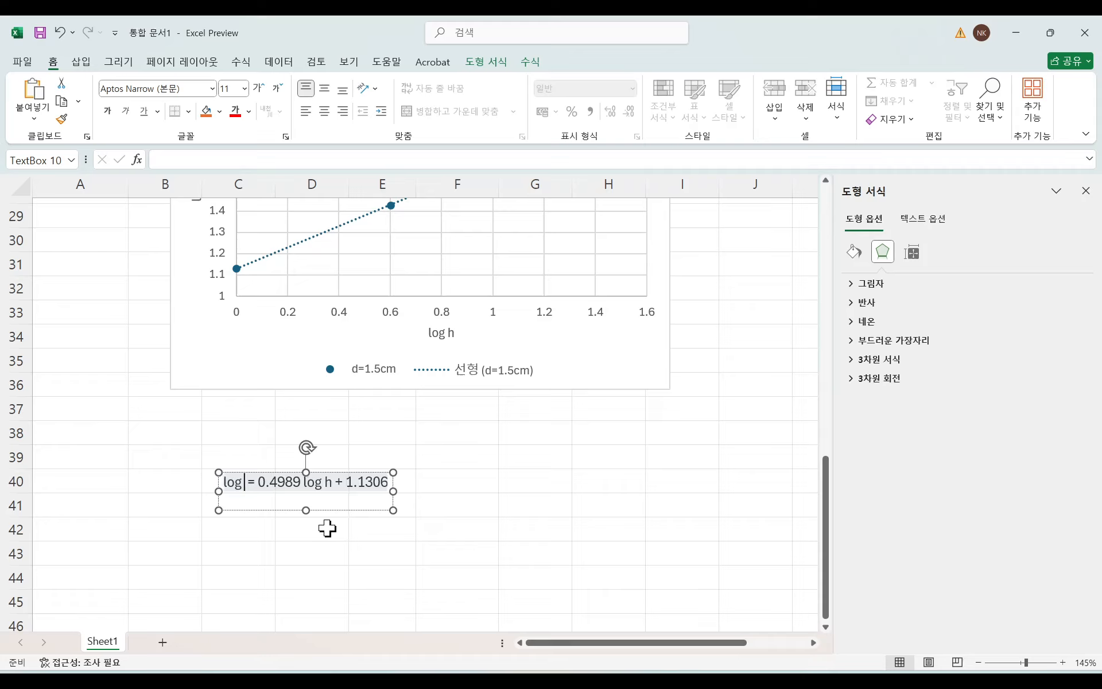
key(BackSpace)
key(BackSpace)
key(BackSpace)
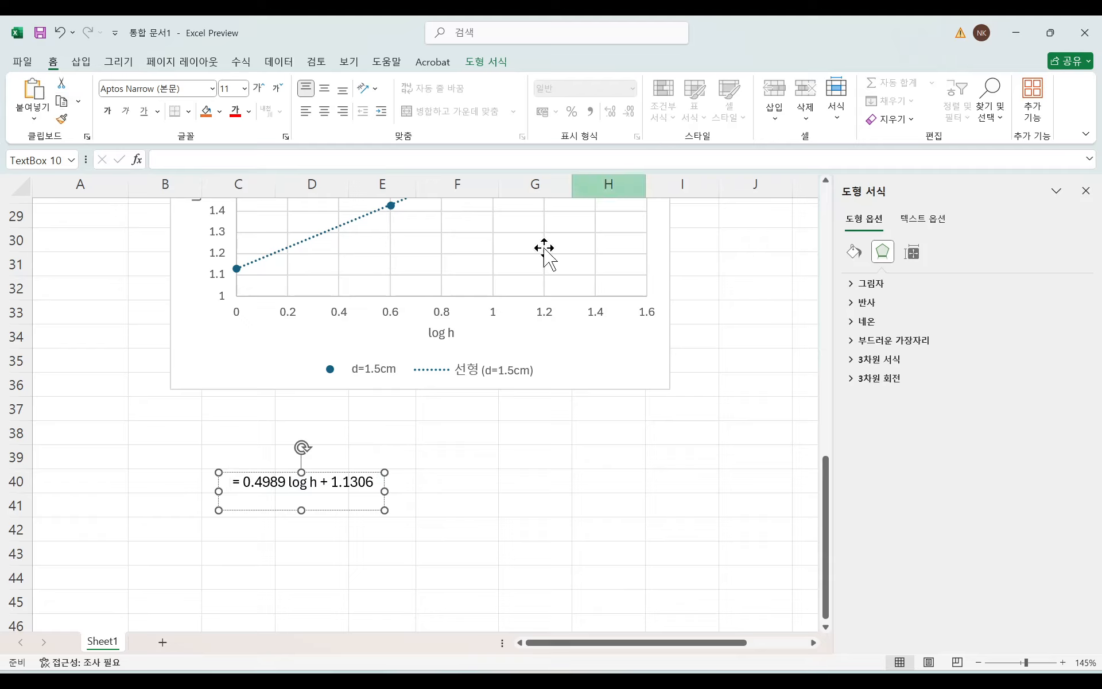
key(Right)
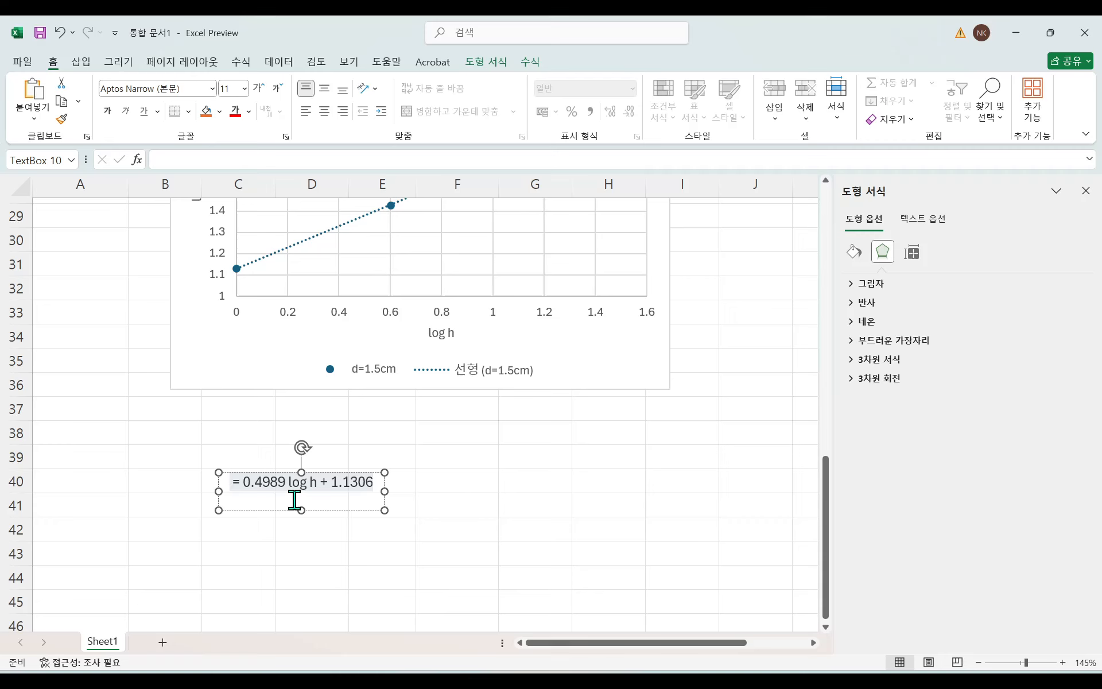
Step: Insert a log function without a base before the equals sign and give it the argument t
click(81, 62)
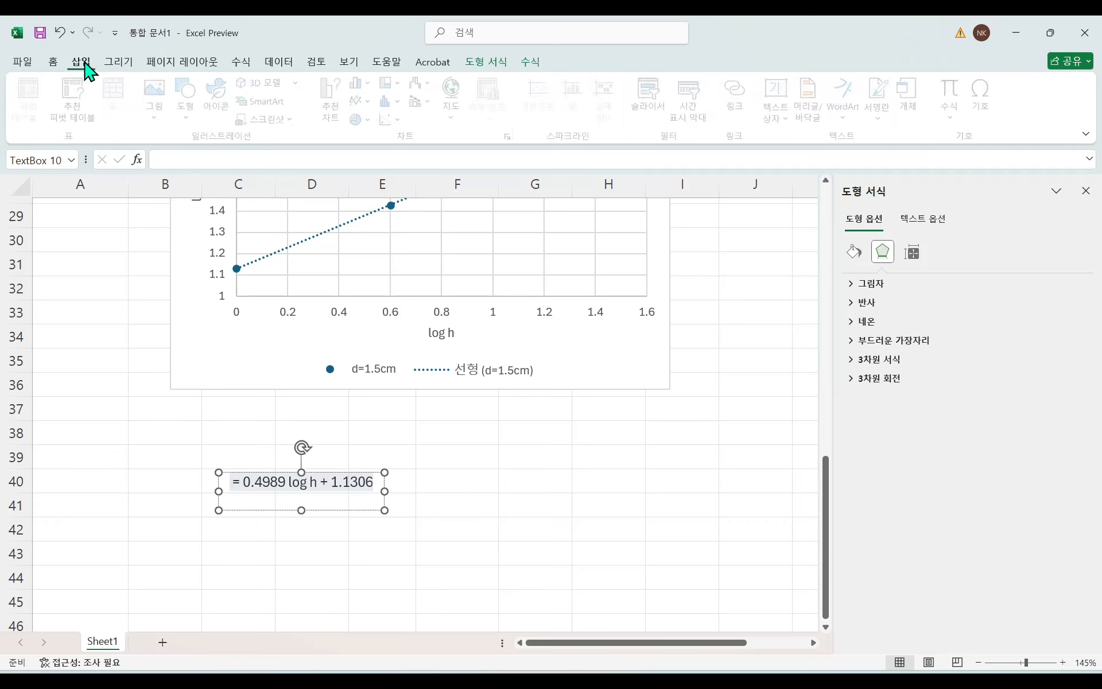
click(957, 118)
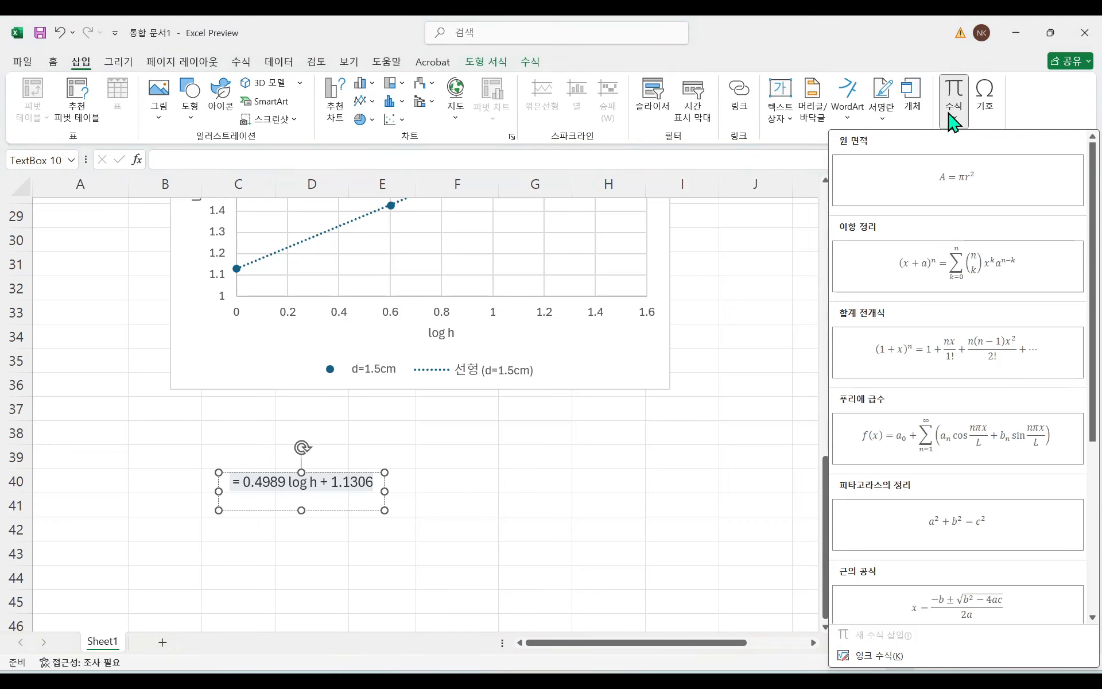
click(529, 62)
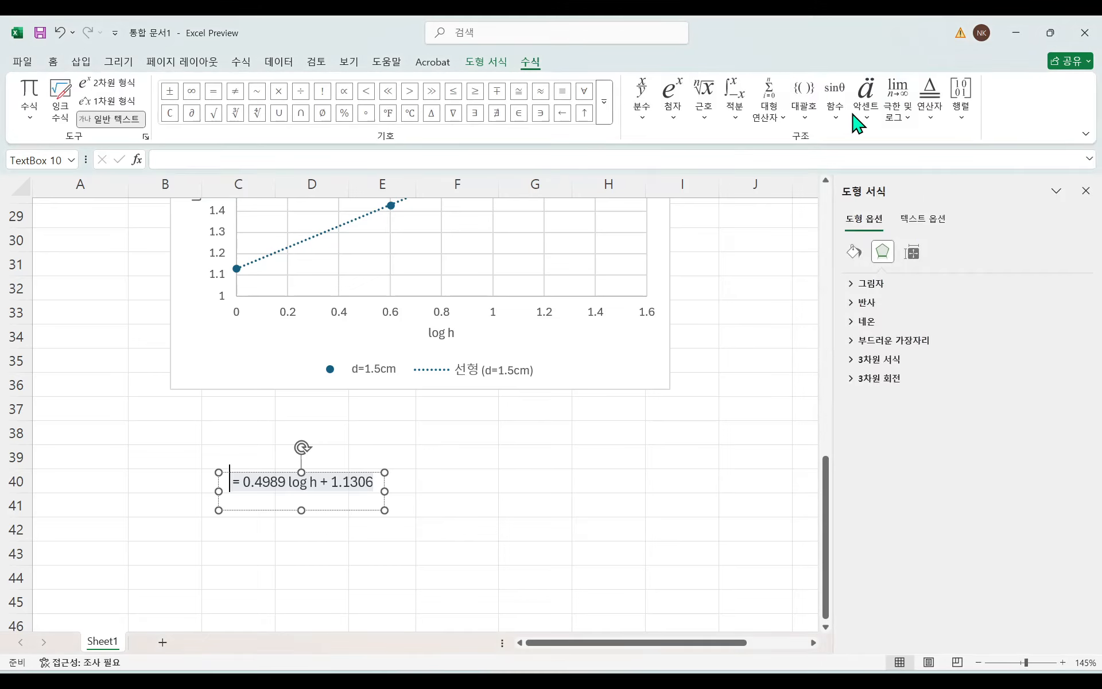
click(898, 118)
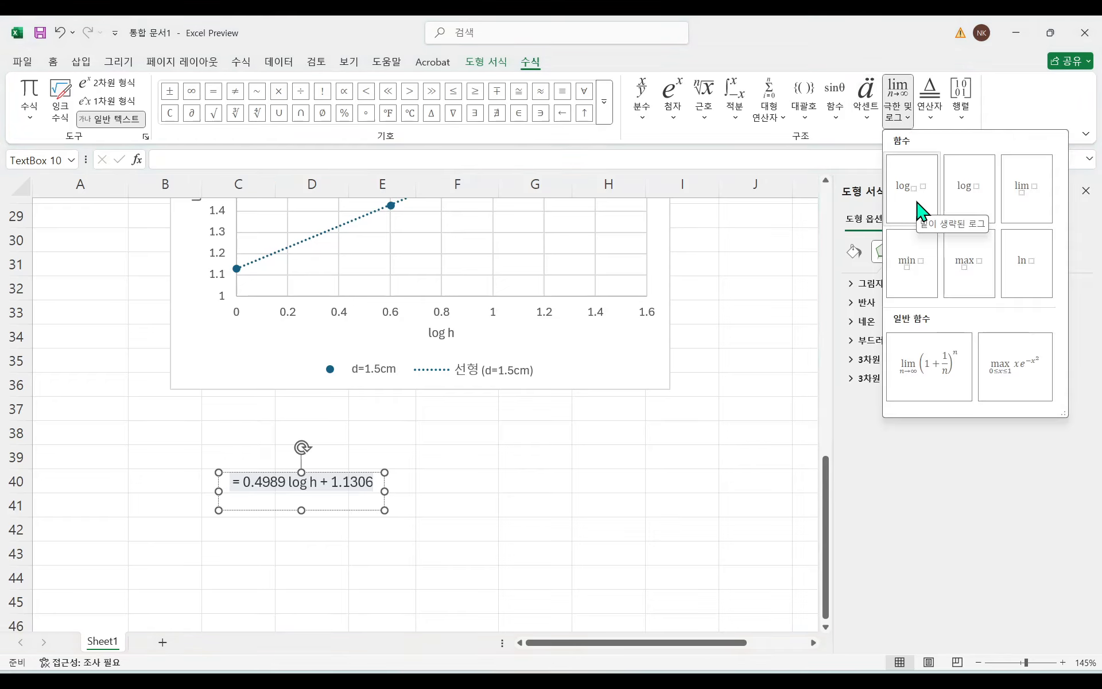
click(971, 210)
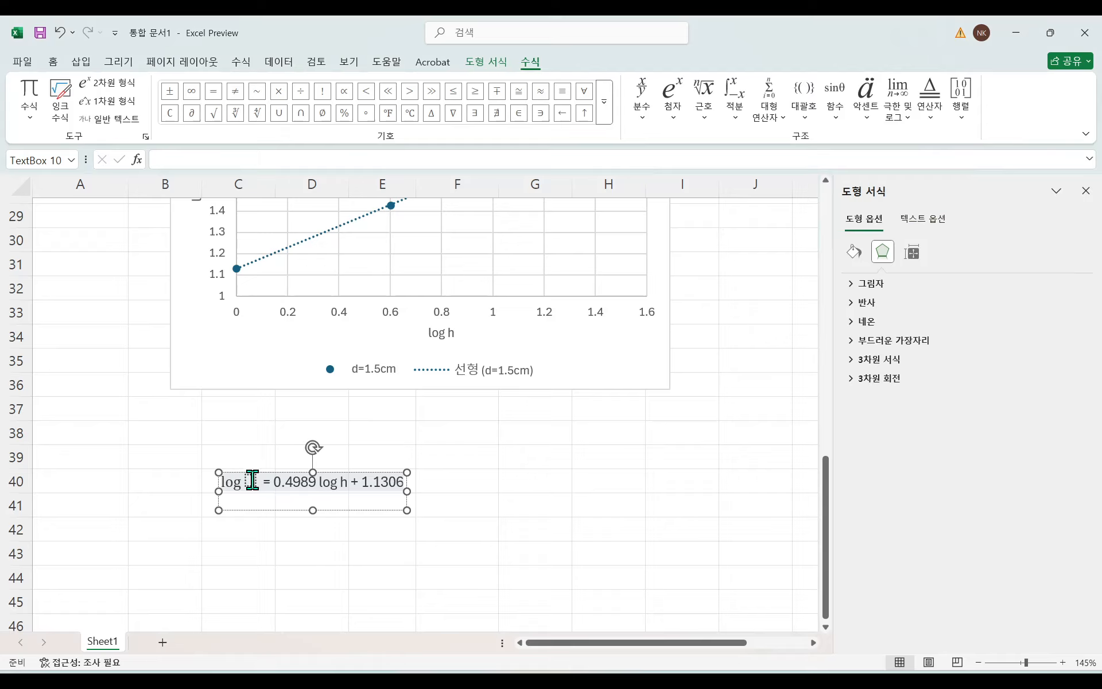
text(t)
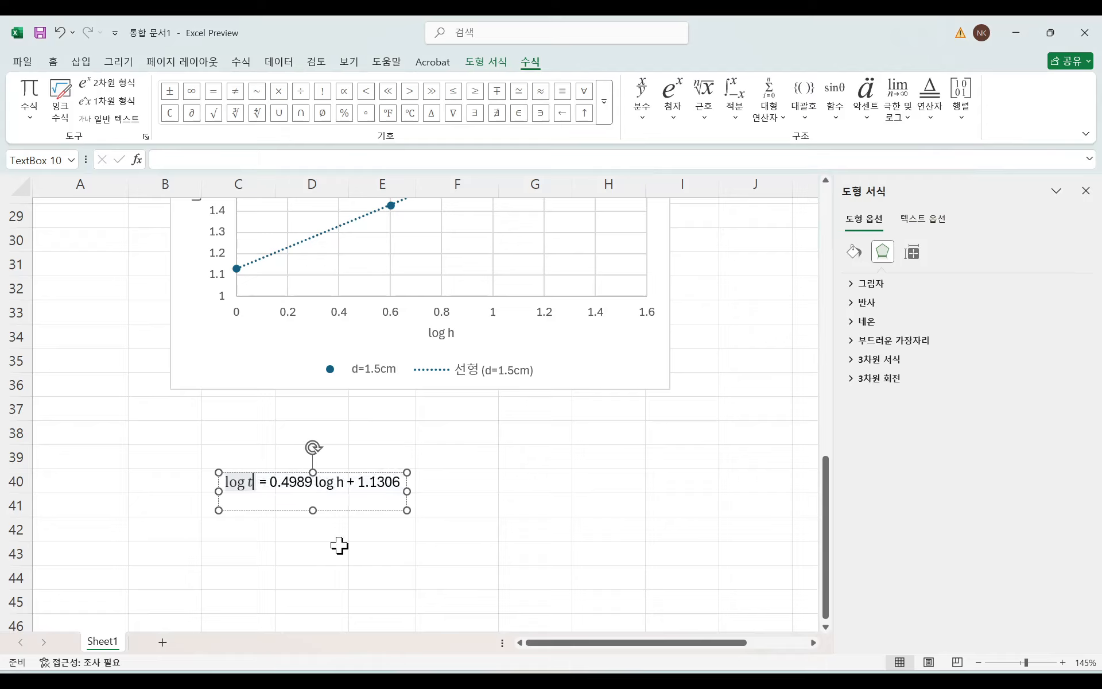
Step: Replace the plain-text "log h" in the equation with a copy of the log function, using h as its argument
key(Right)
key(shift+Left)
key(ctrl+c)
click(344, 482)
key(BackSpace)
key(BackSpace)
key(BackSpace)
key(BackSpace)
key(BackSpace)
key(BackSpace)
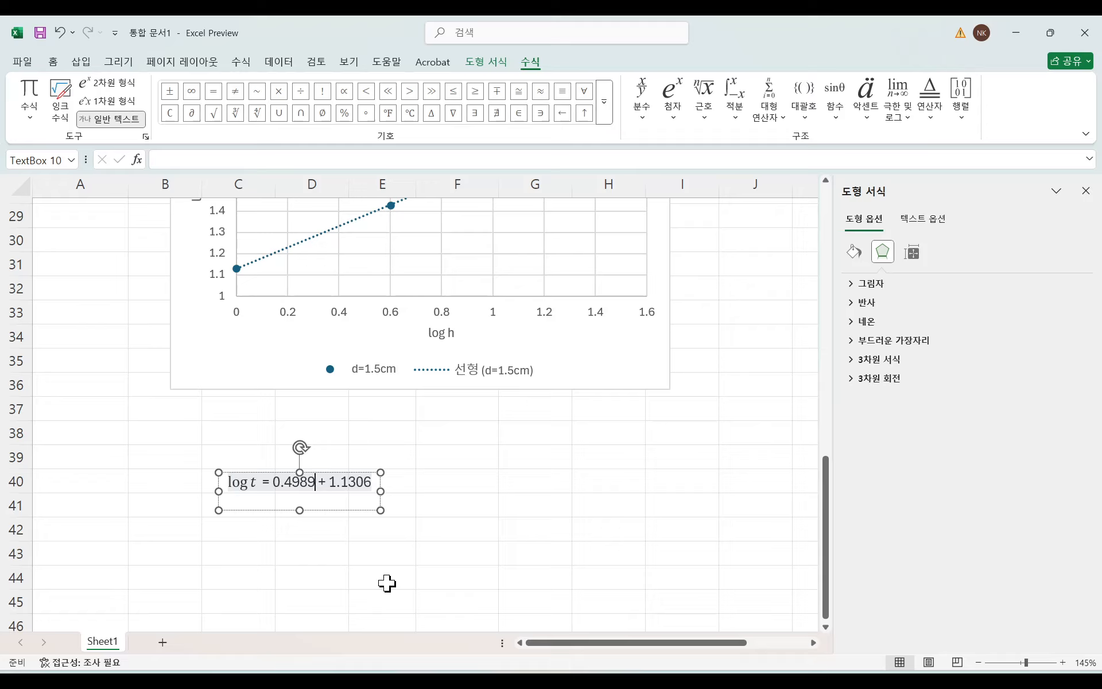
key(ctrl+v)
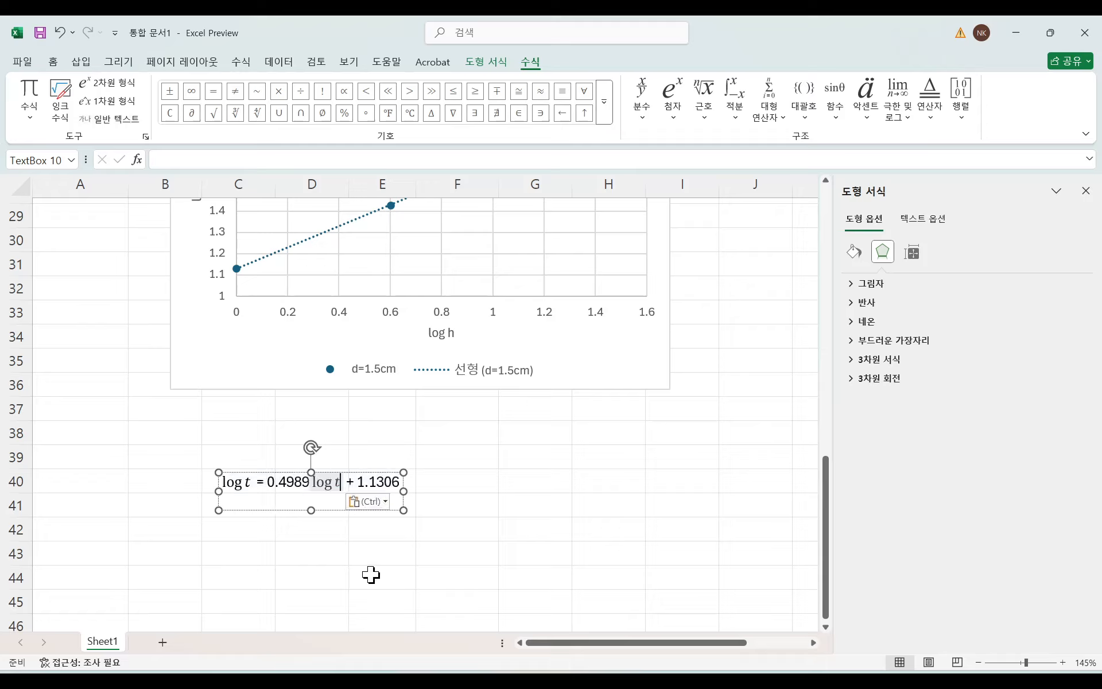
key(BackSpace)
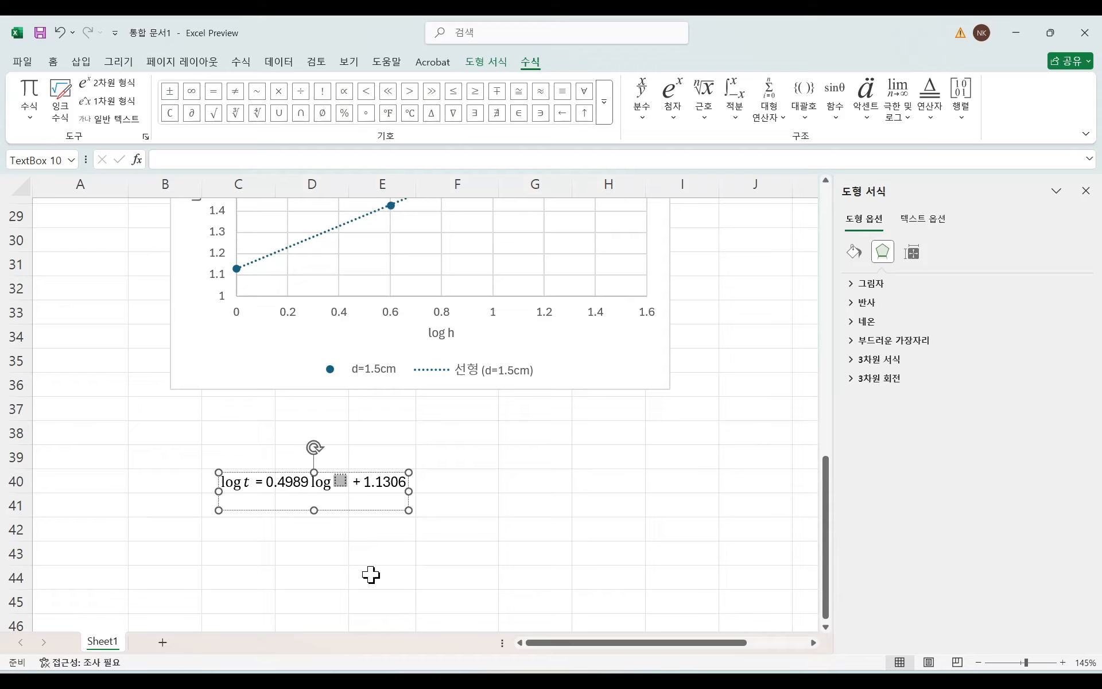
text(h)
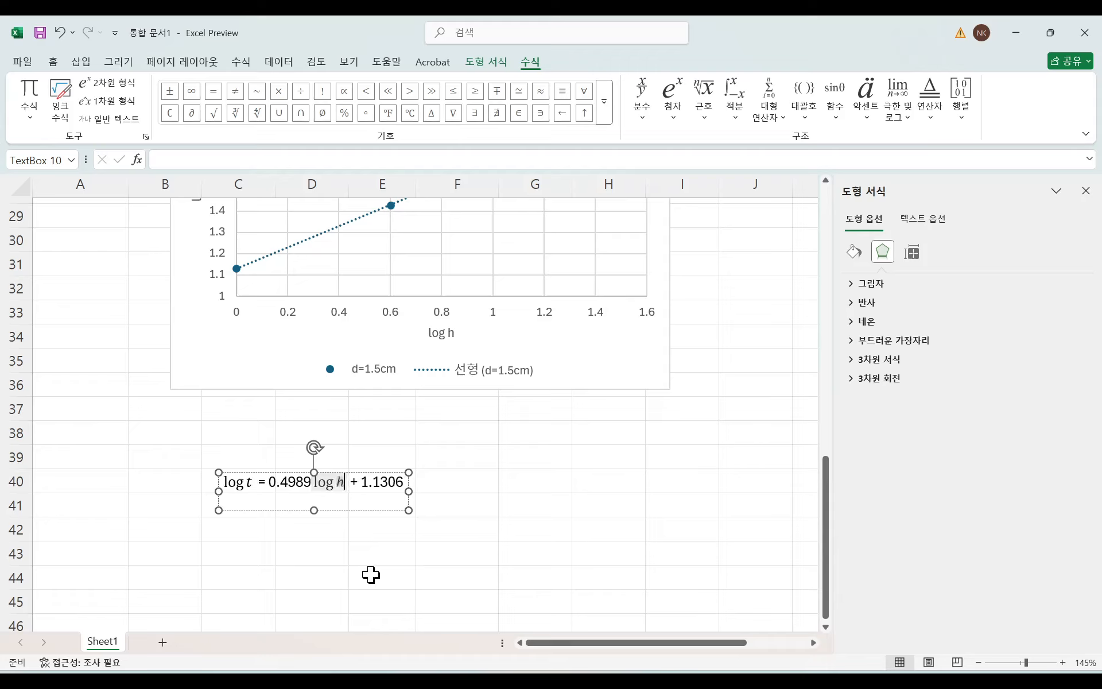
Step: Append a right arrow (→) after 1.1306 at the end of the equation
click(380, 484)
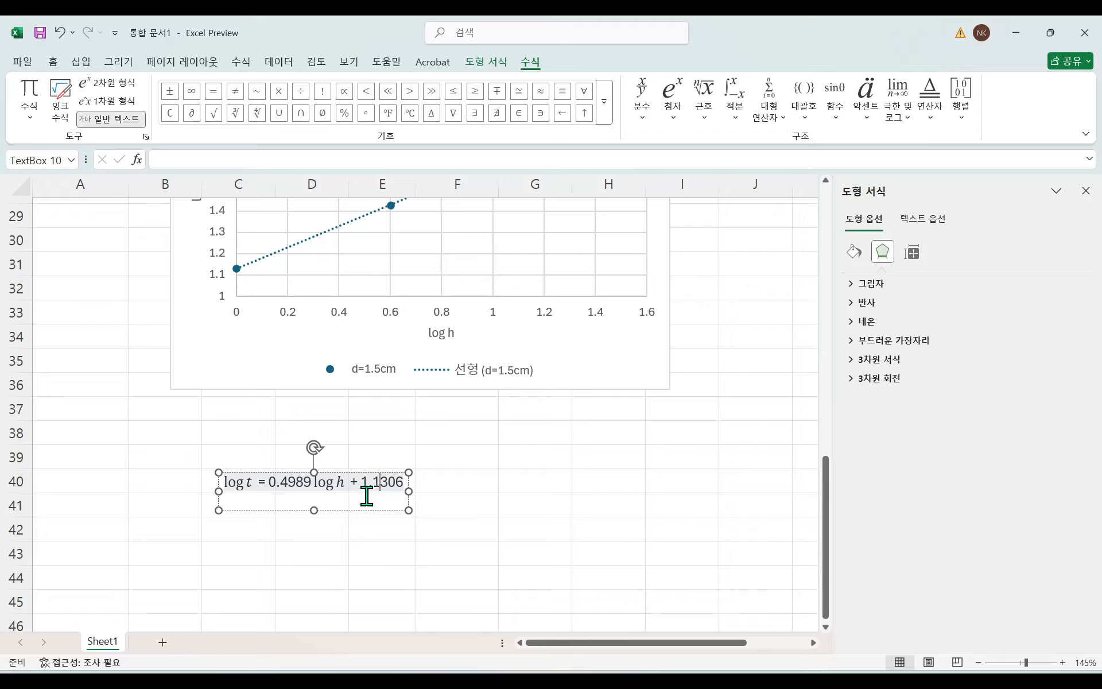
click(402, 484)
text(->)
key(Left)
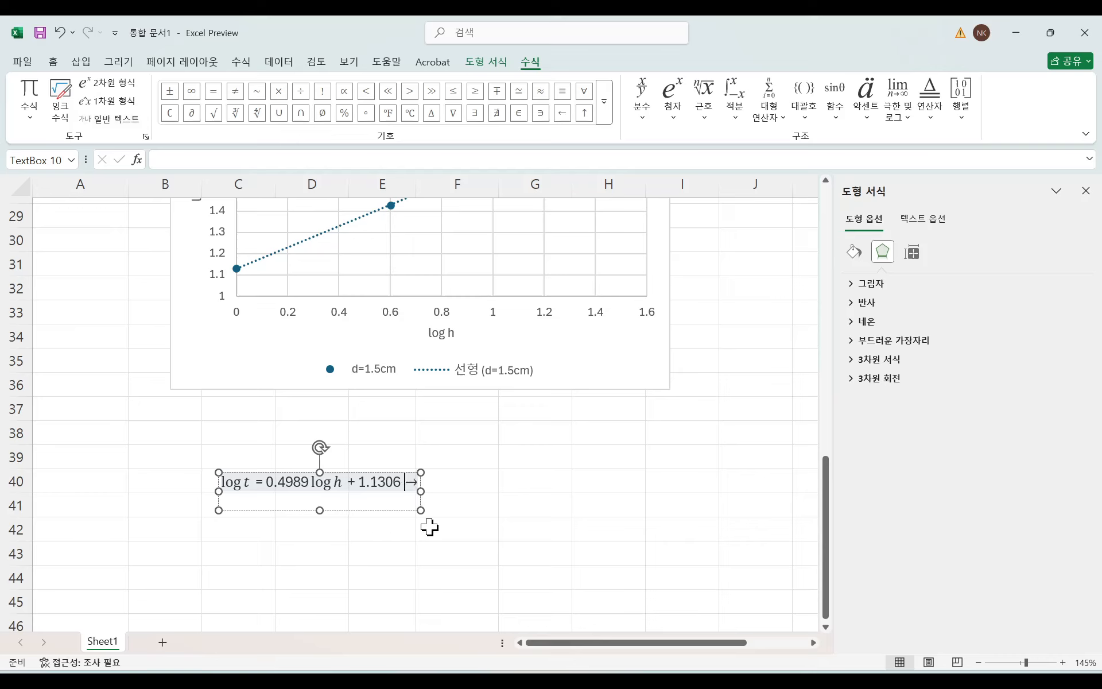
key(Right)
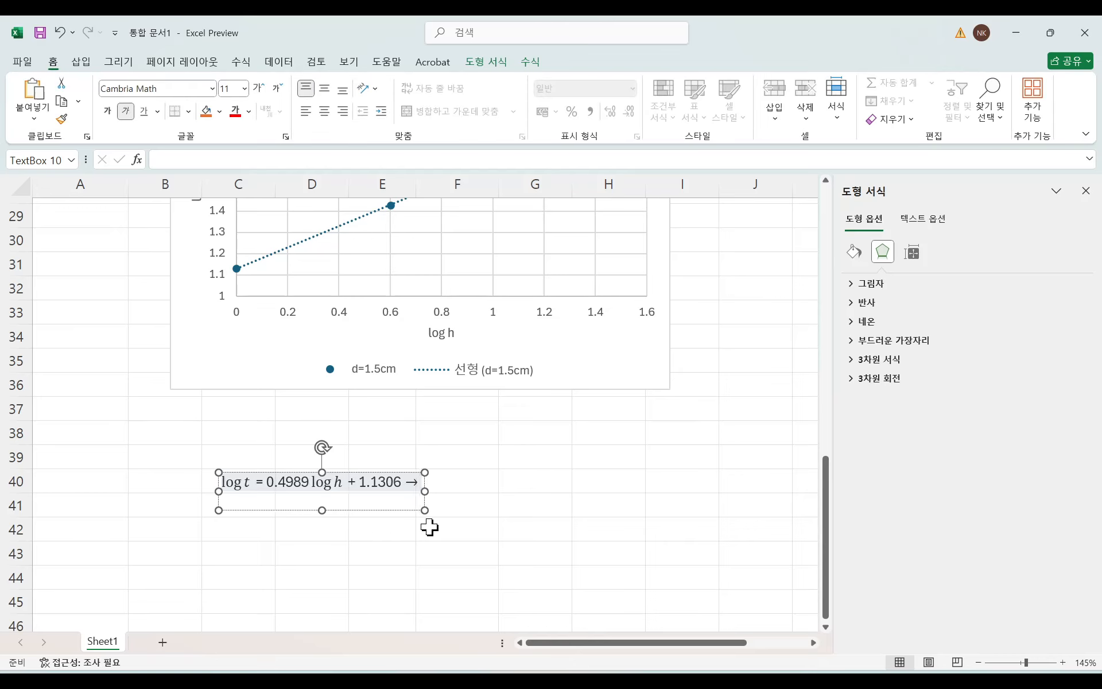
Step: Add an equals sign and a copy of the right-hand side "0.4989 log h + 1.1306" between the original expression and the arrow
key(Left)
key(shift+Left)
key(shift+Left)
key(shift+Left)
key(shift+Left)
key(shift+Left)
key(shift+Left)
key(shift+Left)
key(shift+Left)
key(shift+Left)
key(shift+Left)
key(shift+Left)
key(shift+Left)
key(shift+Left)
key(shift+Left)
key(shift+Left)
key(shift+Left)
key(shift+Left)
key(shift+Left)
key(shift+Left)
key(shift+Left)
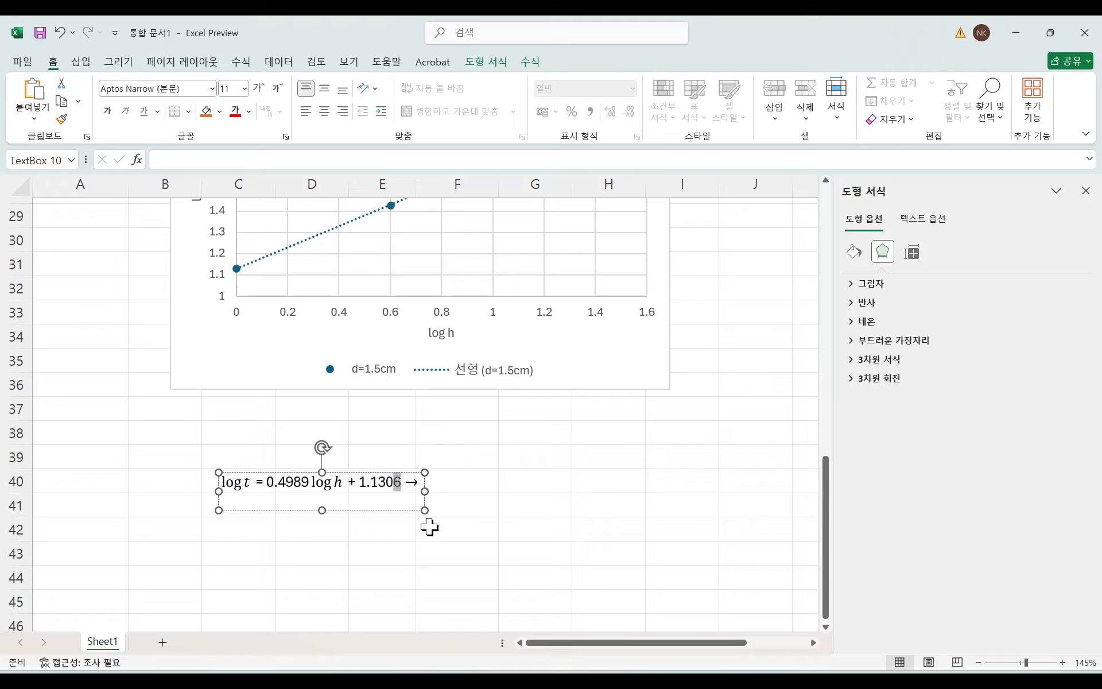
key(shift+Right)
key(shift+Right)
key(shift+Right)
key(shift+Right)
key(ctrl+c)
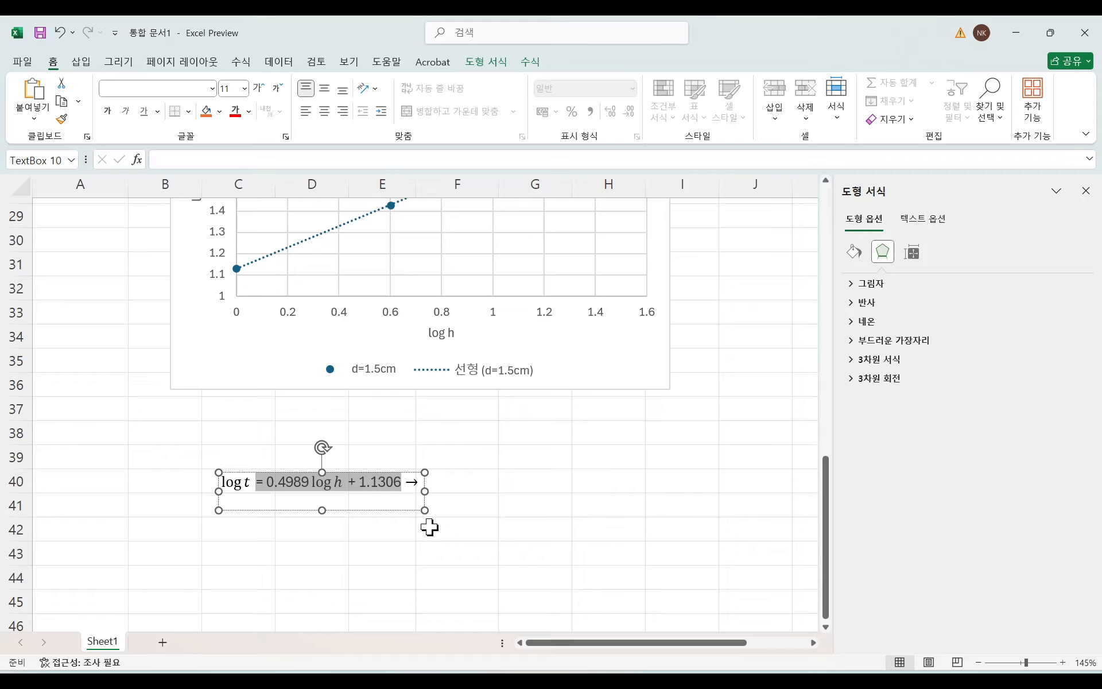
key(Right)
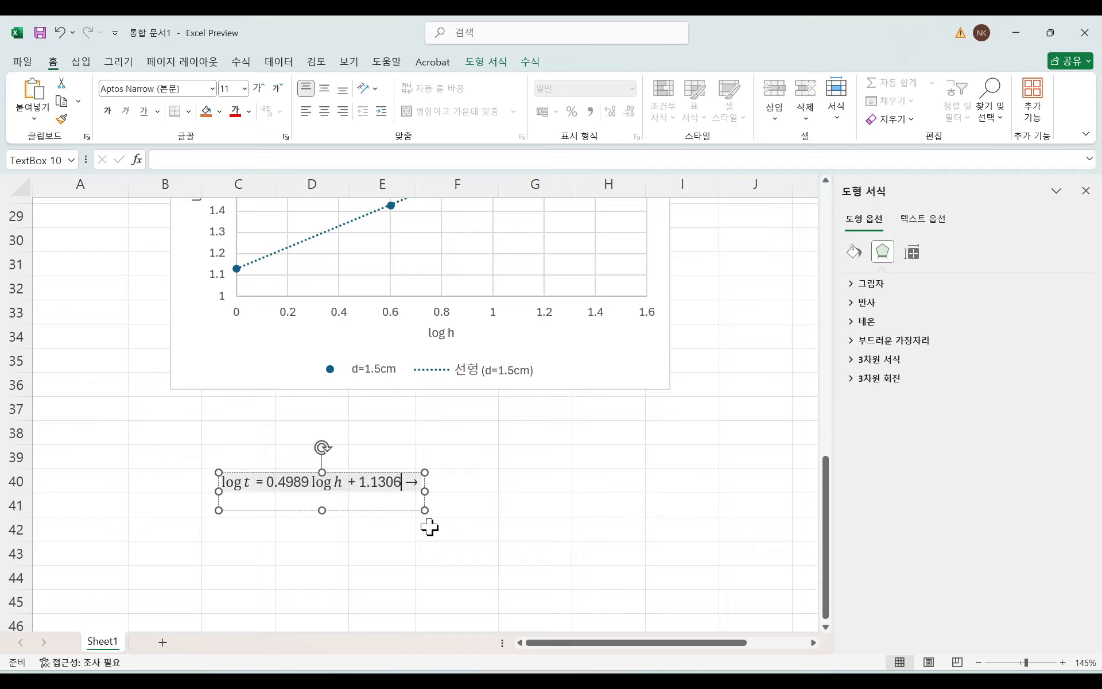
text(=)
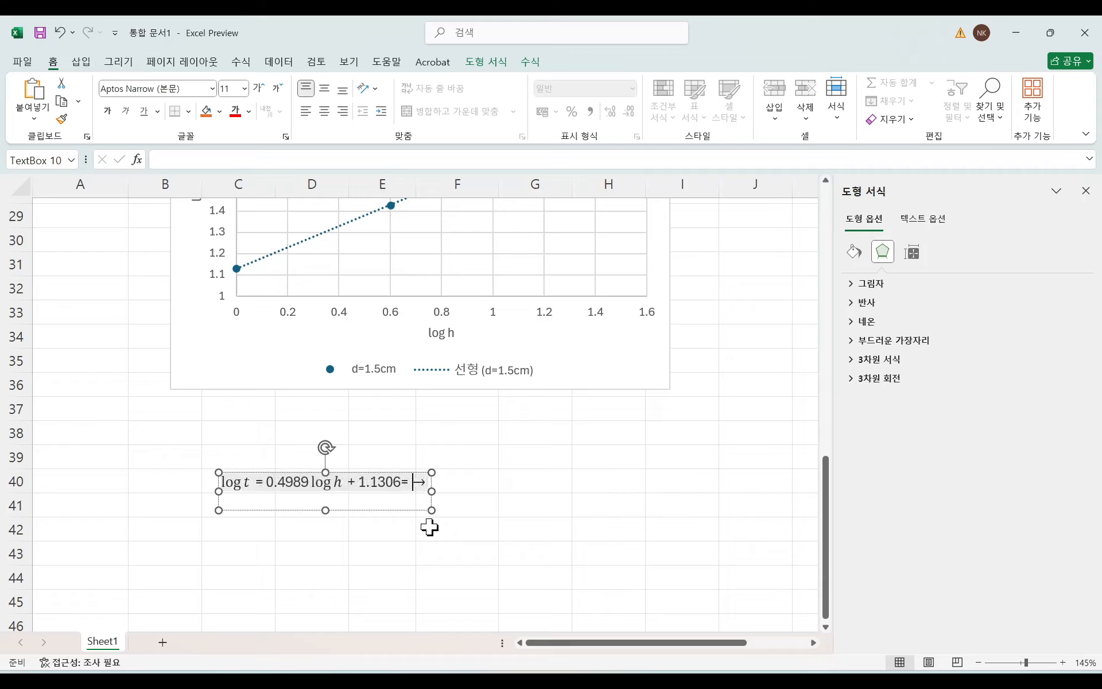
key(ctrl+v)
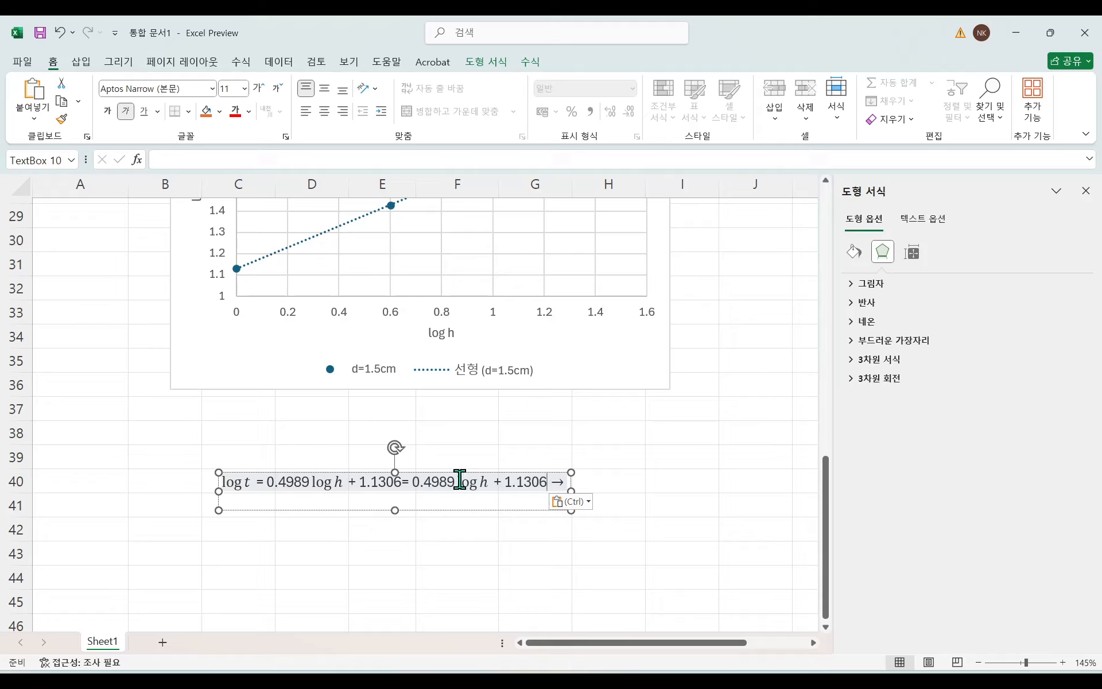
Step: Delete the coefficient 0.4989 in front of log h in the repeated right-hand expression
drag(458, 481, 411, 482)
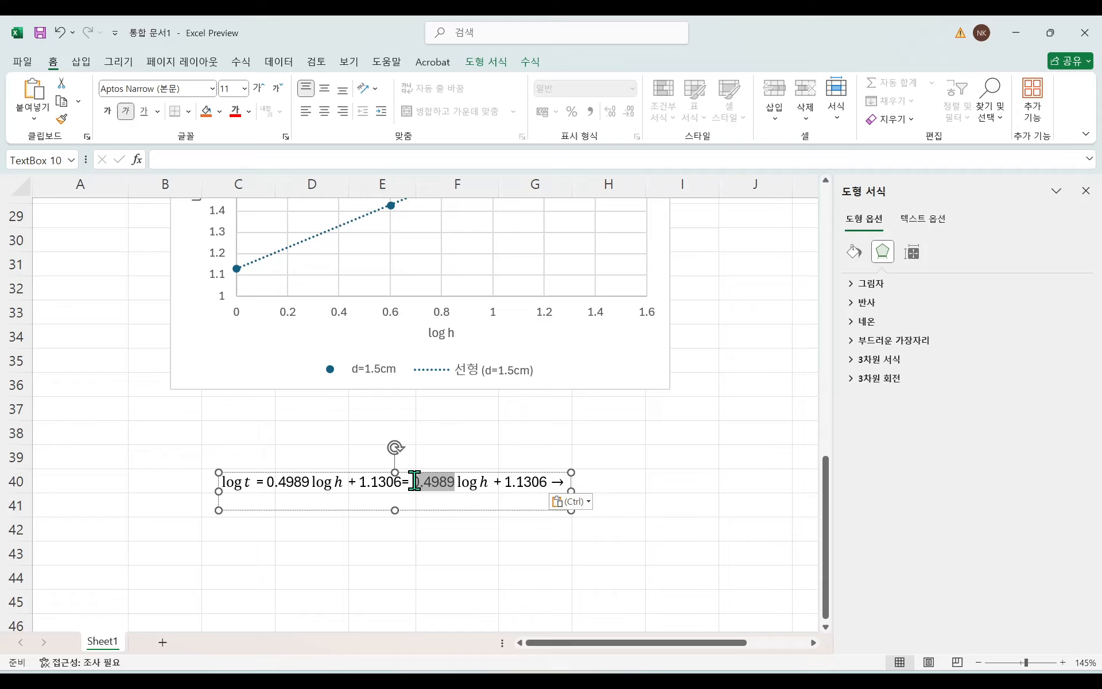
key(Delete)
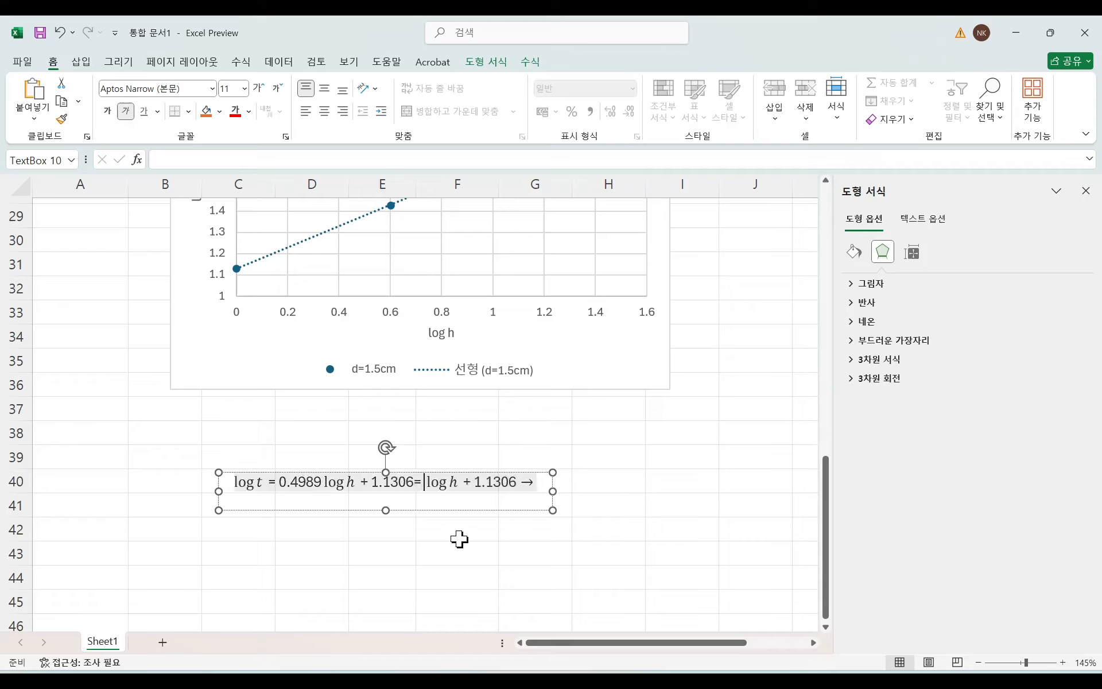
Step: Raise the h in the equation's second log h term to the power 0.4989
key(Right)
key(Right)
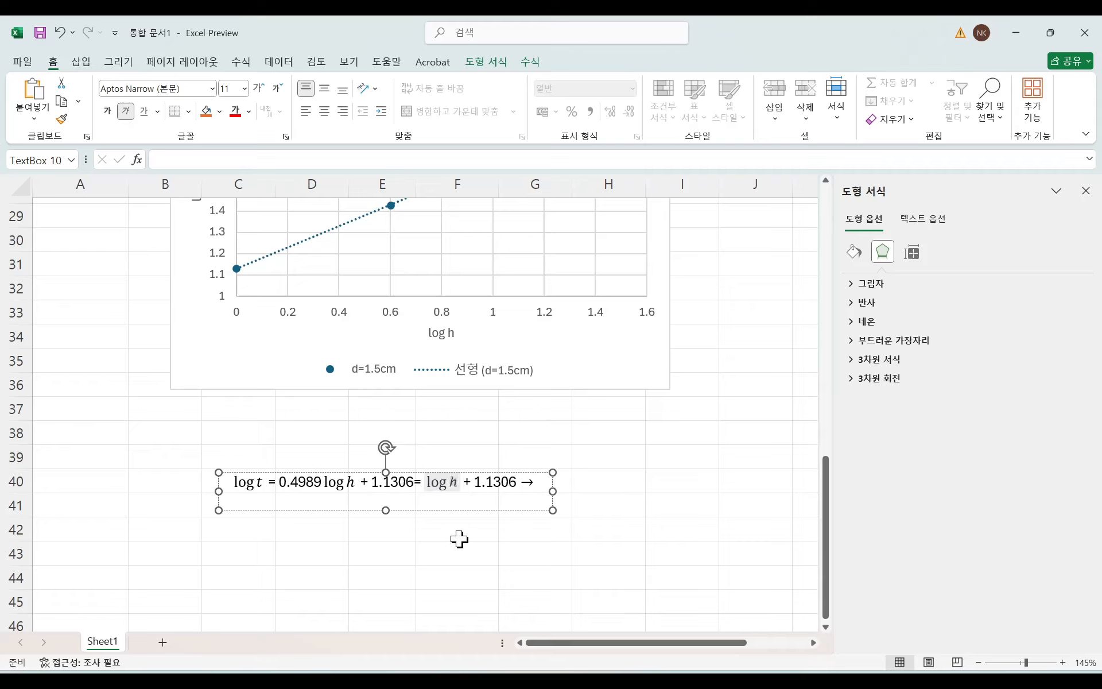
text(^)
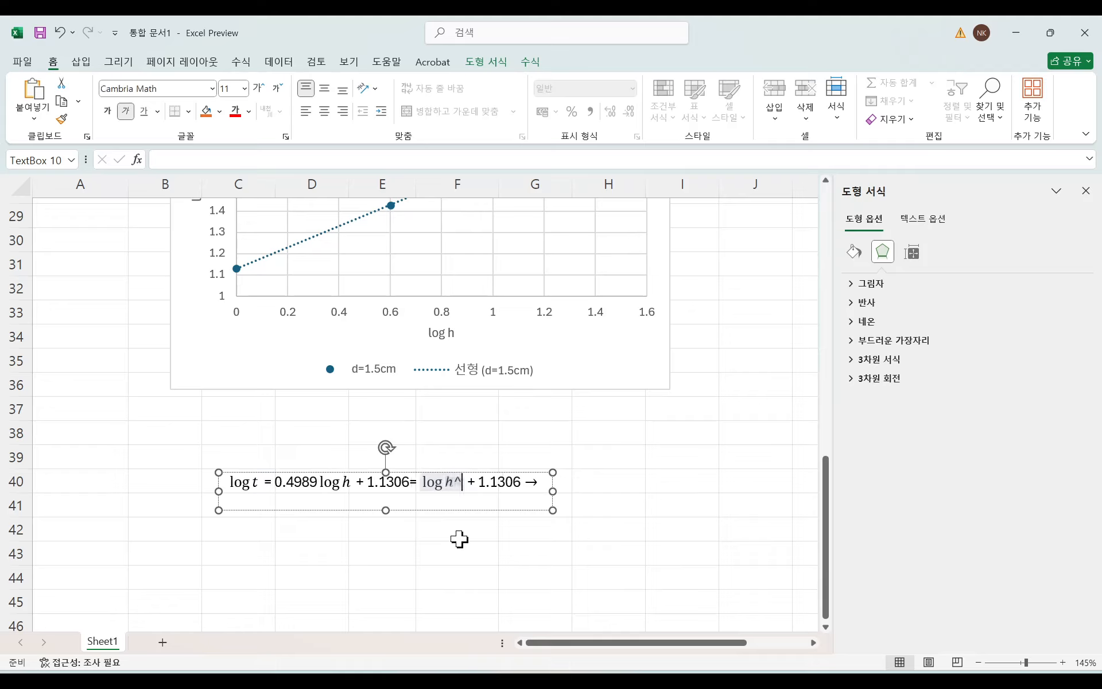
text(0.4989)
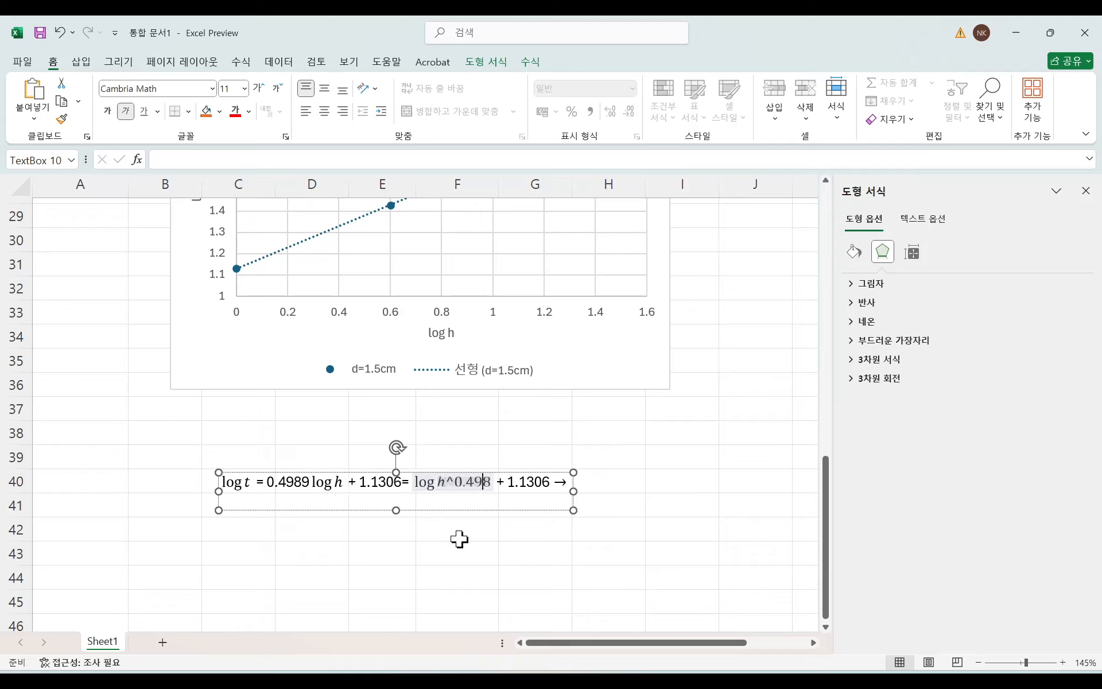
key(space)
key(Right)
key(Right)
key(Right)
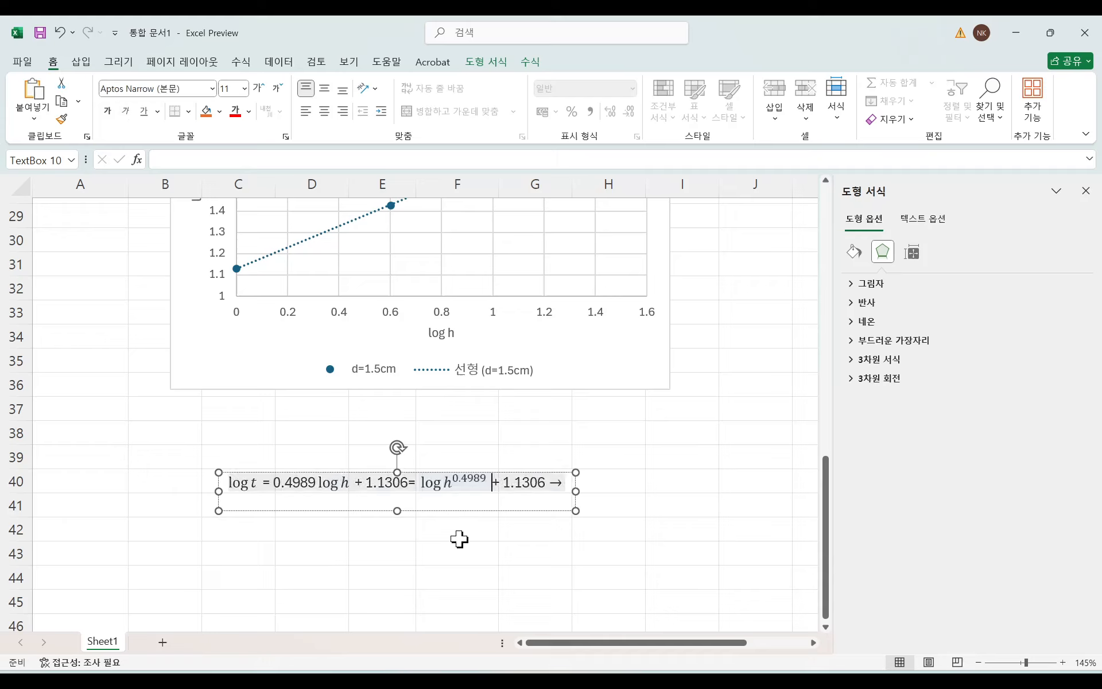
Step: Insert log 10 after the last 1.1306 in the equation, before the arrow
key(Right)
key(Right)
key(Right)
key(Right)
key(Right)
key(Right)
key(Right)
key(Left)
text(log)
key(space)
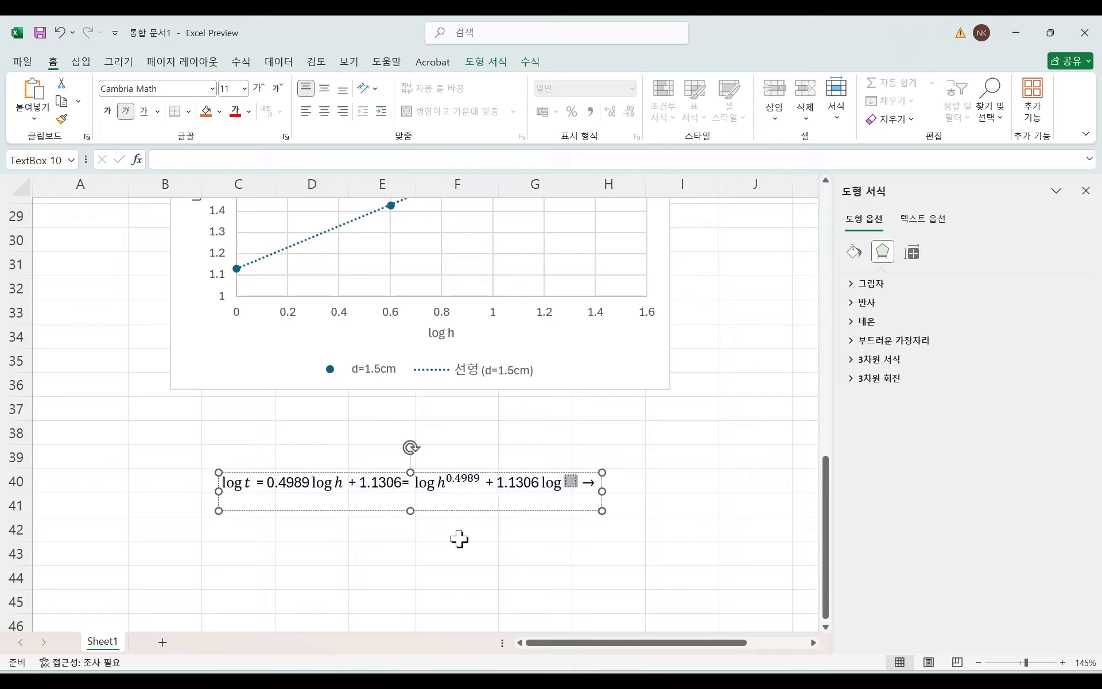
text(10)
Step: Move the 1.1306 in front of log 10 into the exponent of the 10, giving log 10^1.1306
key(Left)
key(Left)
key(Left)
key(Left)
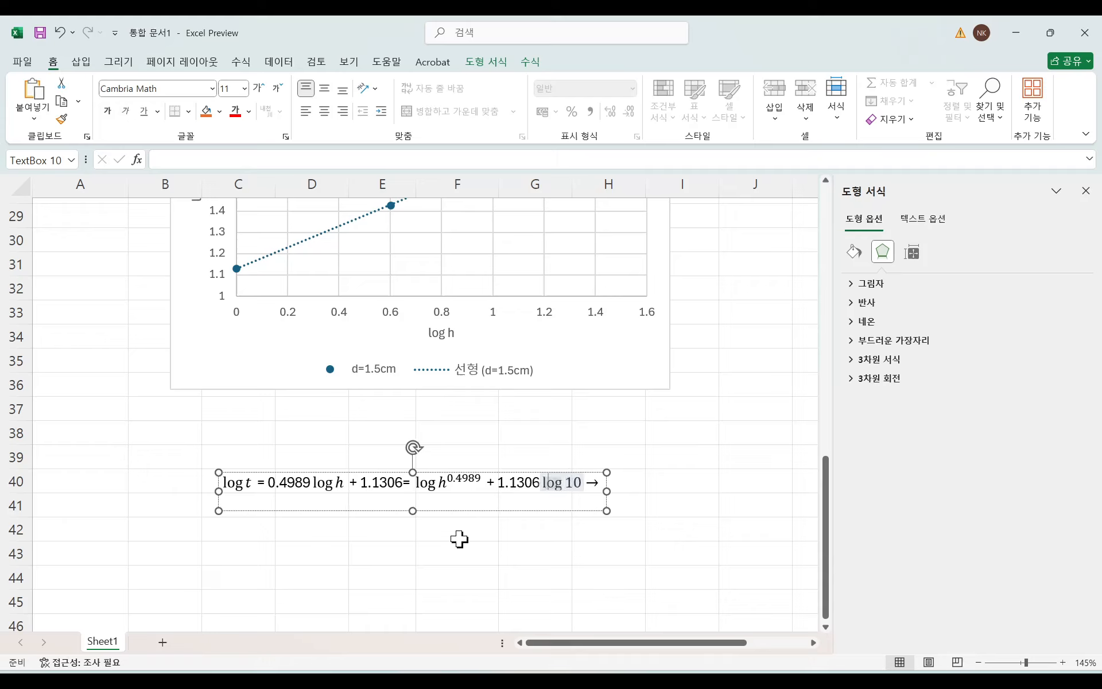
key(shift+Left)
key(shift+Left)
key(shift+Left)
key(shift+Left)
key(shift+Left)
key(shift+Left)
key(ctrl+c)
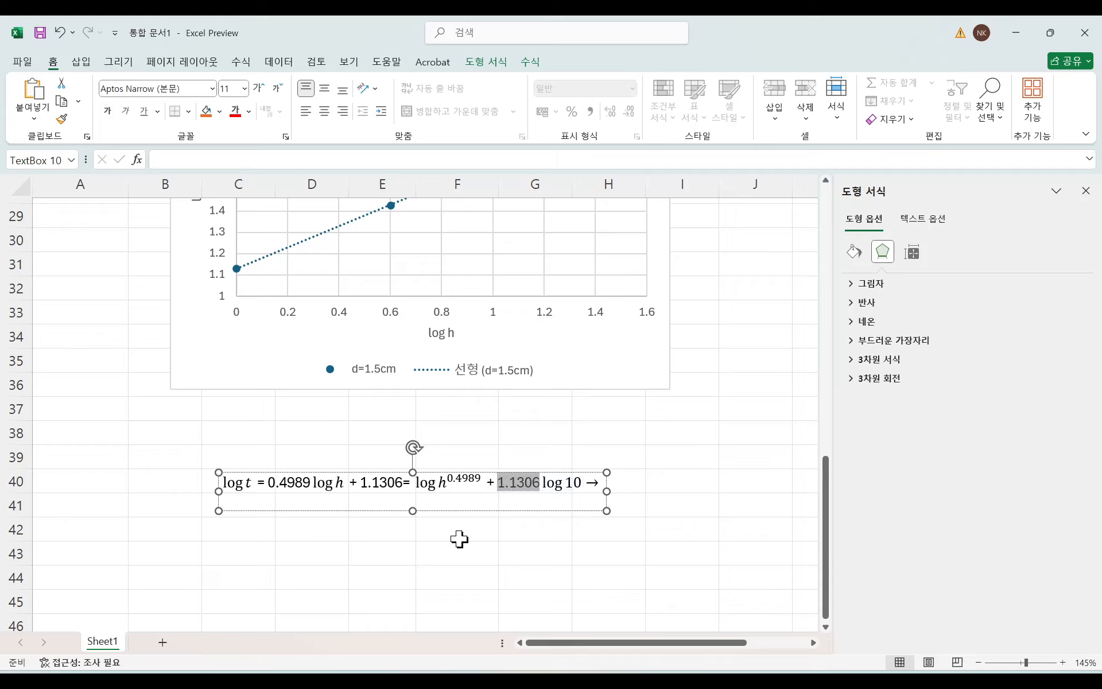
key(Right)
key(Right)
key(Right)
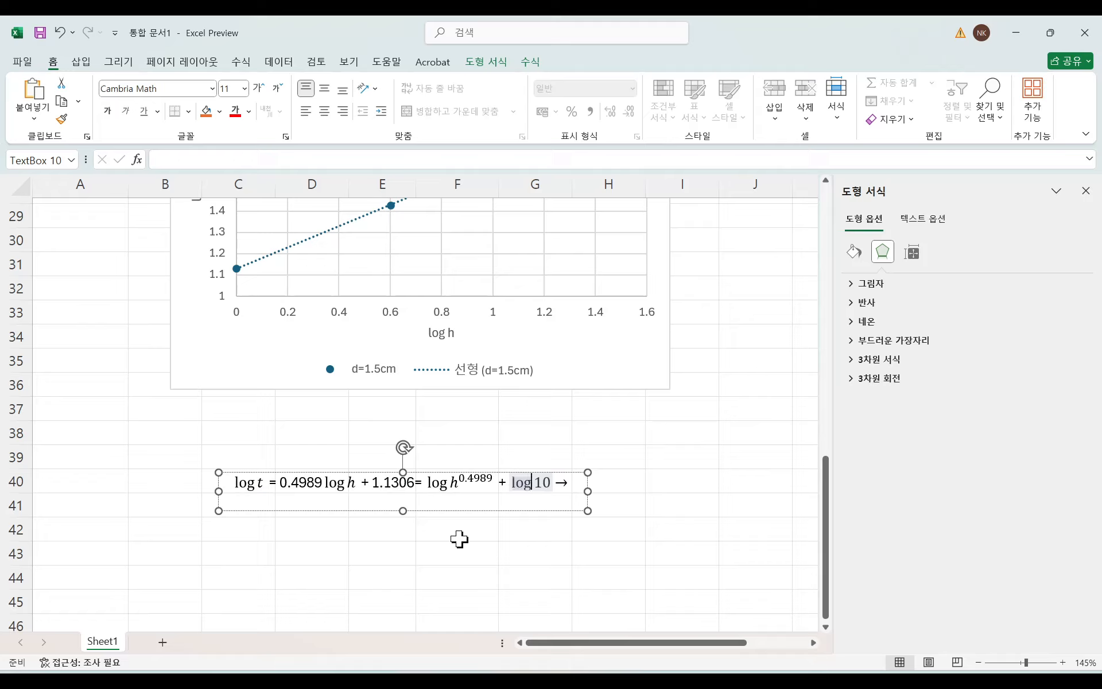
text(^)
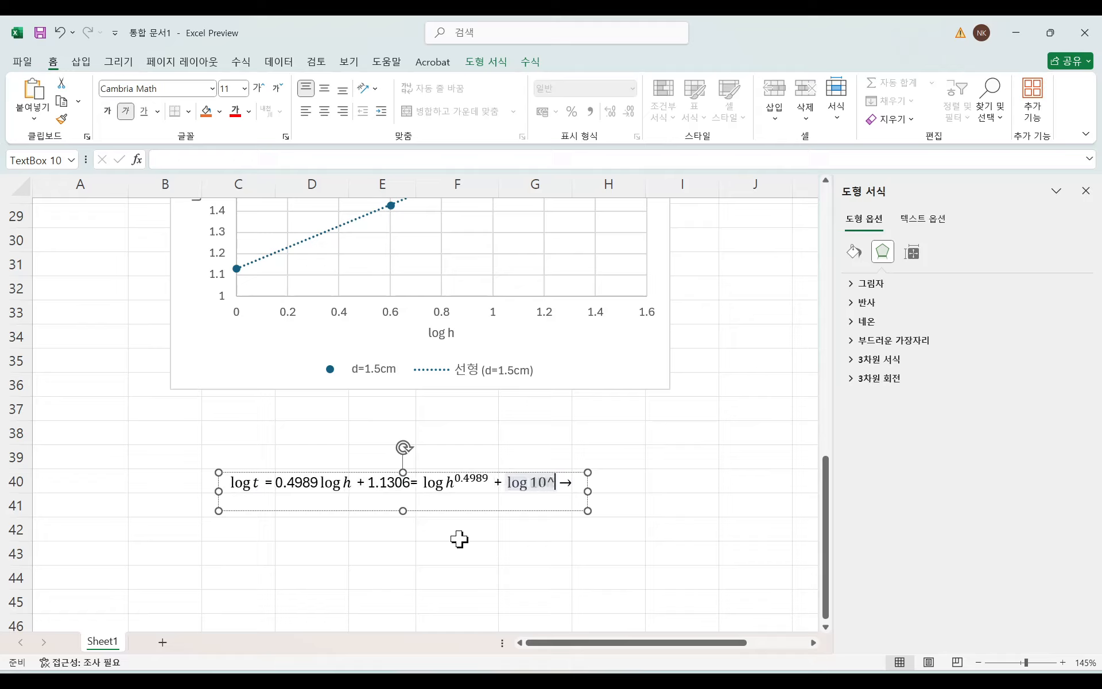
key(ctrl+v)
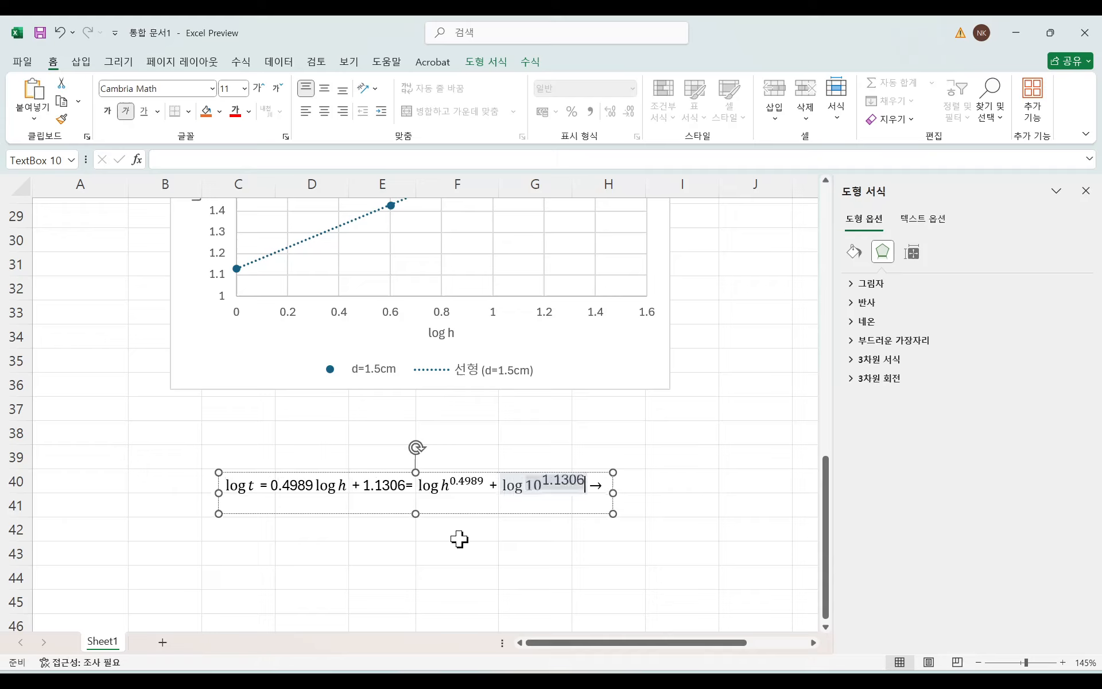
Step: Set the whole equation's font to Cambria Math and move its text box to start in column B at row 39
click(491, 489)
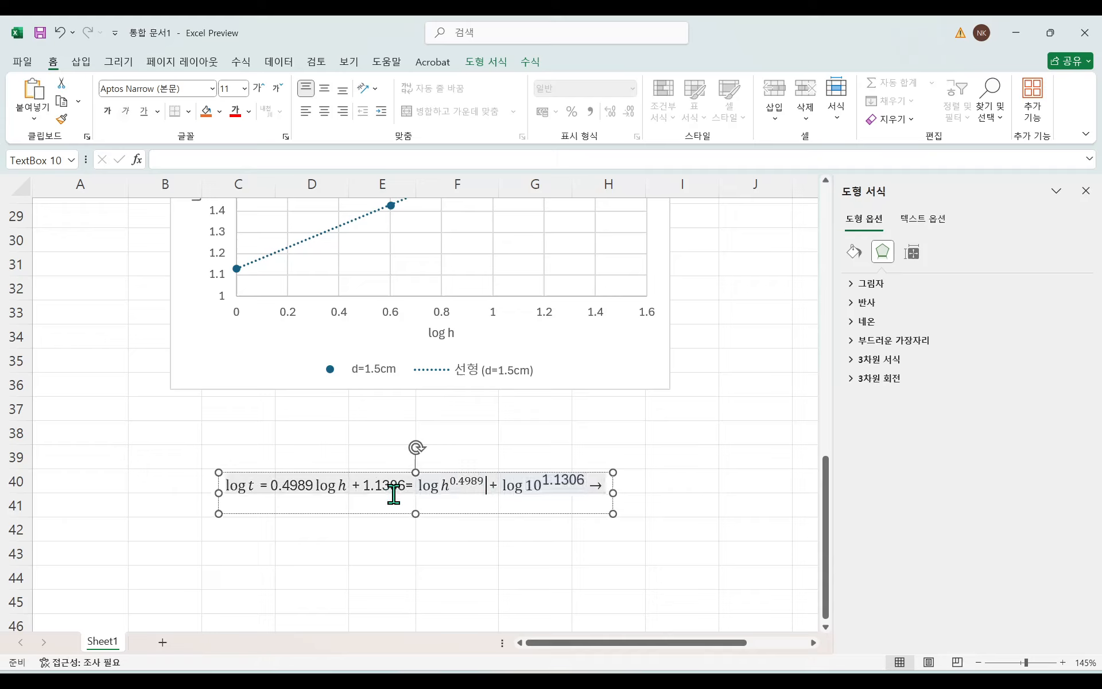
double_click(354, 488)
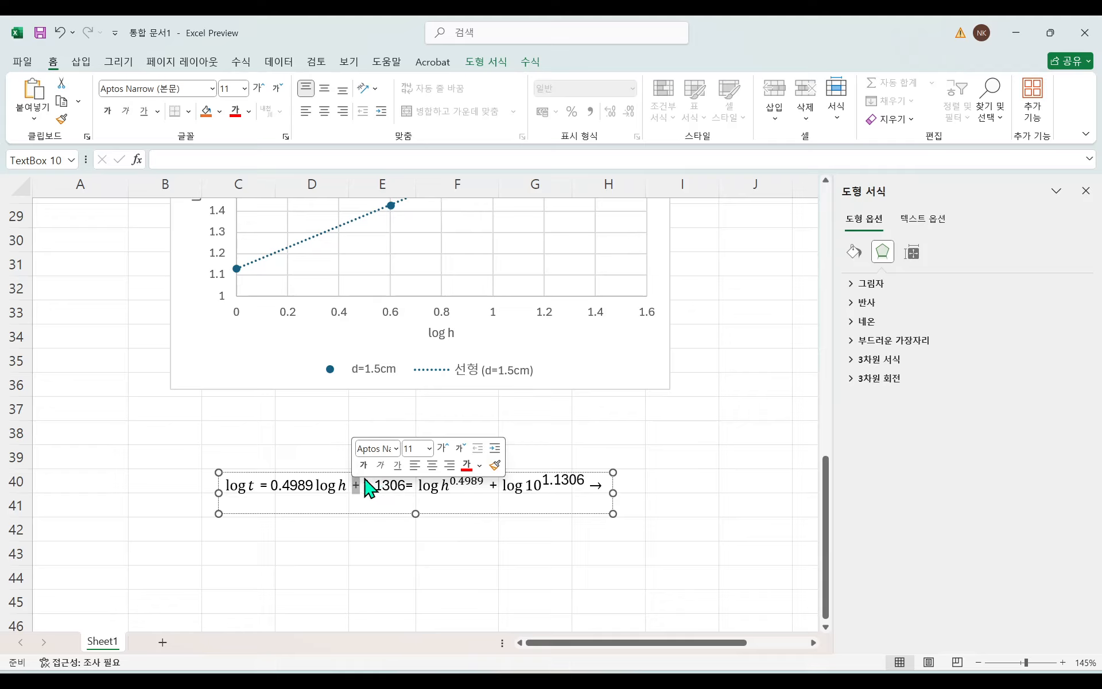
triple_click(304, 484)
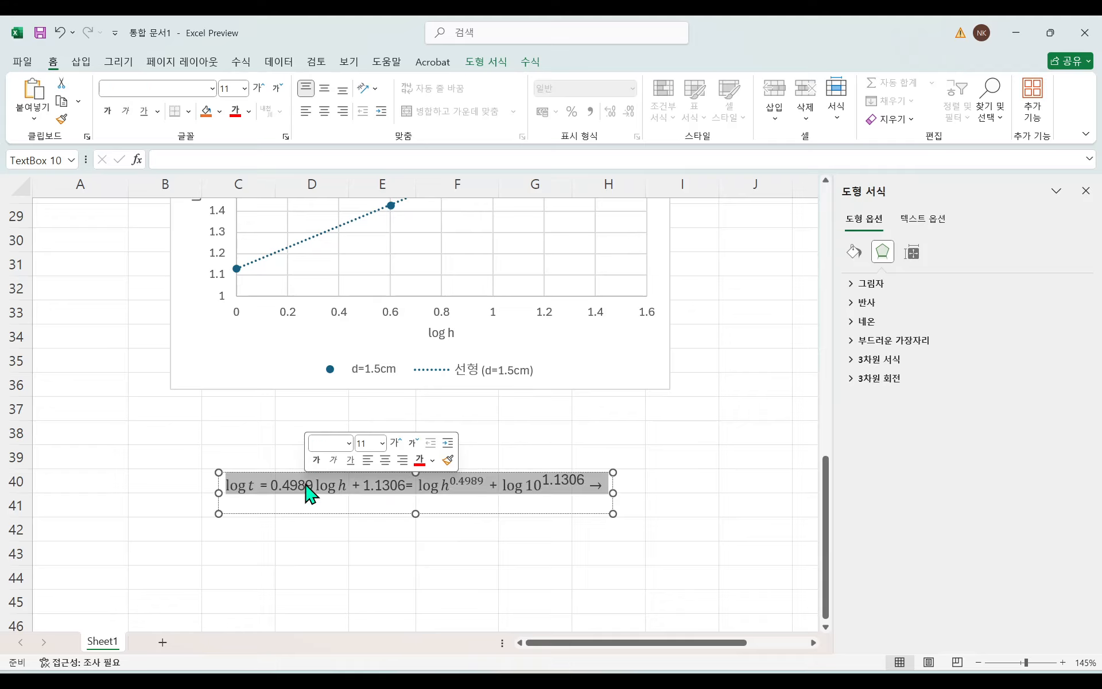
click(245, 88)
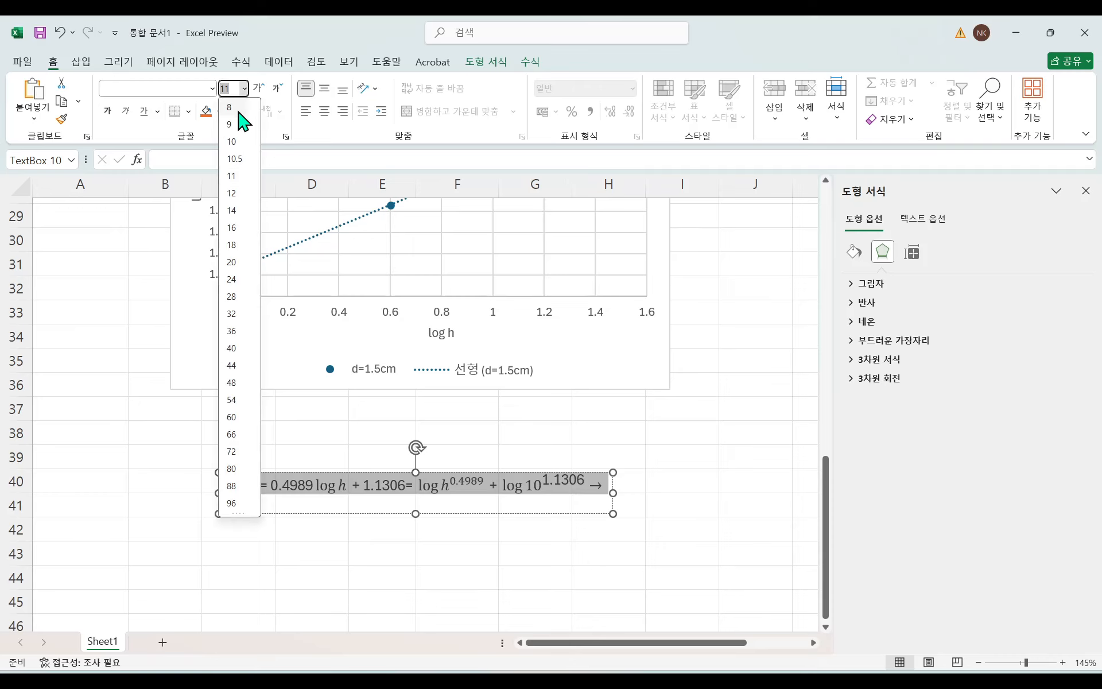
click(240, 184)
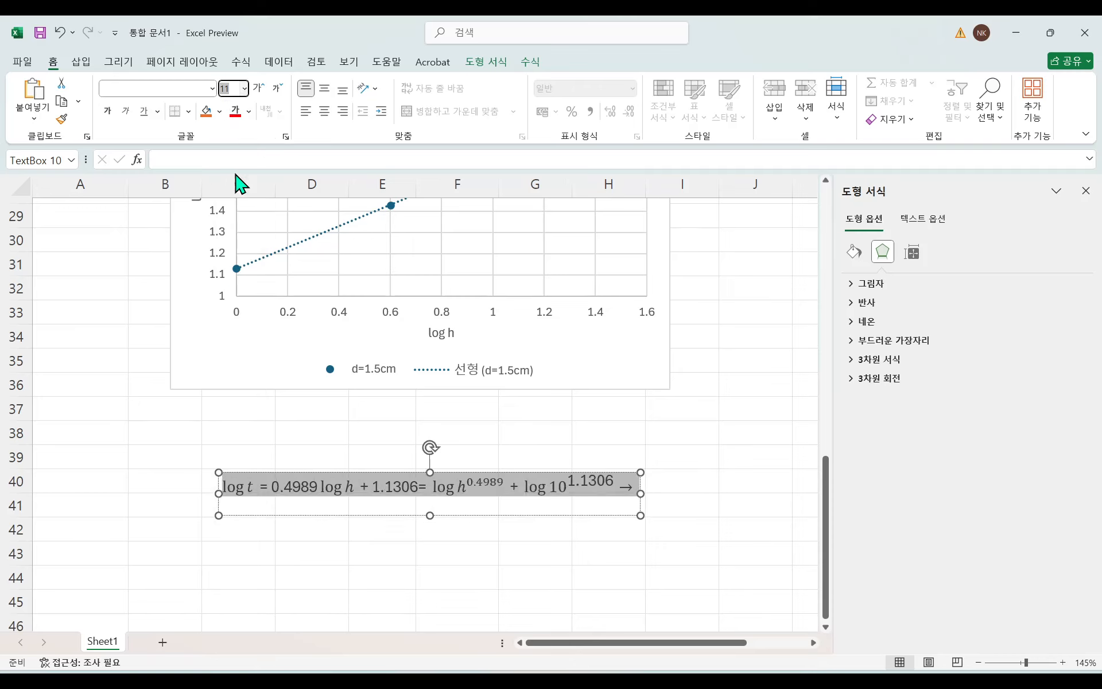
click(211, 88)
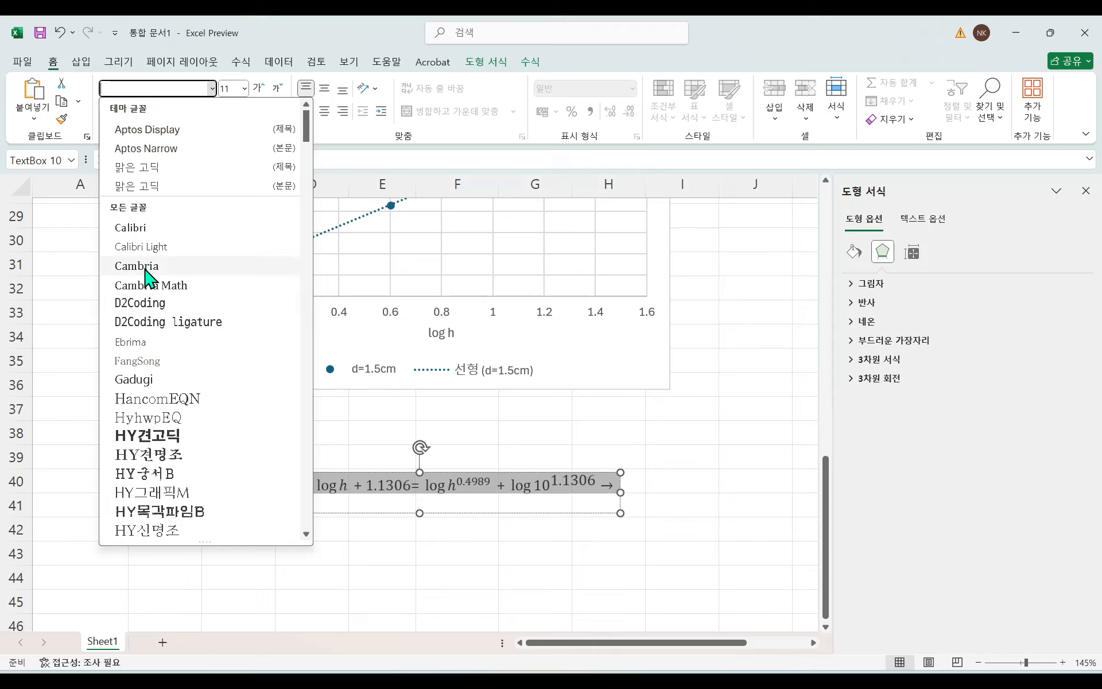
click(150, 286)
drag(487, 513, 412, 489)
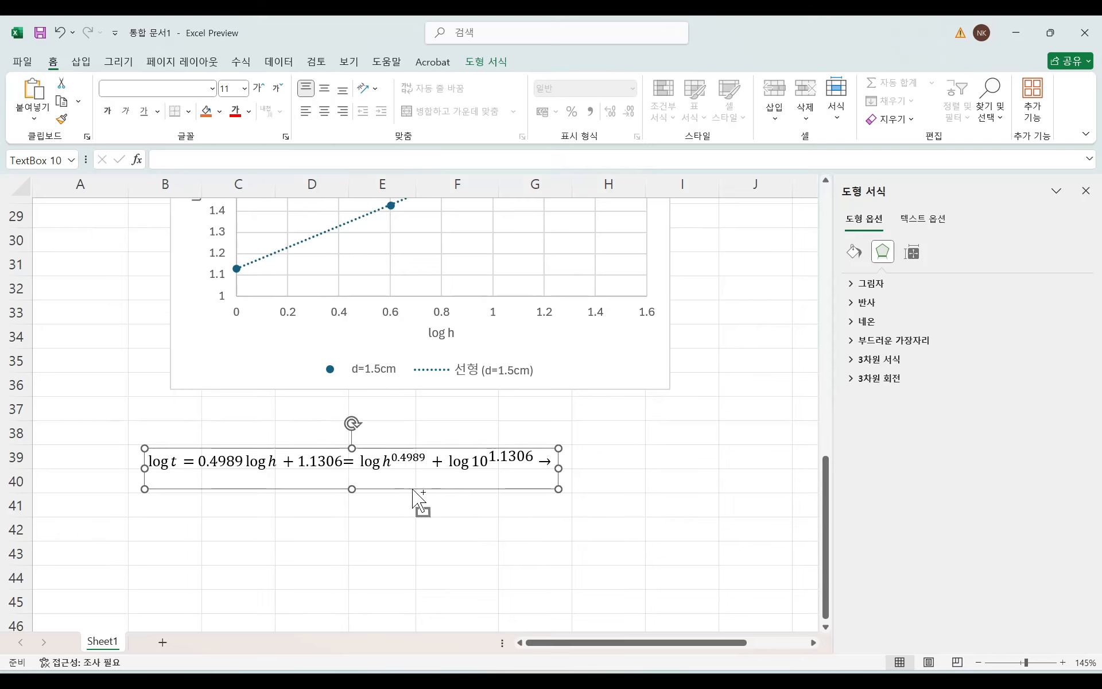
key(ctrl+shift+period)
key(ctrl+shift+period)
key(ctrl+z)
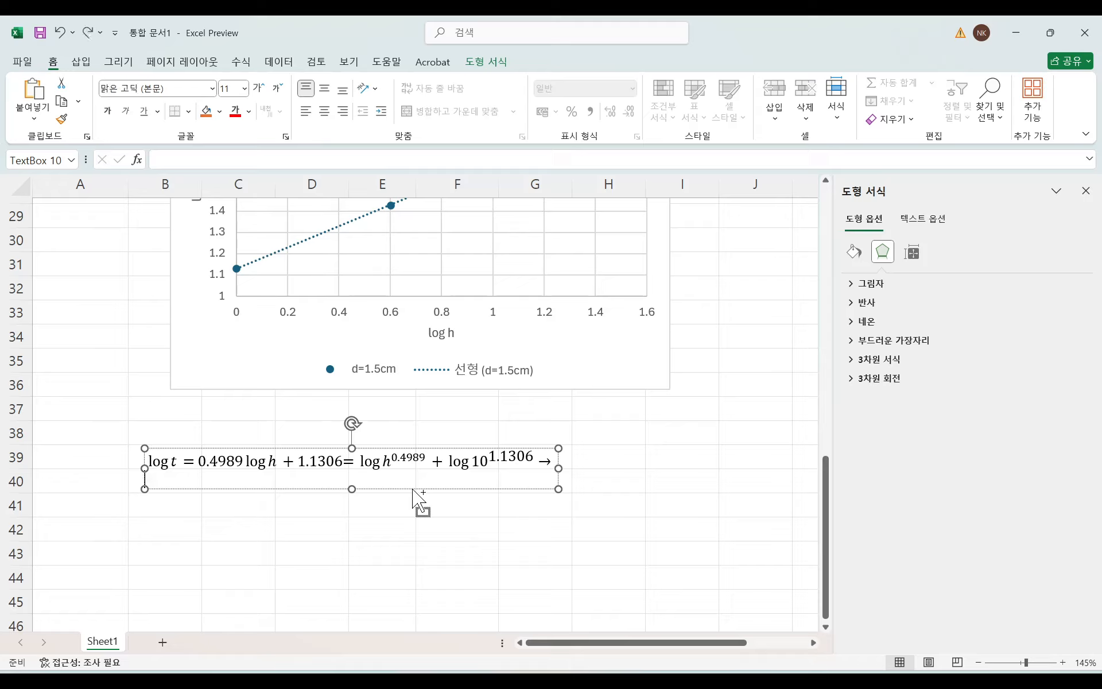
Step: Enlarge the whole equation to 16 pt and reposition its text box to start at row 38 under the chart
key(ctrl+a)
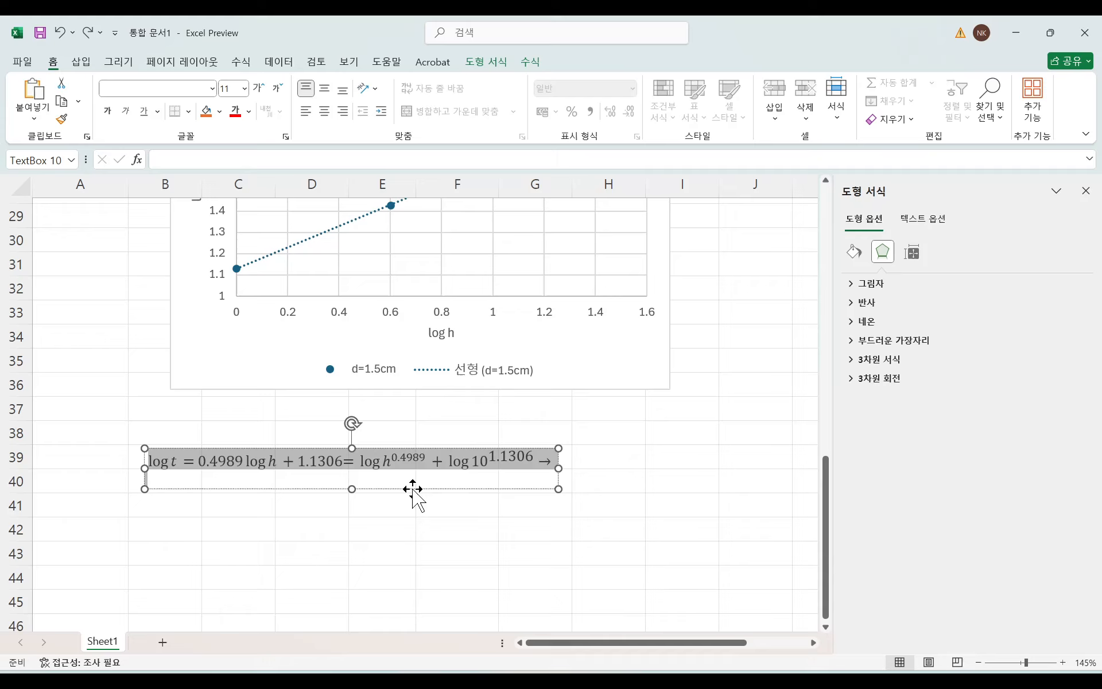
key(ctrl+shift+period)
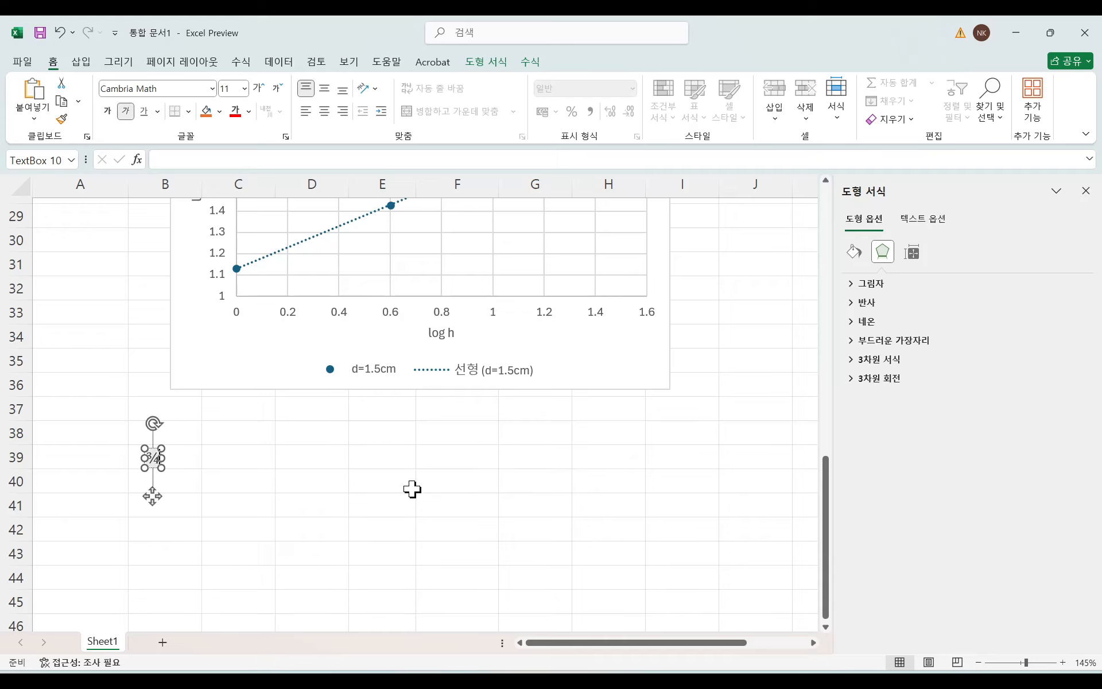
key(ctrl+z)
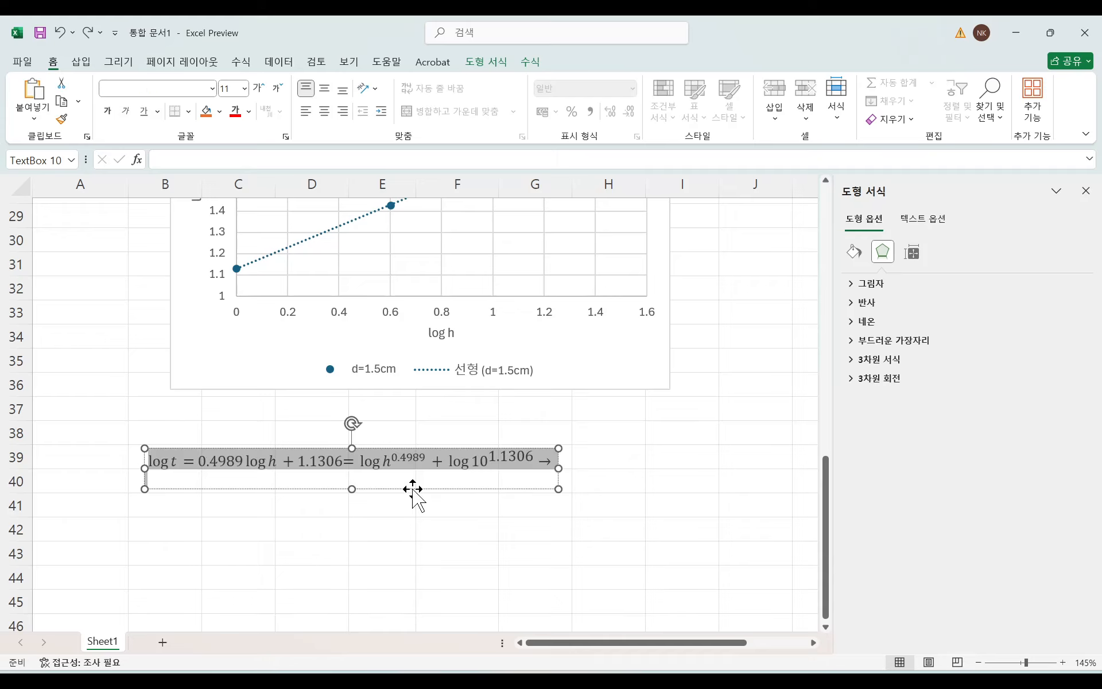
click(260, 89)
click(259, 89)
click(259, 89)
drag(501, 508, 470, 489)
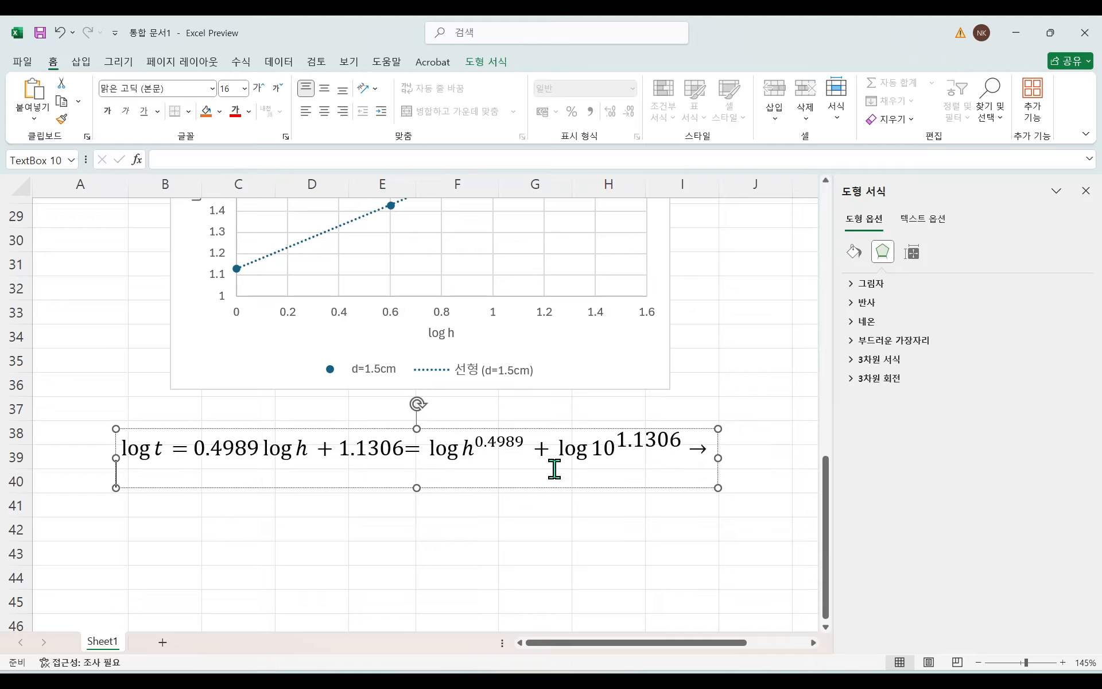
Step: Combine the two logs by inserting × 10^1.1306 after h^0.4989 and deleting the trailing + log 10^1.1306 →
double_click(542, 449)
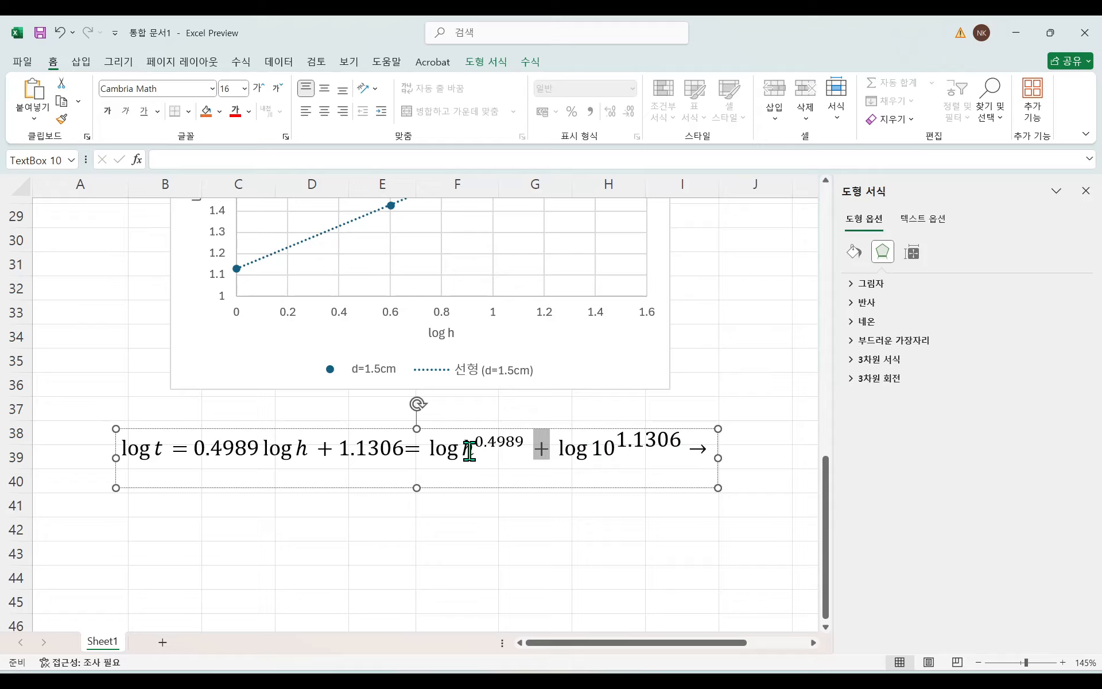
drag(468, 450, 512, 459)
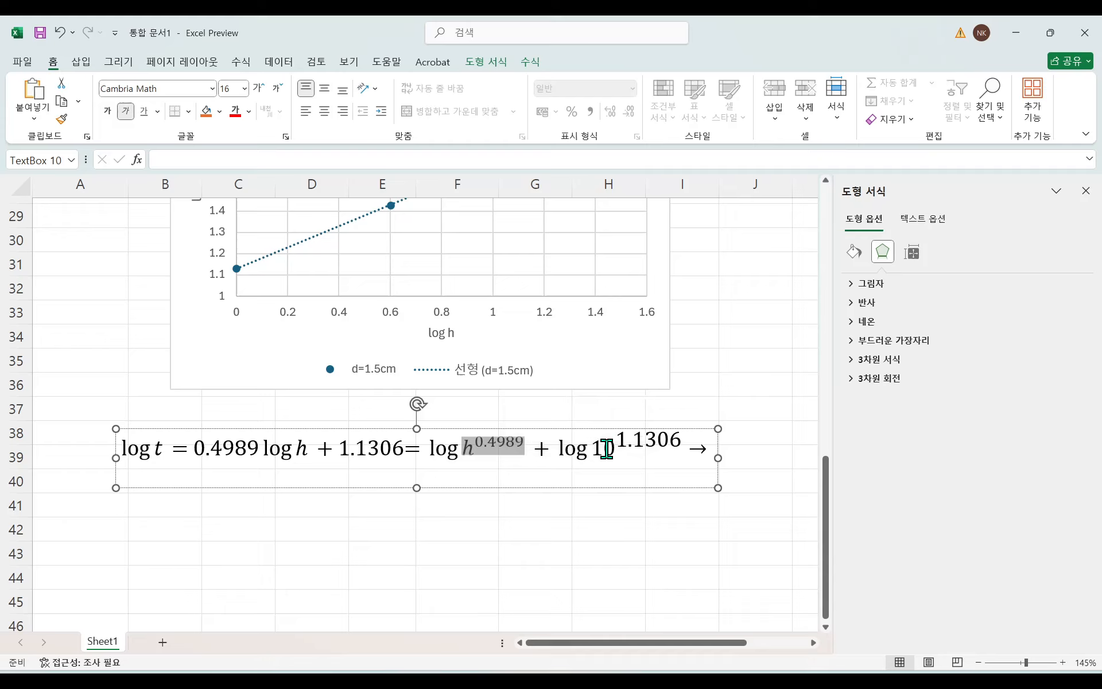
drag(605, 448, 683, 460)
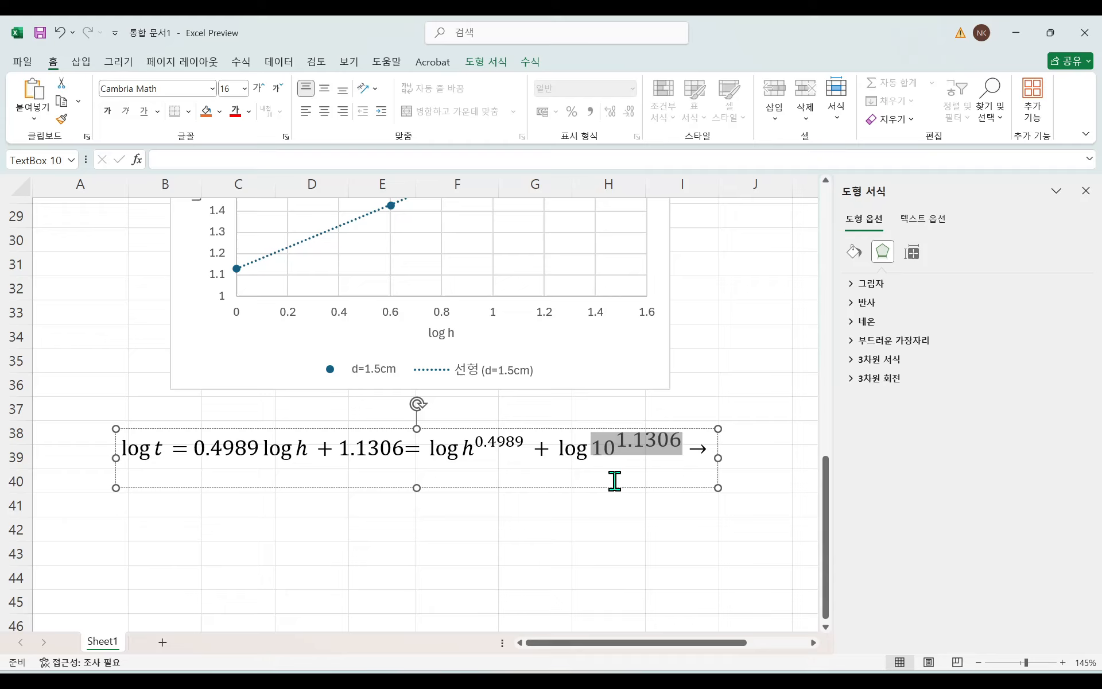
click(524, 447)
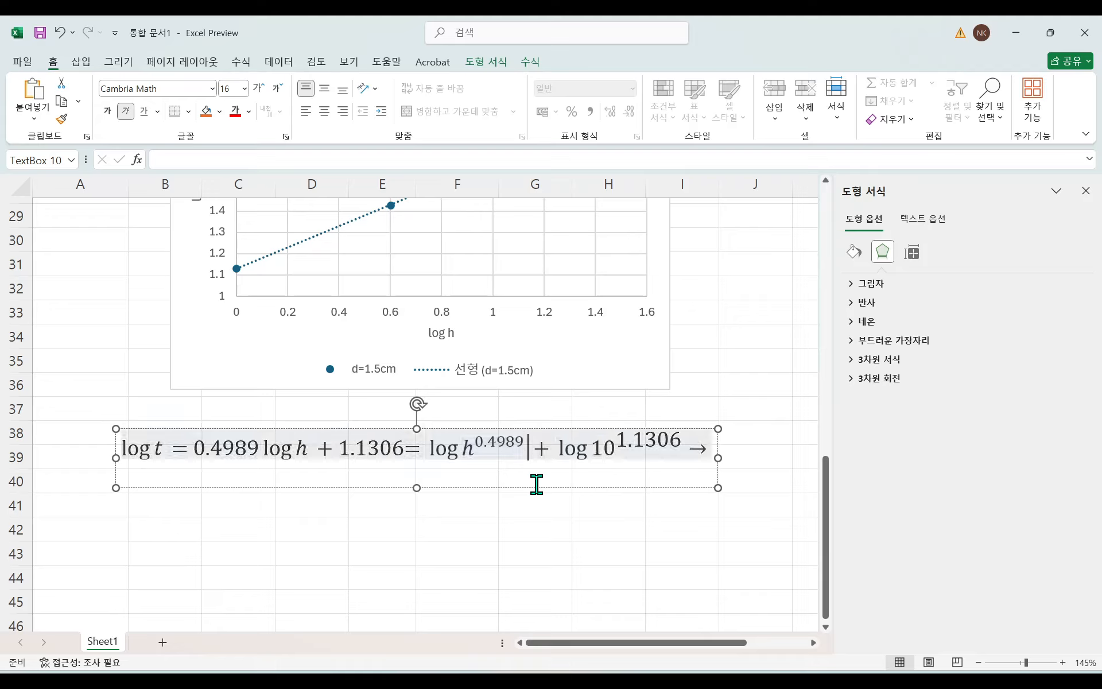
text(\times)
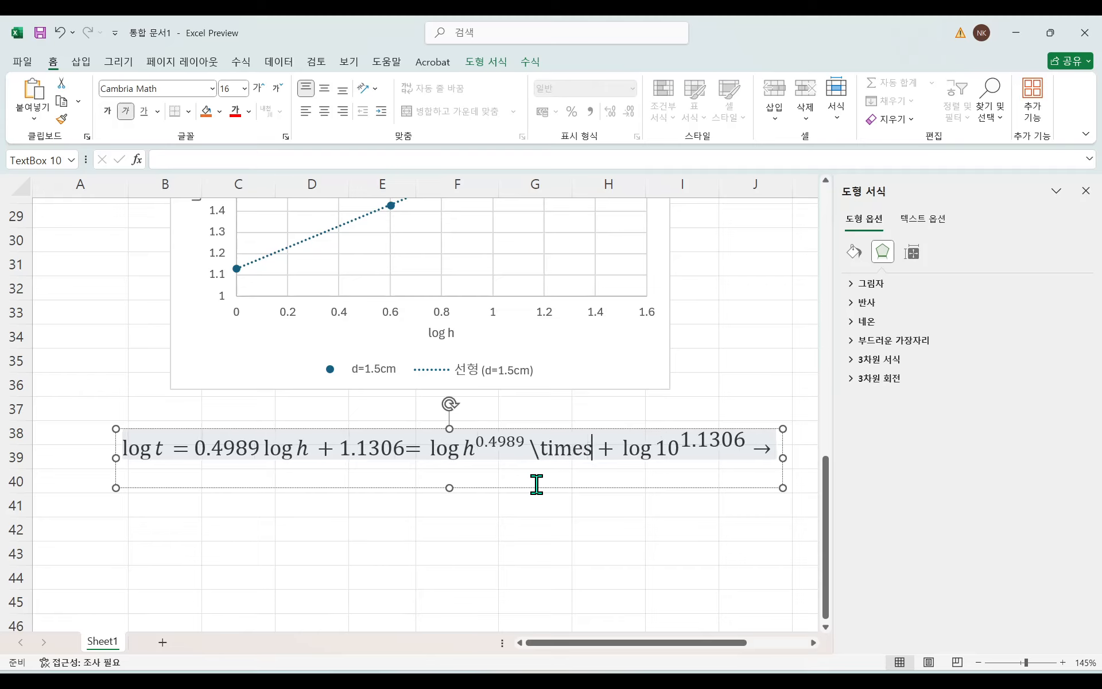
text(10^1.1306)
key(Right)
key(shift+End)
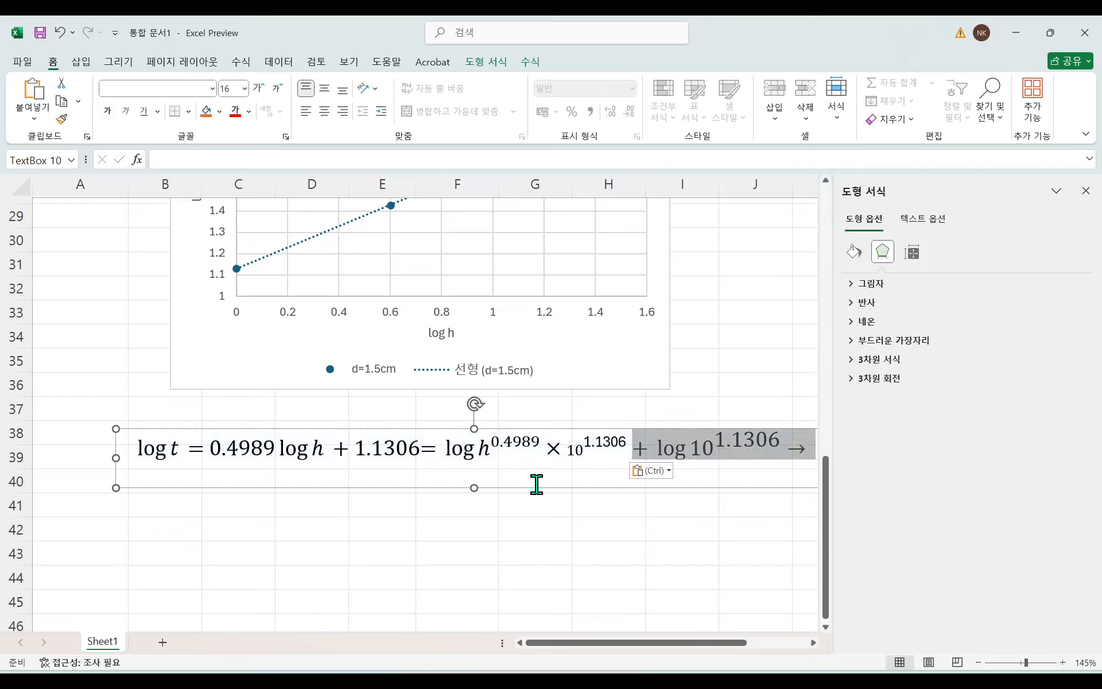
key(Delete)
Step: Enclose h^0.4989 × 10^1.1306 in parentheses as the argument of the last log
key(ctrl+a)
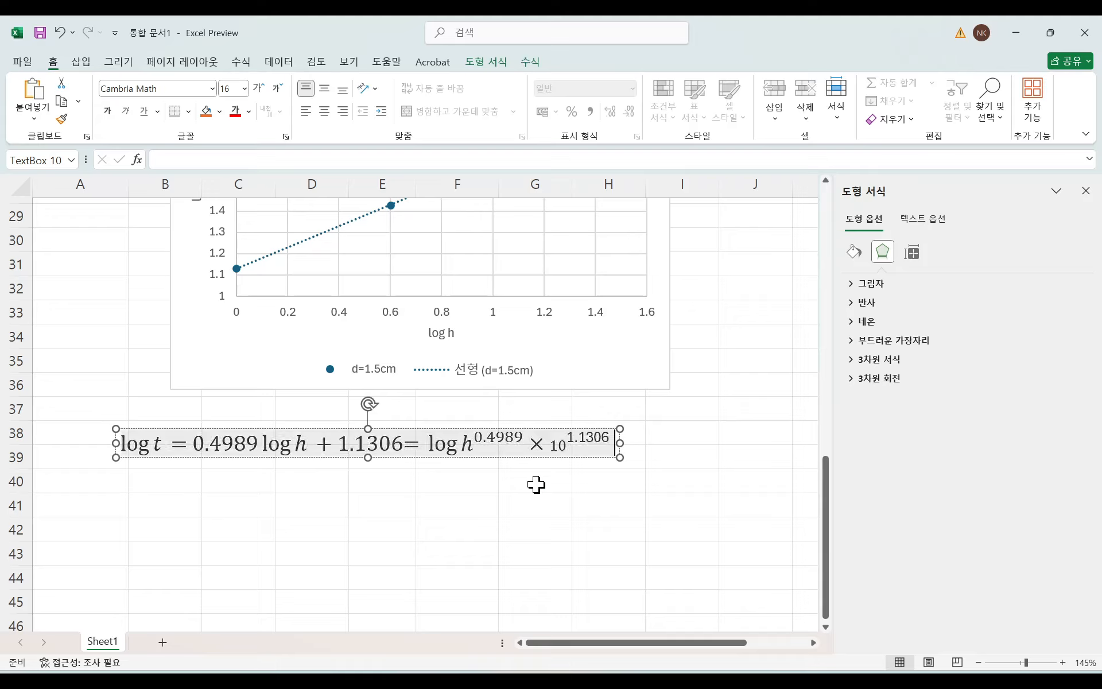
text())
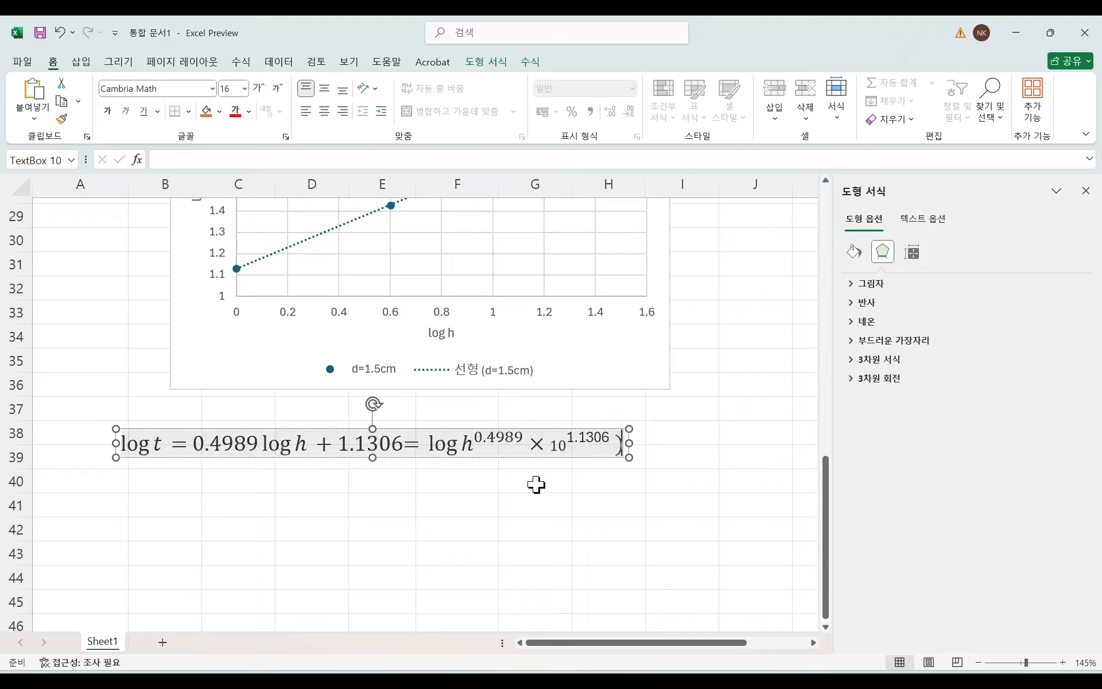
click(463, 442)
text(()
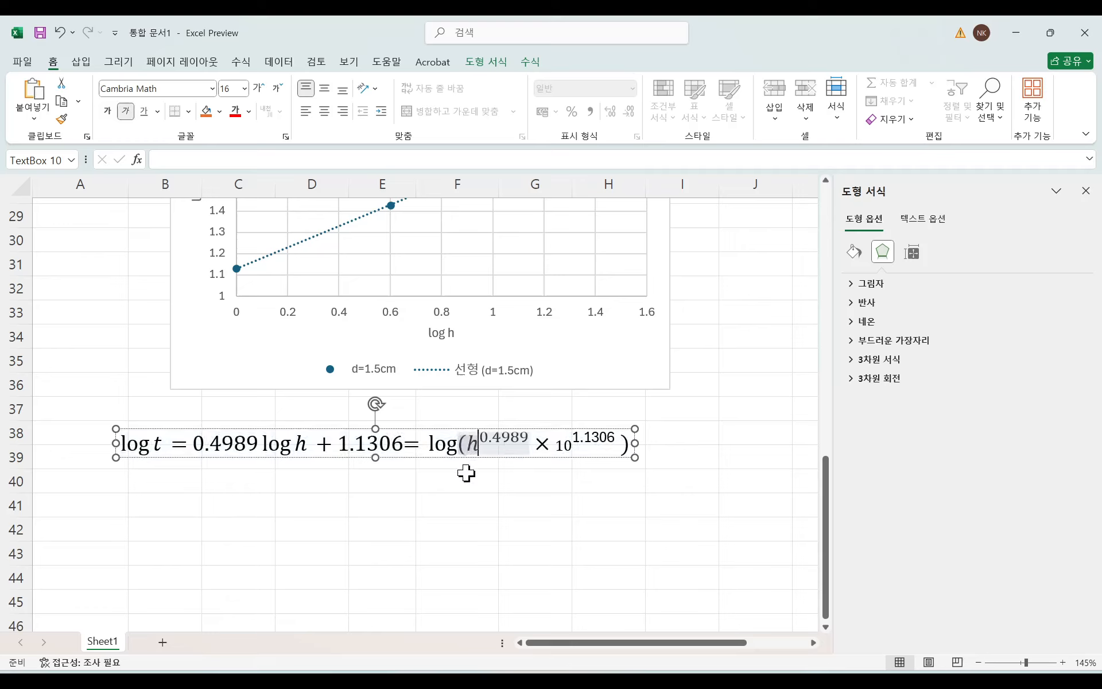
key(Right)
key(Right)
key(Right)
key(Right)
key(Right)
key(Right)
key(Right)
key(Right)
key(Right)
key(Right)
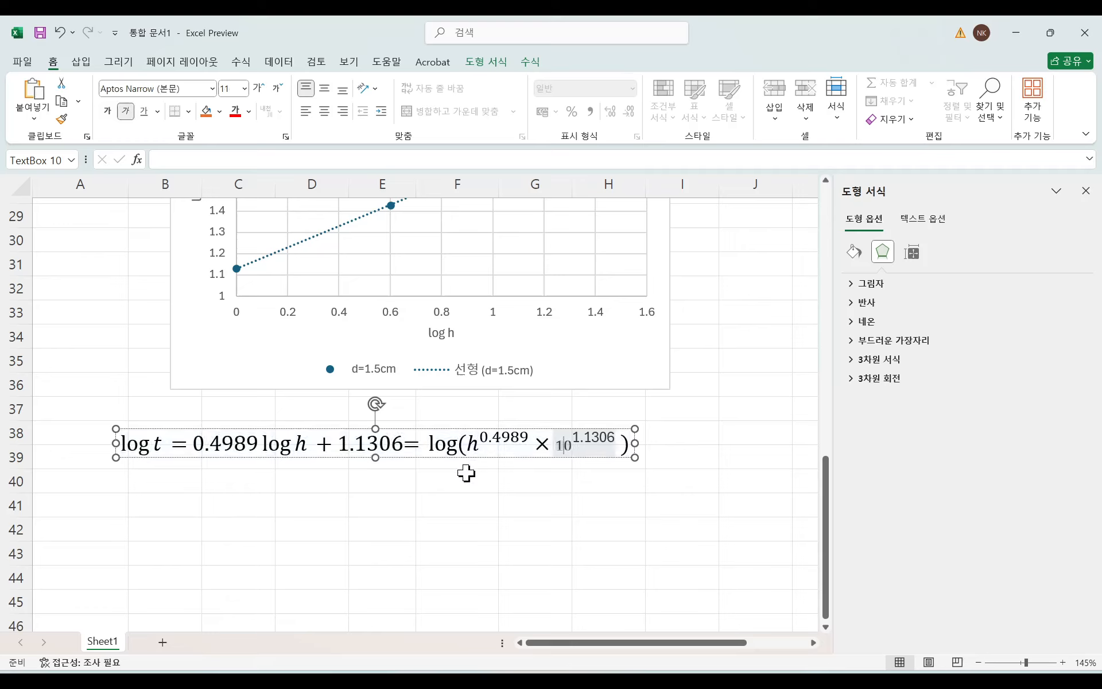
key(Right)
key(Right)
key(Right)
key(Right)
key(Right)
key(Right)
key(Right)
key(Right)
key(Right)
key(Right)
key(Right)
key(Left)
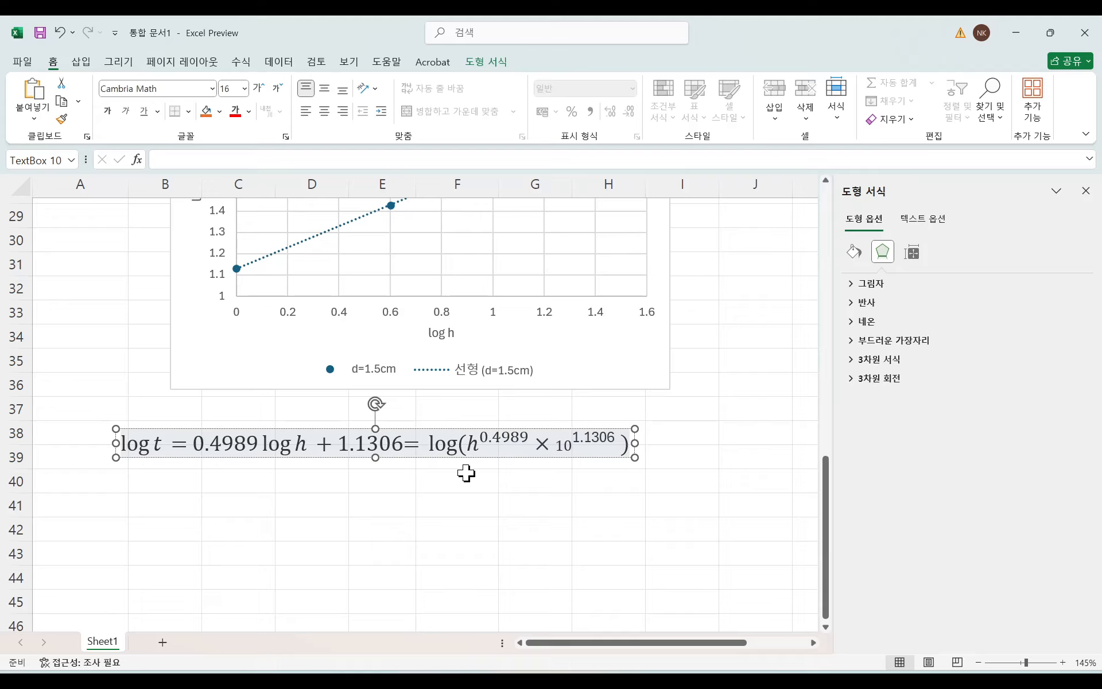
Step: Append t= after the closing parenthesis of the last log in the equation
double_click(154, 440)
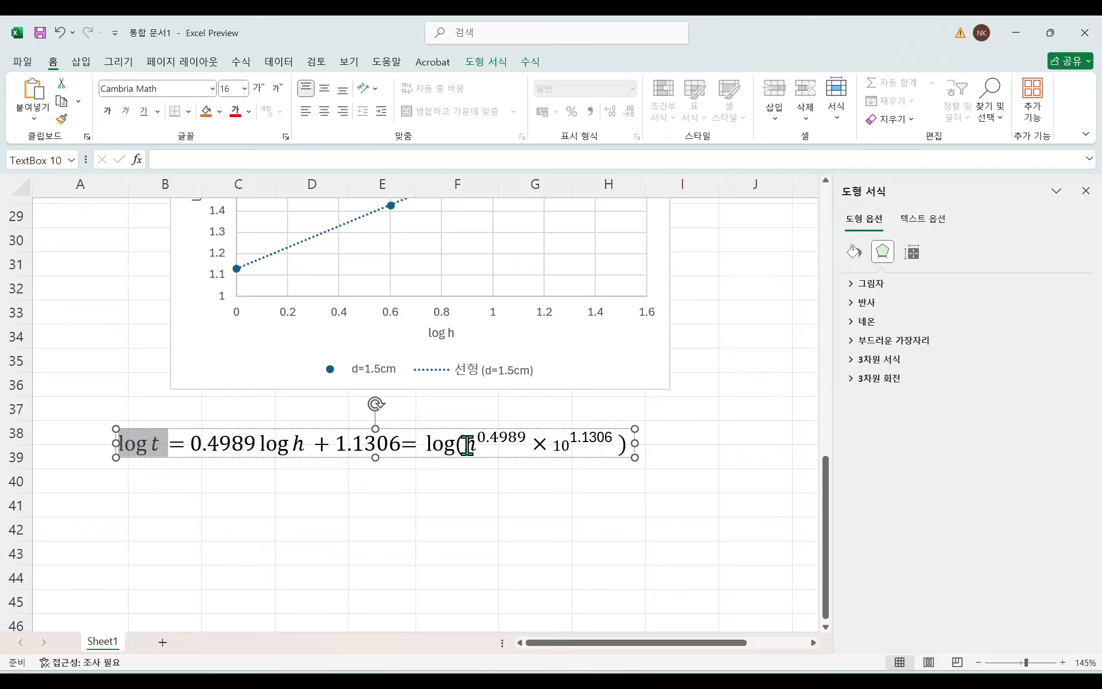
drag(462, 443, 588, 445)
click(570, 447)
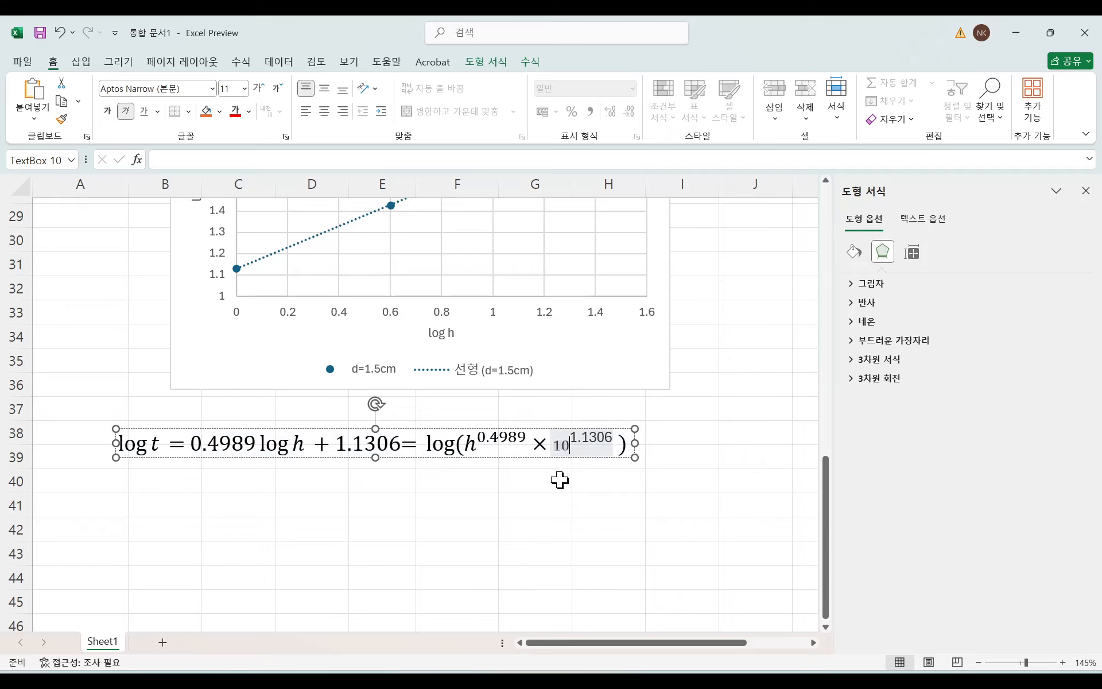
scroll(597, 465, down, 2)
click(627, 345)
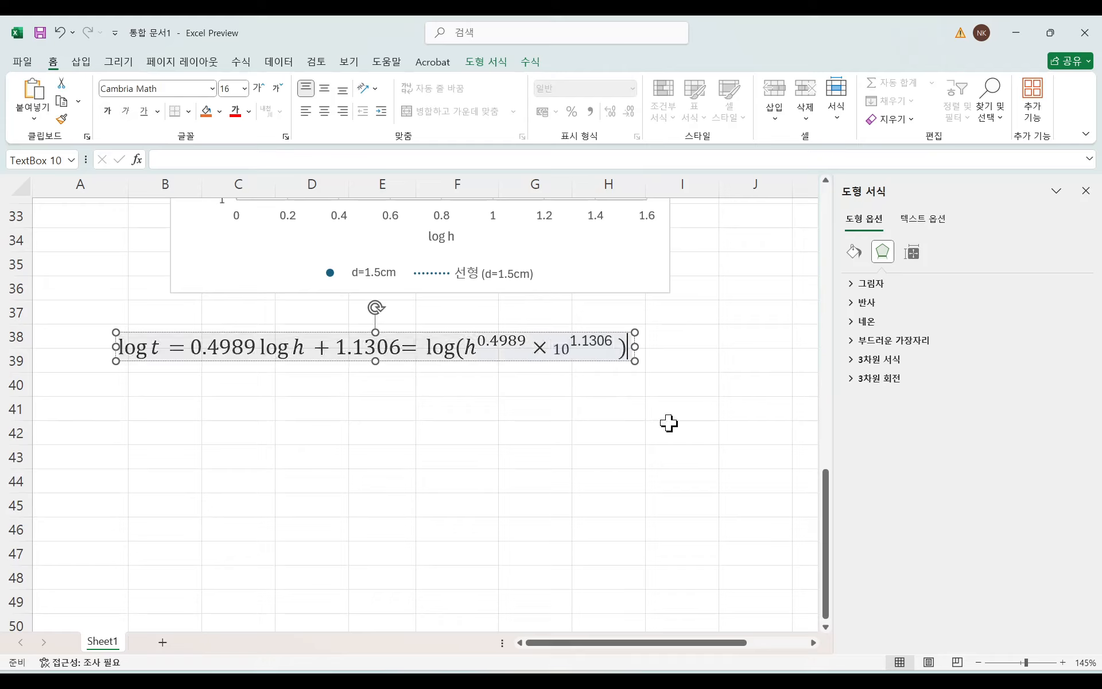
text(t=)
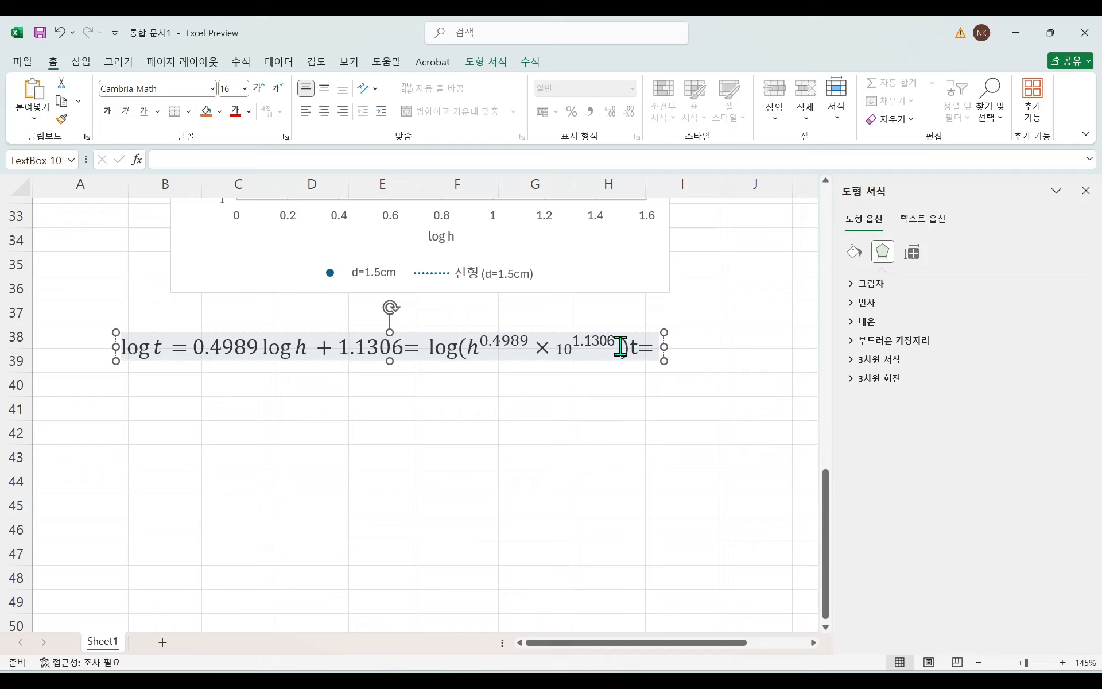
drag(620, 346, 472, 349)
click(474, 348)
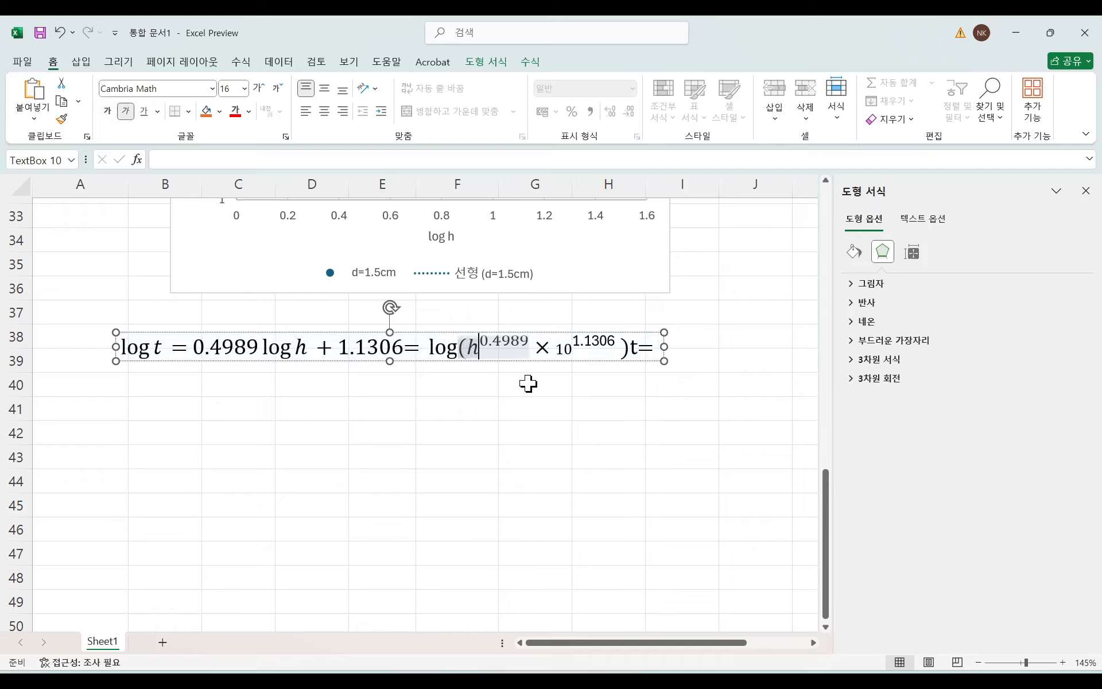
key(shift+Right)
key(shift+Right)
key(shift+Right)
key(shift+Right)
key(shift+Right)
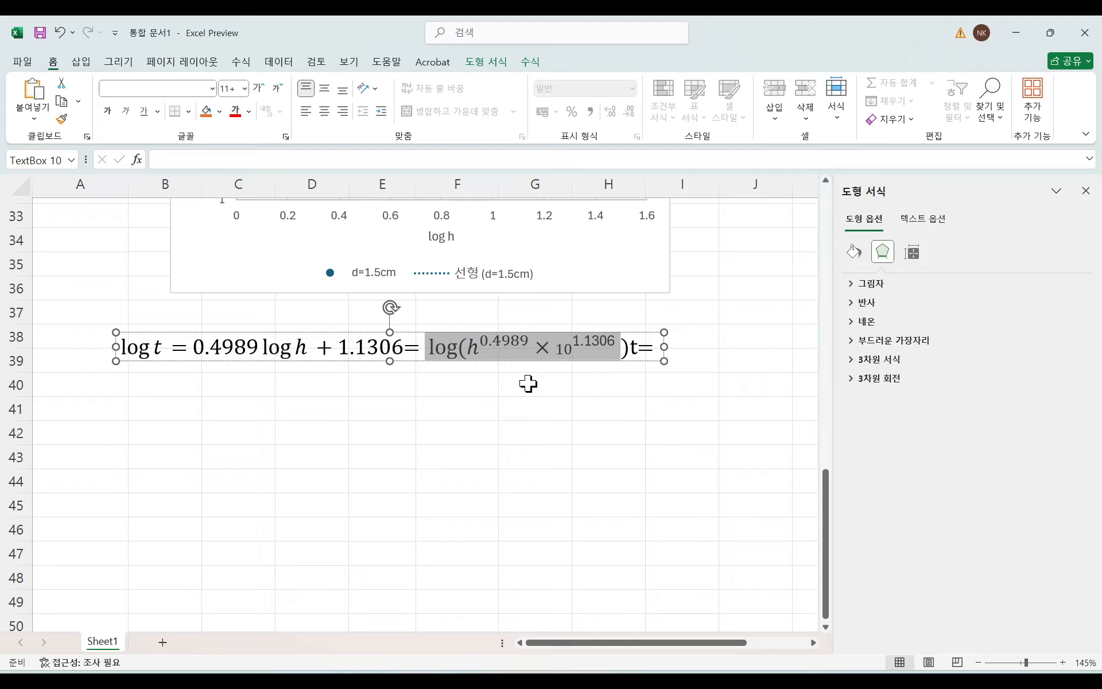
click(655, 376)
Step: Remove the separate closing parenthesis after 10^1.1306 in the equation
click(621, 348)
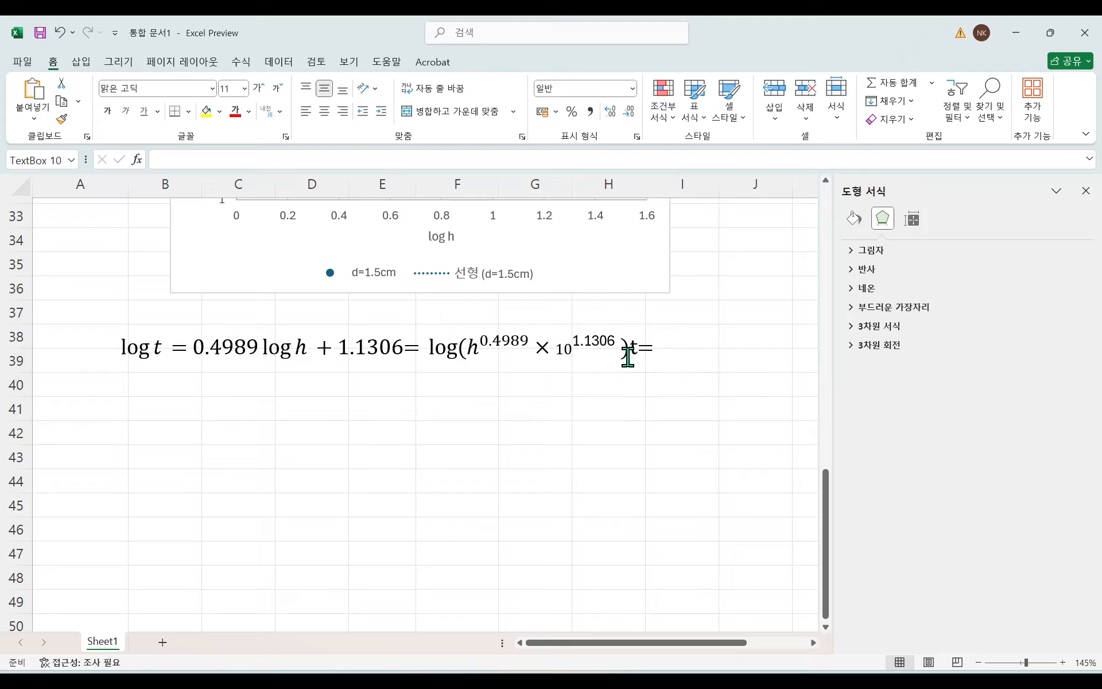
key(Delete)
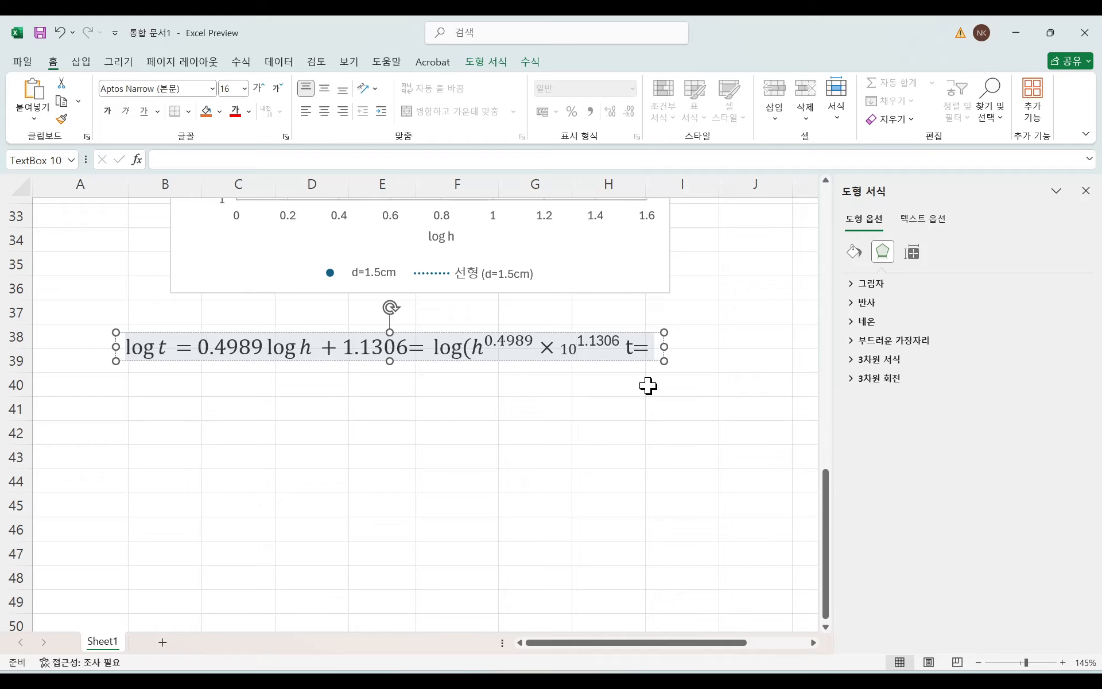
text())
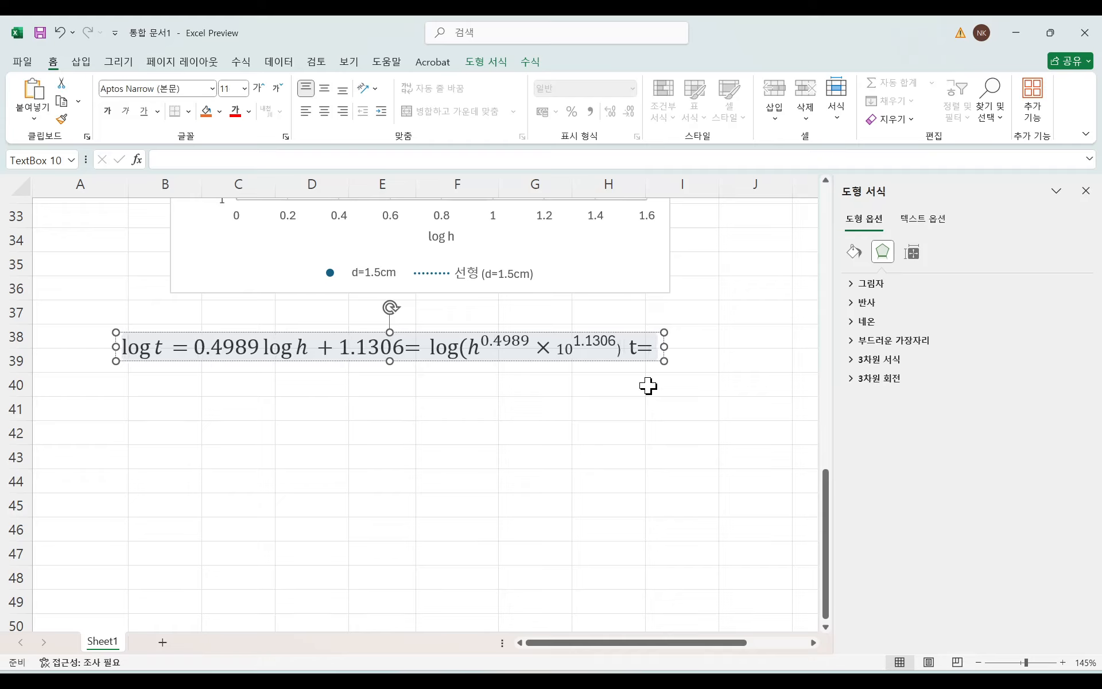
key(BackSpace)
key(shift+Left)
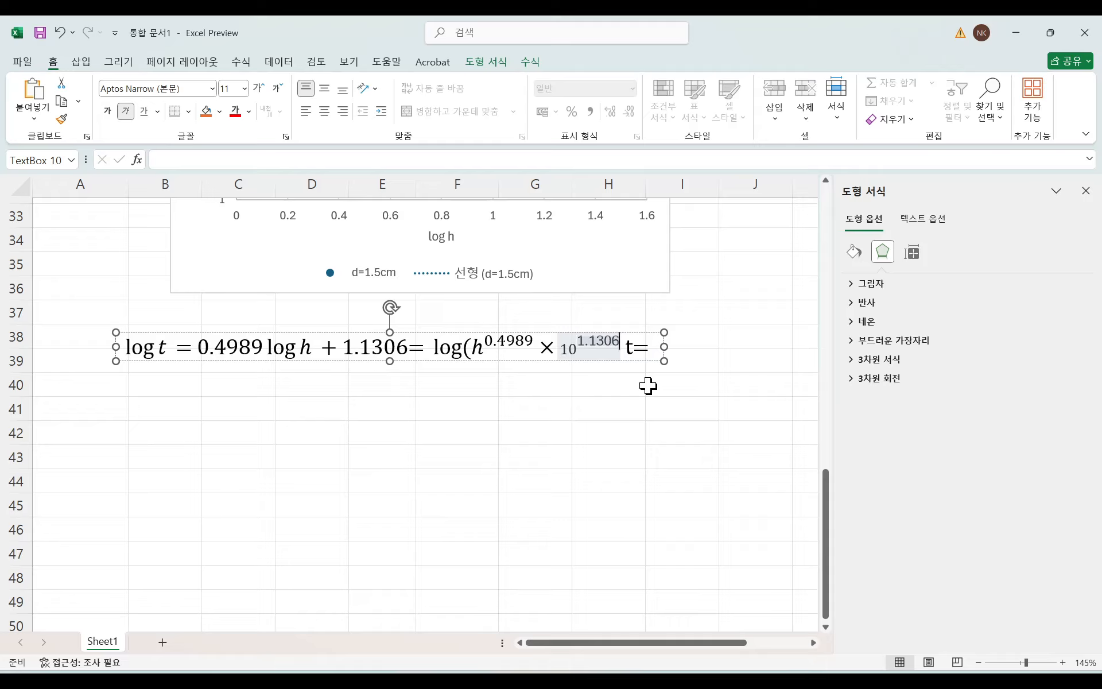
key(Right)
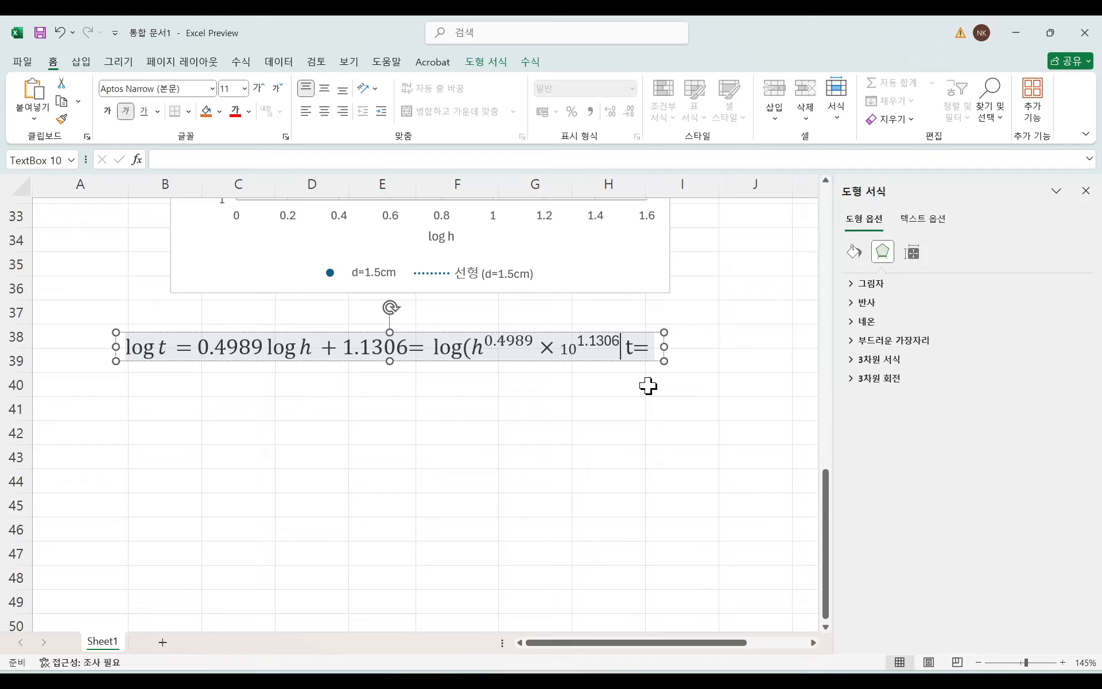
Step: Enter × 10^1.1306) directly after h^0.4989 within the argument of the last log
click(526, 343)
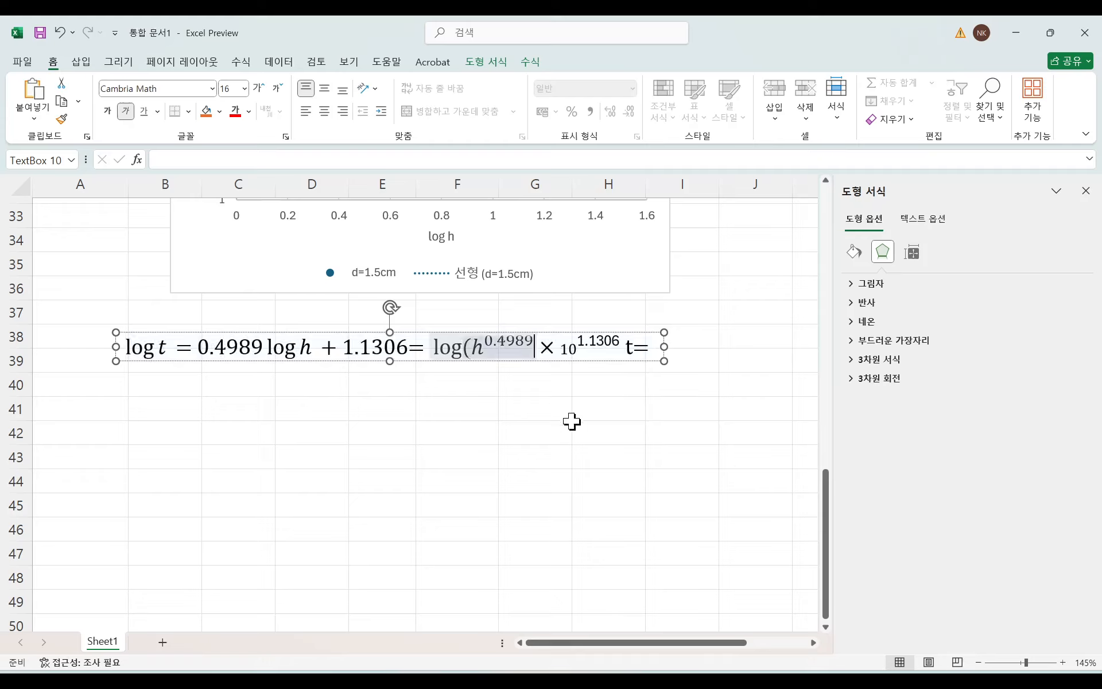
text(imes )
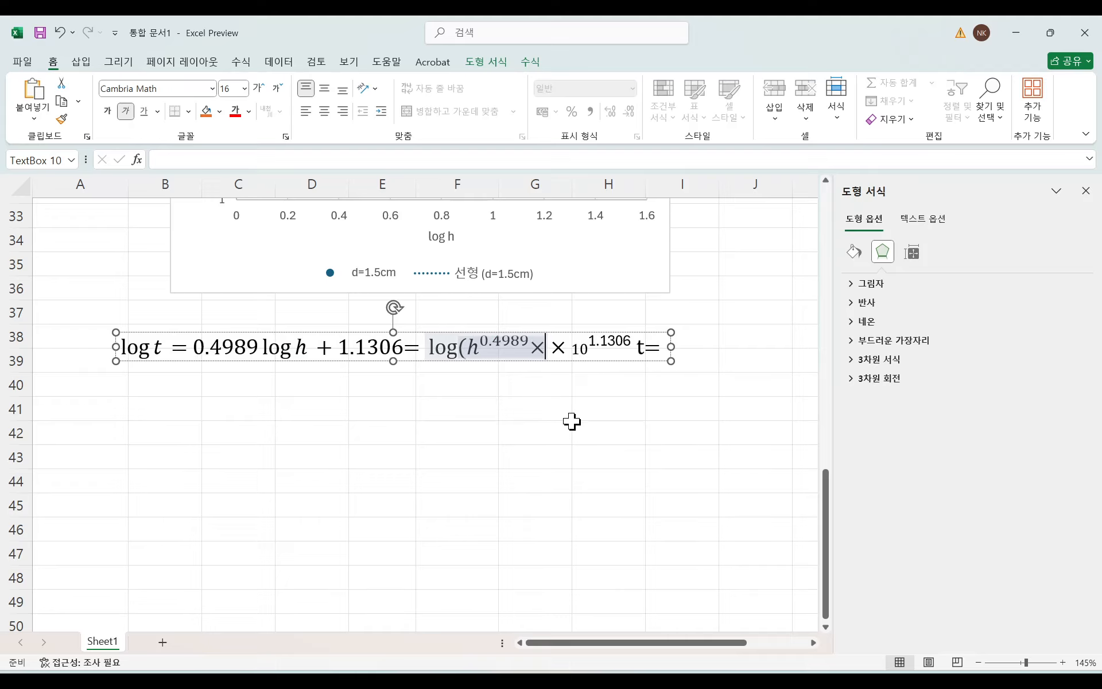
text(10^1.1306))
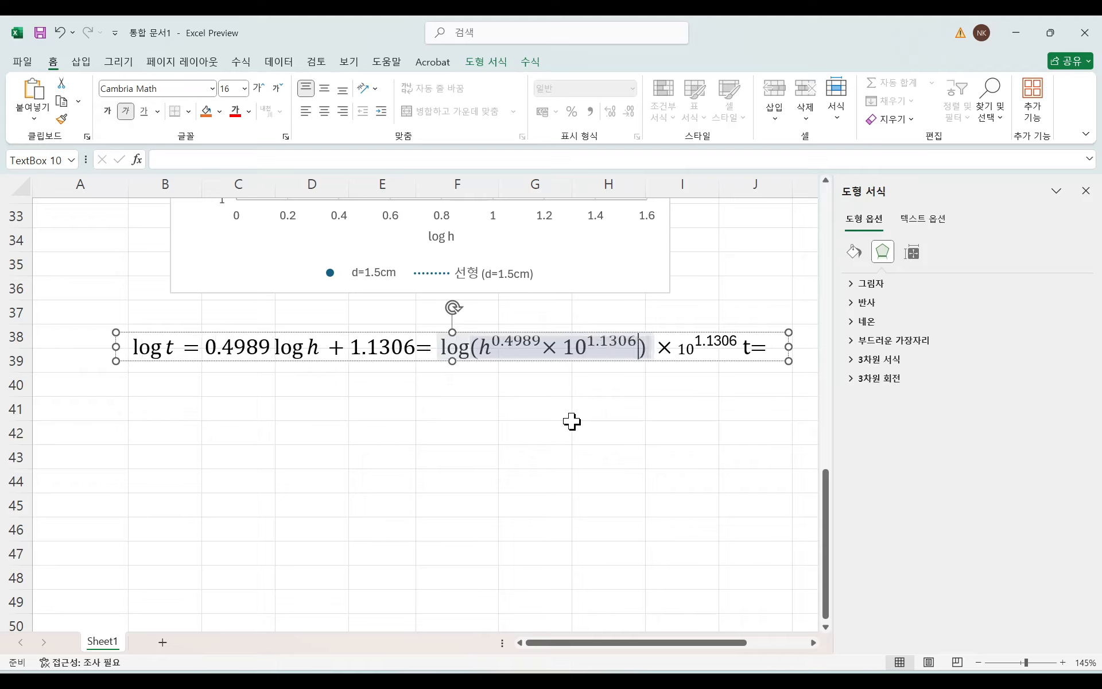
Step: Delete the duplicate × 10^1.1306 between the completed log term and t=
key(BackSpace)
key(ctrl+c)
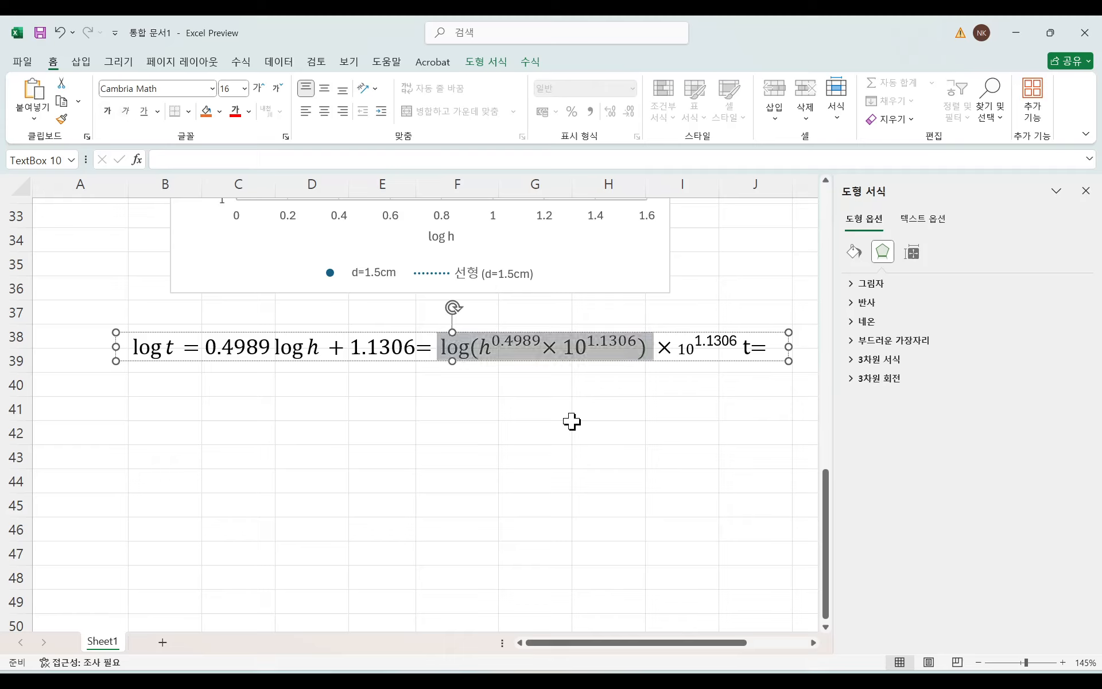
key(BackSpace)
key(ctrl+z)
key(Right)
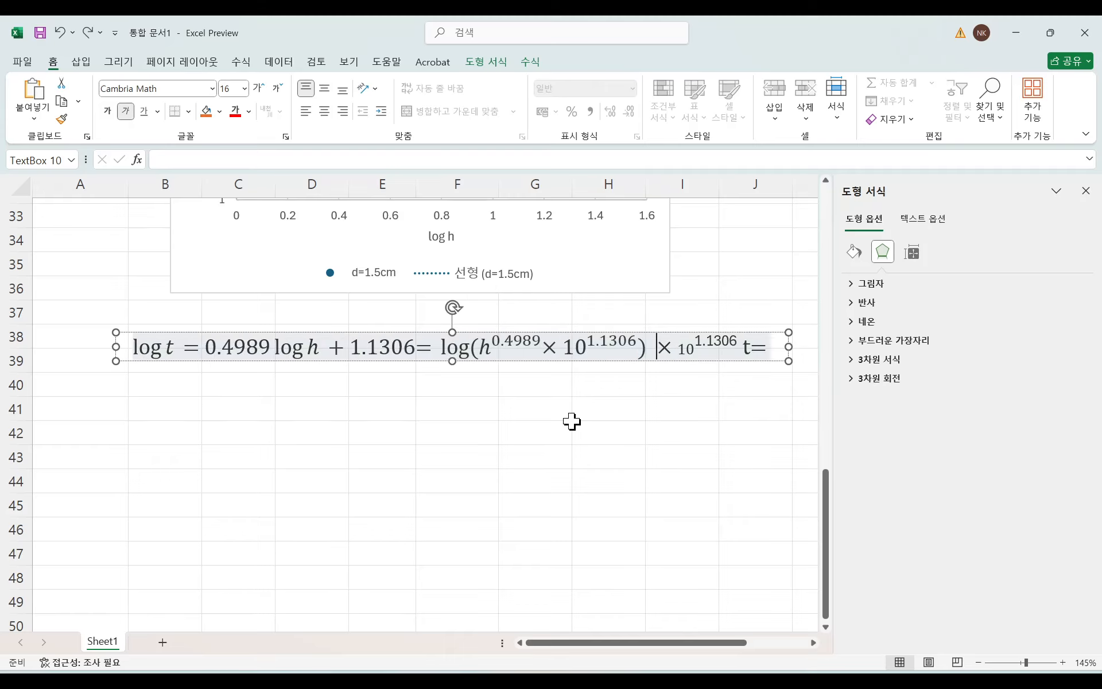
key(Delete)
key(Delete)
key(Delete)
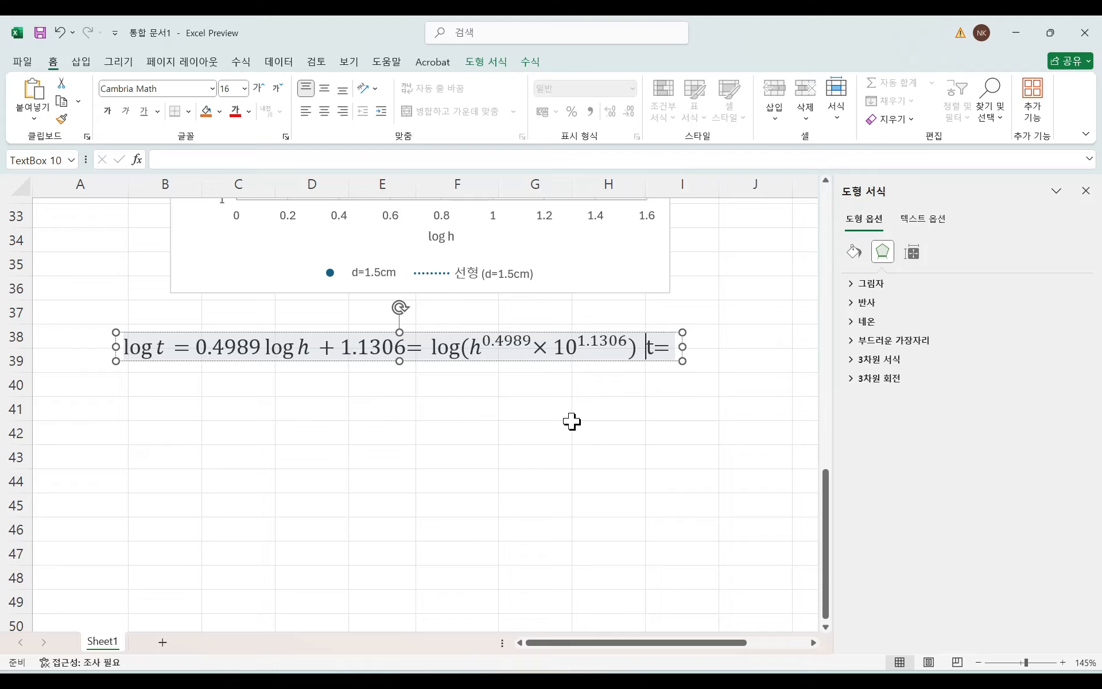
Step: Move t= onto a second line below the equation and make it italic
key(Return)
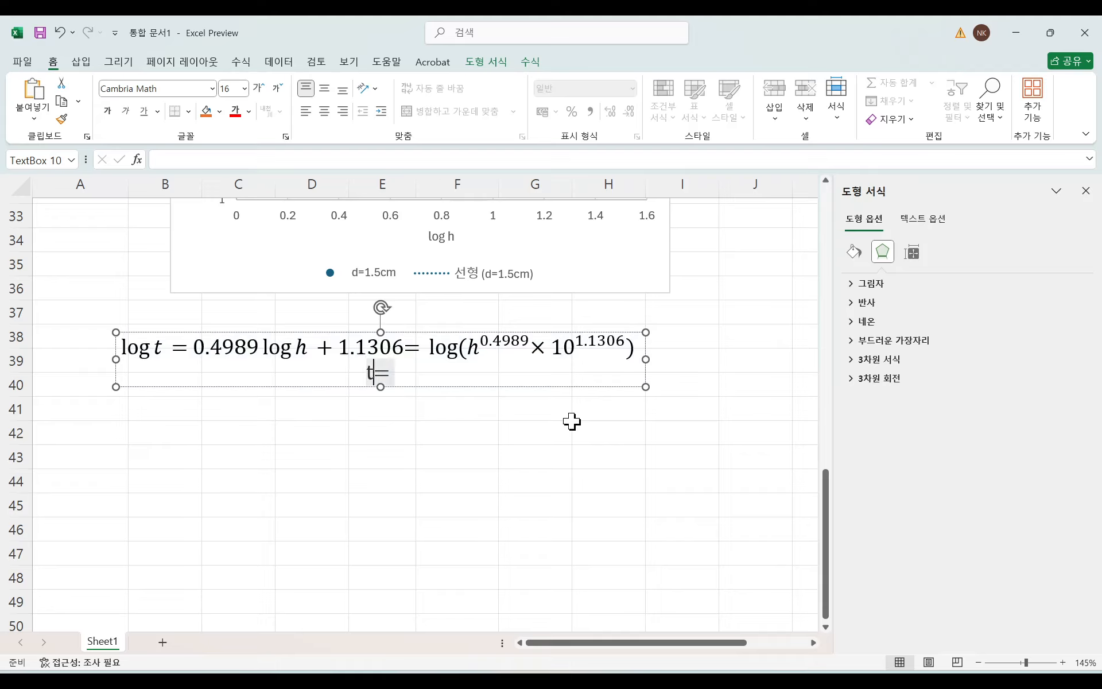
key(ctrl+i)
text(=)
key(Delete)
Step: Copy the log's argument (h^0.4989 × 10^1.1306) and paste it after t= on the second line
double_click(472, 347)
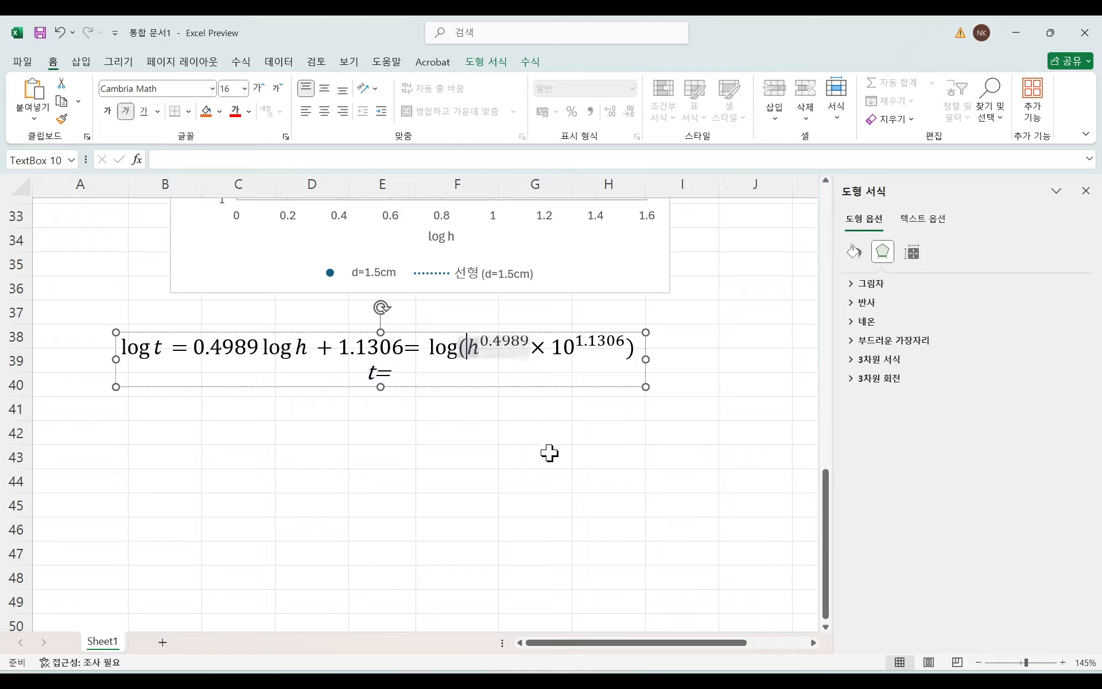
key(shift+Right)
key(shift+Right)
key(shift+Right)
key(shift+Right)
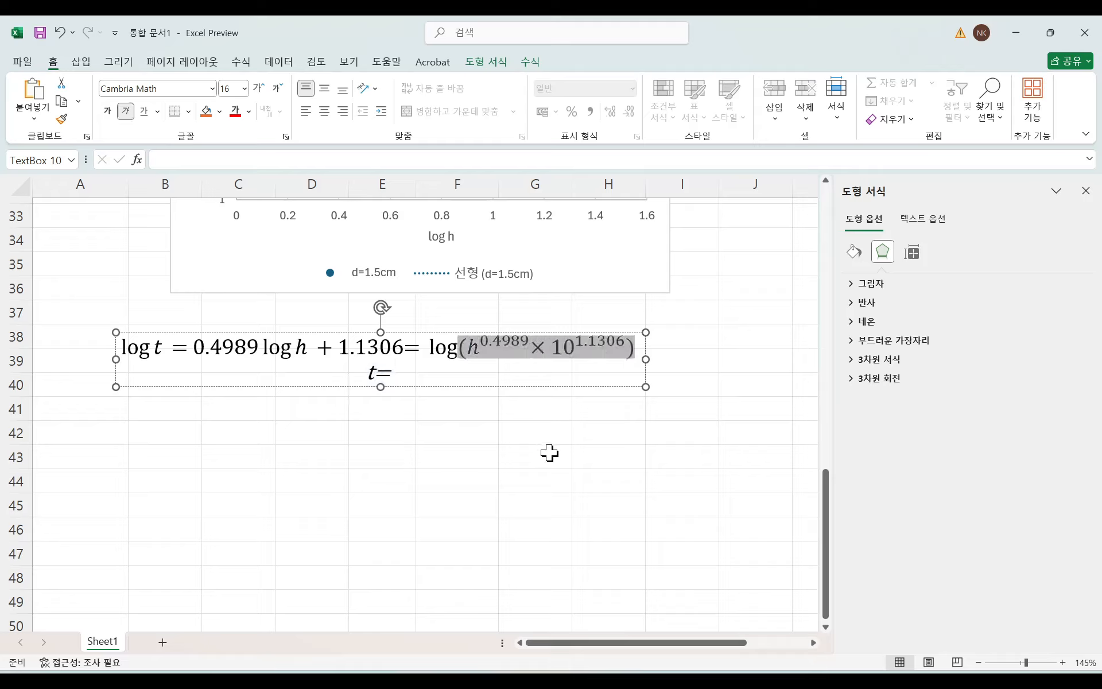
click(405, 373)
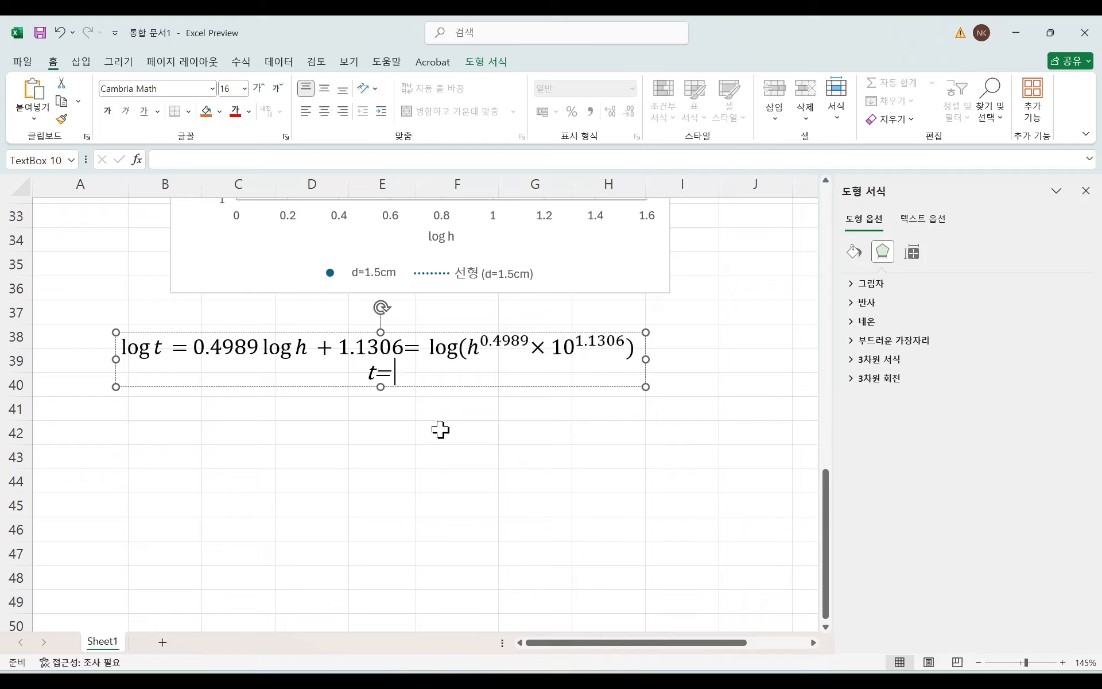
key(ctrl+v)
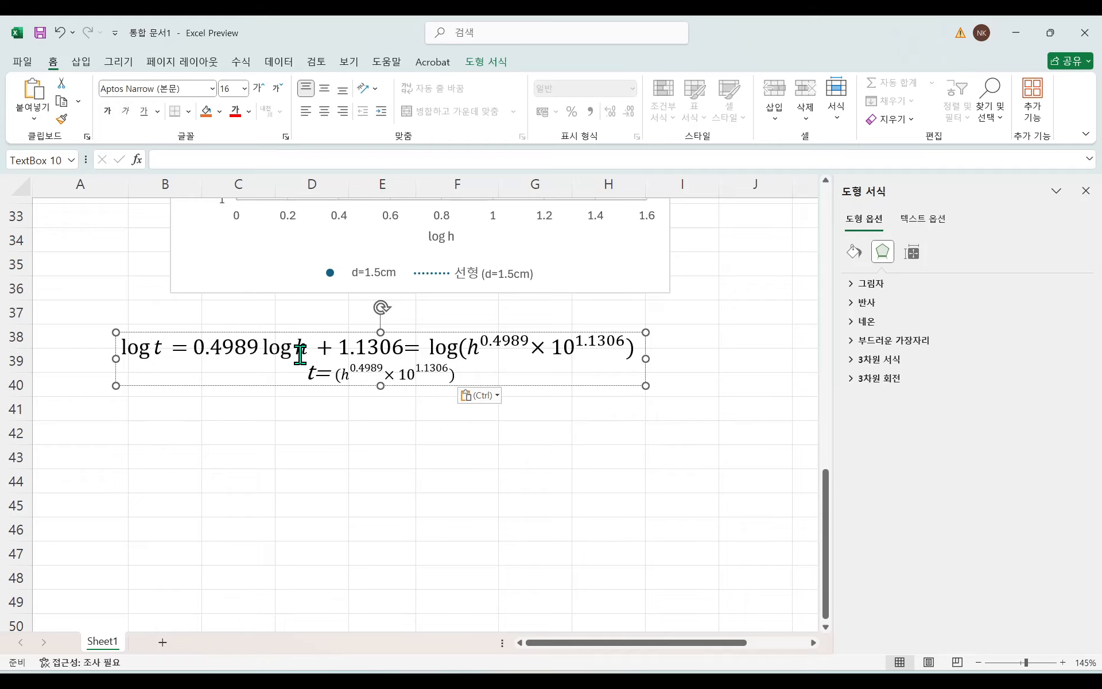
click(334, 375)
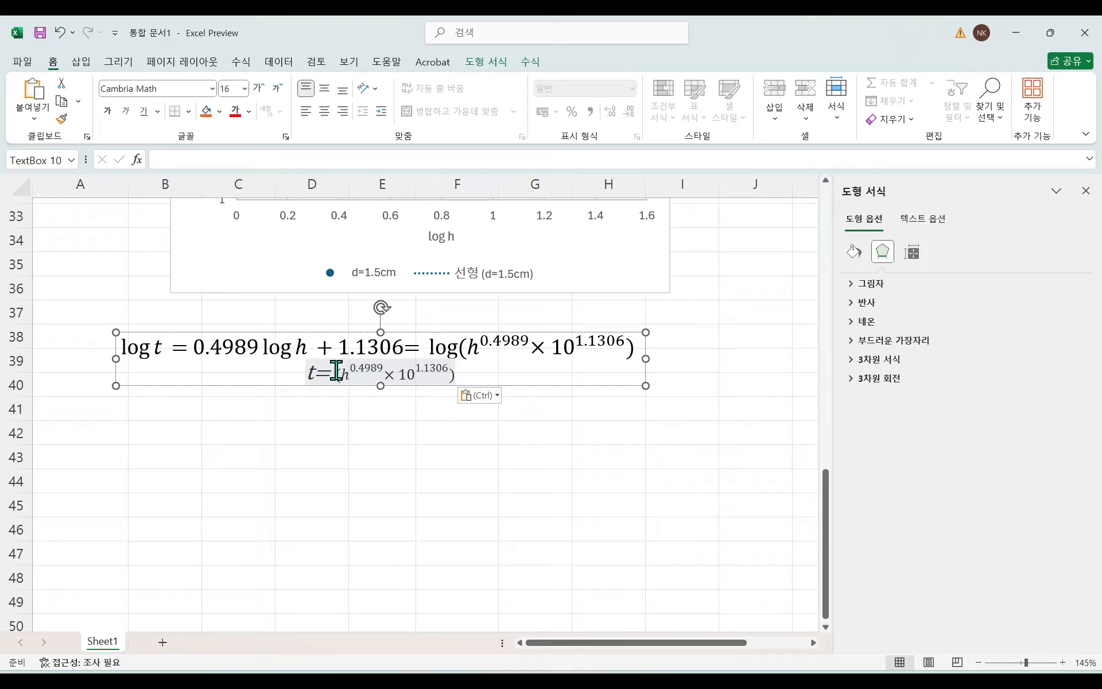
double_click(406, 374)
drag(437, 374, 446, 376)
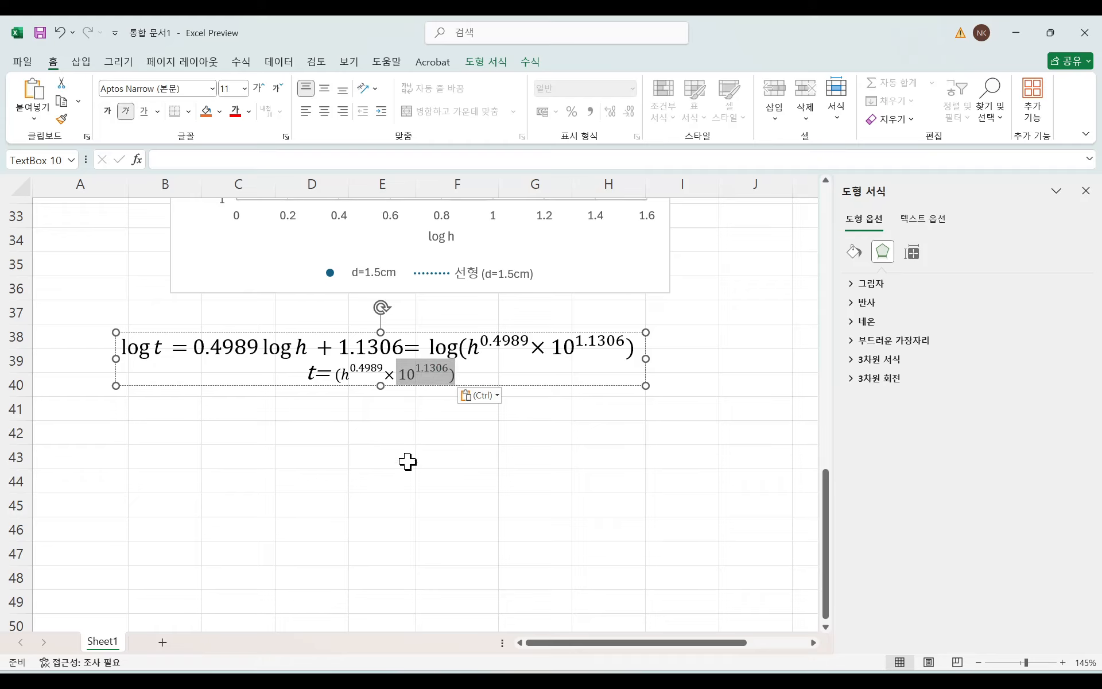
click(355, 378)
click(343, 378)
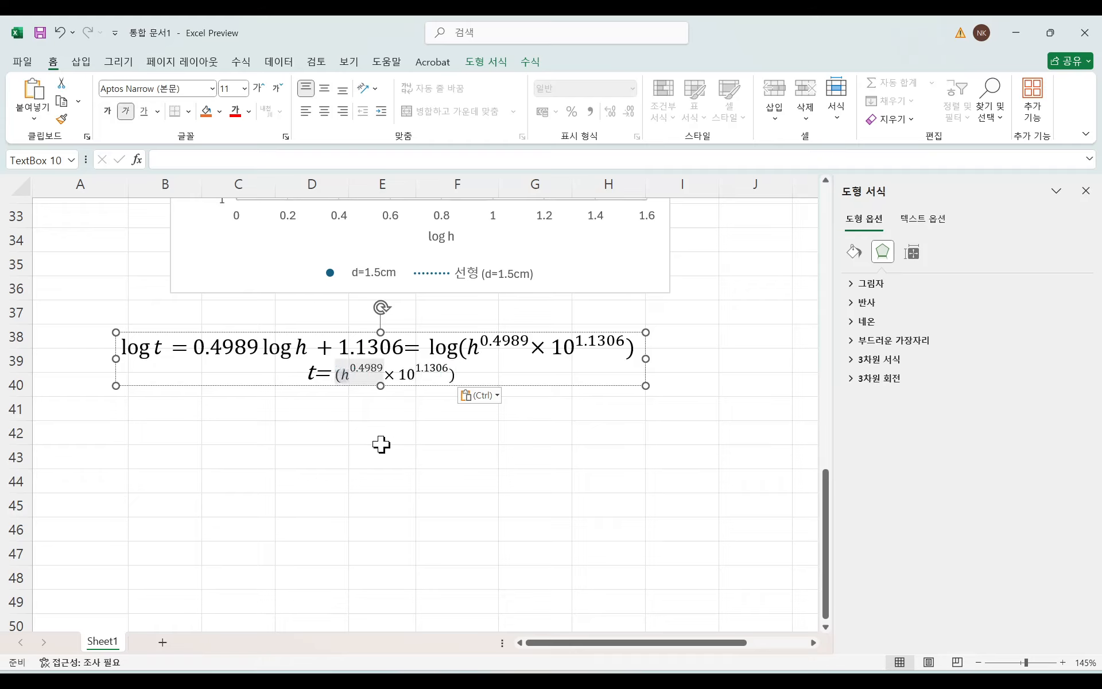
key(shift+Right)
key(shift+Right)
key(shift+Right)
Step: Insert 10^1.1306 between t= and the parenthesised expression on the second line
key(Left)
key(Left)
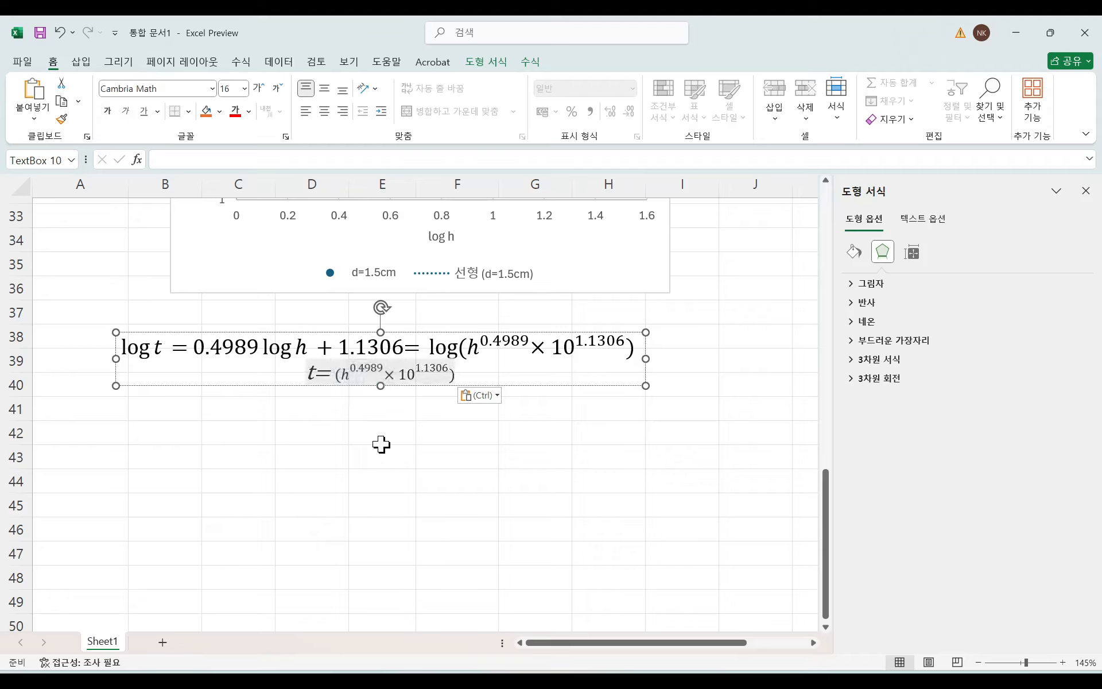
text(10^)
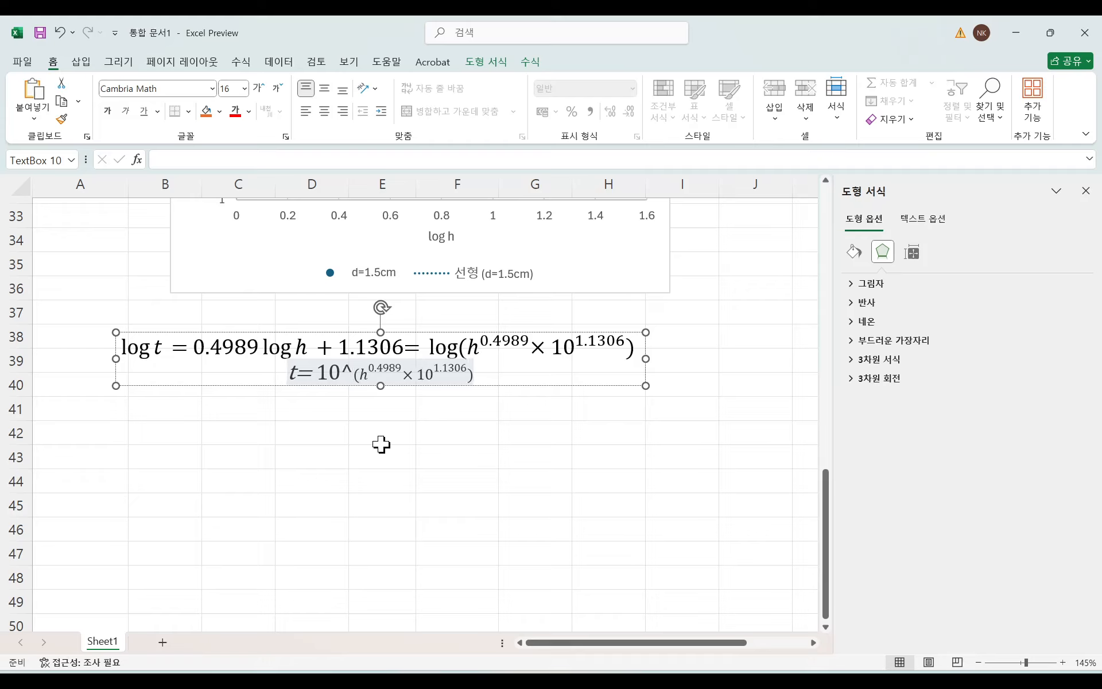
text(1.130)
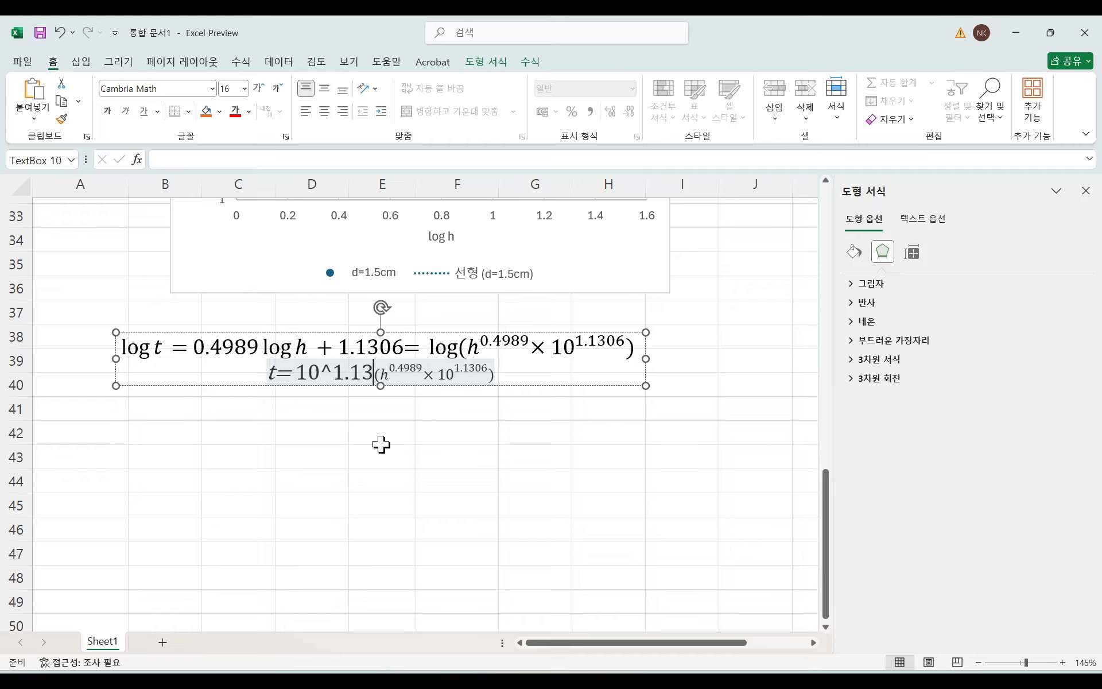
text(6)
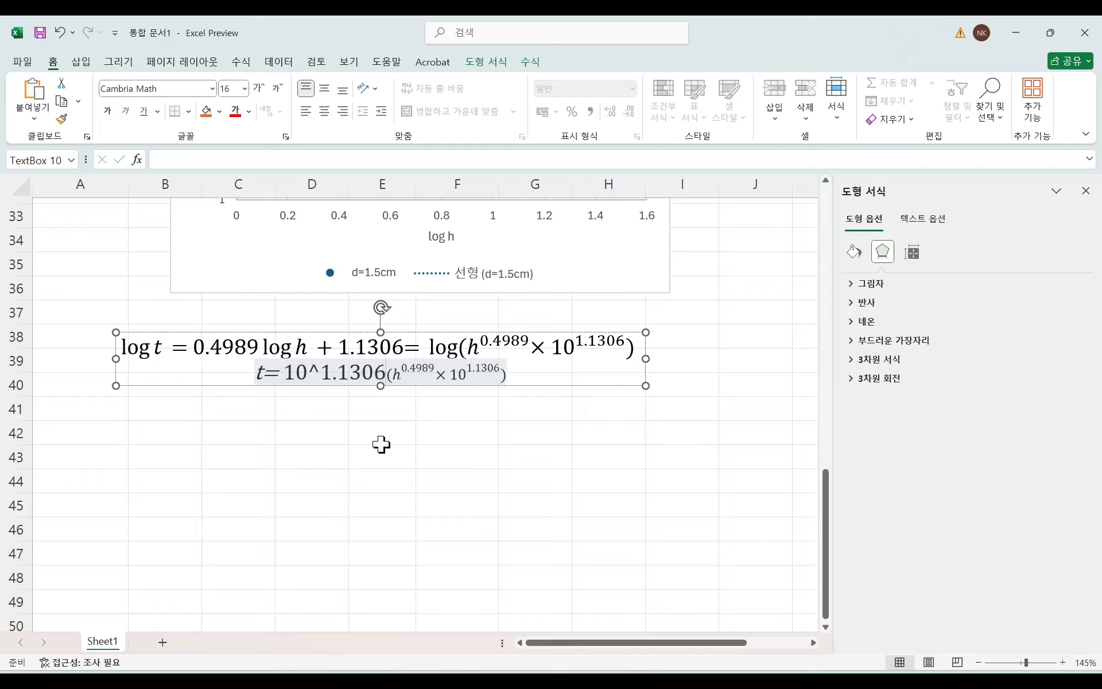
key(BackSpace)
key(Left)
key(Left)
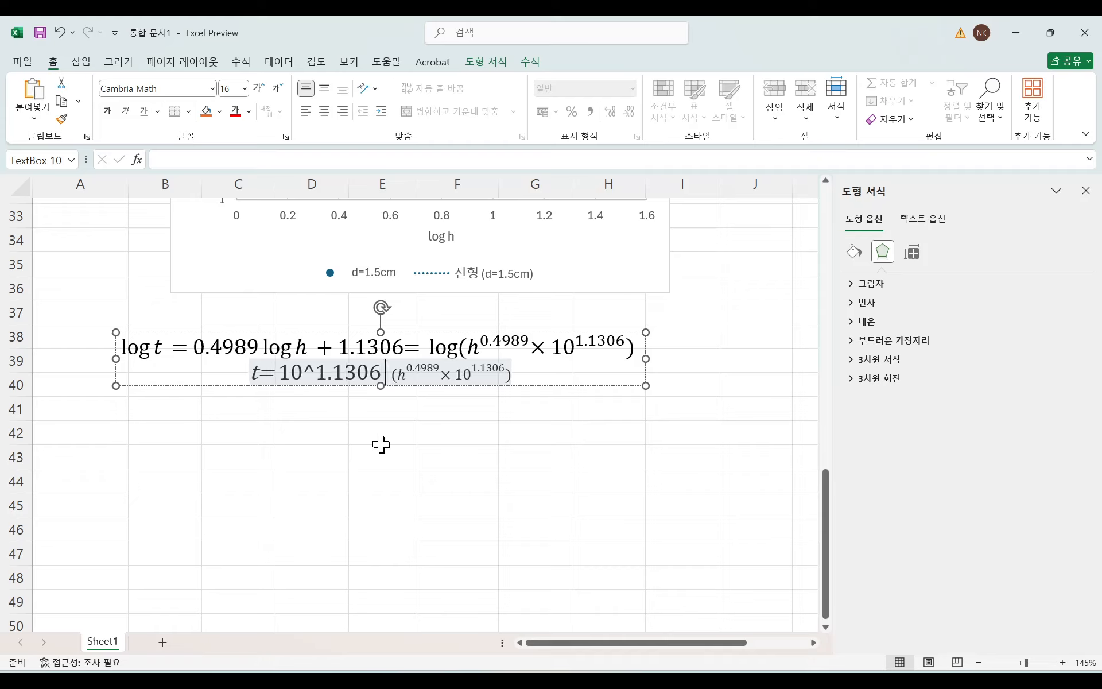
Step: Delete the entire second line starting with t= from the equation's text box
double_click(270, 378)
click(271, 377)
key(shift+End)
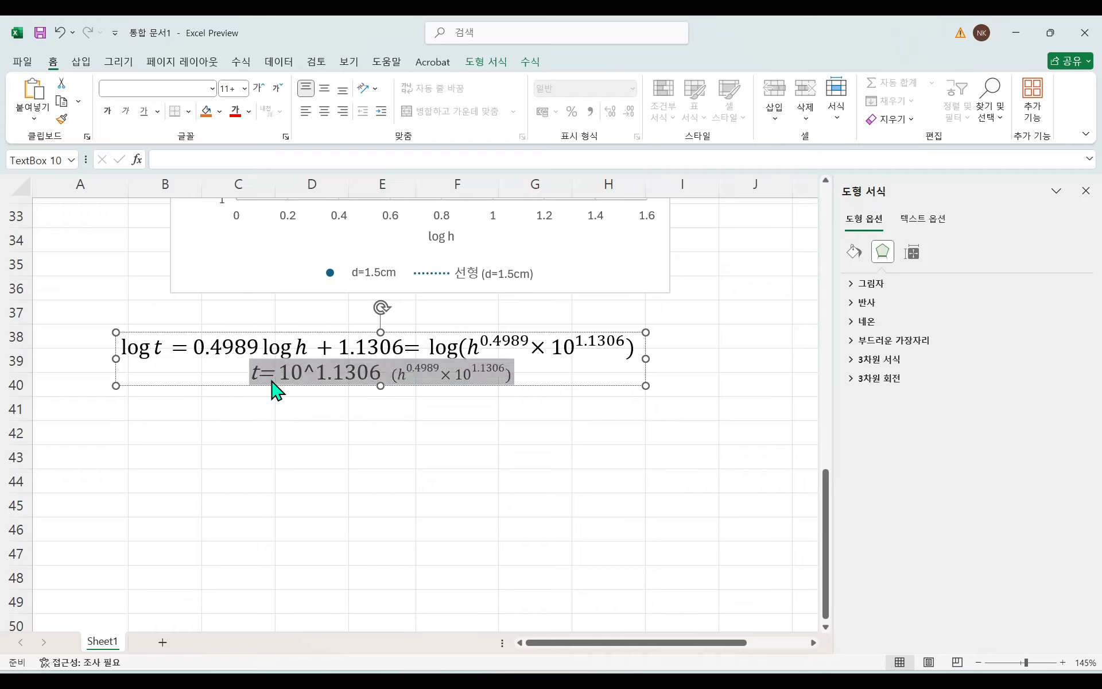
key(BackSpace)
key(BackSpace)
click(291, 413)
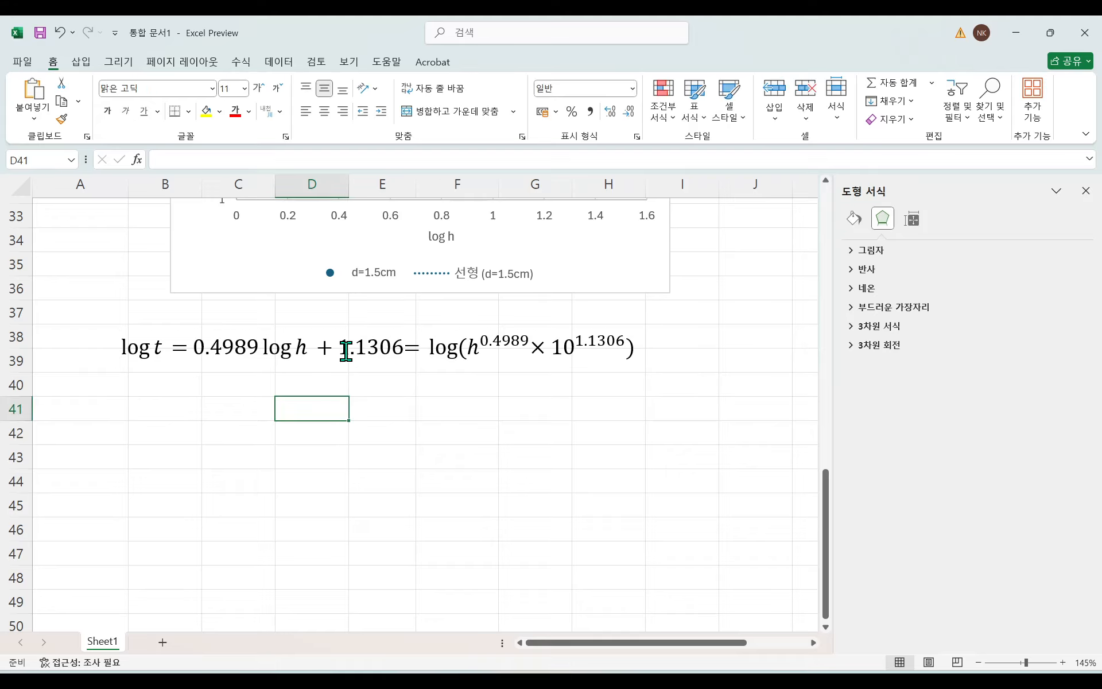
Step: Select cell B41 below the equation and insert a new blank equation on the sheet
click(131, 409)
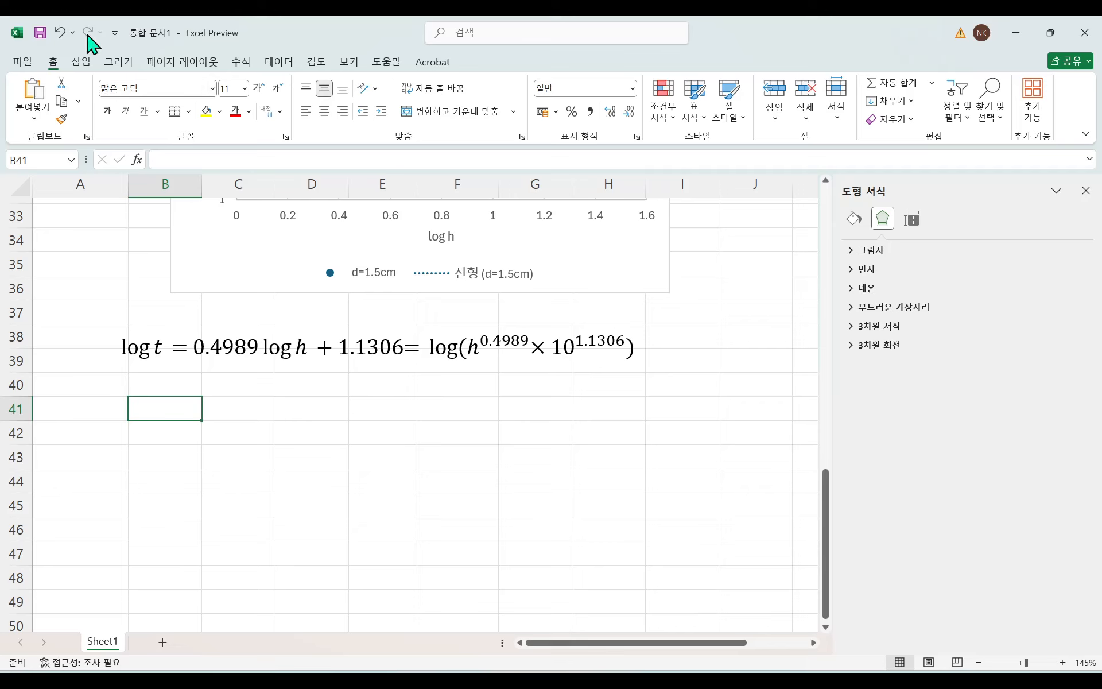
click(86, 60)
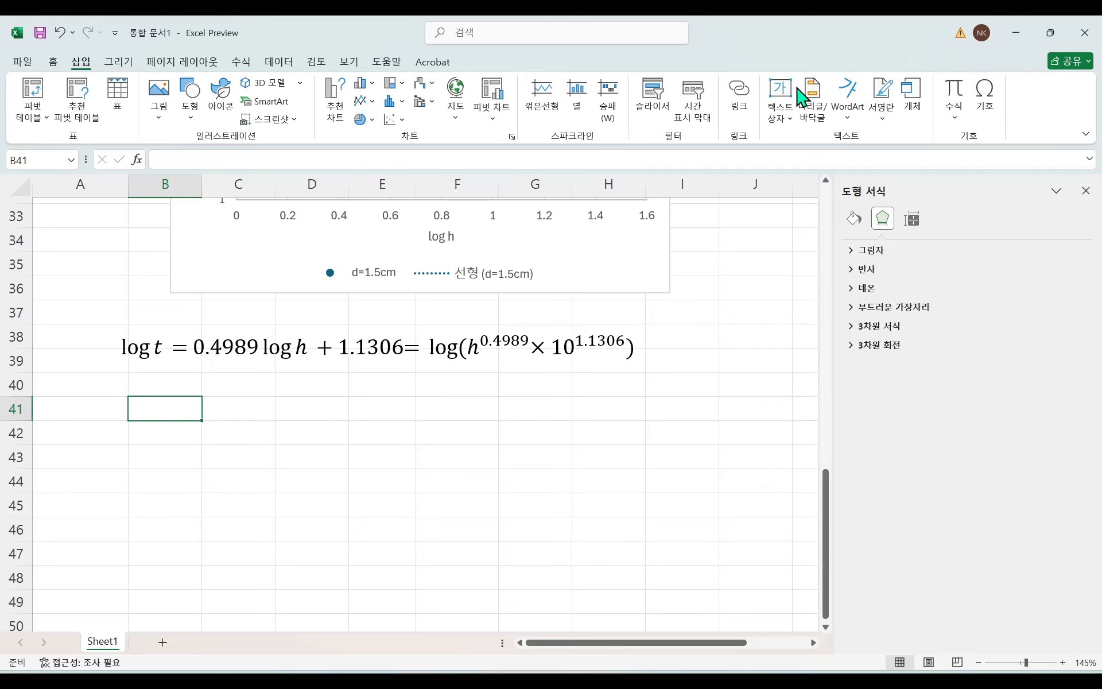
click(953, 96)
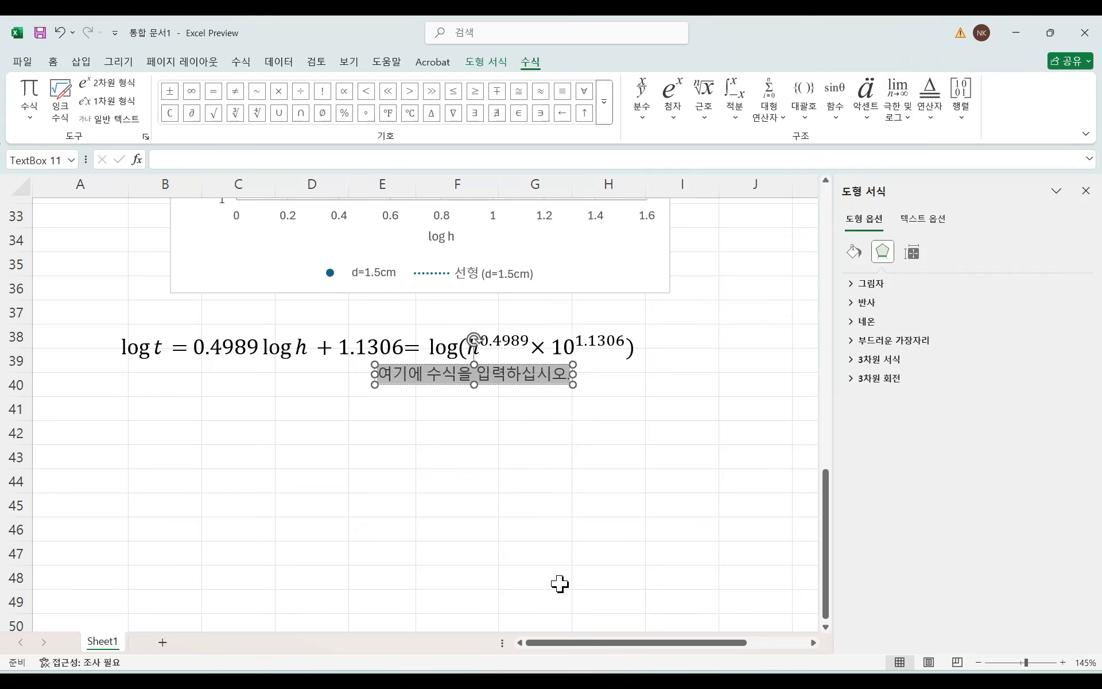
Step: Enter t = 10^1.1306 in the new blank equation, with 1.1306 built up as a superscript
text(t = )
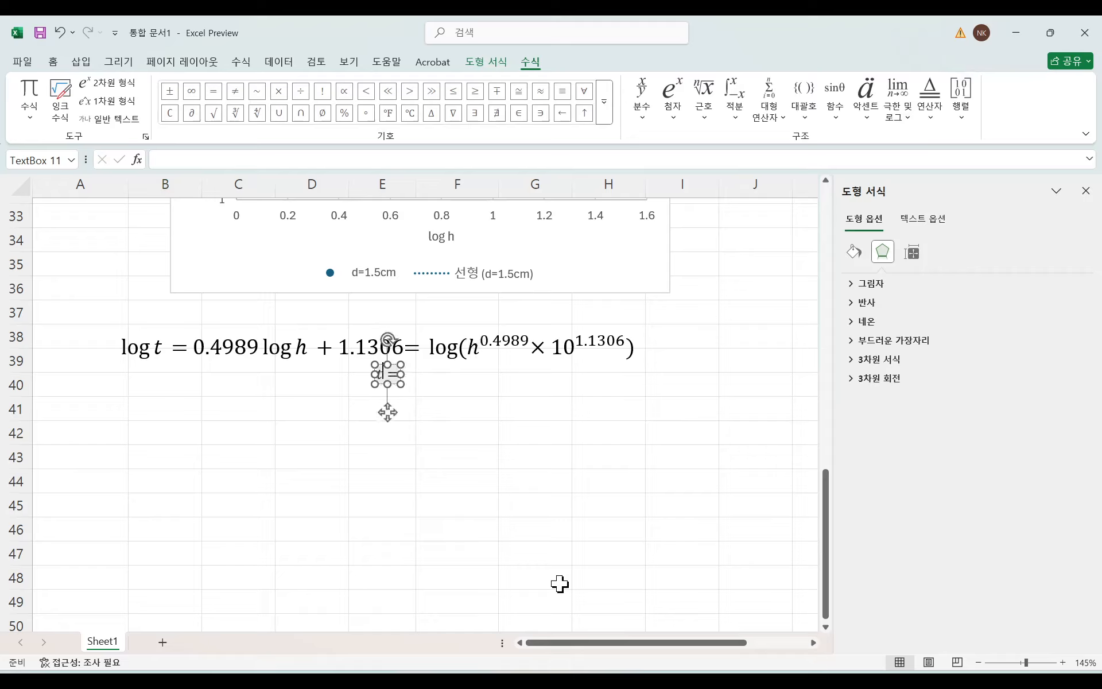
text(10^)
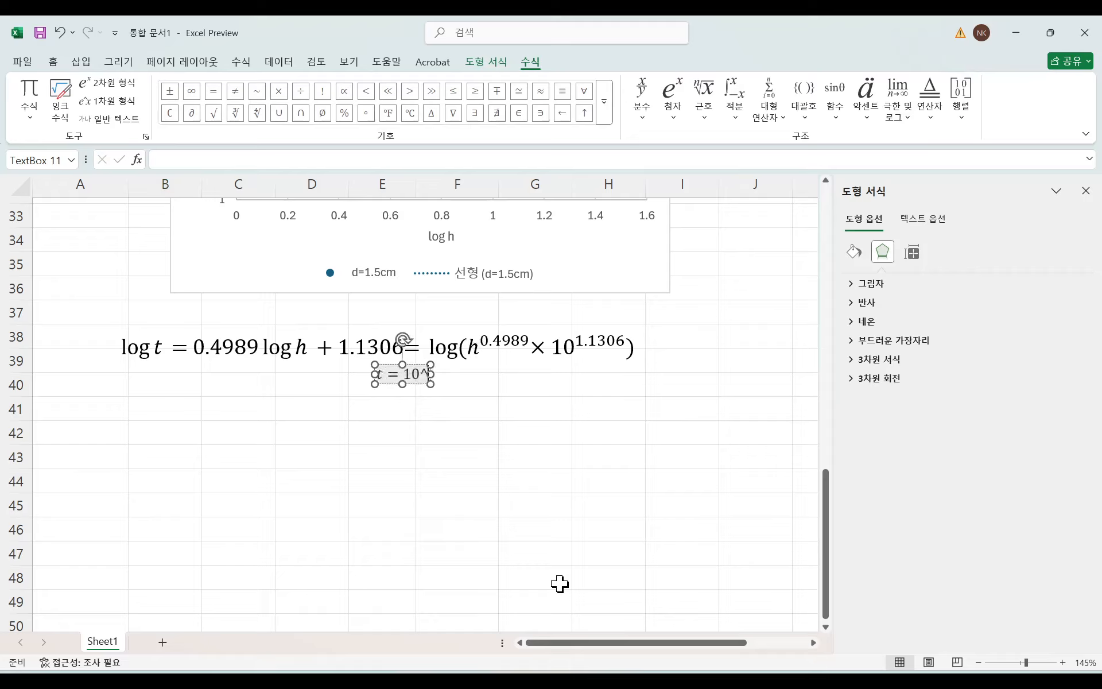
text(1.13)
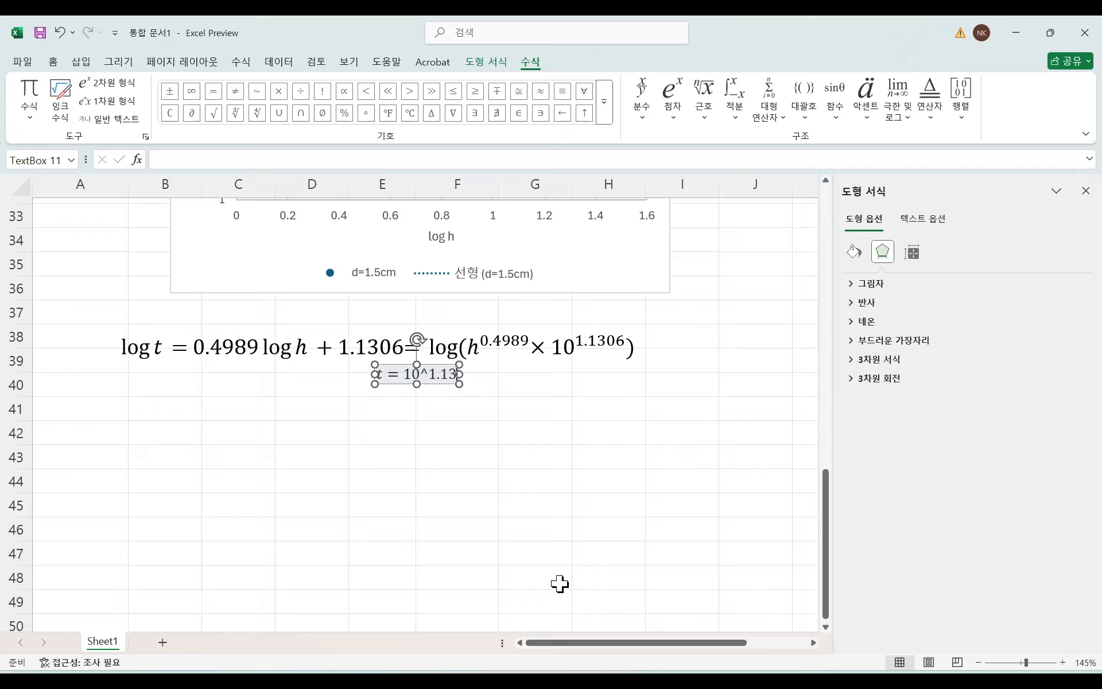
text(06)
key(space)
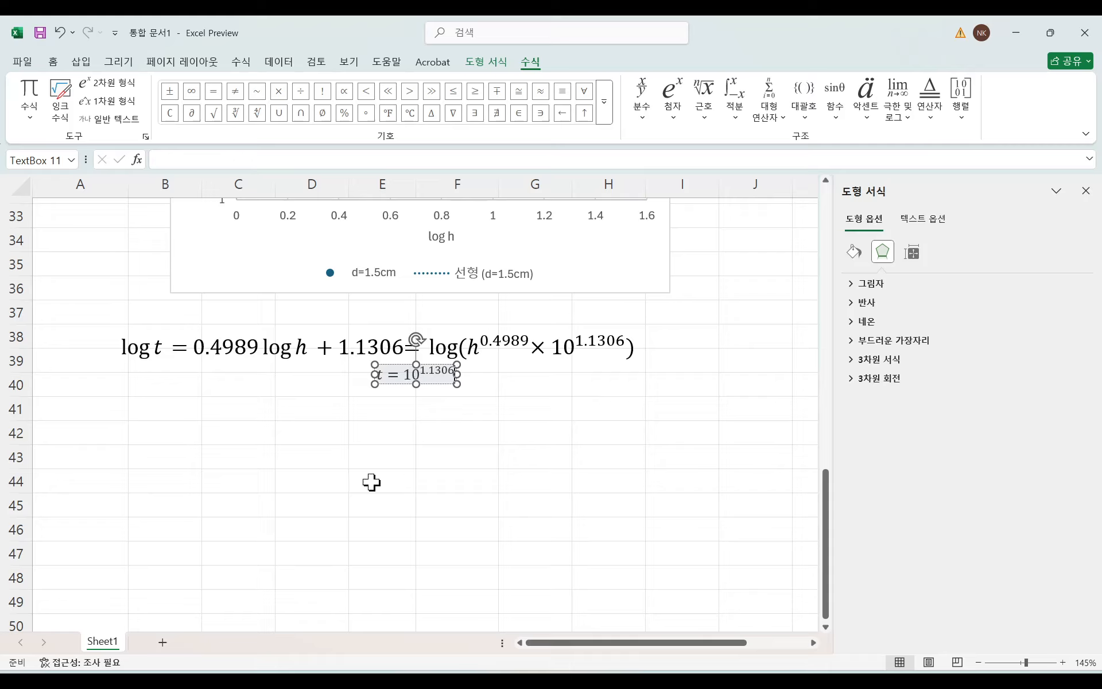
Step: Enlarge the t equation's font to size 20 and place it around row 41, below the log equation
key(Escape)
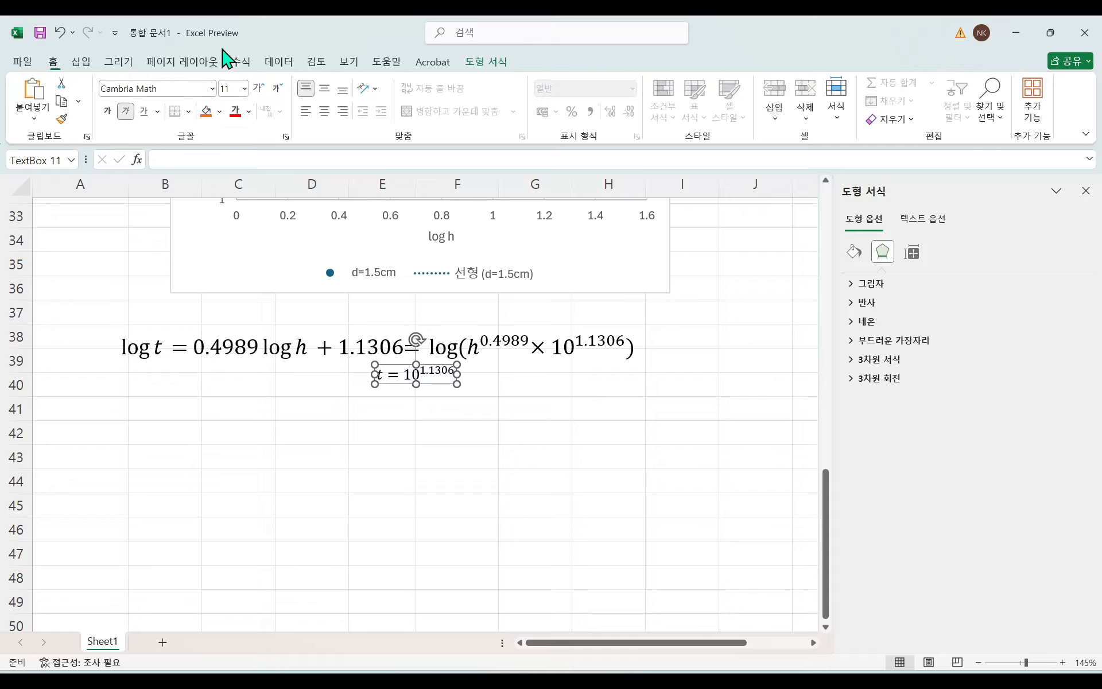
click(262, 89)
click(262, 88)
click(262, 89)
click(261, 89)
click(262, 89)
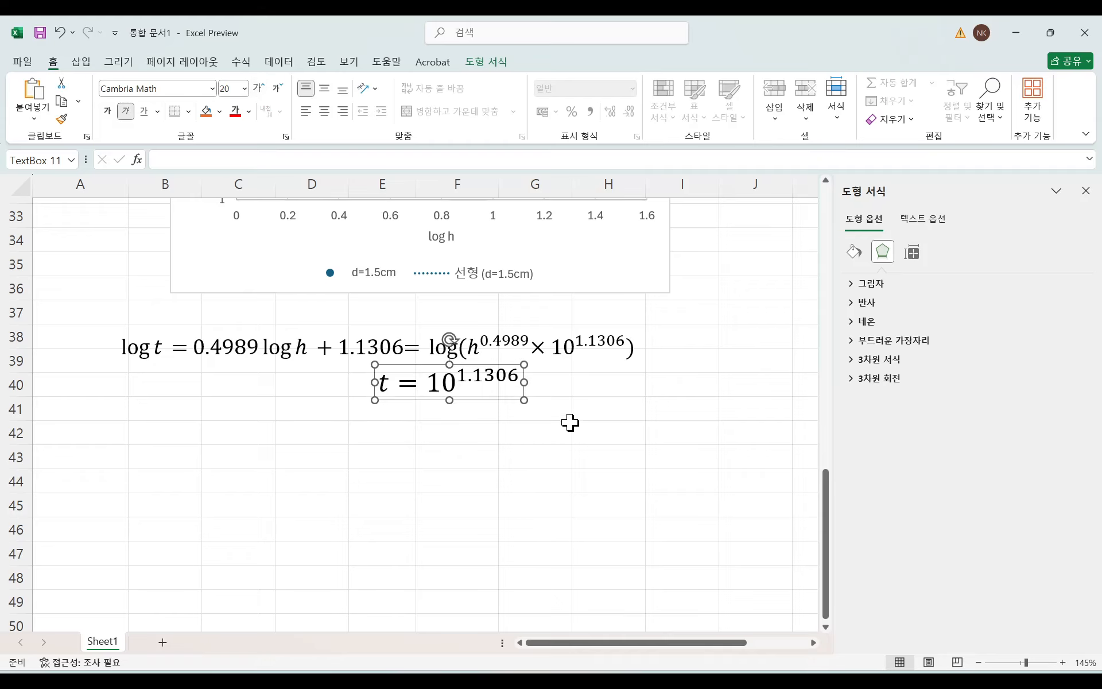
drag(509, 401, 395, 431)
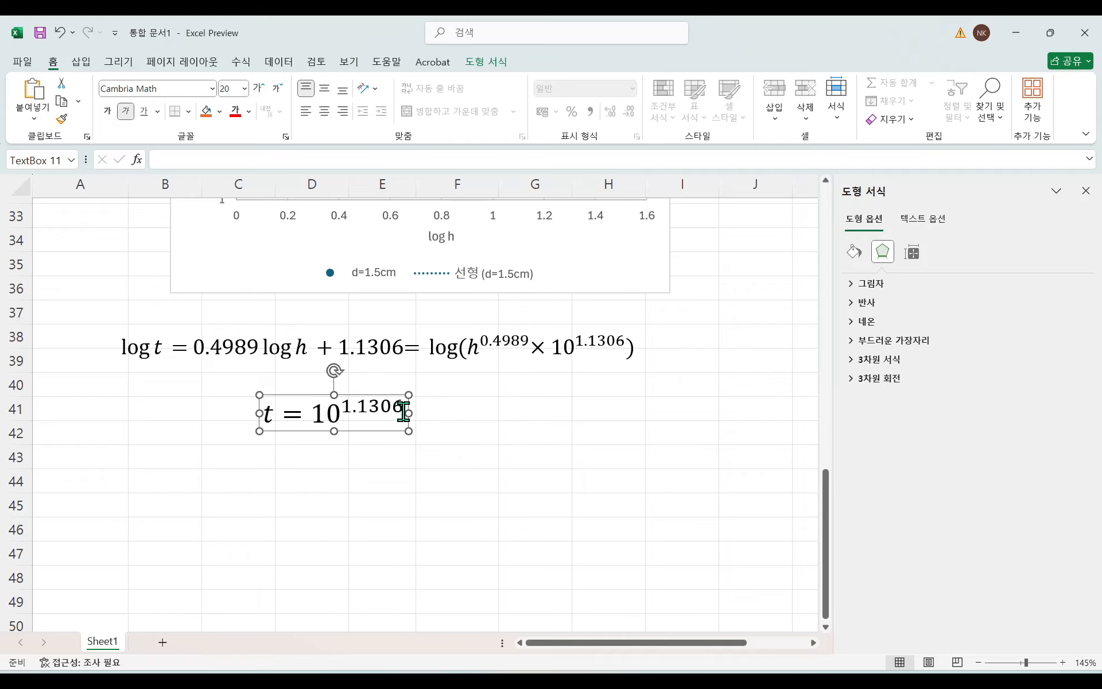
click(401, 414)
text(h)
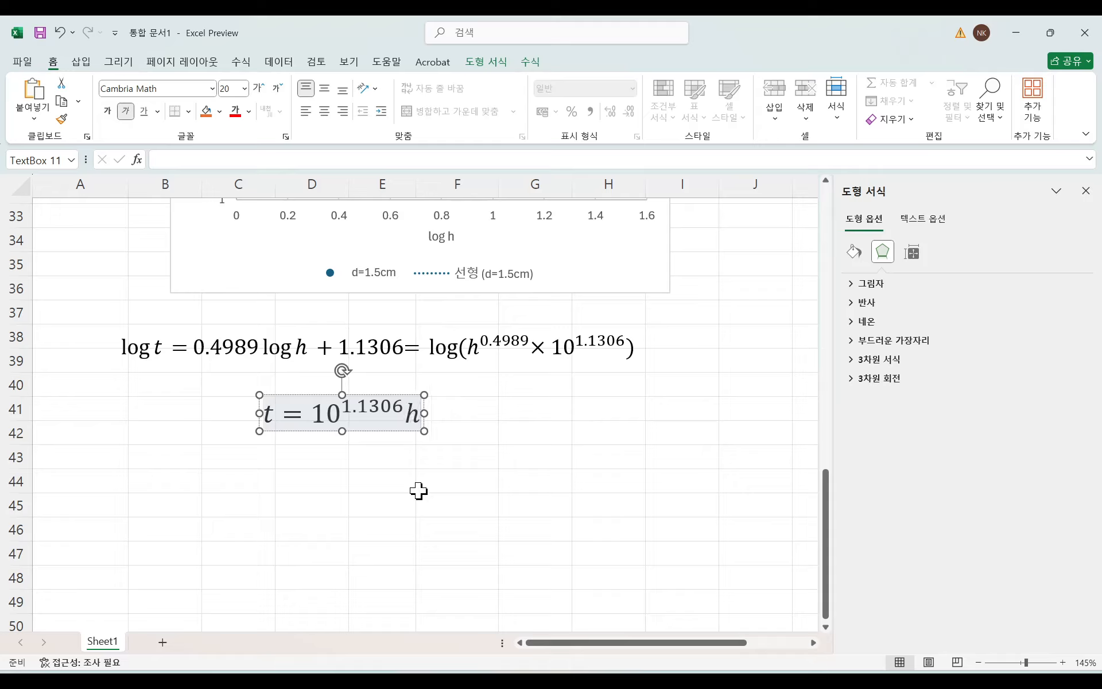
text(^)
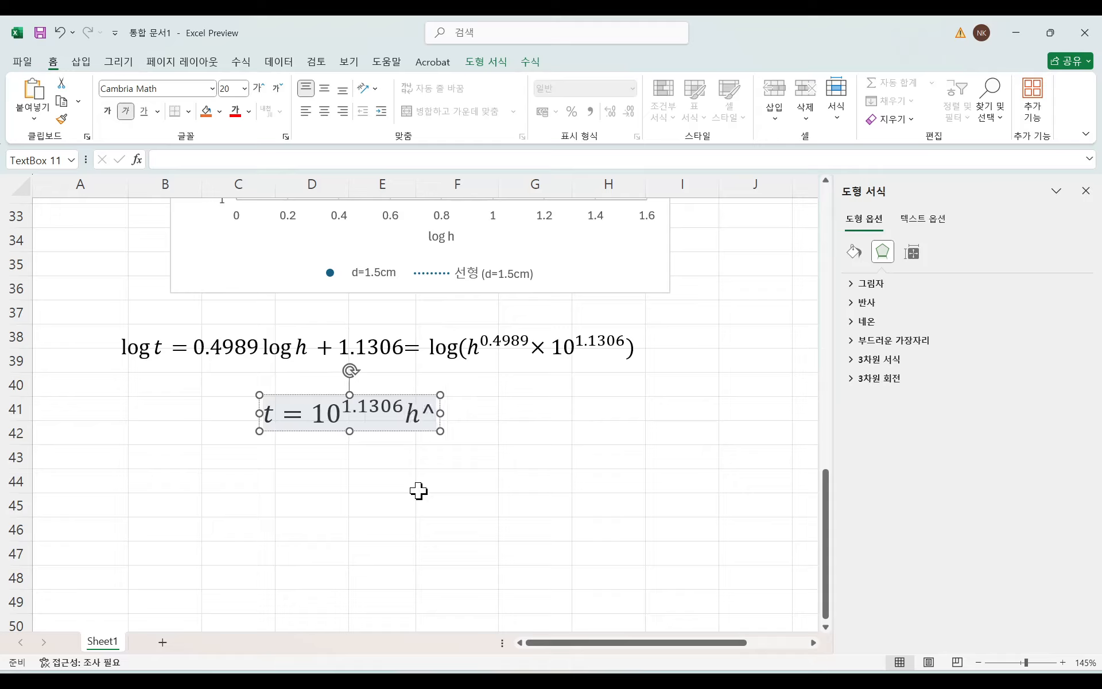
text(0.5)
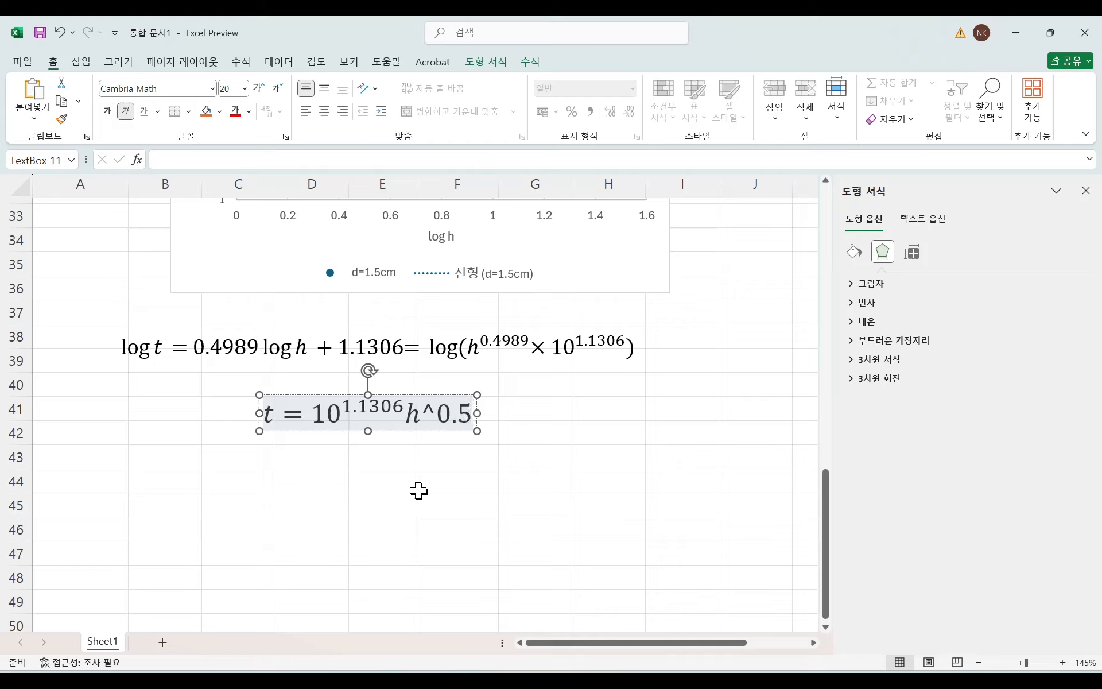
key(BackSpace)
key(BackSpace)
key(BackSpace)
key(BackSpace)
key(BackSpace)
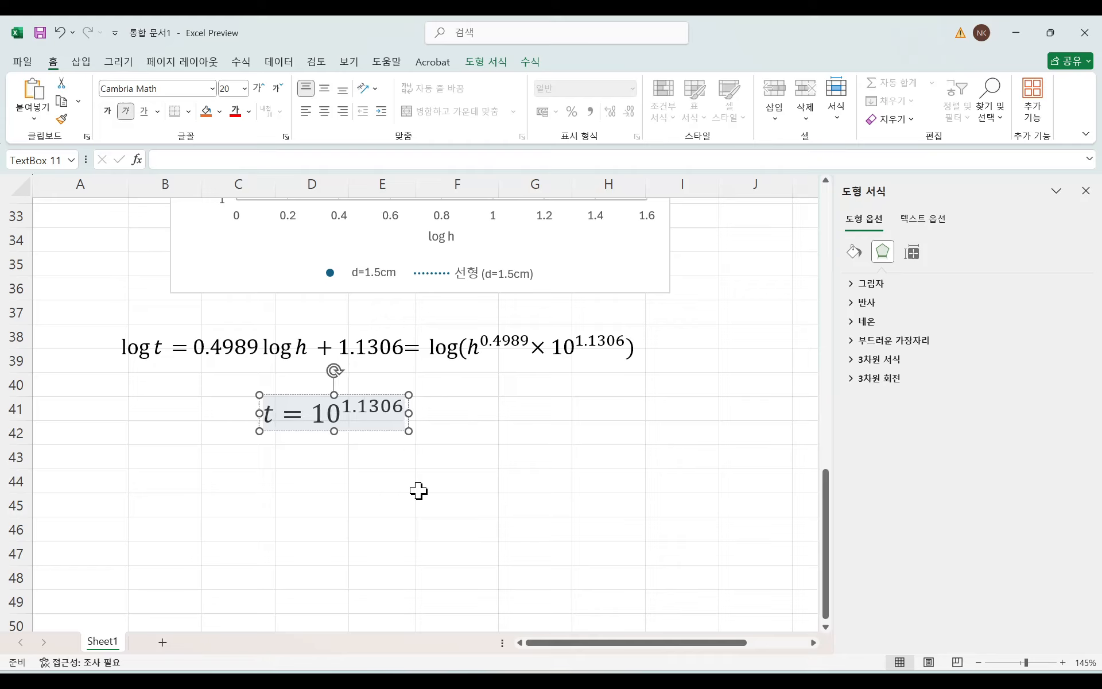
Step: Append a square root of h after 10^1.1306 in the t equation
text(\sqrt )
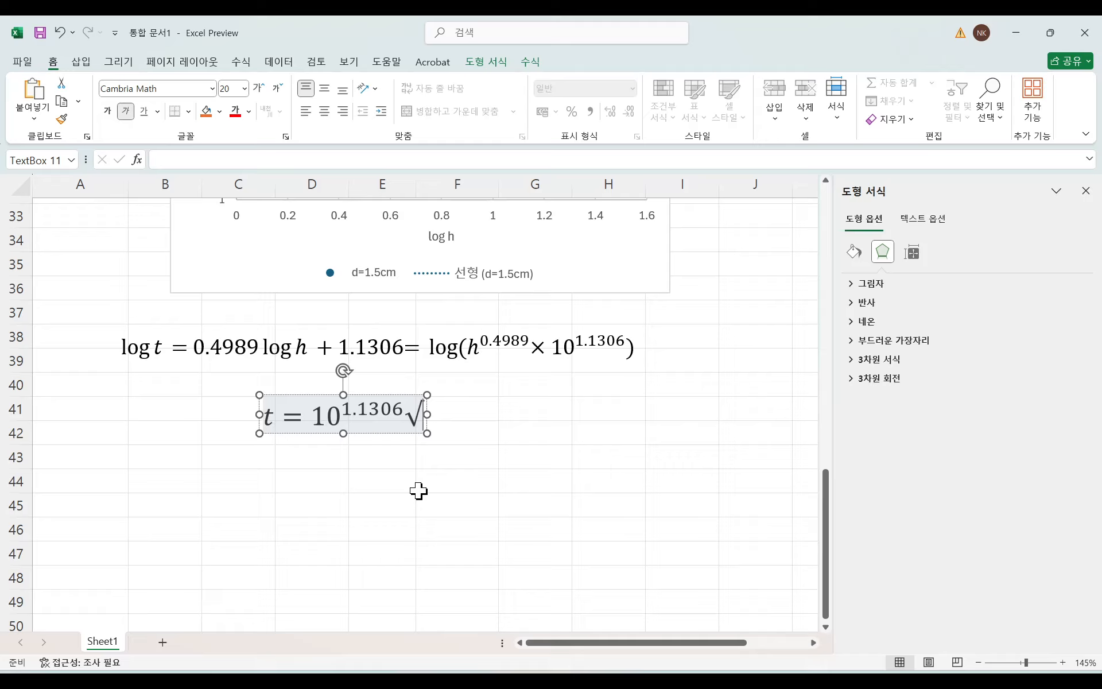
text(h)
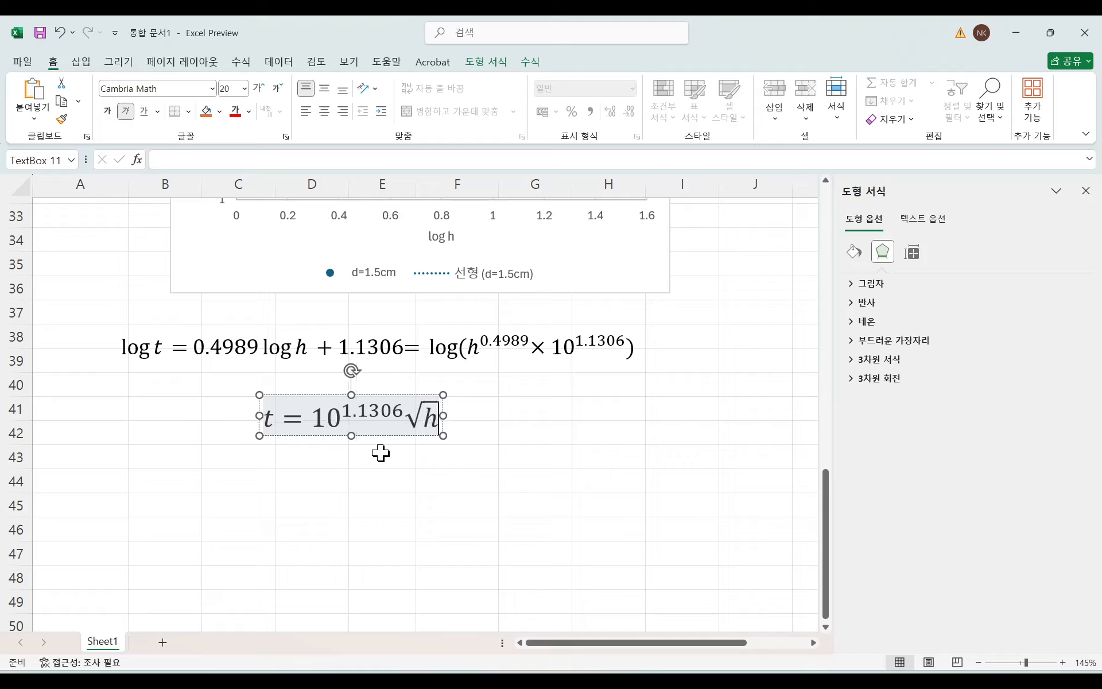
double_click(320, 416)
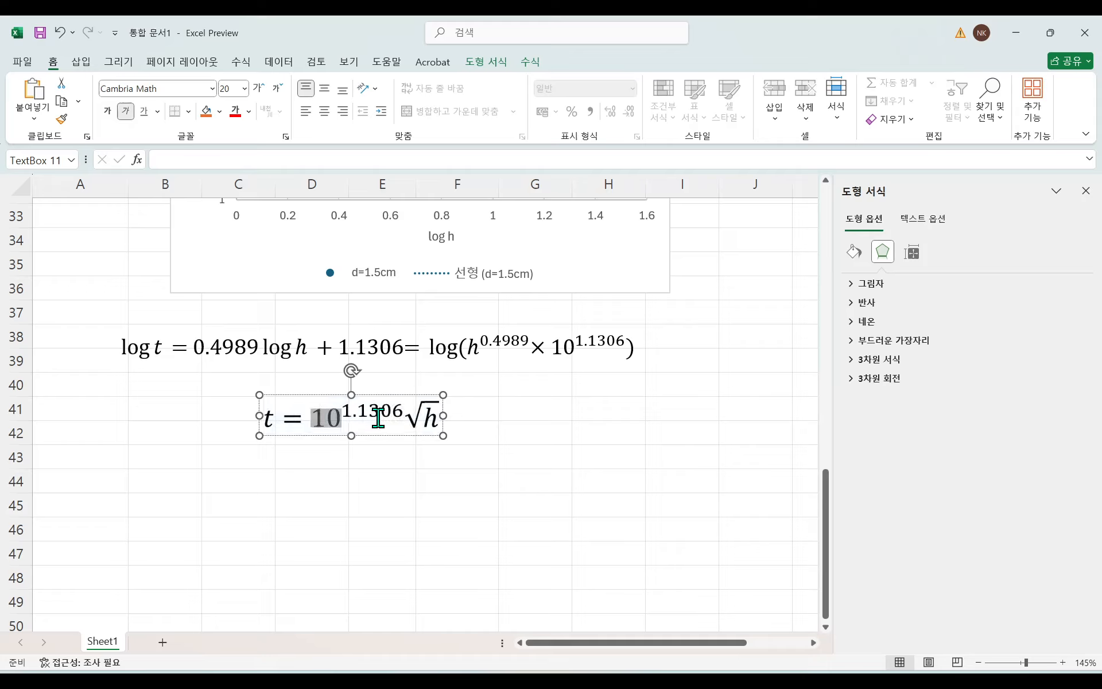
click(368, 412)
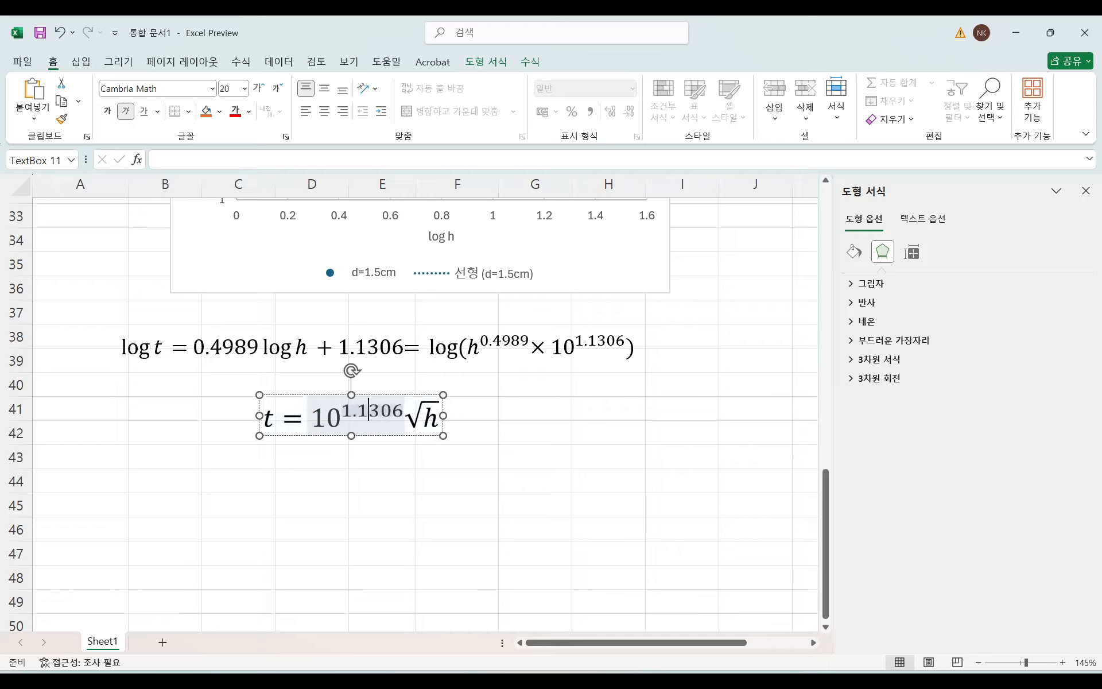
Step: Search Windows for 계산기, open the calculator and move its window clear of the t equation
key(super)
text(rPtks)
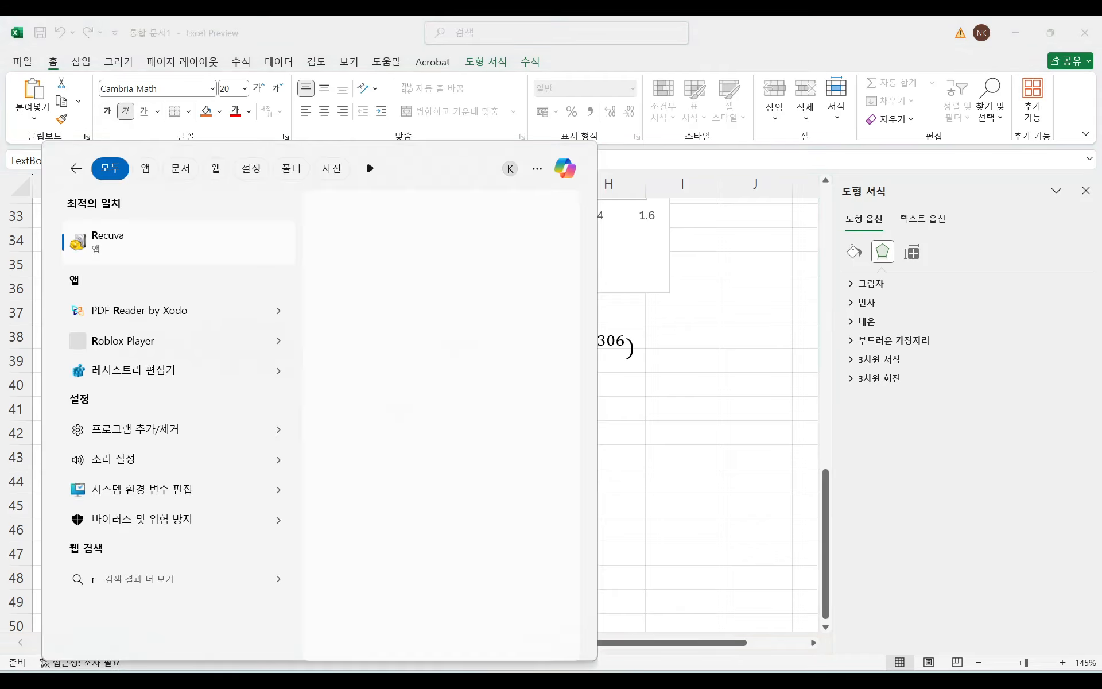
key(BackSpace)
key(BackSpace)
key(BackSpace)
key(BackSpace)
key(BackSpace)
key(Hangul)
text(계산기)
key(Return)
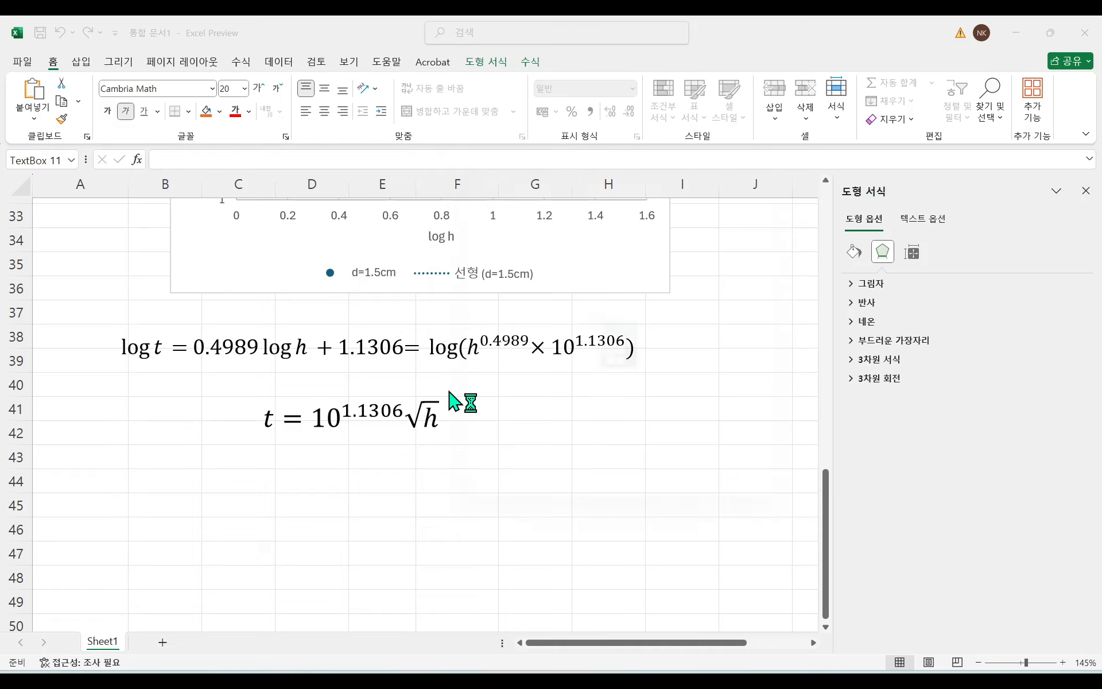
drag(535, 165, 617, 169)
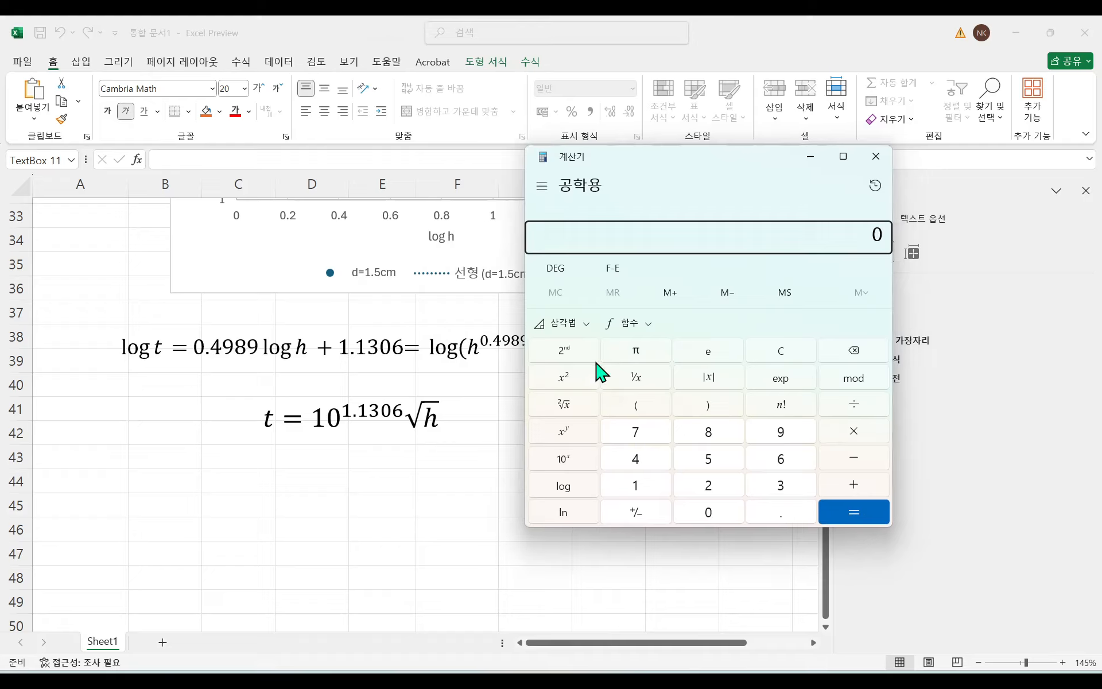
Step: Compute 10 to the power 1.1306 in the scientific calculator
click(650, 489)
click(782, 517)
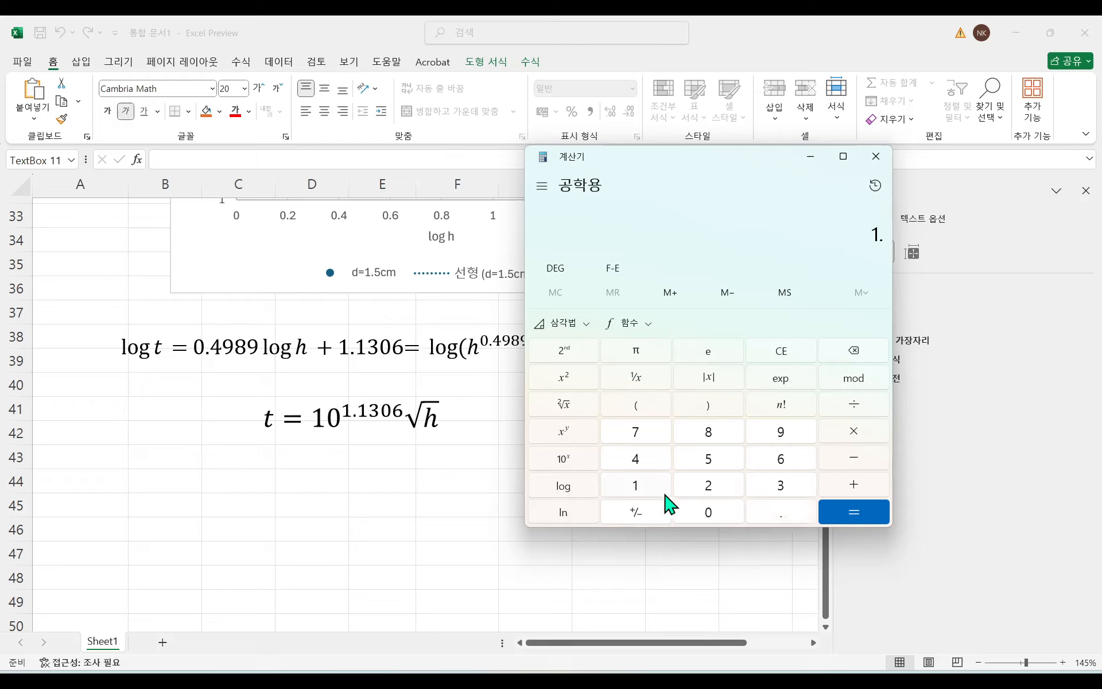
click(640, 489)
click(776, 485)
click(716, 513)
click(782, 466)
click(572, 472)
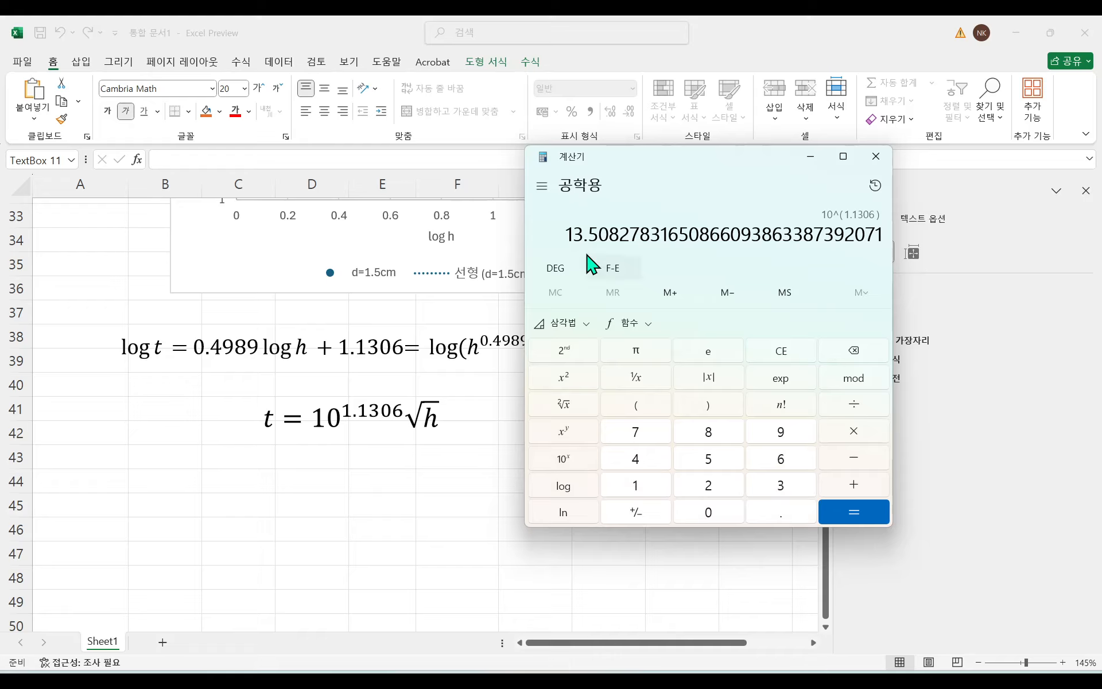
Step: Return to Excel and replace 10^1.1306 in the t equation with 13.5
click(403, 420)
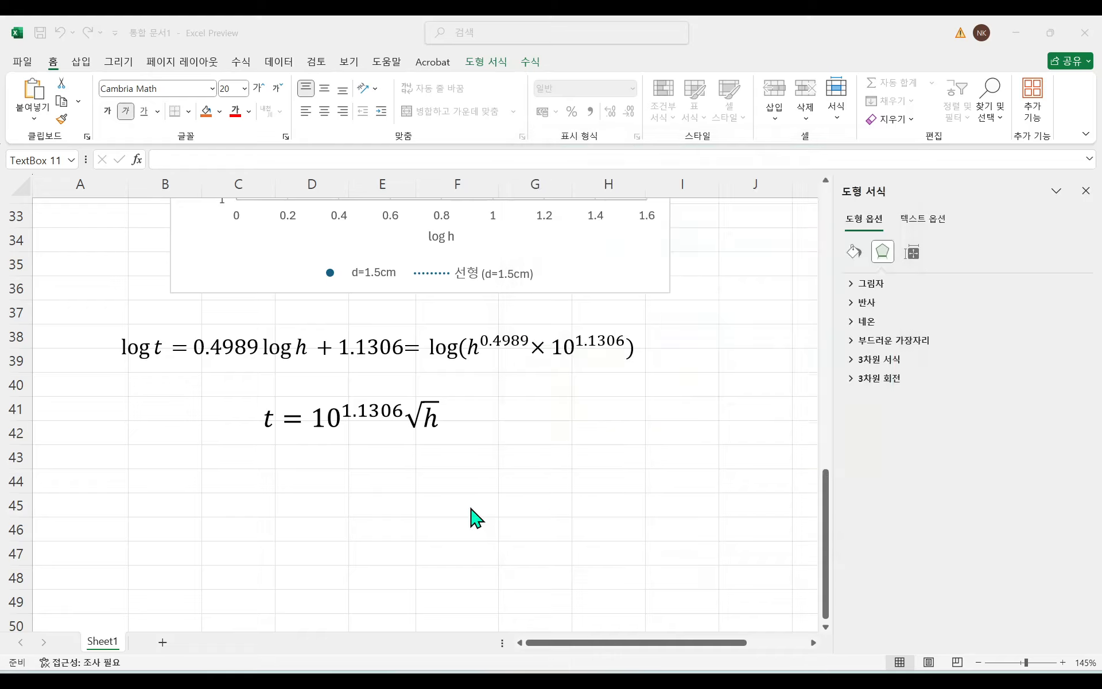
drag(400, 417, 351, 419)
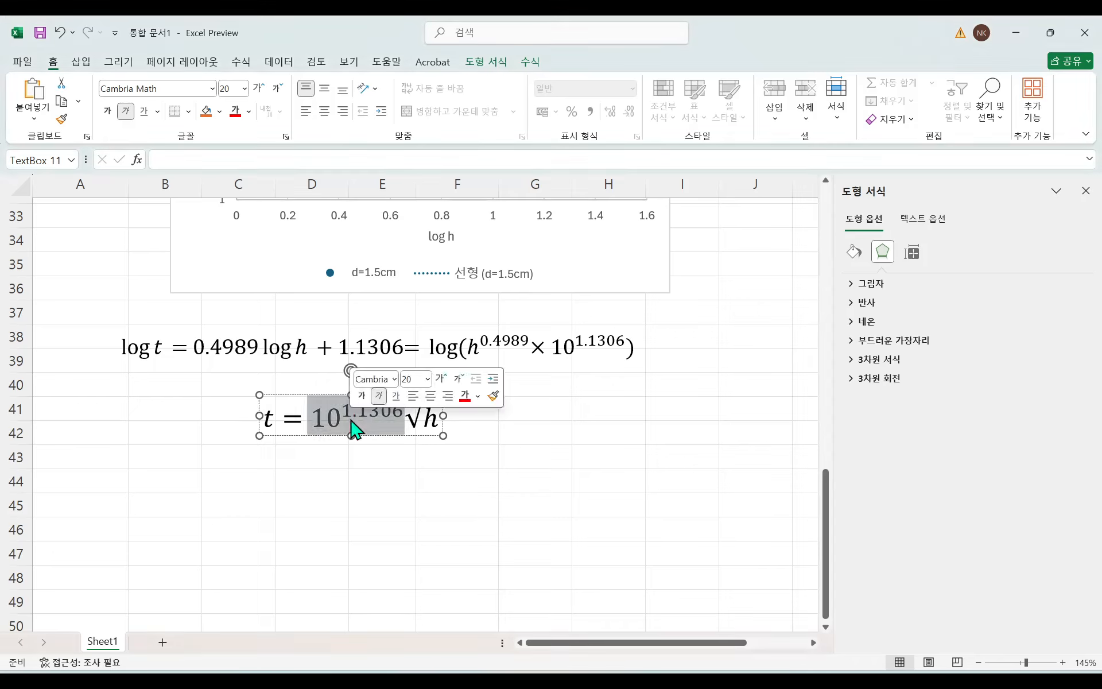
text(13.5)
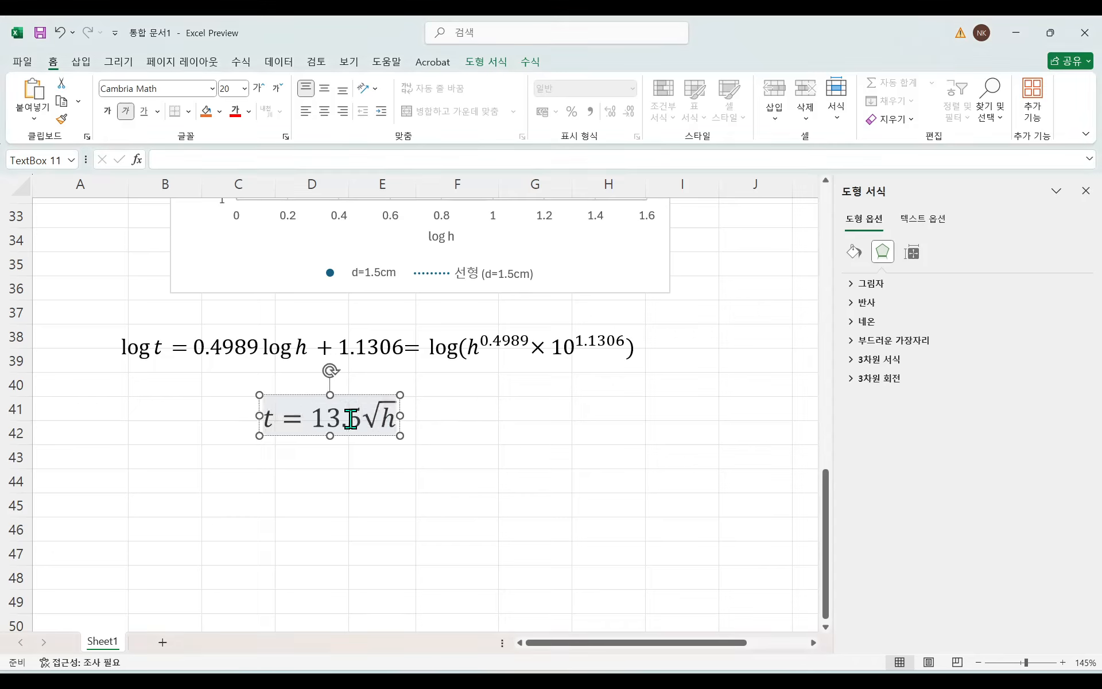
Step: Examine the coefficient and square-root term of t = 13.5√h, and review the d=1.5cm log-log chart and the data table
click(413, 502)
click(268, 422)
drag(367, 440, 352, 421)
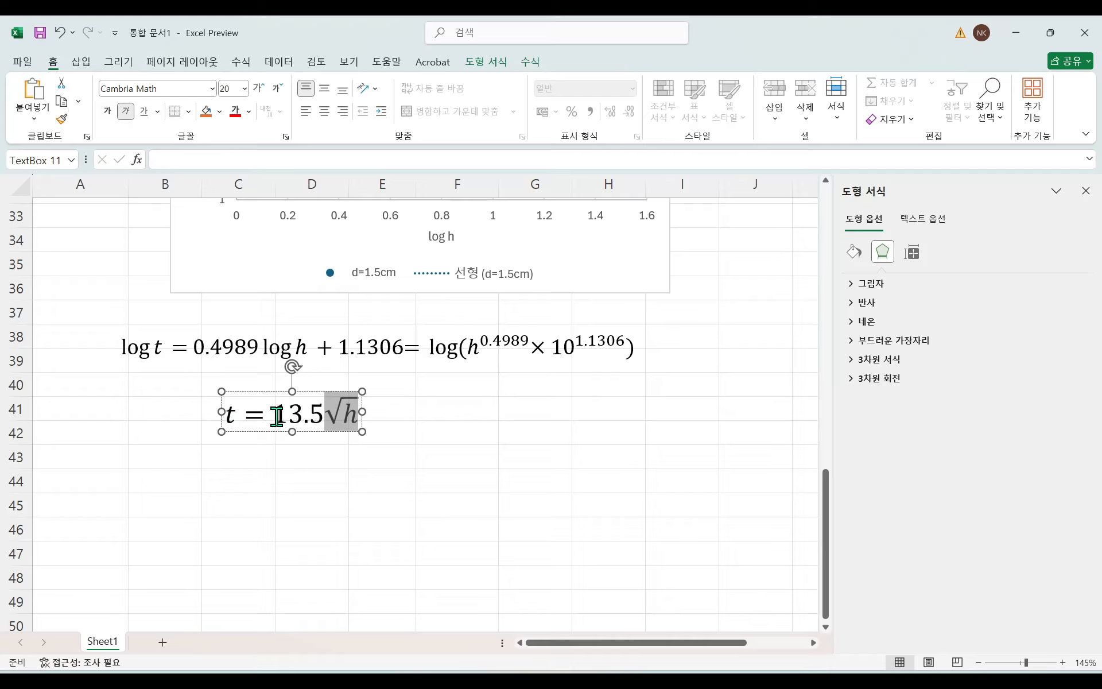
drag(277, 415, 314, 415)
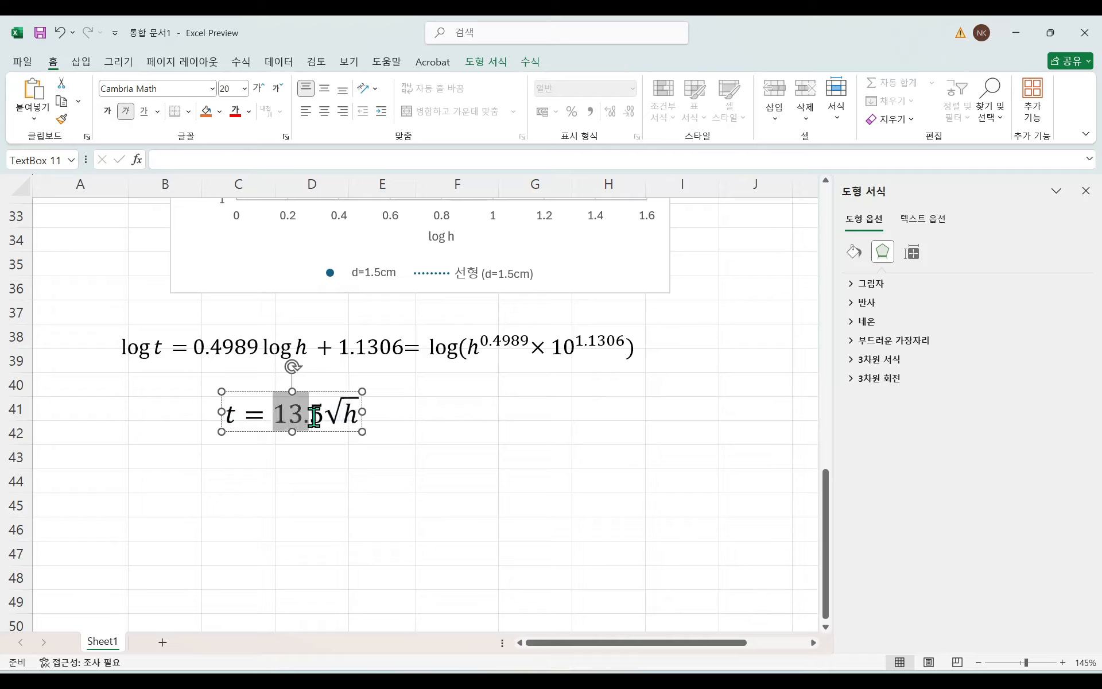
click(320, 457)
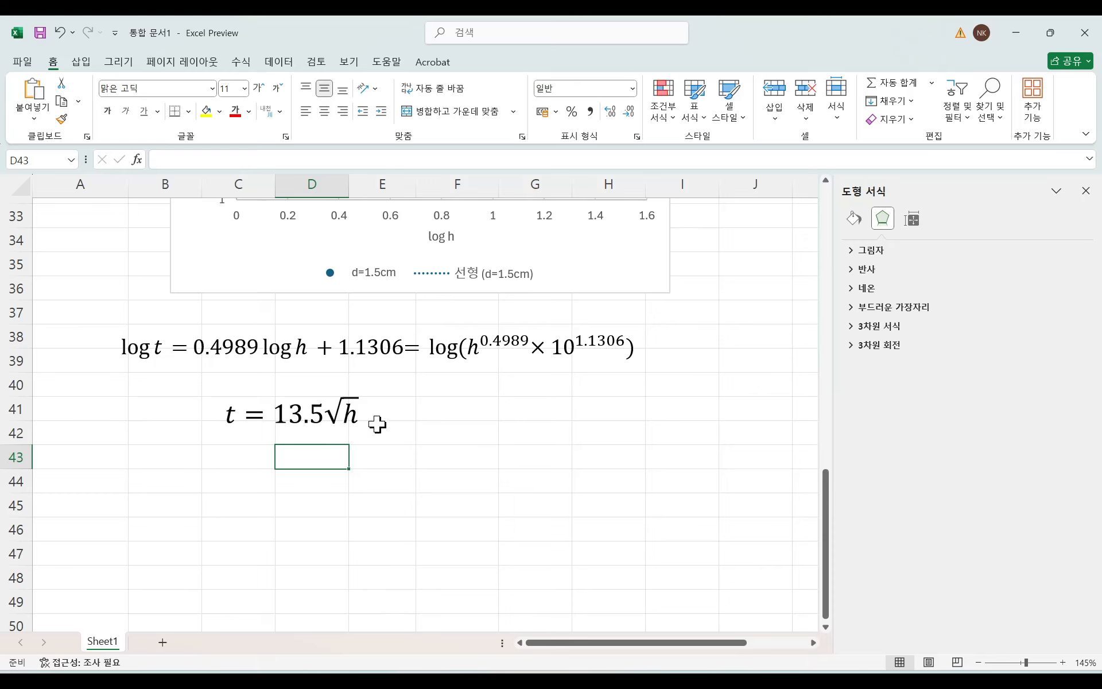
scroll(433, 445, up, 7)
scroll(376, 500, down, 4)
scroll(379, 500, up, 3)
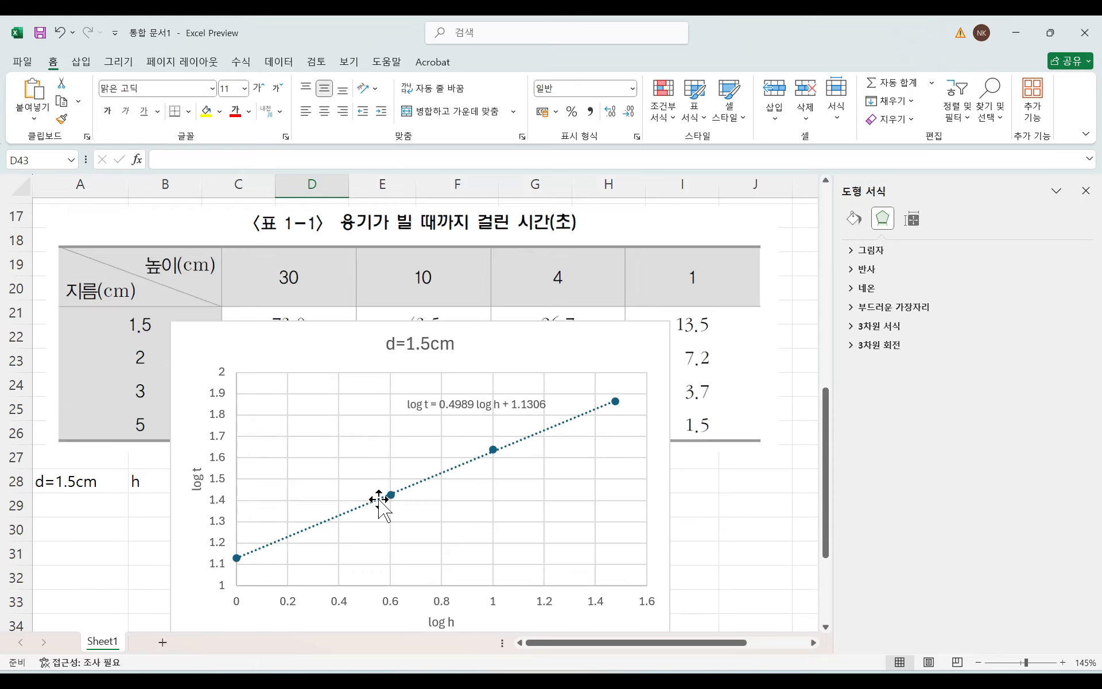
scroll(304, 510, down, 5)
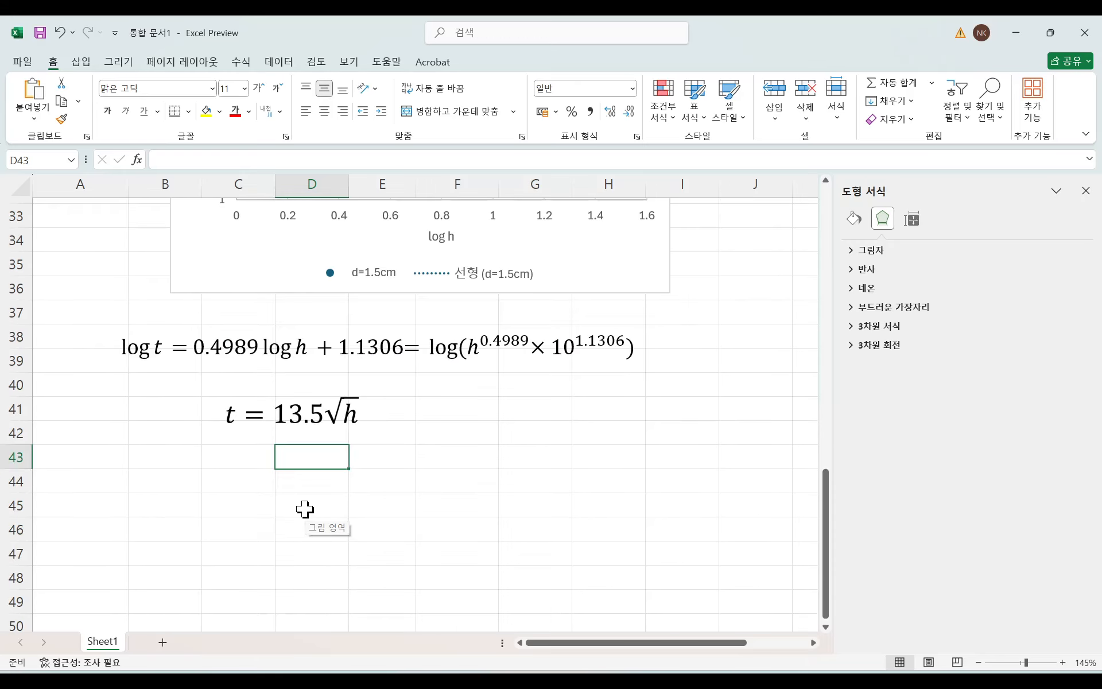
Step: Move the t = 13.5√h equation up to sit directly beneath the log equation, around row 40, and deselect it
click(320, 412)
drag(327, 394, 272, 370)
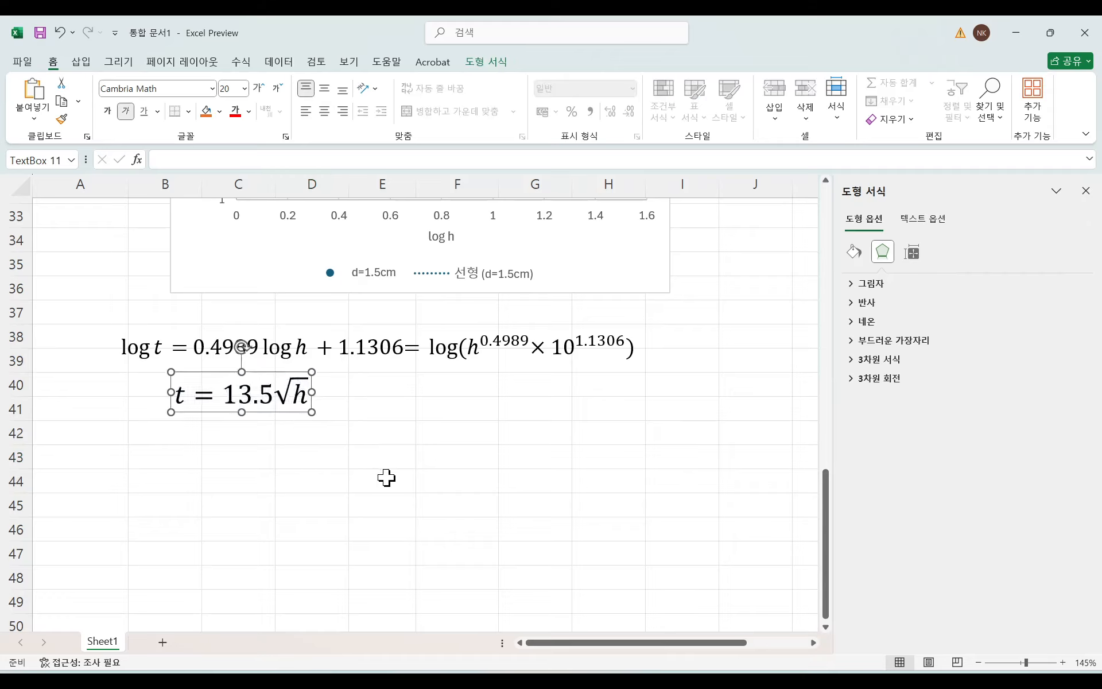
click(382, 477)
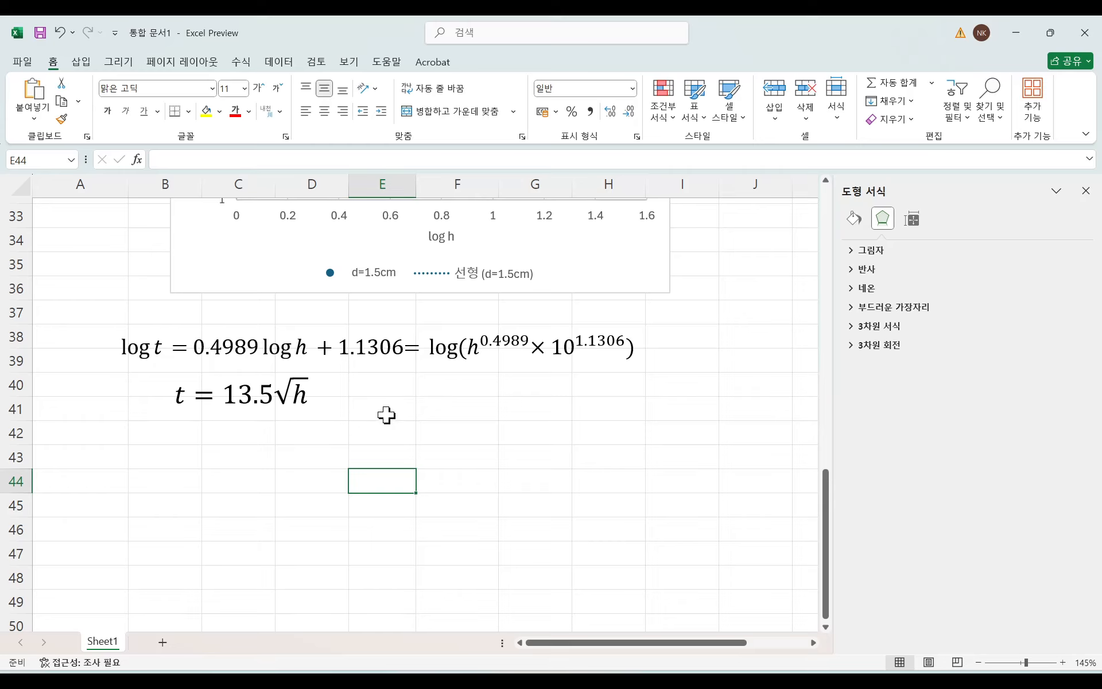
Step: Move the 〈표 1−1〉 table picture down below the chart and equations, to about rows 45 to 54
scroll(509, 567, down, 1)
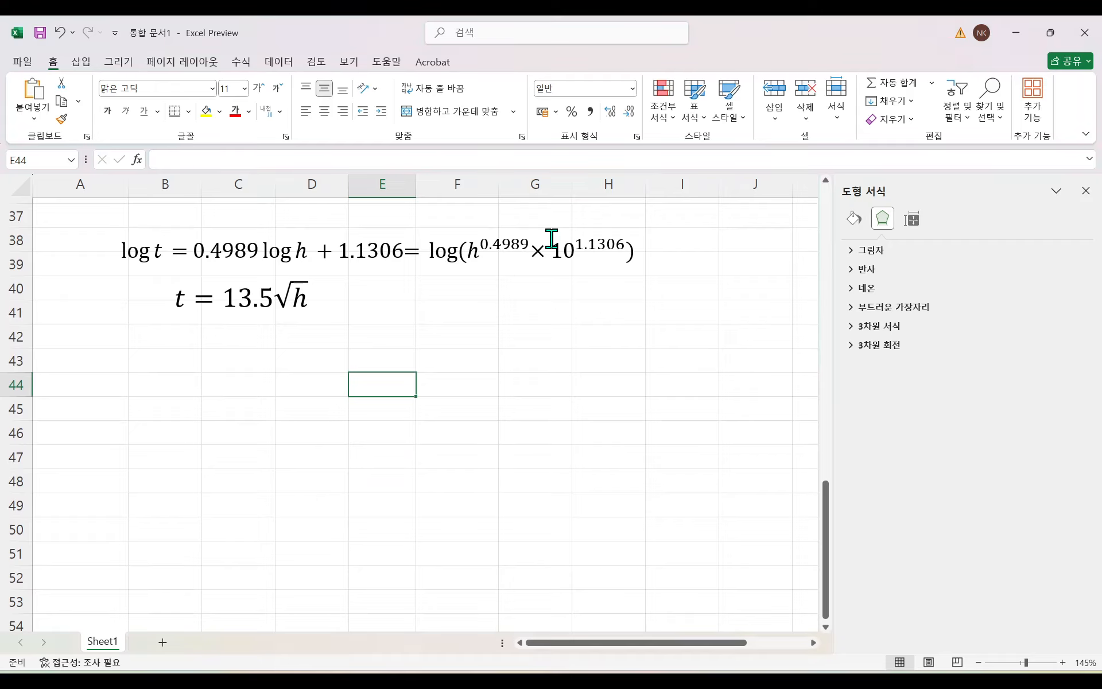
scroll(611, 421, up, 5)
scroll(611, 422, up, 4)
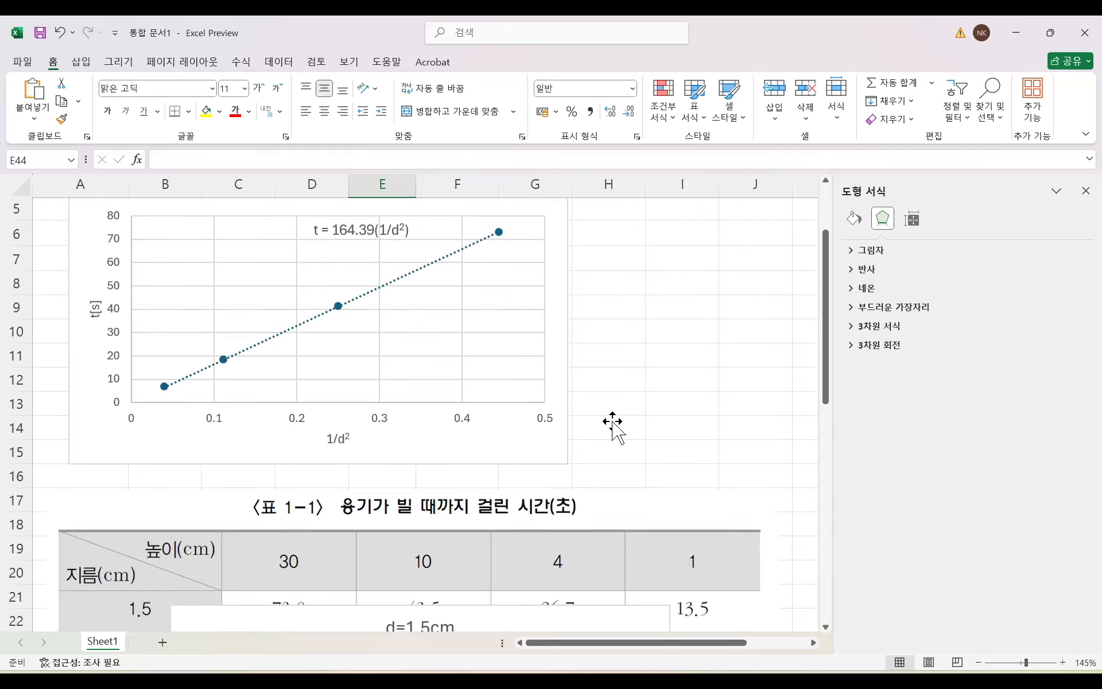
scroll(683, 418, down, 3)
drag(423, 258, 476, 532)
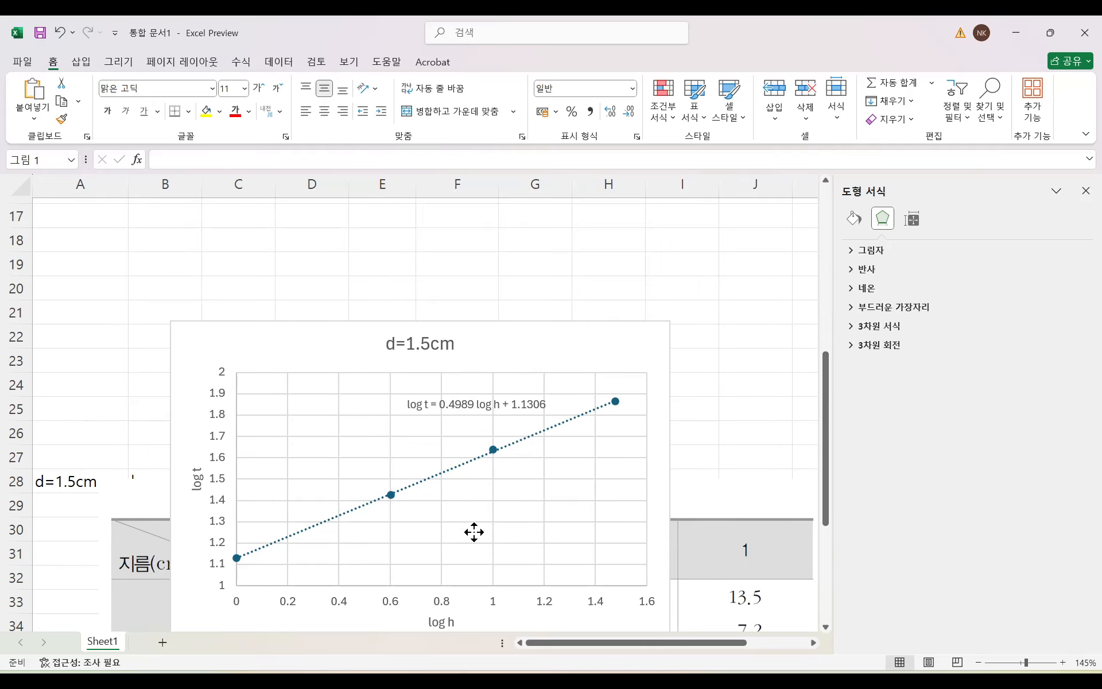
scroll(574, 511, down, 7)
drag(735, 226, 689, 482)
scroll(590, 300, down, 3)
drag(590, 300, 592, 416)
Step: Enter the column headings h, d and t in A57:C57, below the 〈표 1−1〉 table picture
click(109, 508)
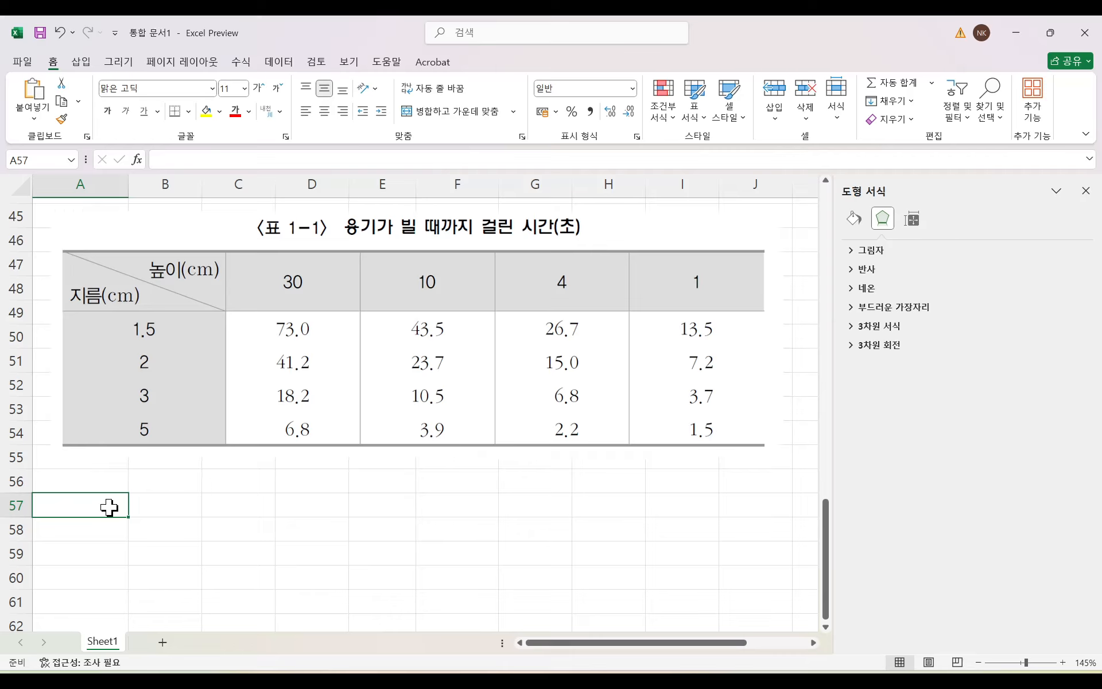
text(ㅗ)
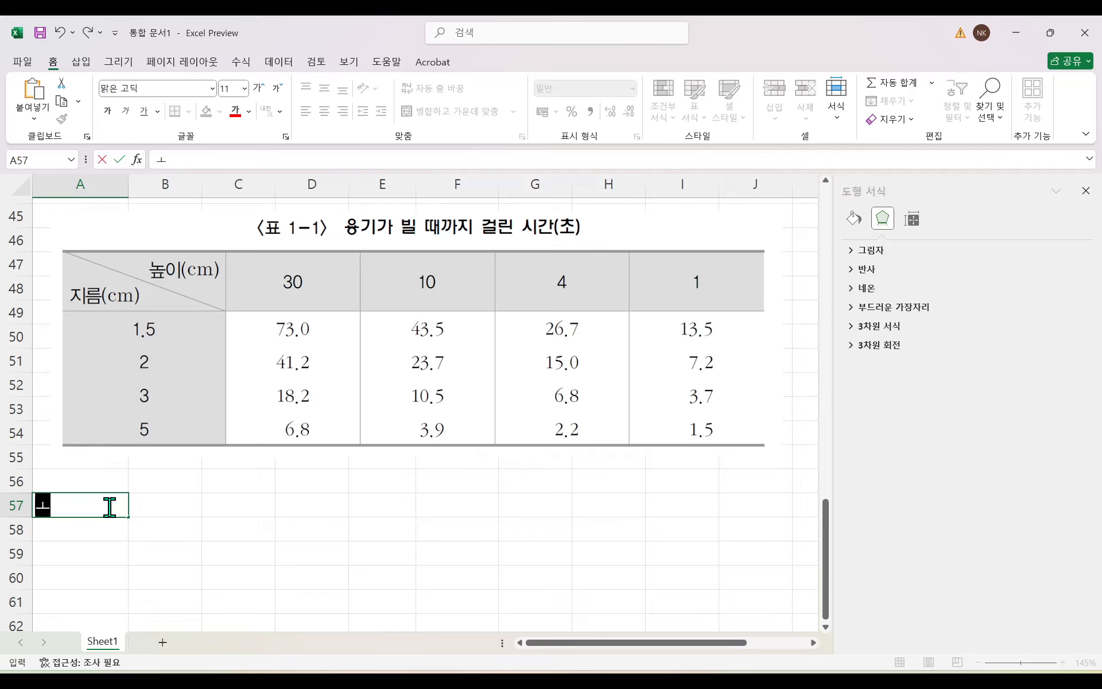
key(Tab)
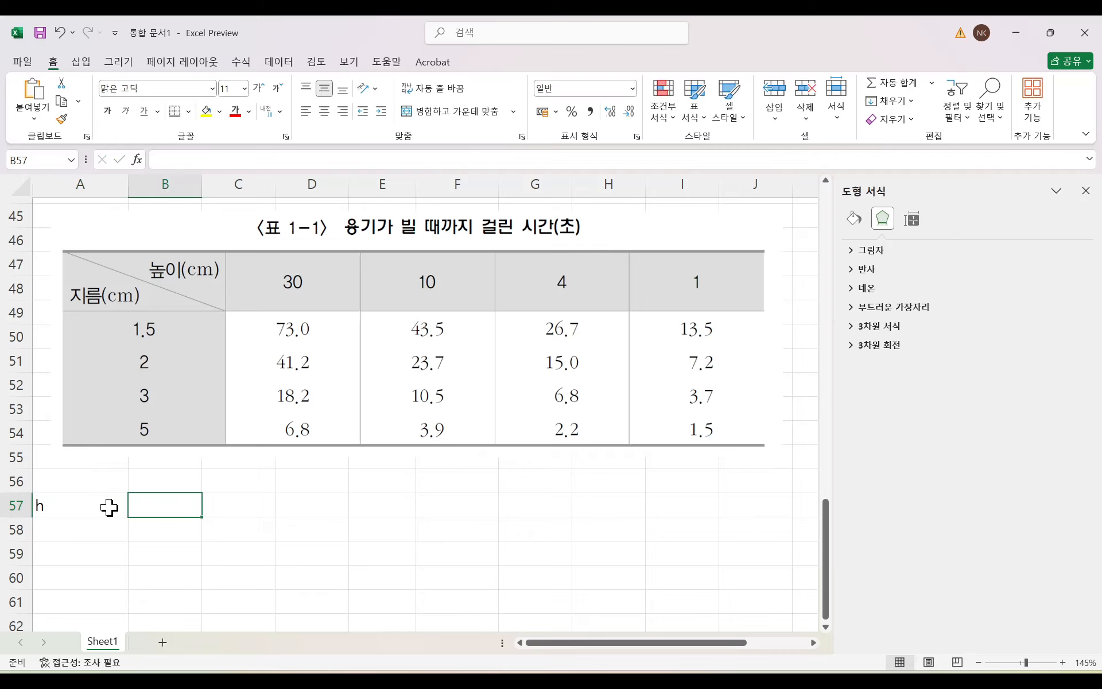
text(d)
key(Tab)
text(t)
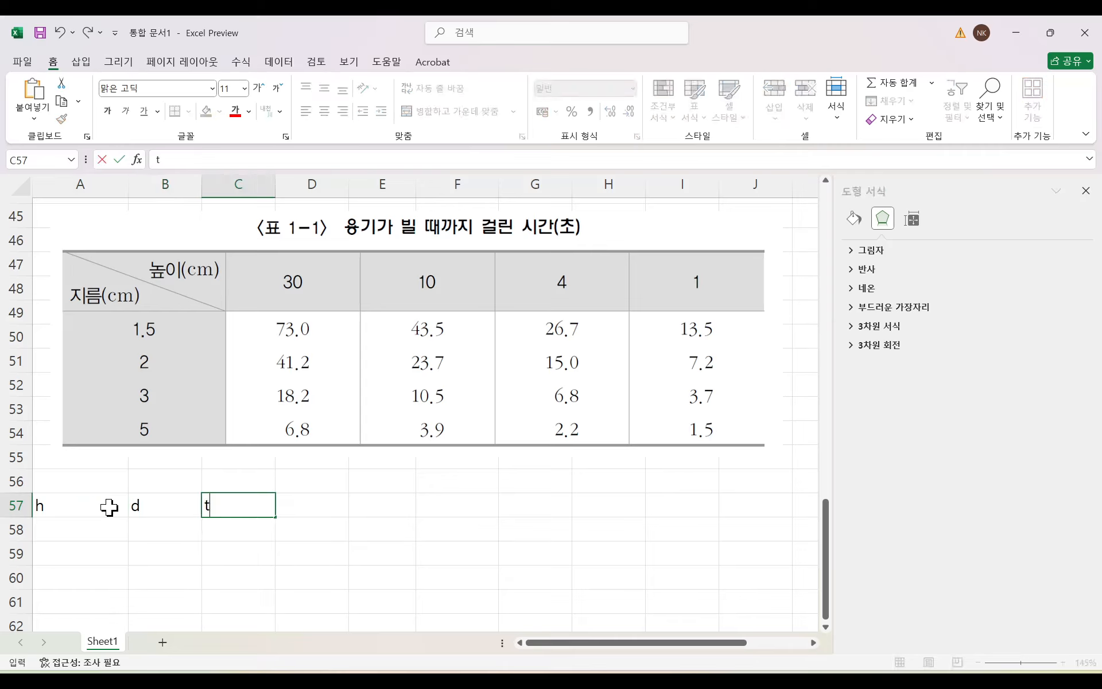
click(293, 549)
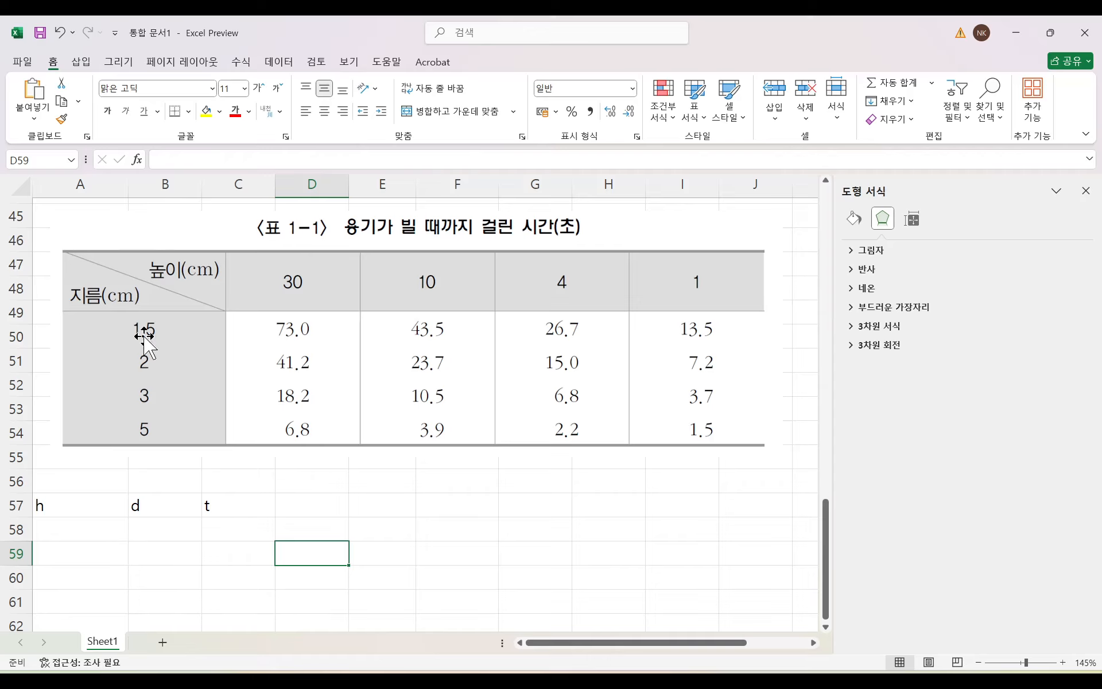
scroll(376, 438, down, 2)
scroll(373, 436, up, 2)
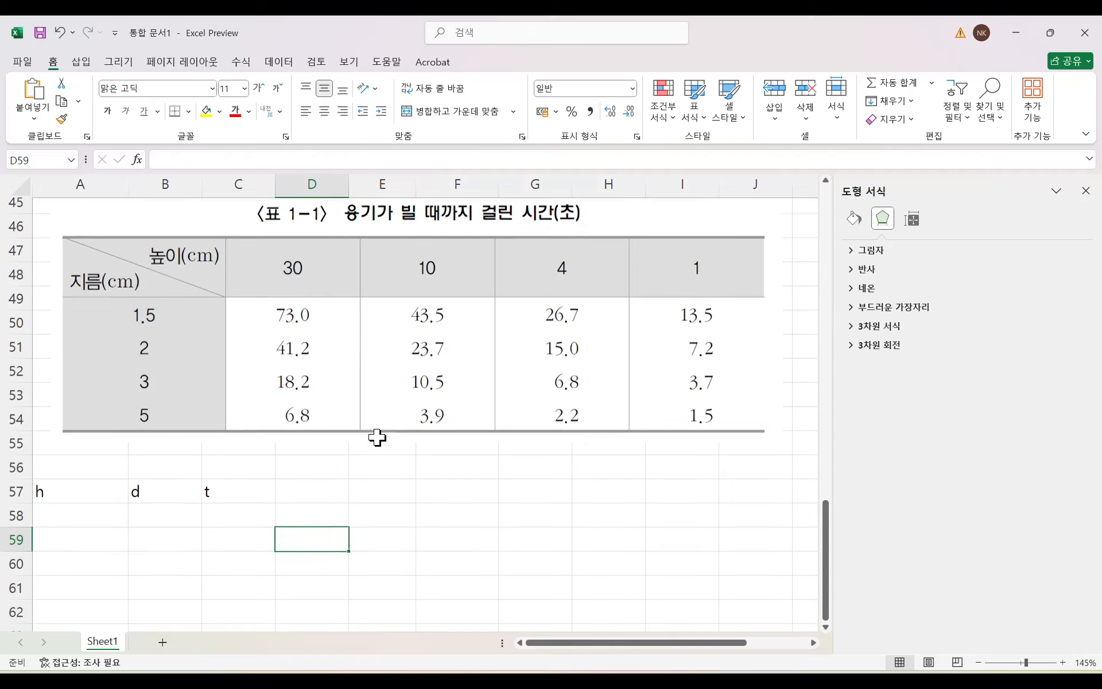
Step: Enter the height 30 in A58 and fill it down through A61, nudging the 〈표 1−1〉 table picture up slightly
click(83, 530)
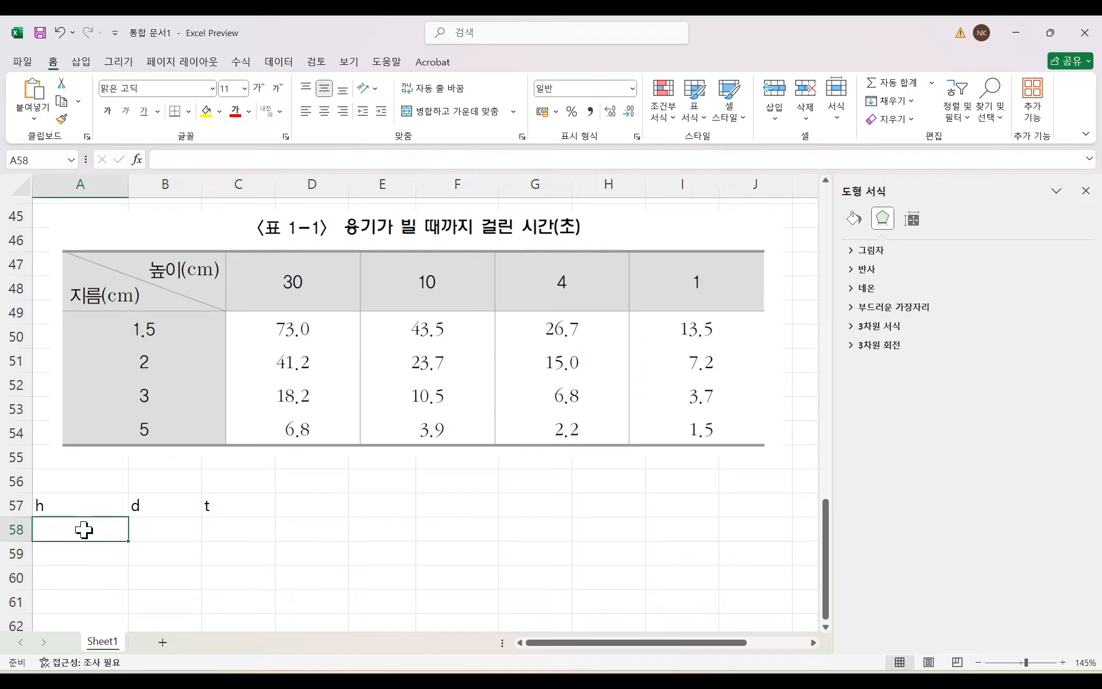
text(30)
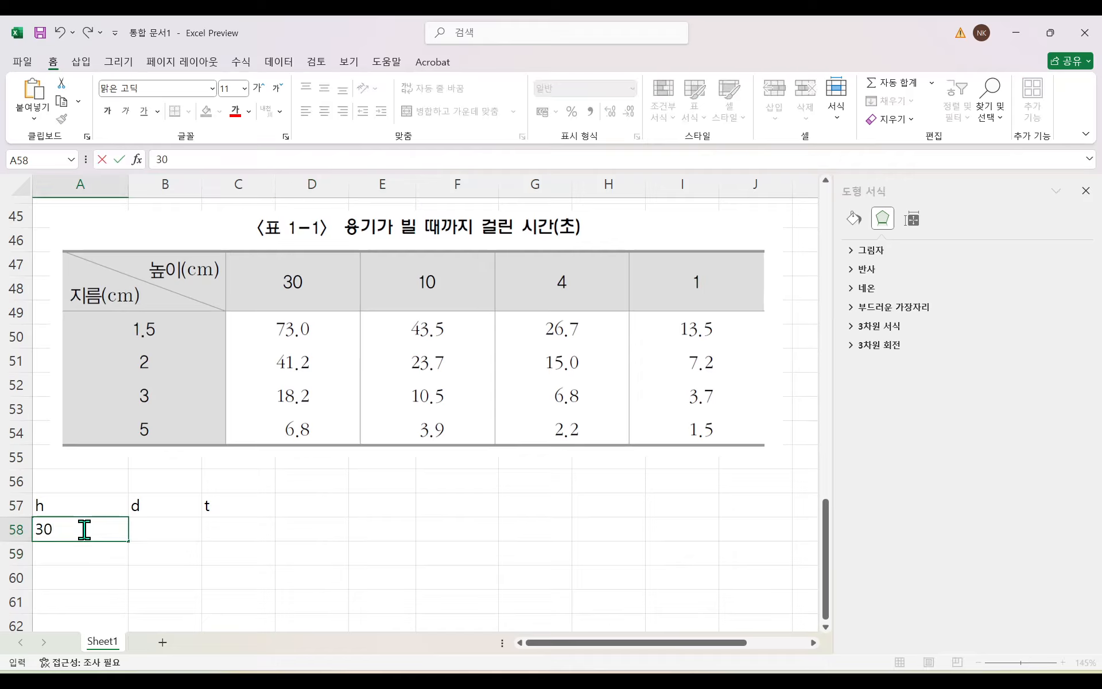
key(Return)
mouse_move(297, 340)
mouse_down()
mouse_move(293, 359)
mouse_move(312, 349)
mouse_up()
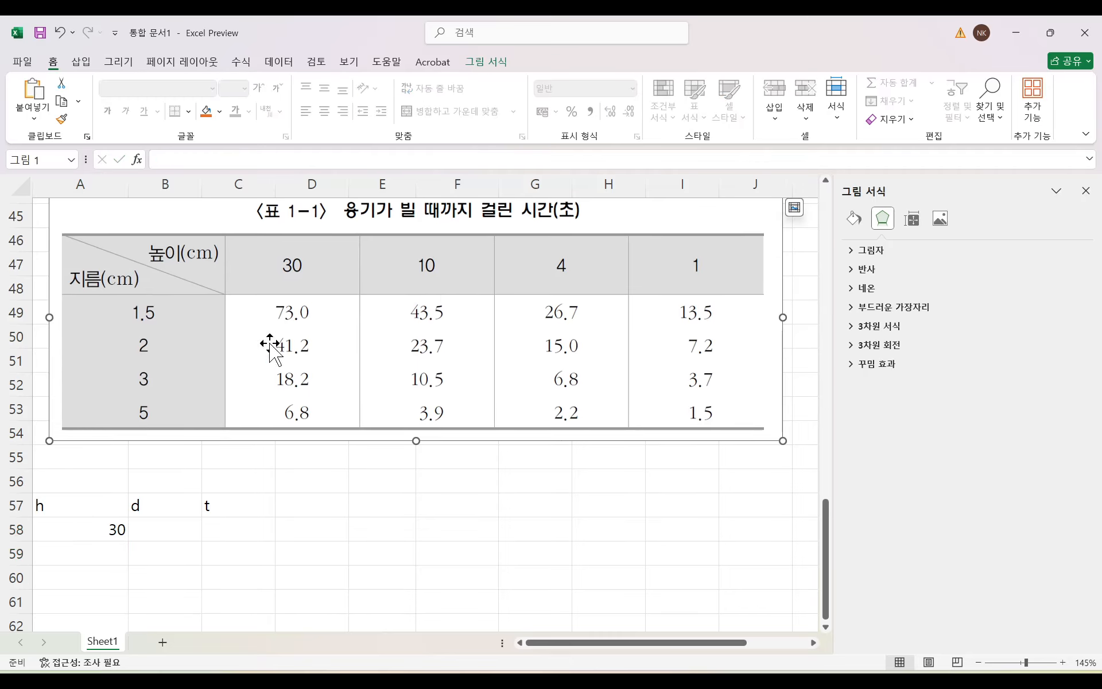
click(112, 529)
drag(128, 540, 126, 605)
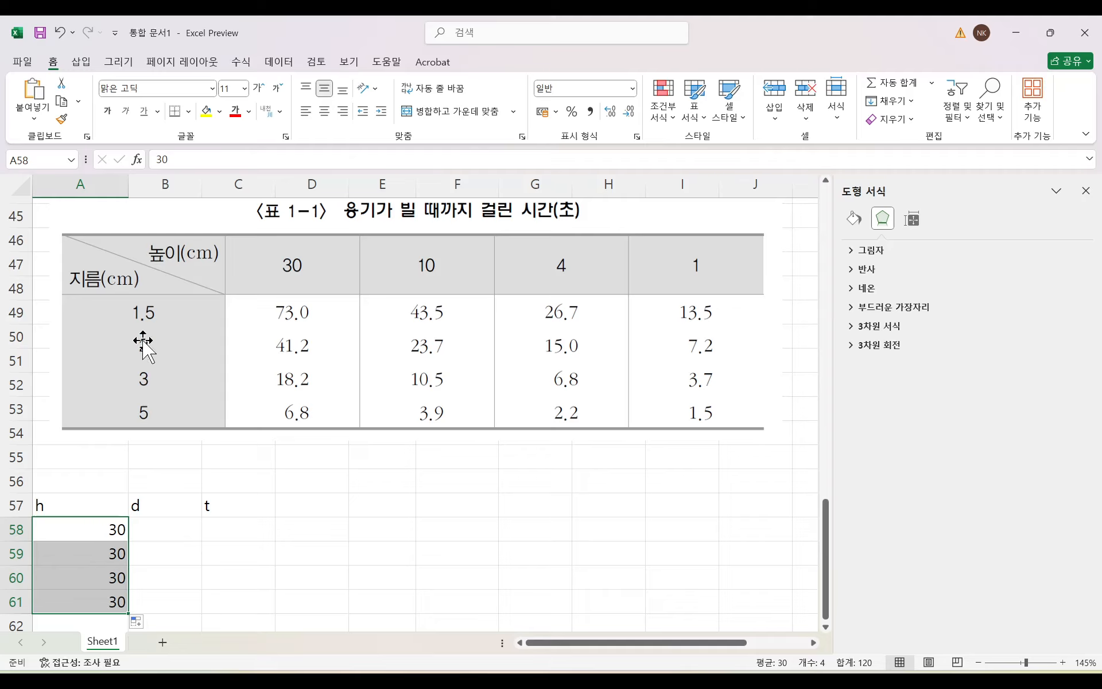
Step: Enter the diameters 1.5, 2, 3 and 5 in the d column, cells B58:B61
click(181, 532)
text(1.5)
key(Return)
text(2.)
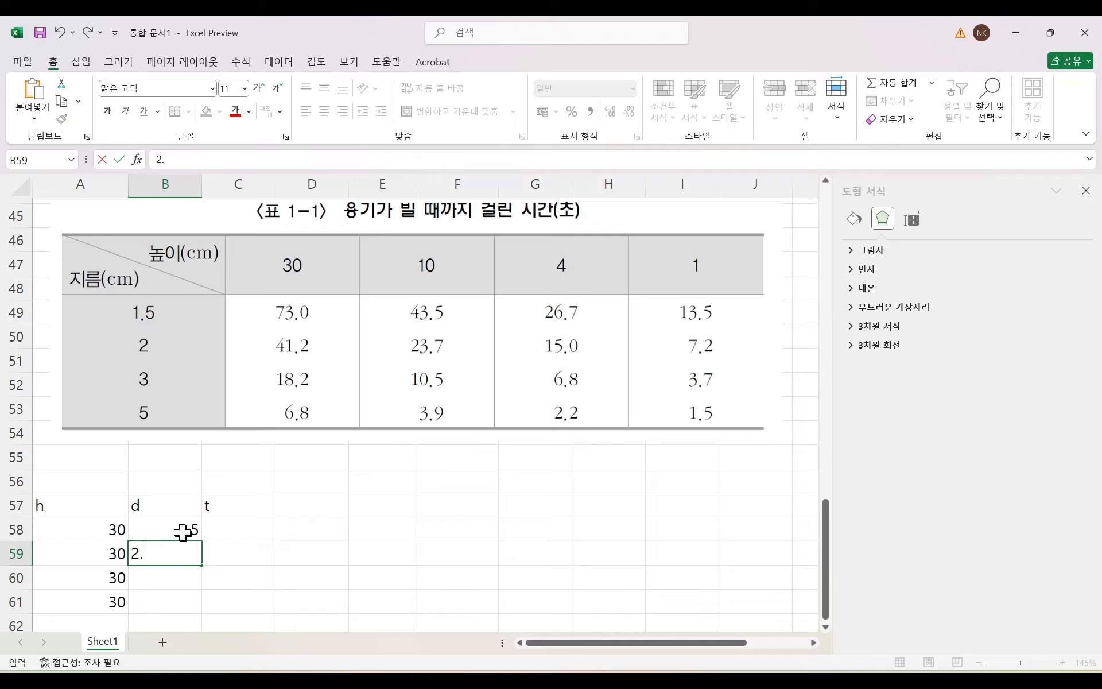
key(Return)
text(3)
key(Return)
text(5)
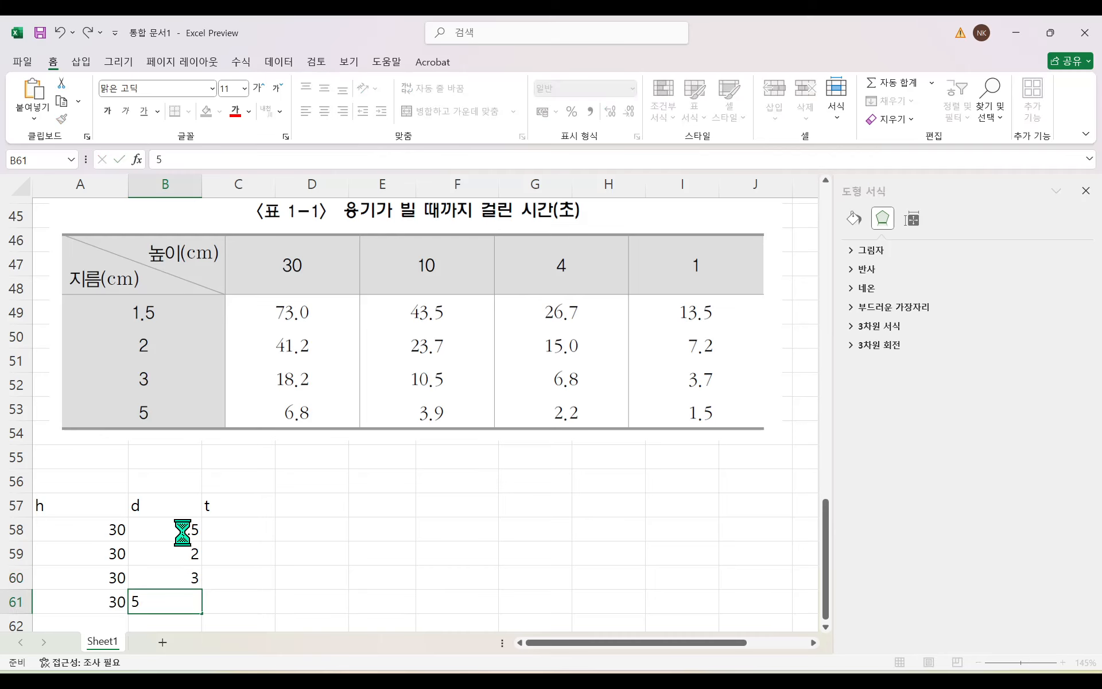
key(Return)
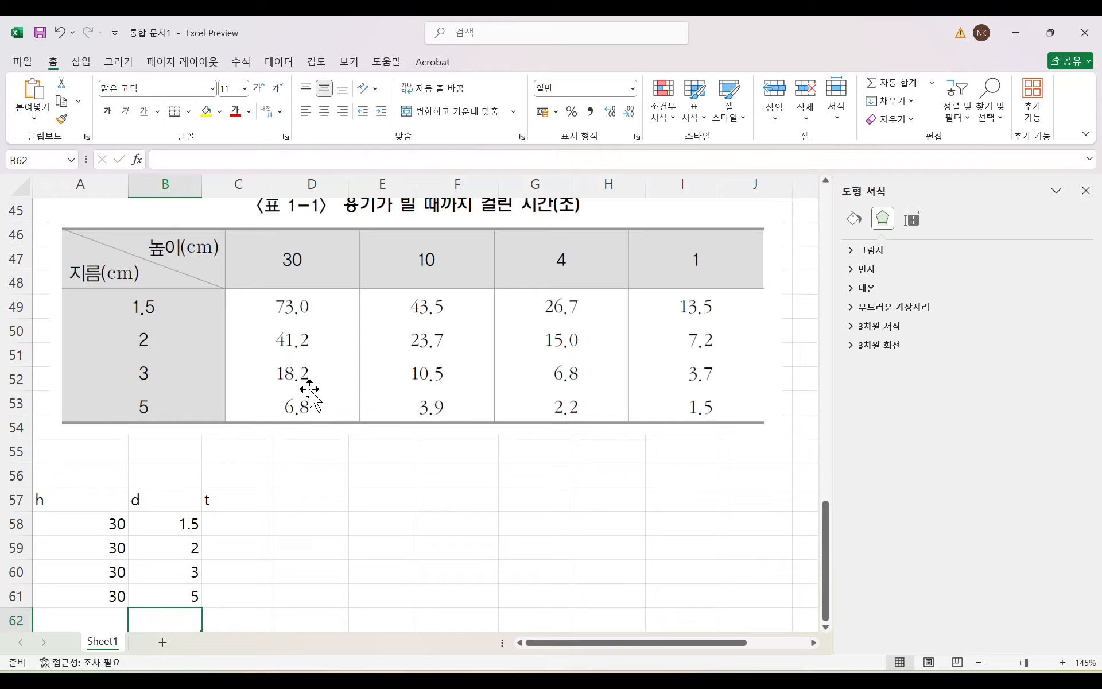
Step: Move the h=30cm chart aside so the B(t) data in column E at the start of the sheet is uncovered
scroll(309, 396, up, 15)
drag(274, 296, 615, 330)
scroll(226, 366, down, 3)
scroll(226, 367, up, 3)
Step: Copy the h=30cm emptying times from E4:E7 into the t column at C58:C61
drag(383, 290, 381, 354)
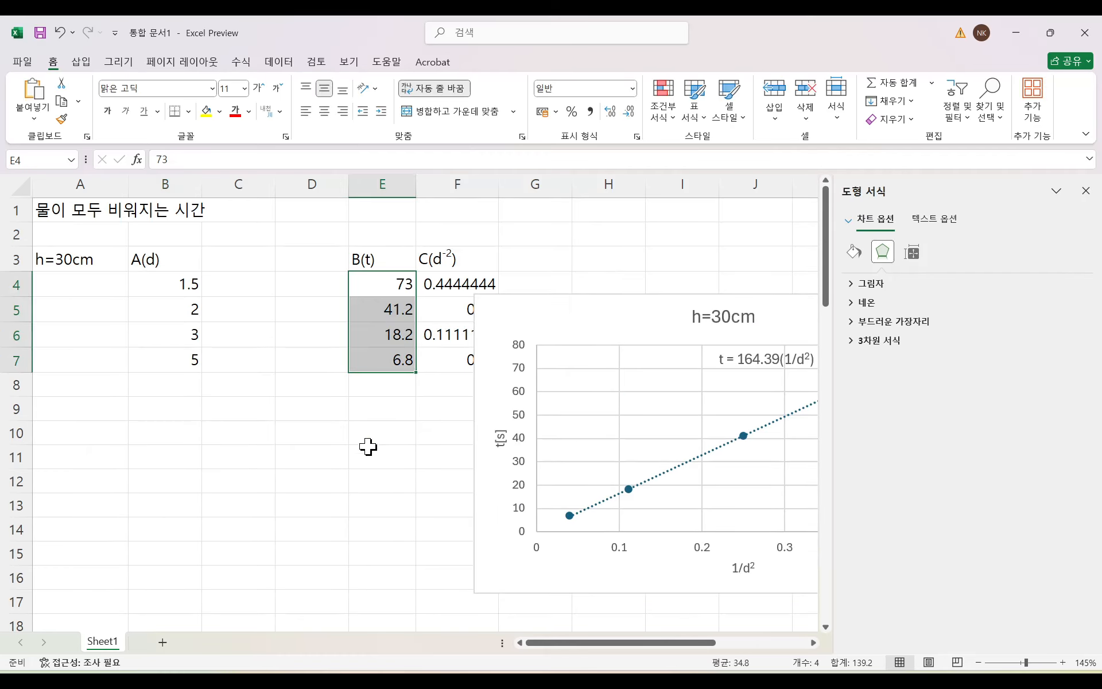
key(ctrl+c)
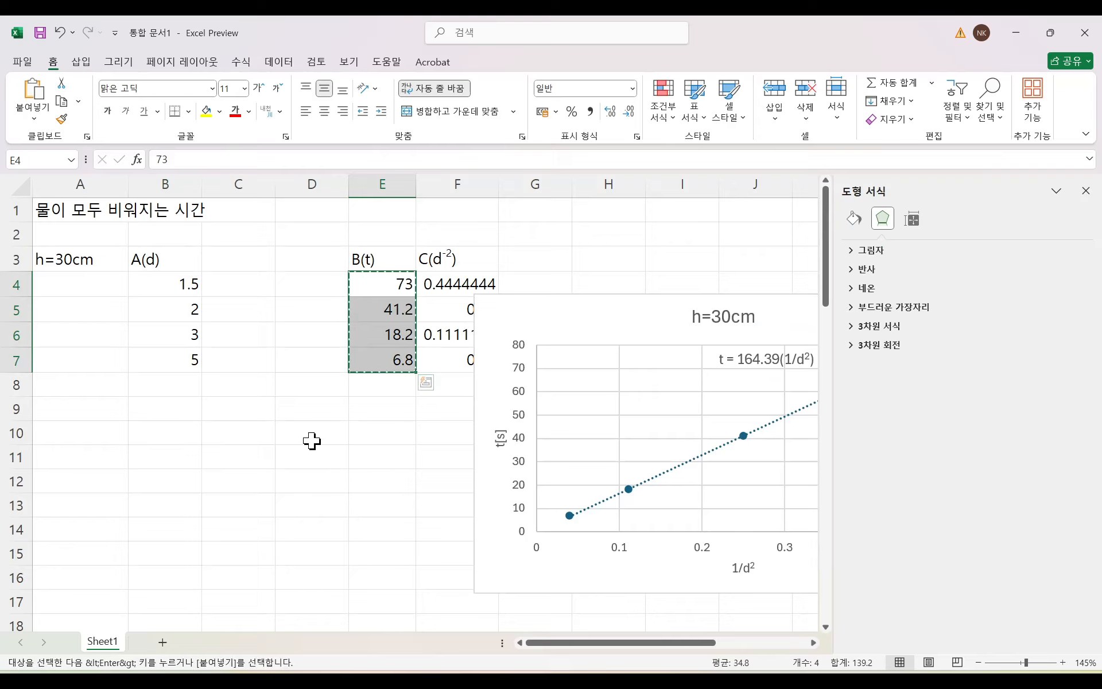
scroll(312, 441, down, 20)
scroll(312, 441, up, 4)
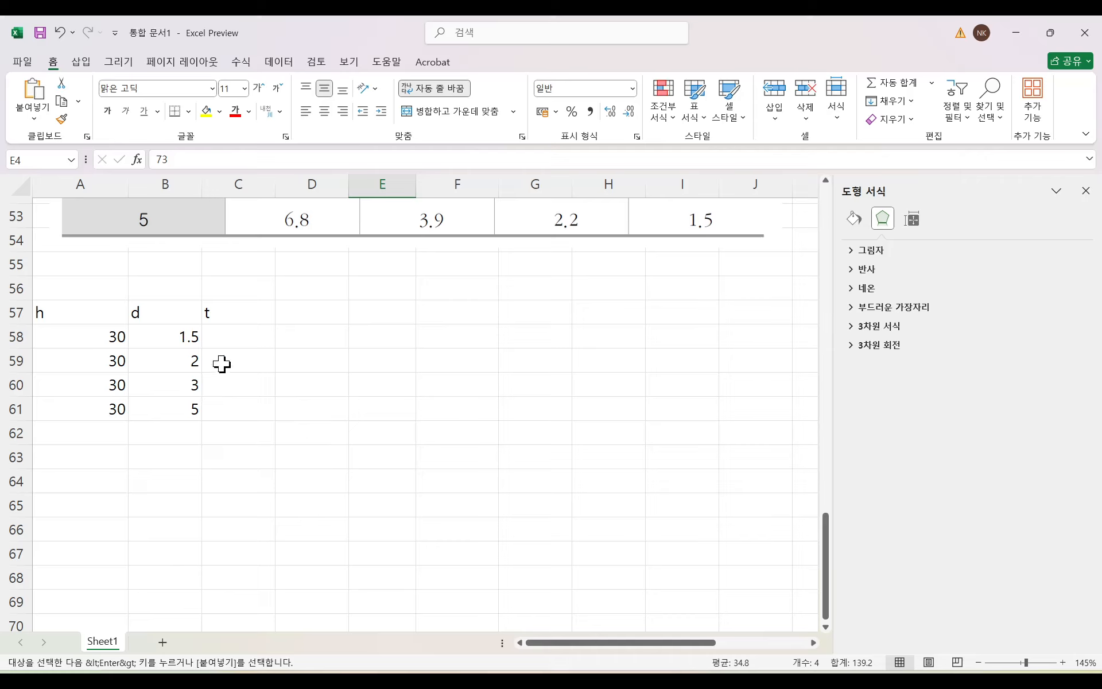
click(234, 342)
key(ctrl+v)
scroll(344, 440, up, 1)
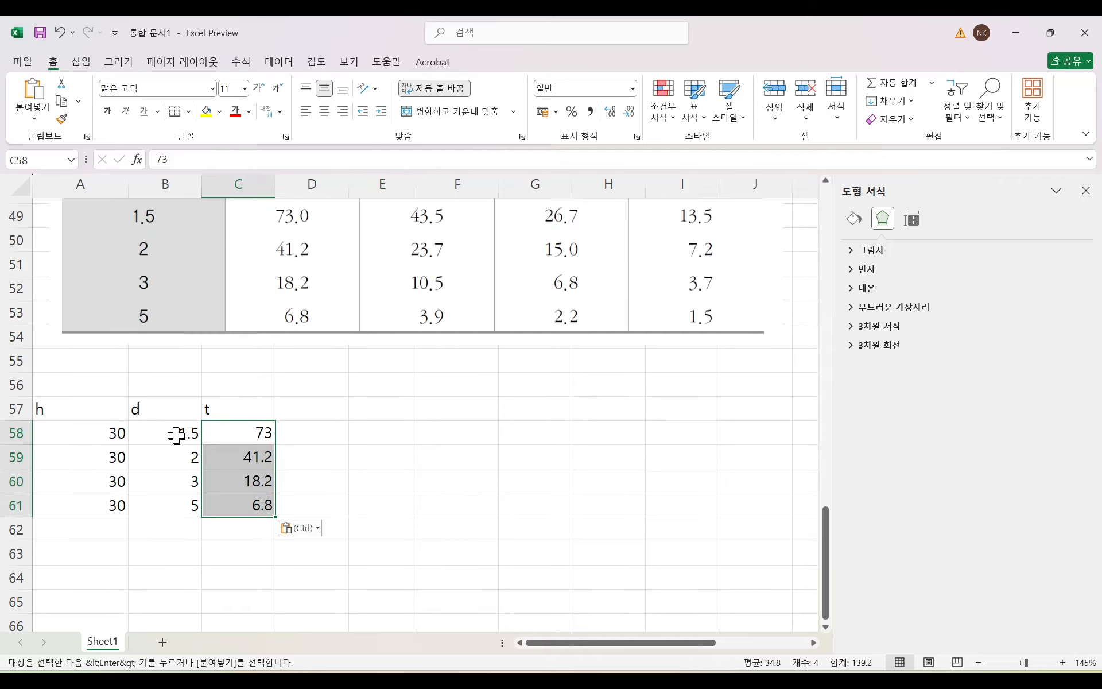
scroll(177, 435, up, 1)
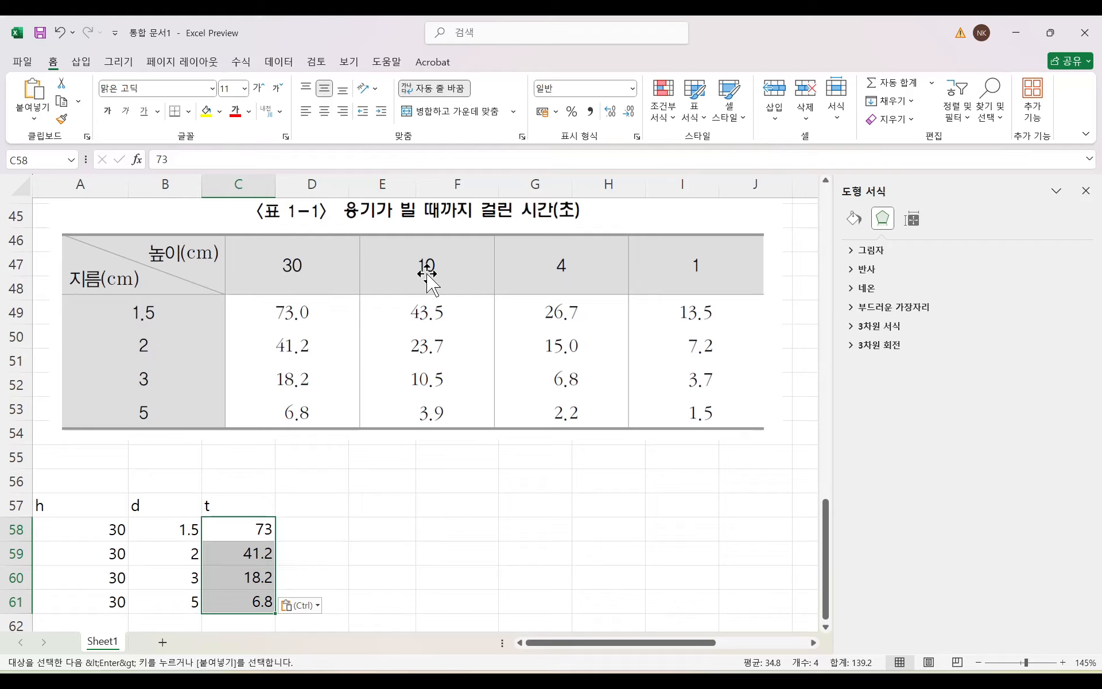
Step: Enter the height 10 in A62 and fill it down through A65
scroll(230, 459, down, 1)
click(116, 532)
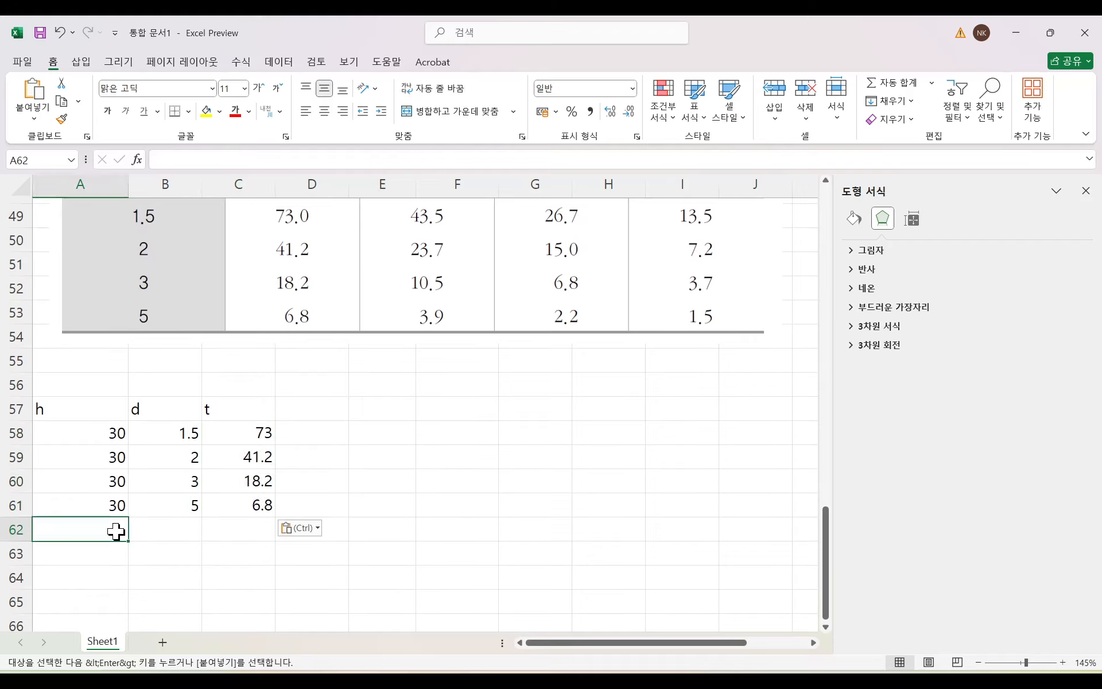
text(10)
click(179, 558)
click(102, 529)
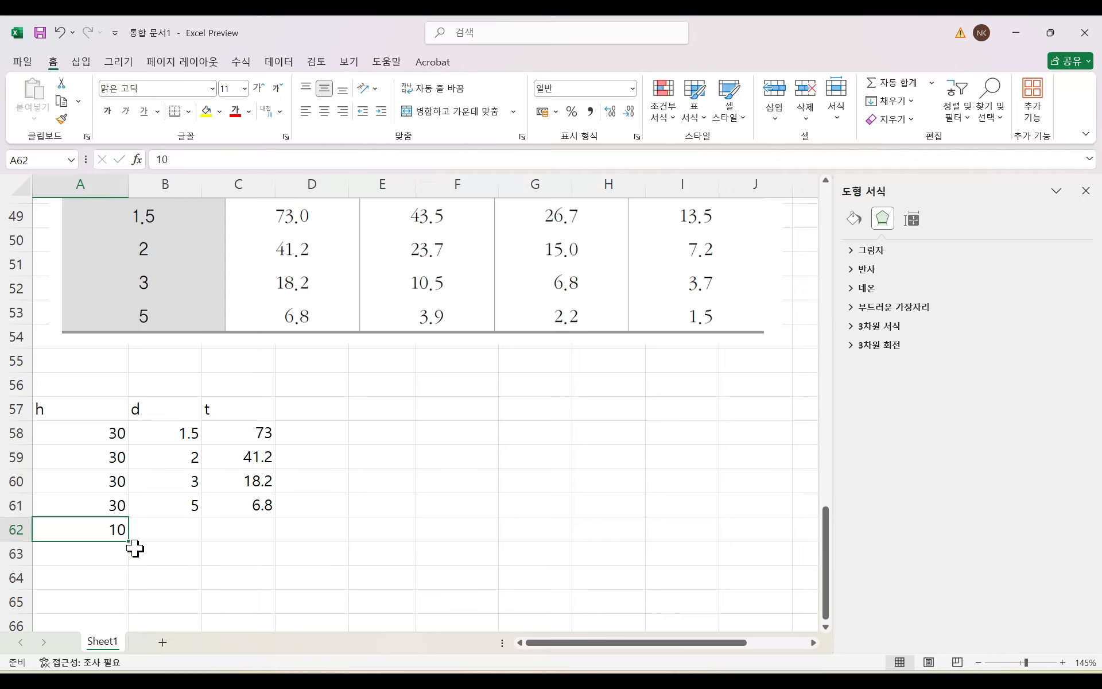
drag(129, 543, 125, 602)
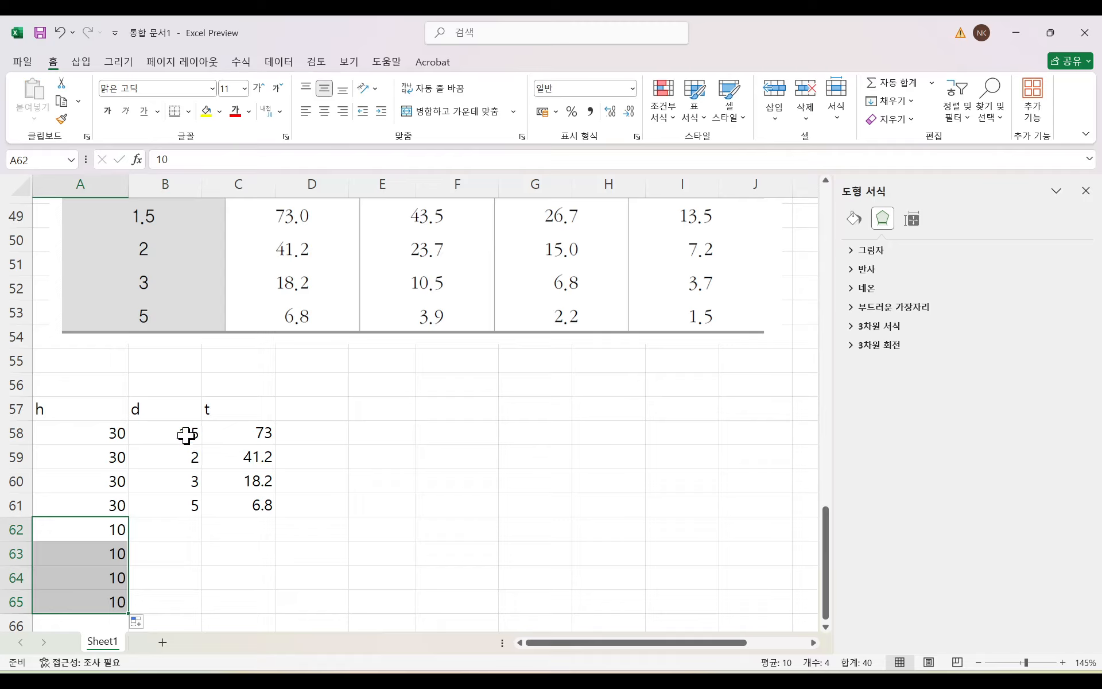
Step: Copy the diameters from B58:B61 into B62:B65 for the h=10 rows, and consult the table's times for height 10
drag(186, 436, 189, 505)
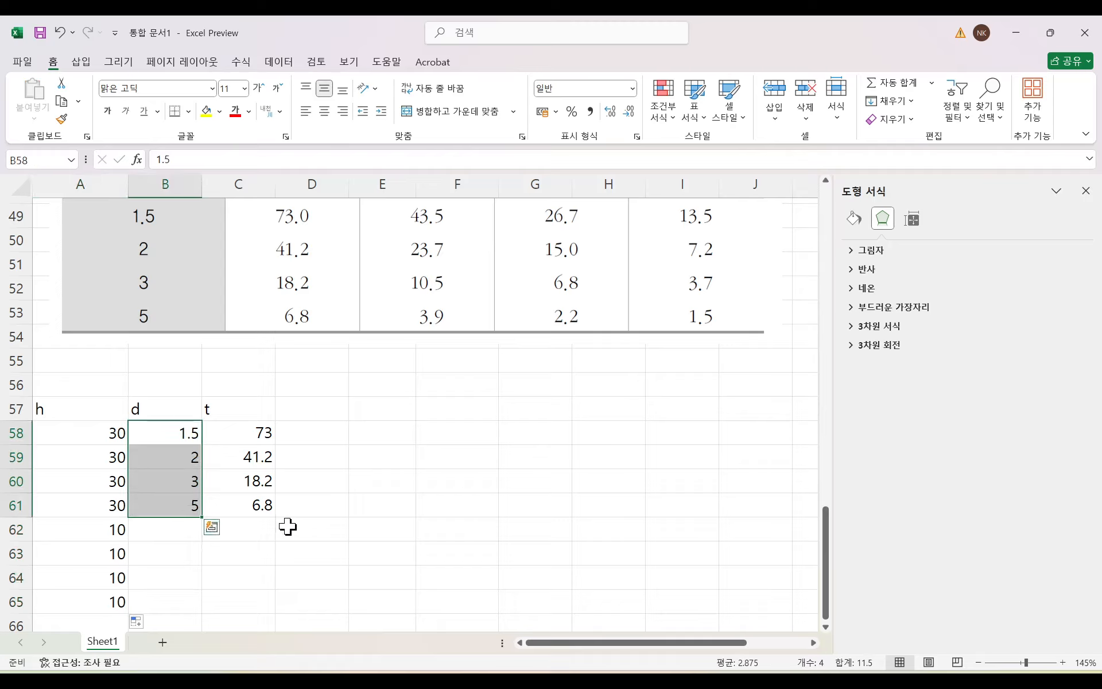
key(ctrl+c)
scroll(184, 441, down, 3)
click(164, 342)
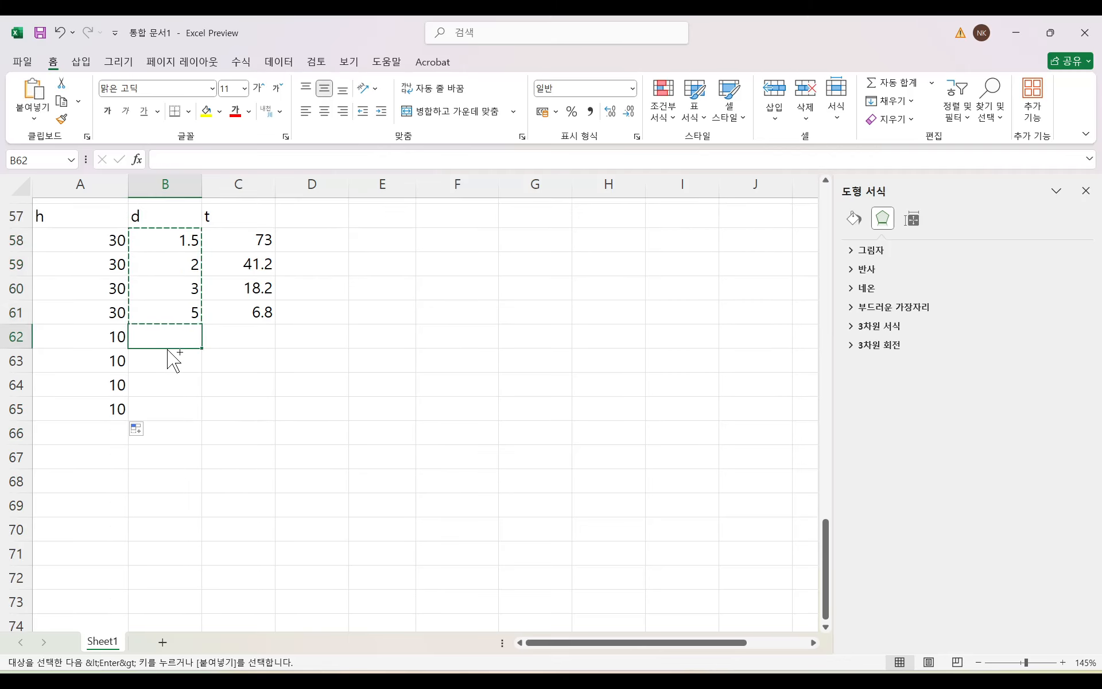
key(ctrl+v)
scroll(330, 484, up, 4)
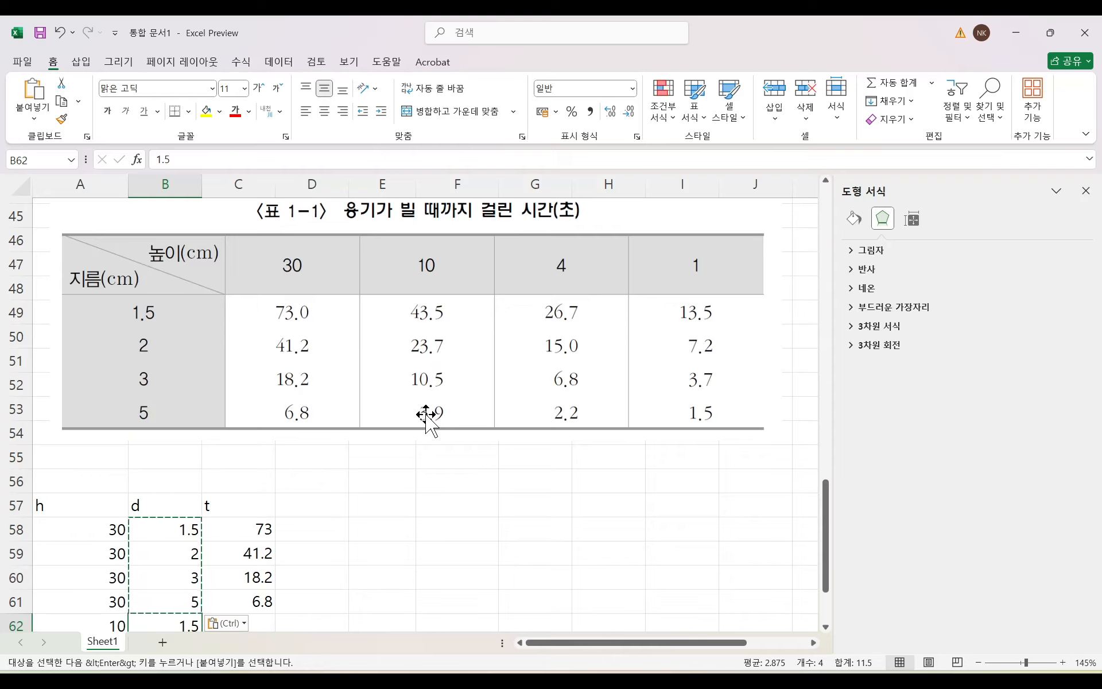
scroll(425, 414, down, 1)
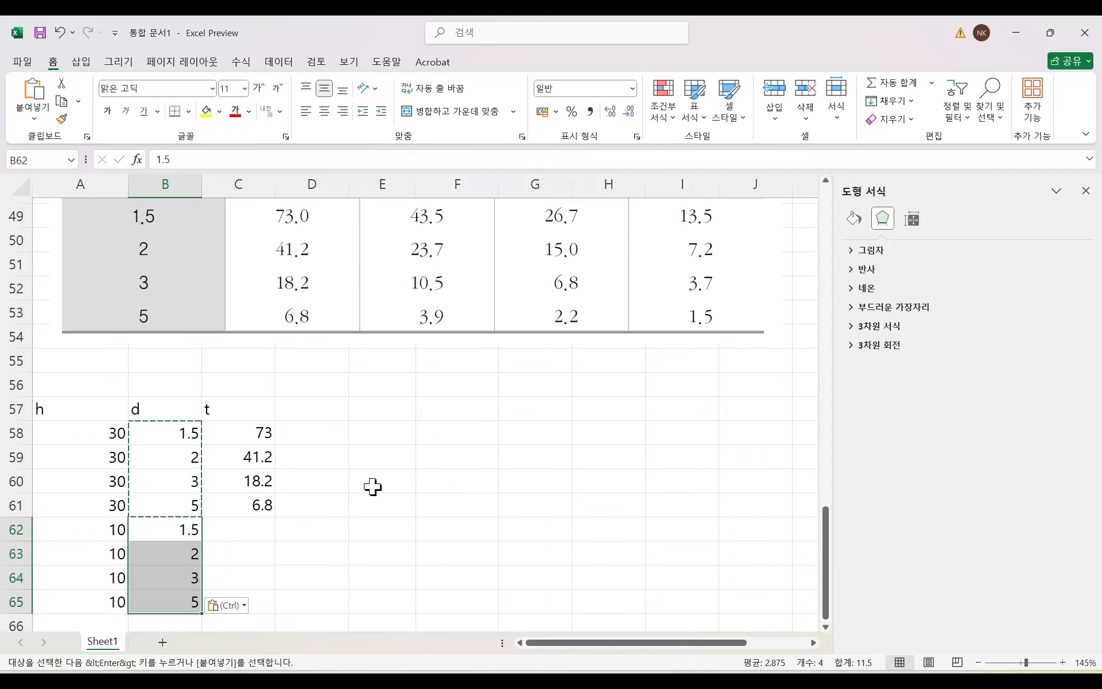
scroll(372, 486, down, 1)
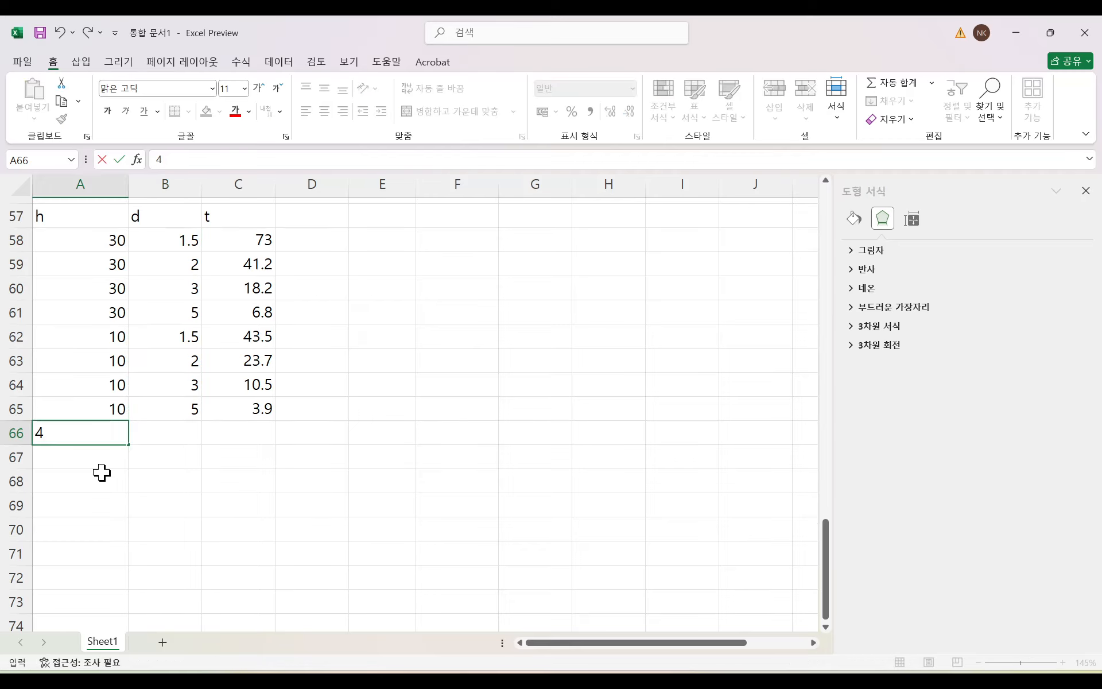
Step: Fill the height 4 from A66 down through A69
click(253, 437)
click(86, 434)
drag(128, 449, 126, 517)
scroll(163, 511, down, 1)
Step: Enter the height 1 in A70 and fill it down through A73
scroll(173, 505, up, 4)
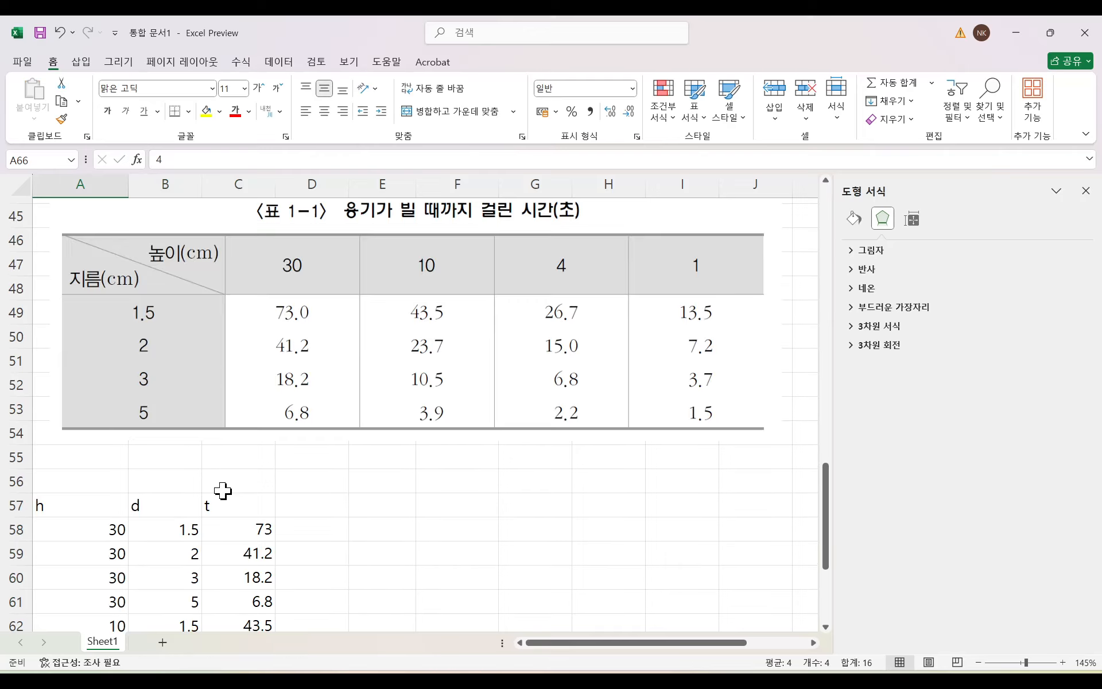
scroll(223, 491, down, 3)
click(106, 528)
text(1)
scroll(173, 511, down, 1)
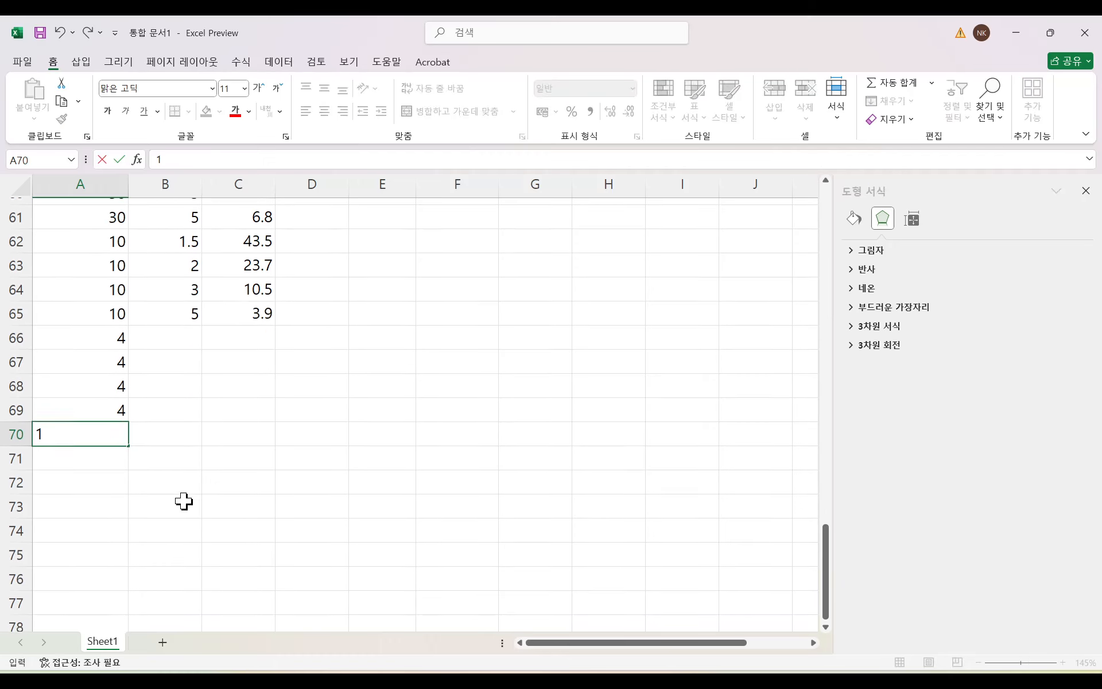
click(105, 465)
click(108, 435)
drag(128, 445, 123, 509)
scroll(207, 349, up, 1)
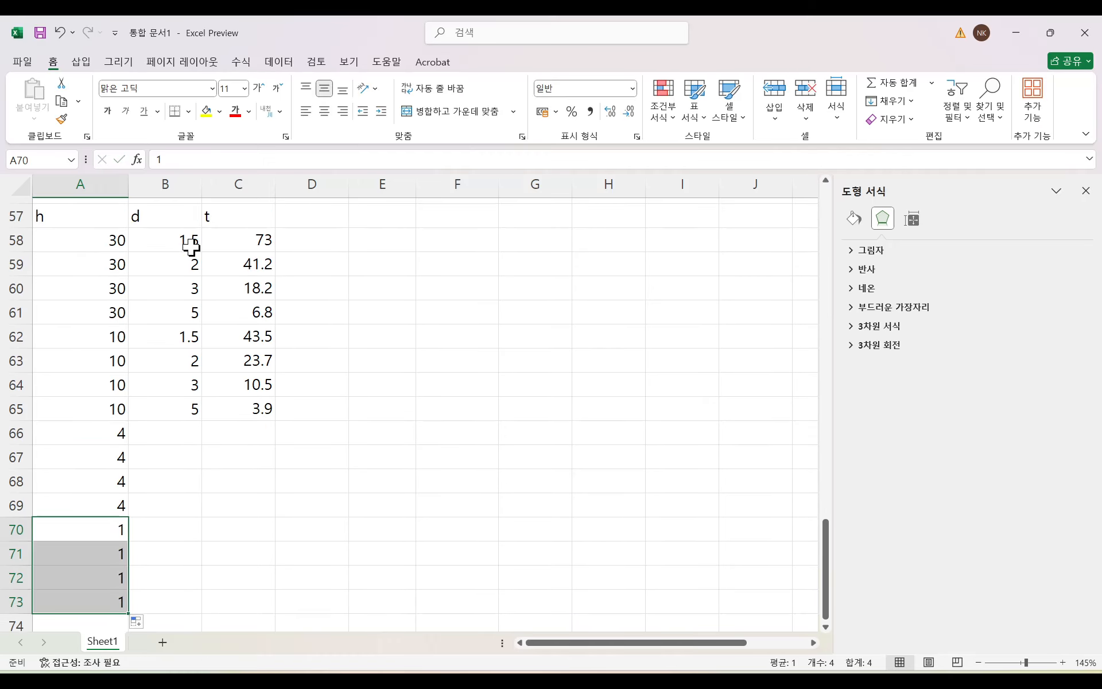
Step: Copy the diameters from B58:B65 into B66:B73 for the h=4 and h=1 rows, and end the copy selection
drag(191, 247, 194, 410)
key(ctrl+c)
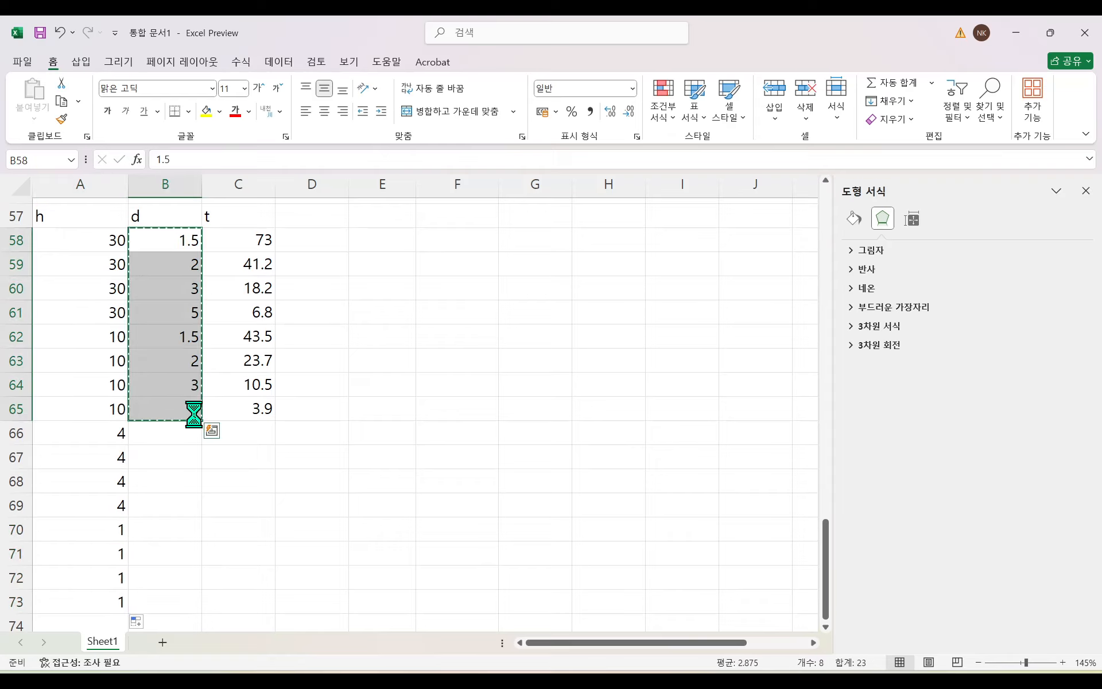
scroll(219, 426, down, 1)
click(170, 337)
key(ctrl+v)
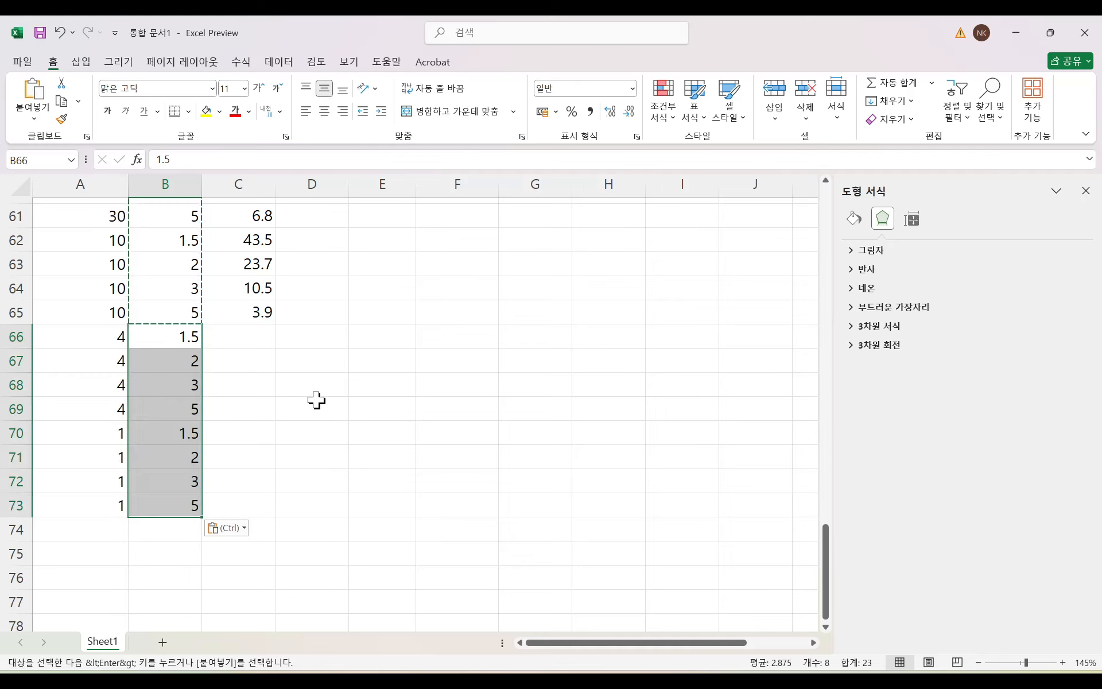
click(315, 400)
key(Escape)
Step: Look up the time for h=4 and d=1.5 in 〈표 1−1〉 and enter 26.7 in C66
scroll(322, 401, up, 2)
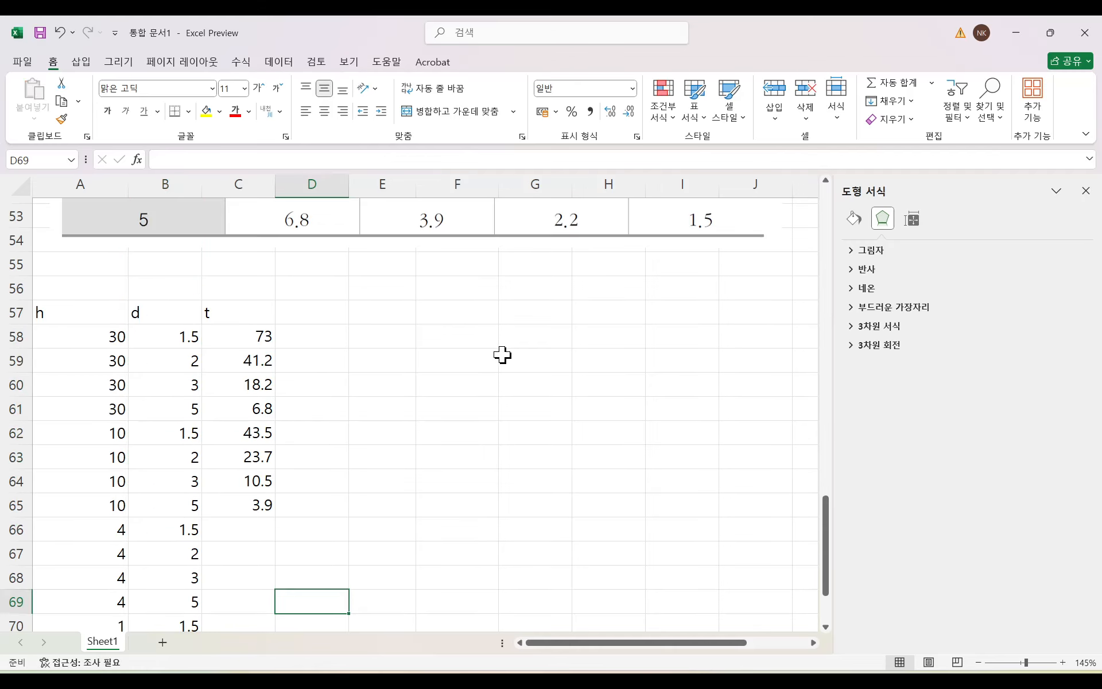
scroll(502, 355, up, 2)
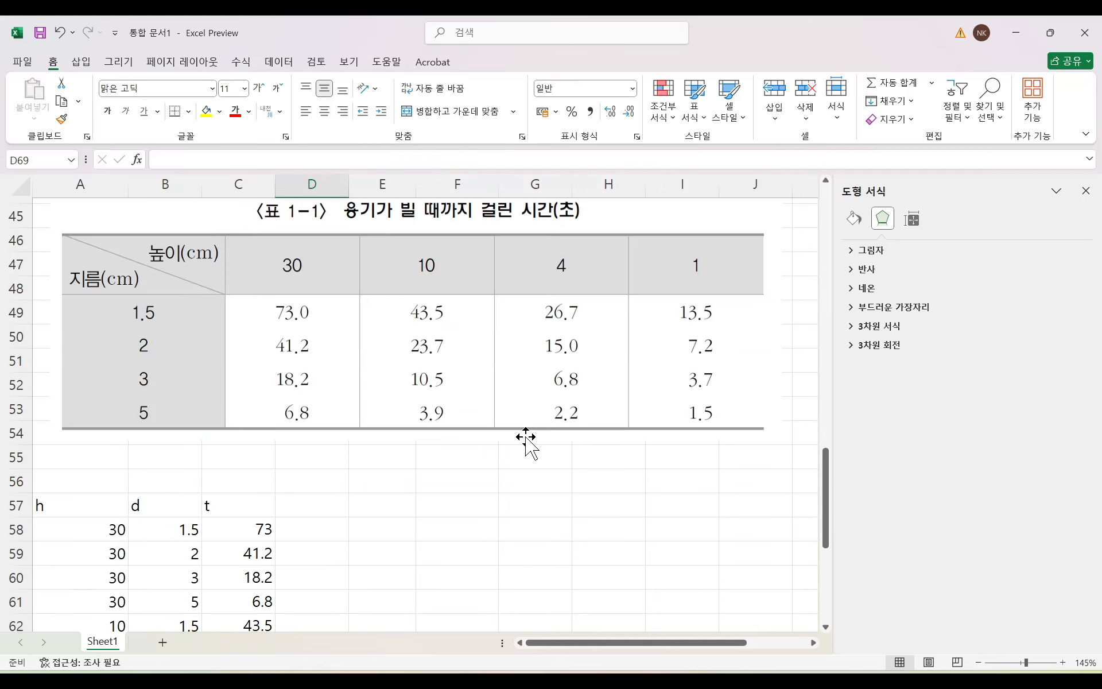
scroll(526, 442, down, 3)
click(251, 439)
text(2)
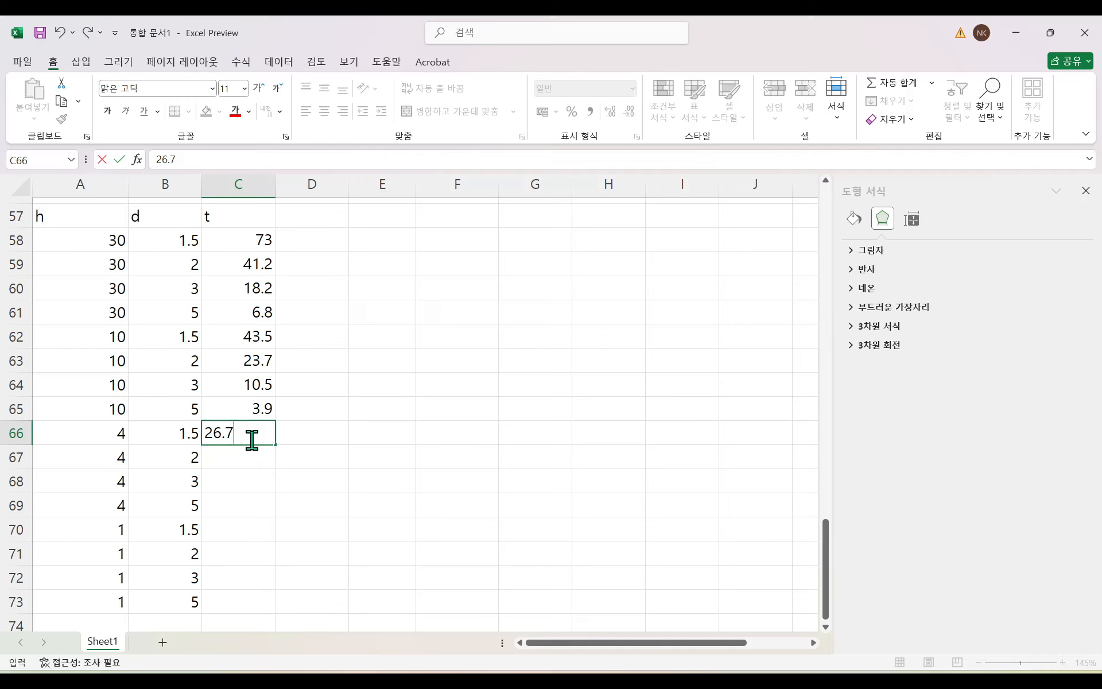
text(6.7)
click(462, 488)
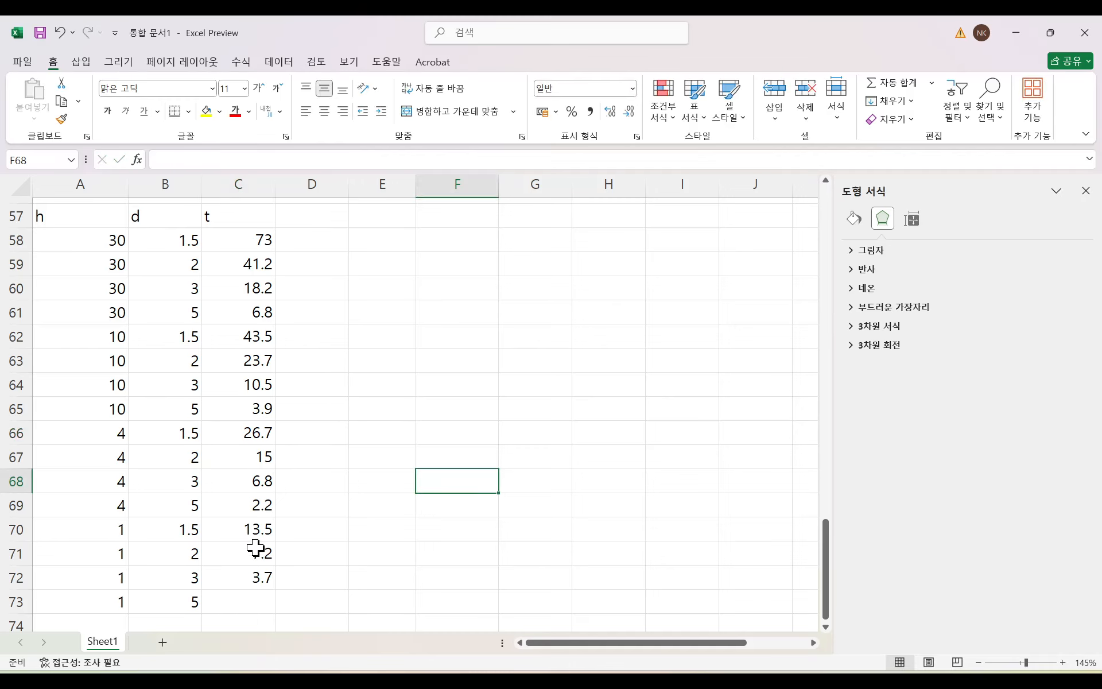
Step: Look up the time for h=1 and d=5 in 〈표 1−1〉 and enter 1.5 in C73
scroll(305, 536, up, 2)
scroll(305, 536, down, 2)
click(260, 607)
text(1.)
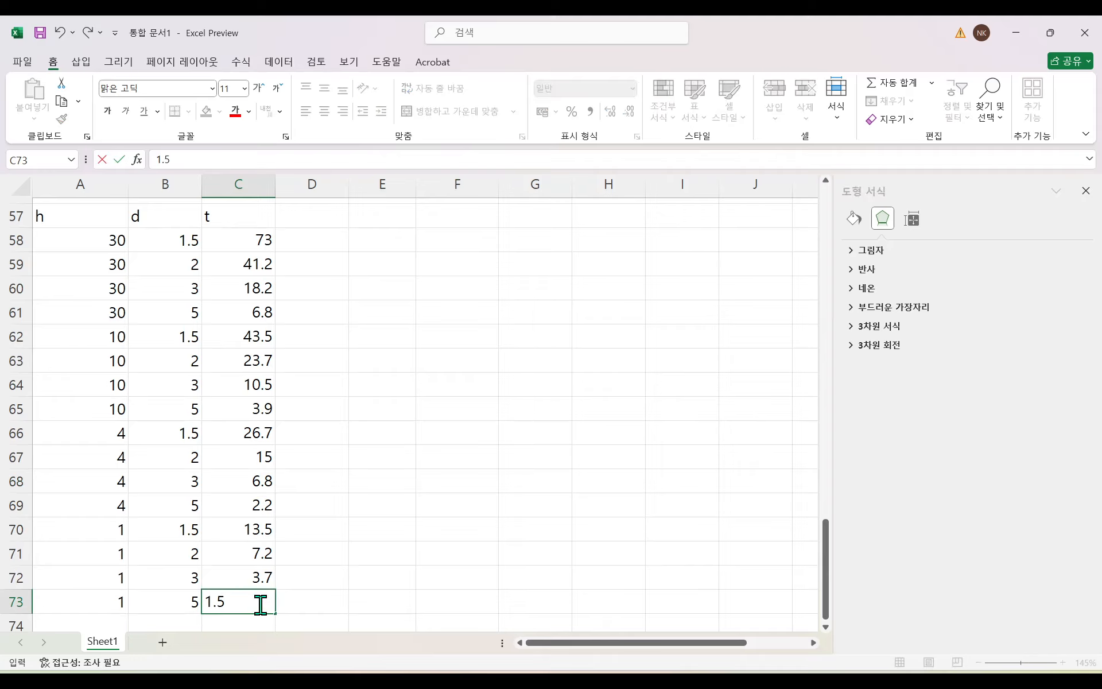
text(5)
click(347, 484)
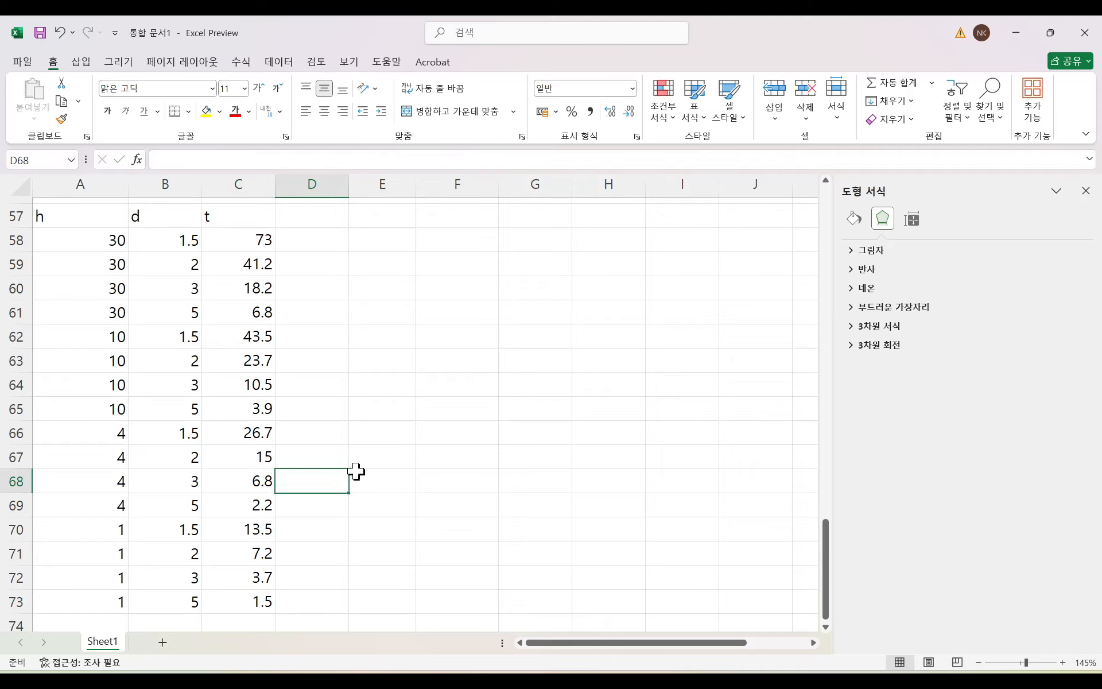
Step: Enter the header 1/d2 in D57 and format its exponent 2 as superscript
scroll(355, 471, up, 1)
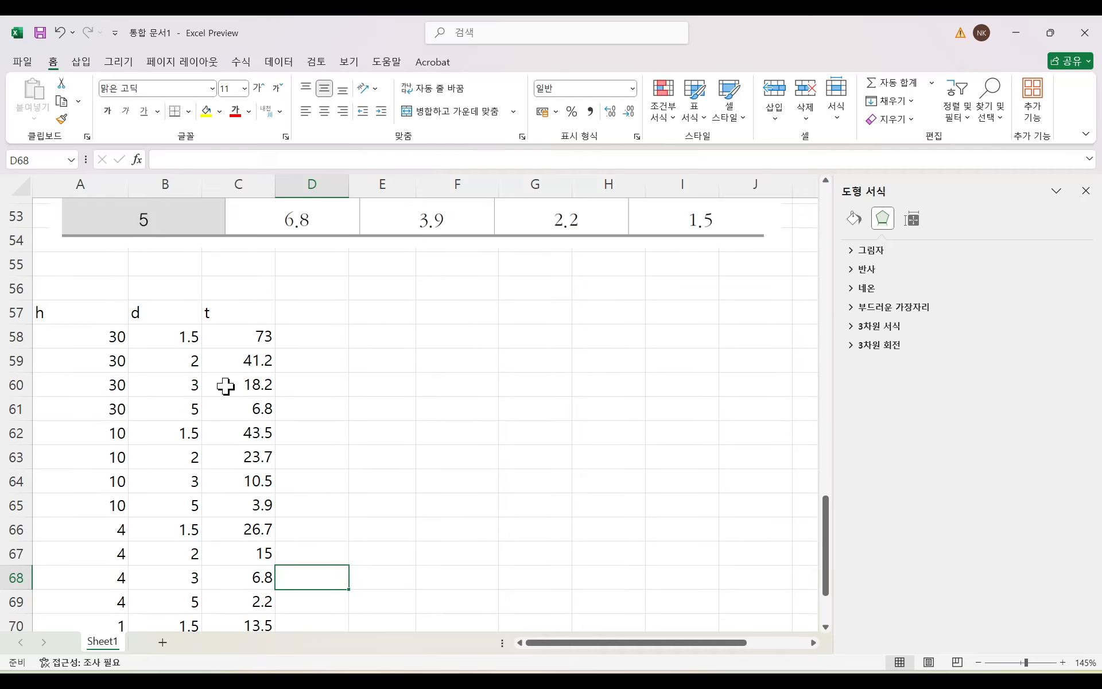
click(329, 322)
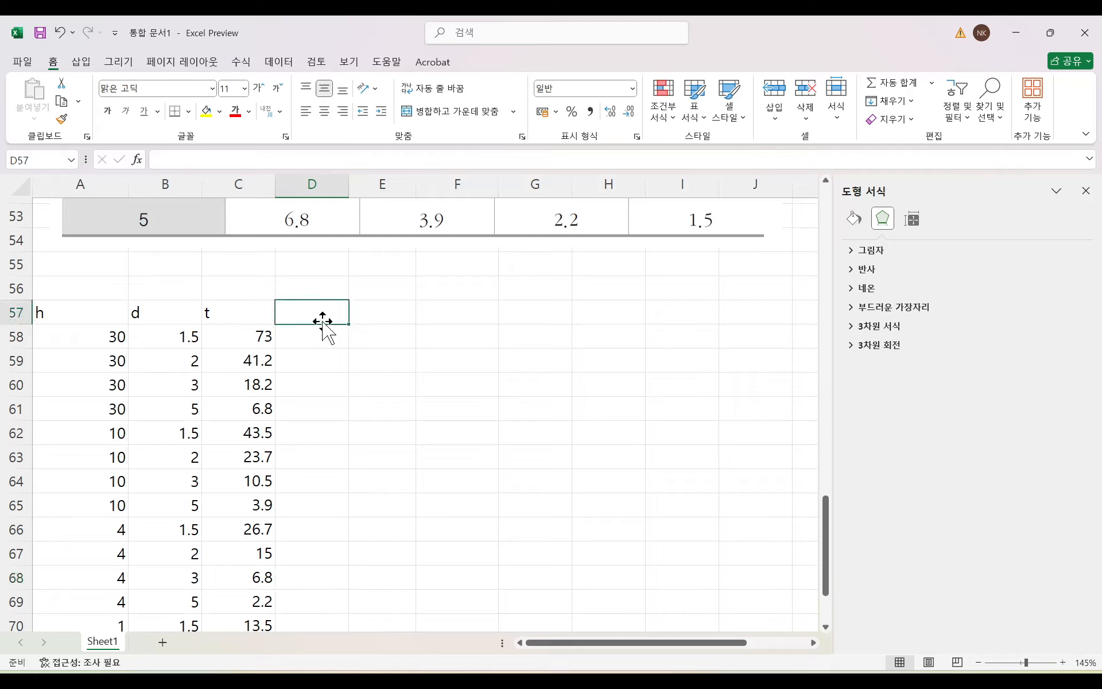
text(1/d-2)
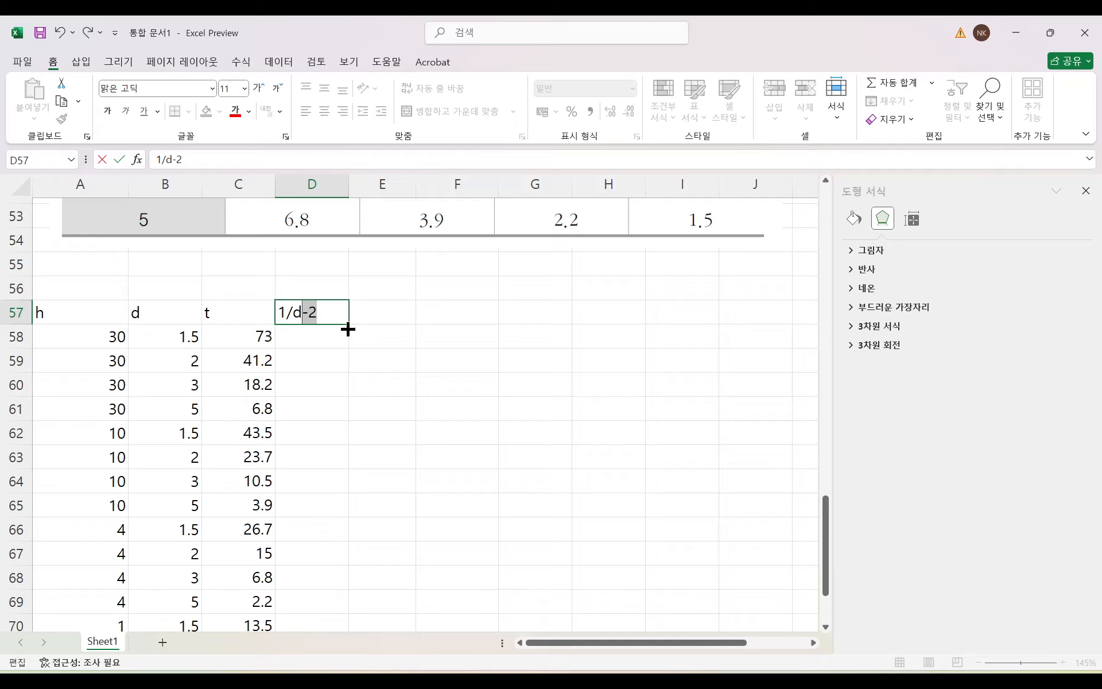
click(327, 317)
key(ctrl+1)
click(450, 363)
click(712, 528)
click(377, 334)
Step: Enter the header "root h" in E57
click(377, 313)
text(roo)
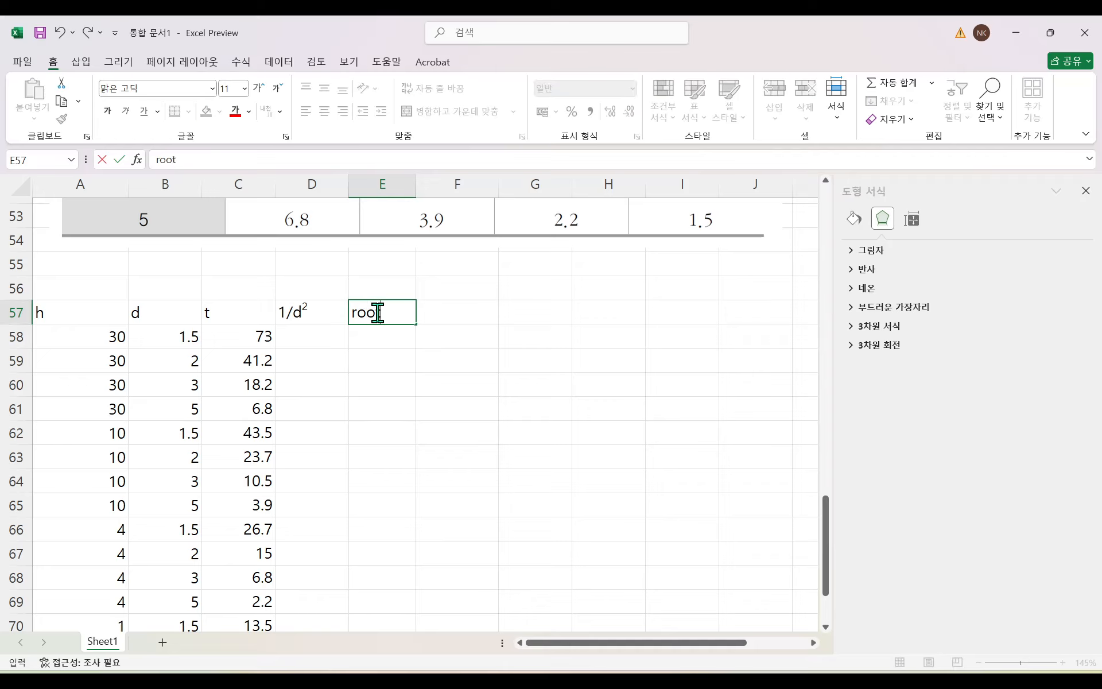
text(t h)
click(433, 352)
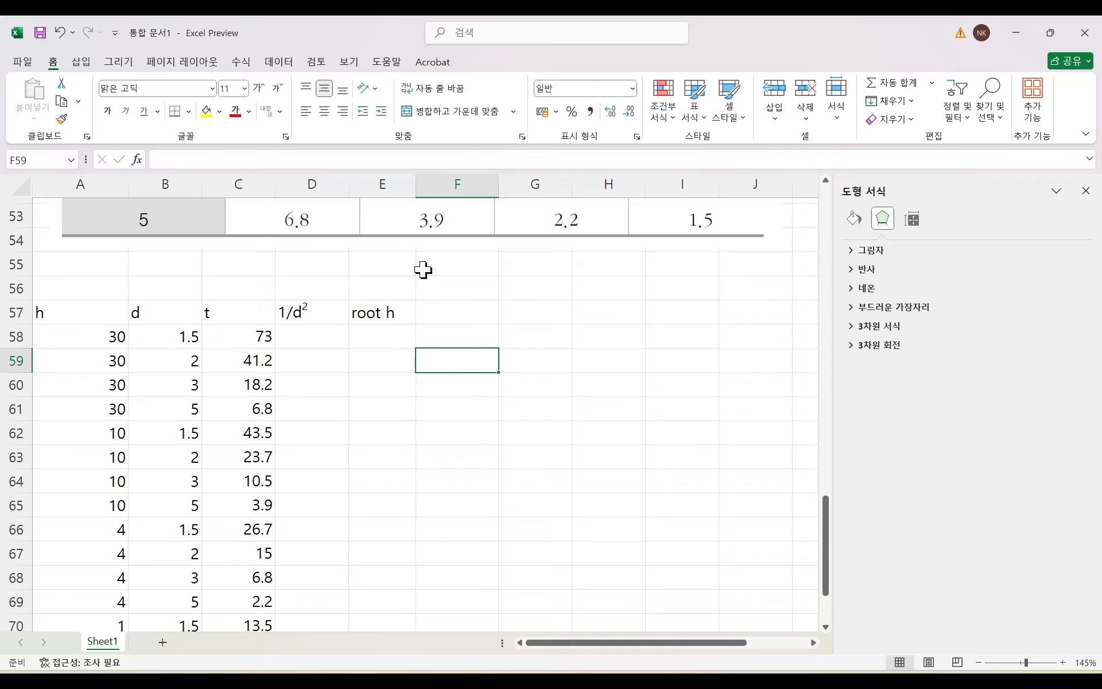
Step: Enter the formula =1/B58^2 in D58 to compute 1/d² for the first data row
click(316, 337)
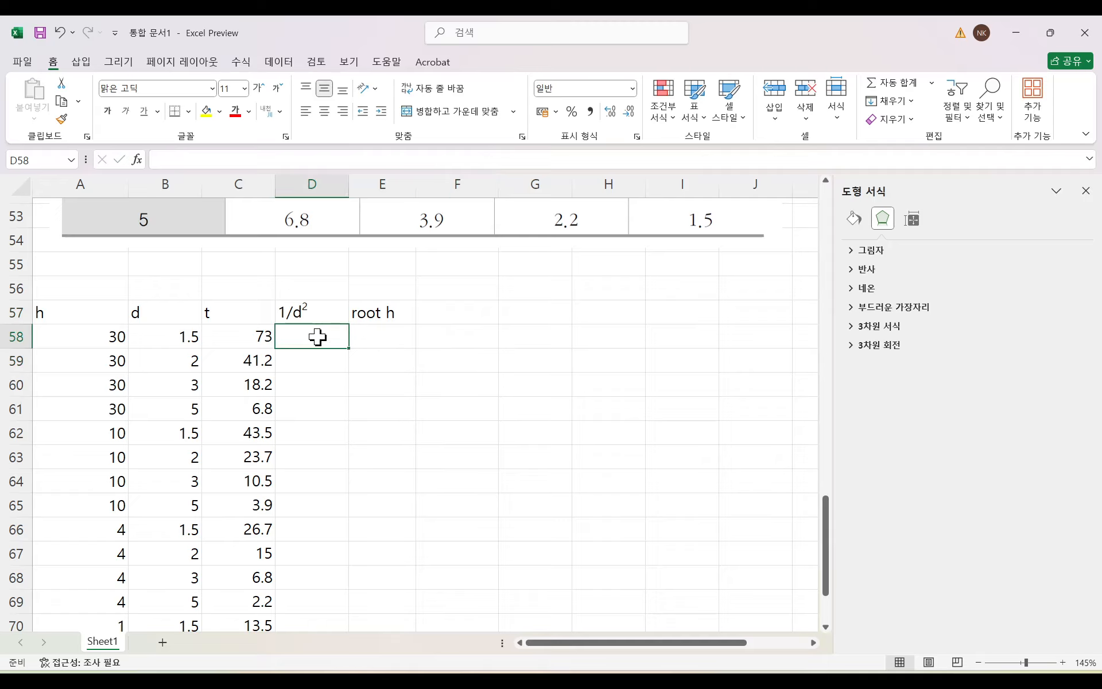
click(233, 163)
text(=1/)
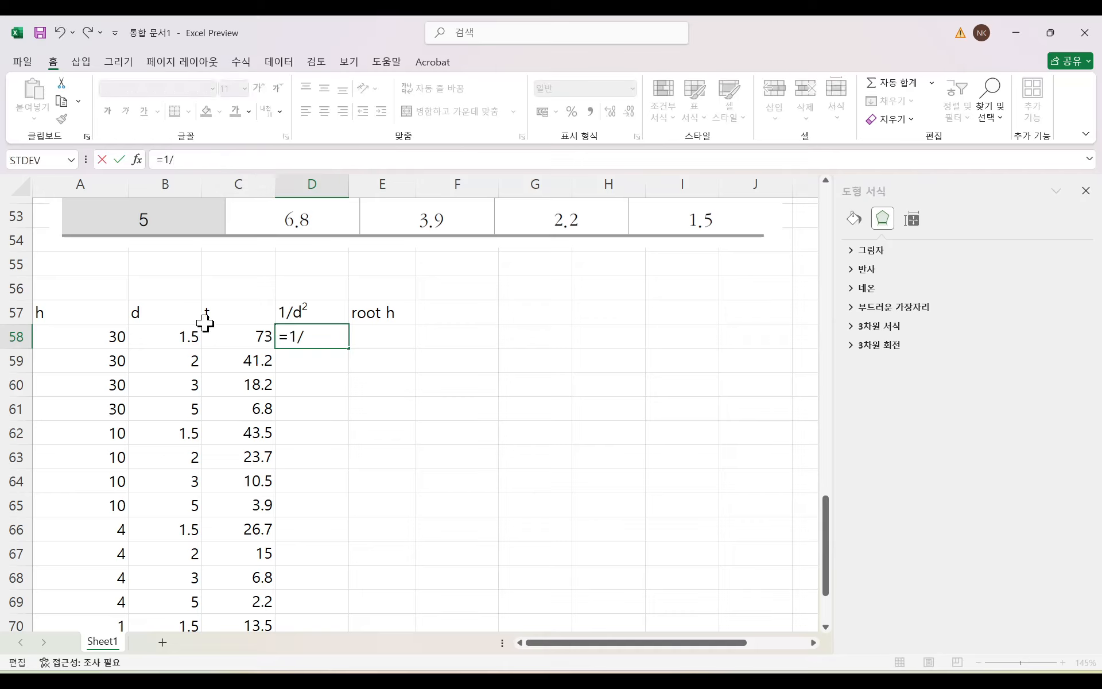
click(166, 338)
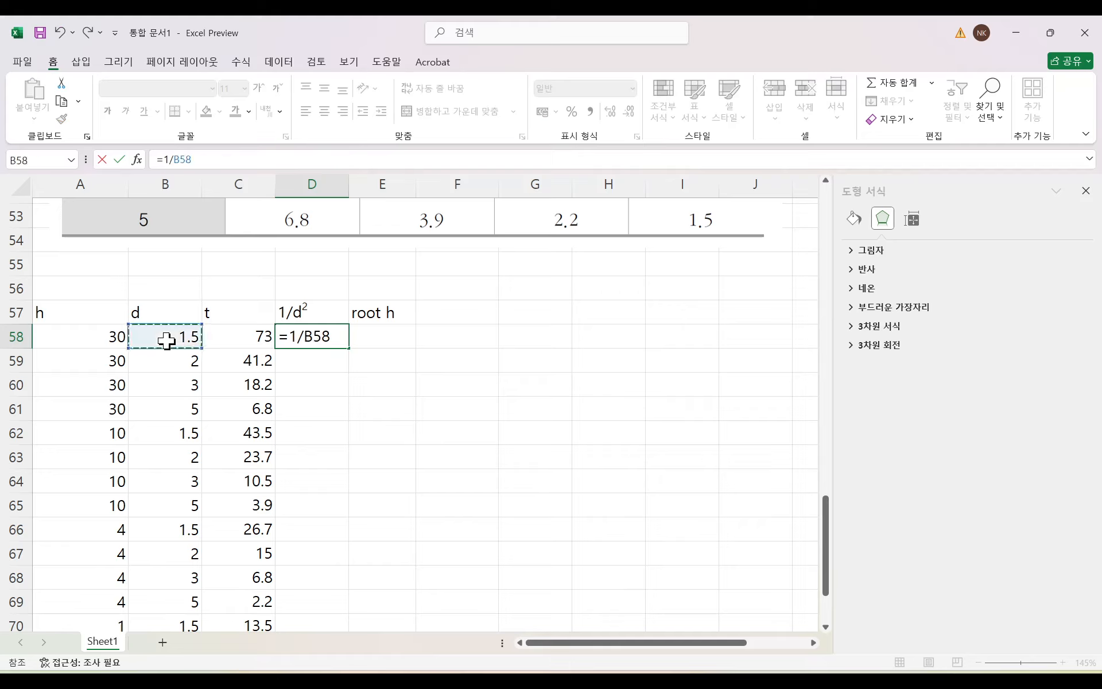
text(^2)
key(Return)
Step: Fill the 1/d² formula from D58 down through D73
click(312, 336)
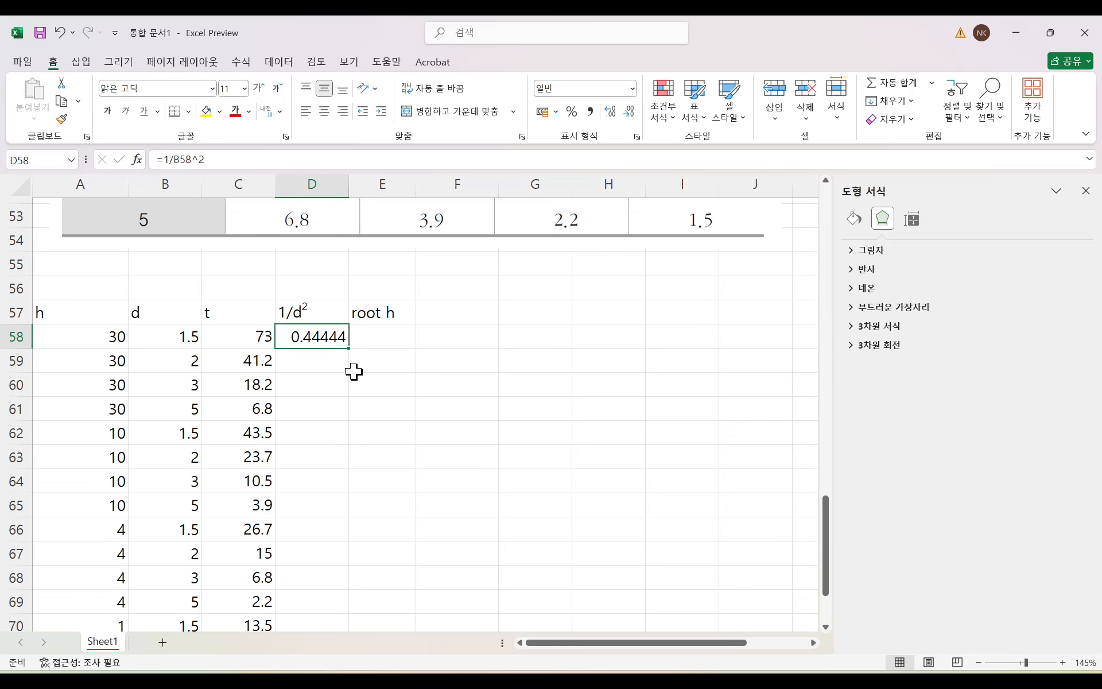
scroll(353, 364, down, 1)
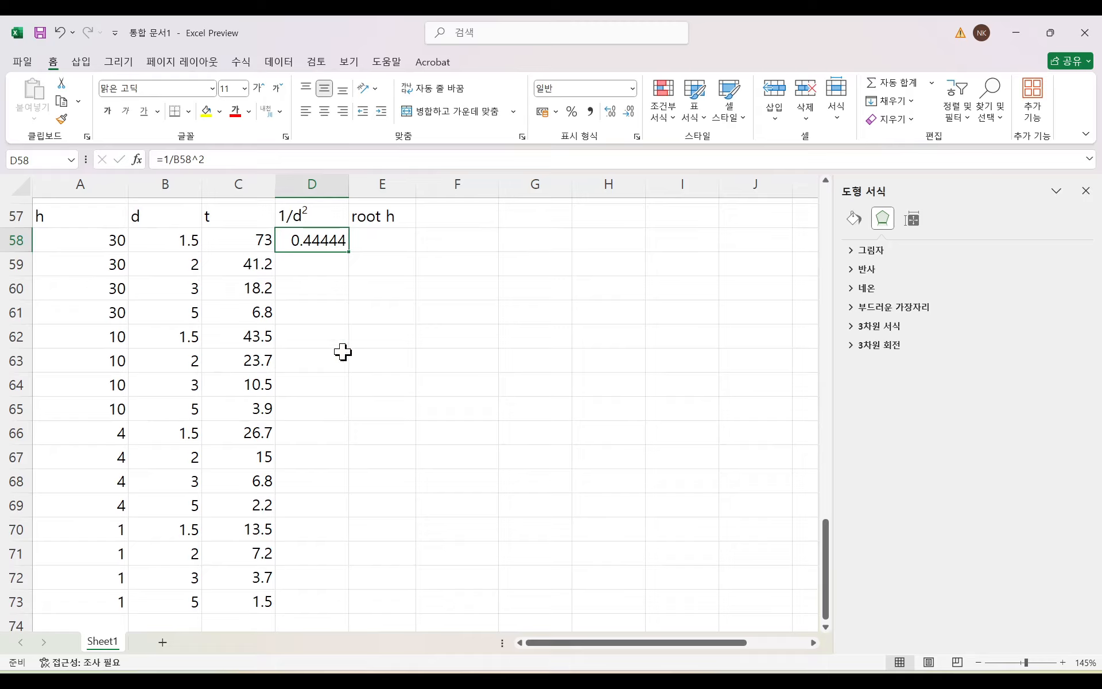
double_click(348, 250)
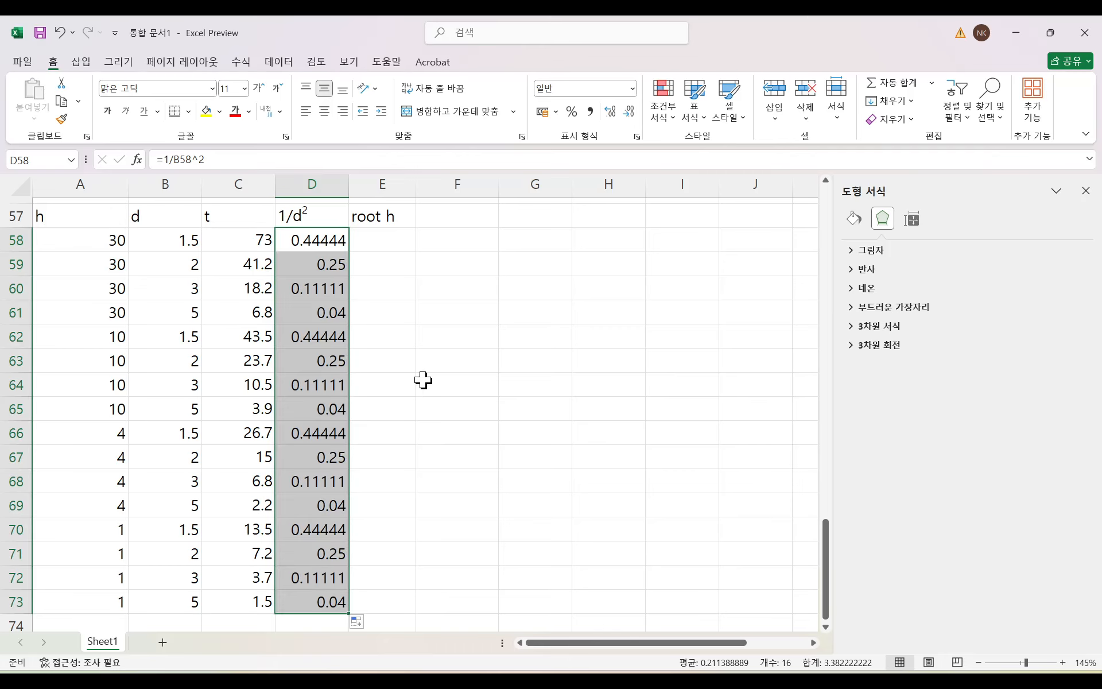
Step: Enter the formula =SQRT(A58) in E58 to compute the square root of h for the first data row
scroll(423, 380, up, 1)
click(396, 334)
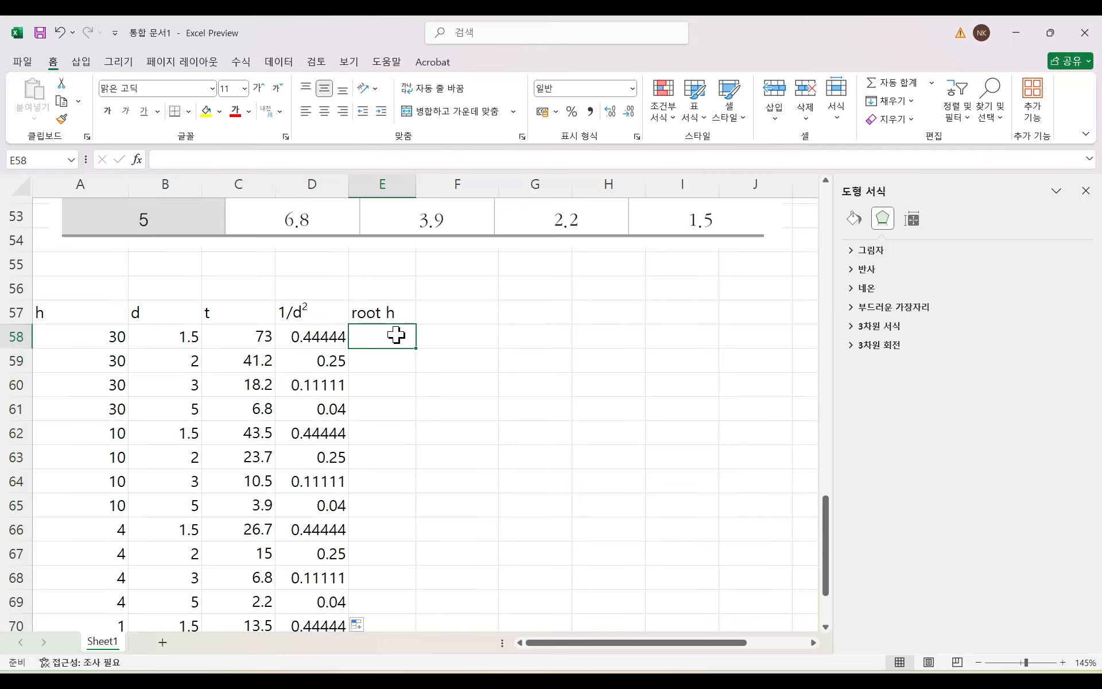
click(312, 159)
text(=)
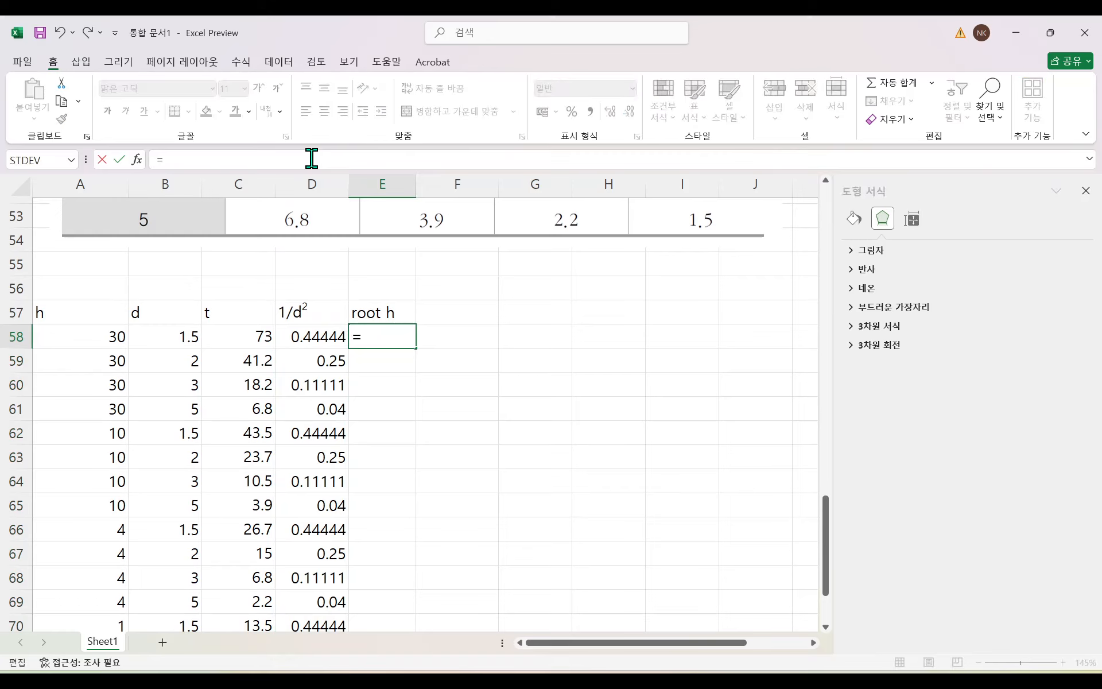
text(SQ)
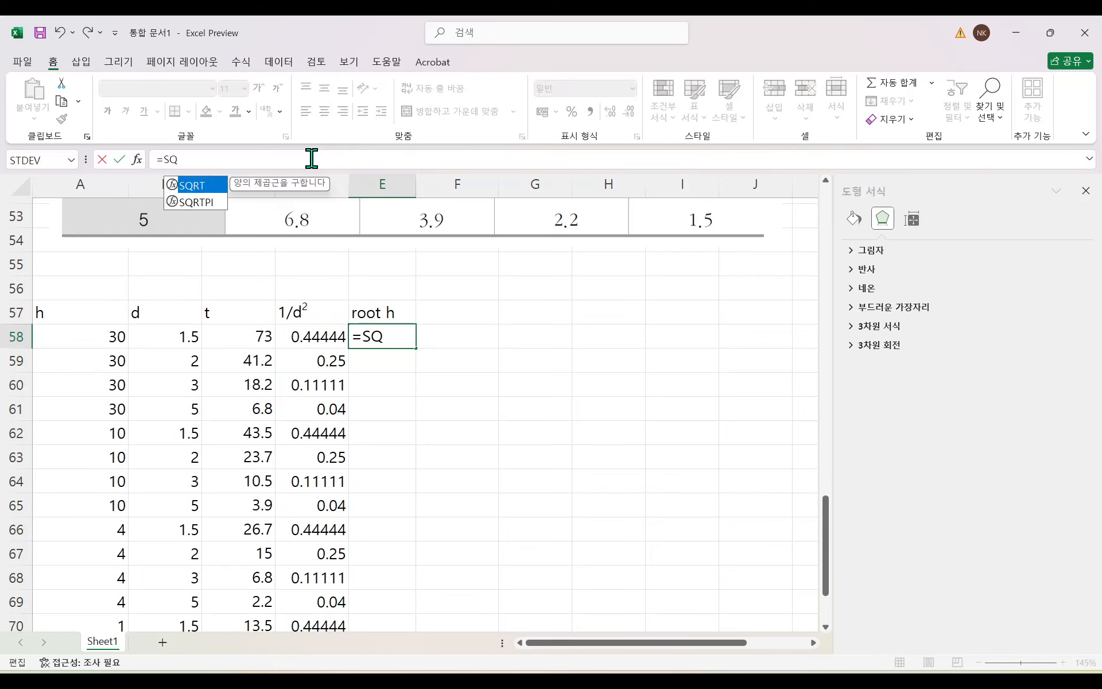
text(RT)
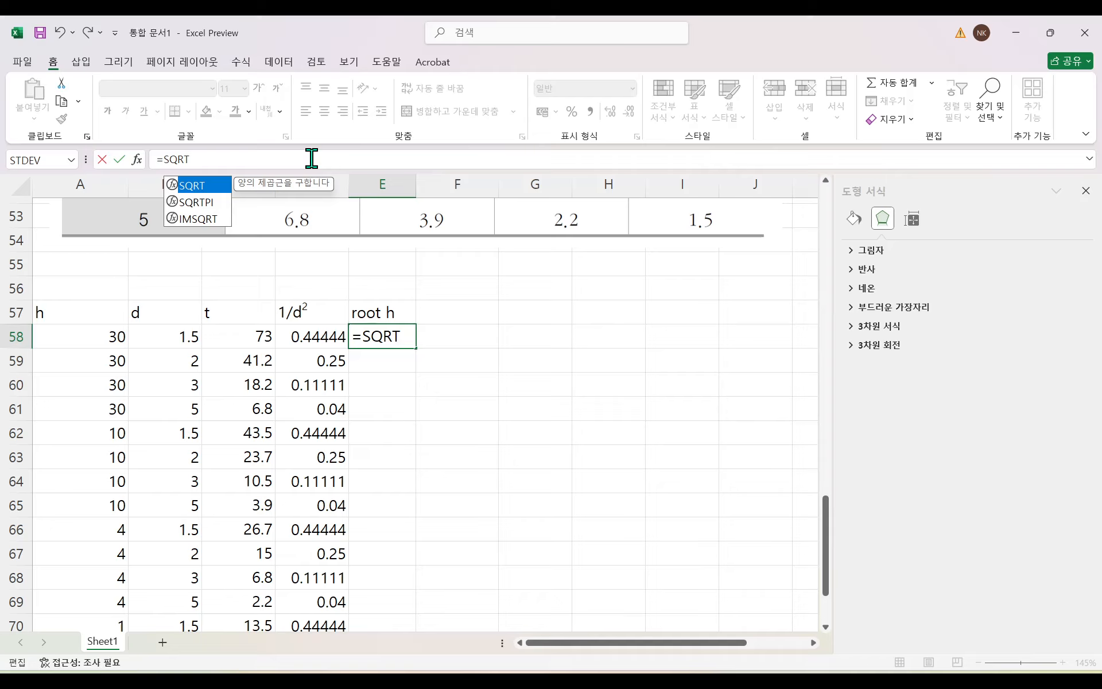
text(()
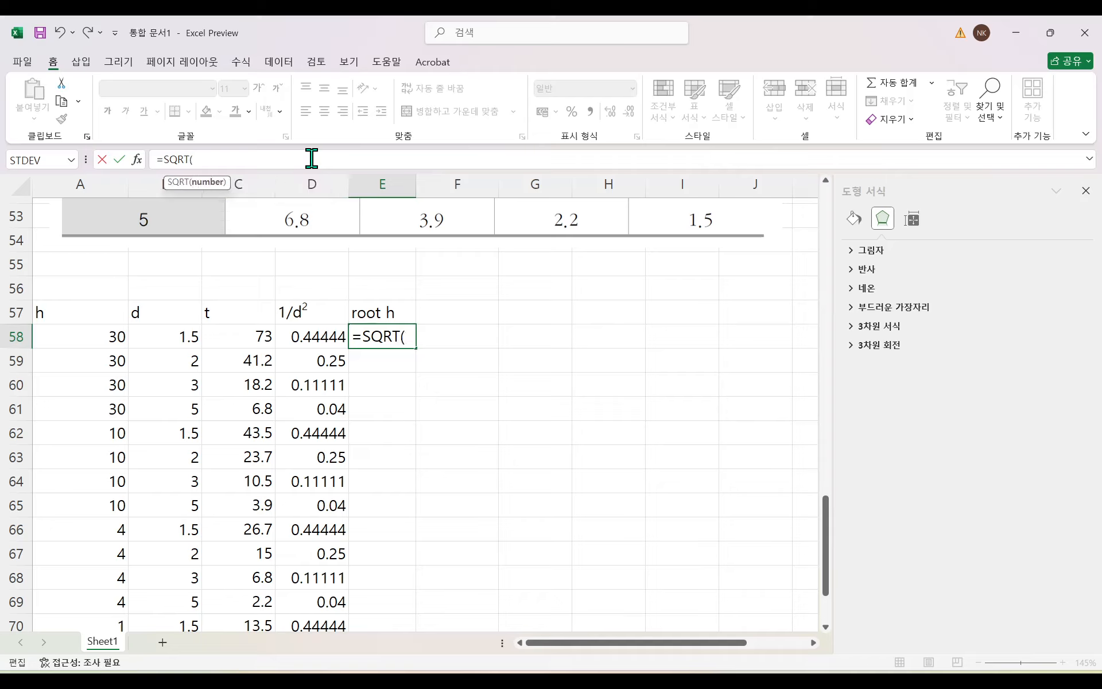
click(112, 340)
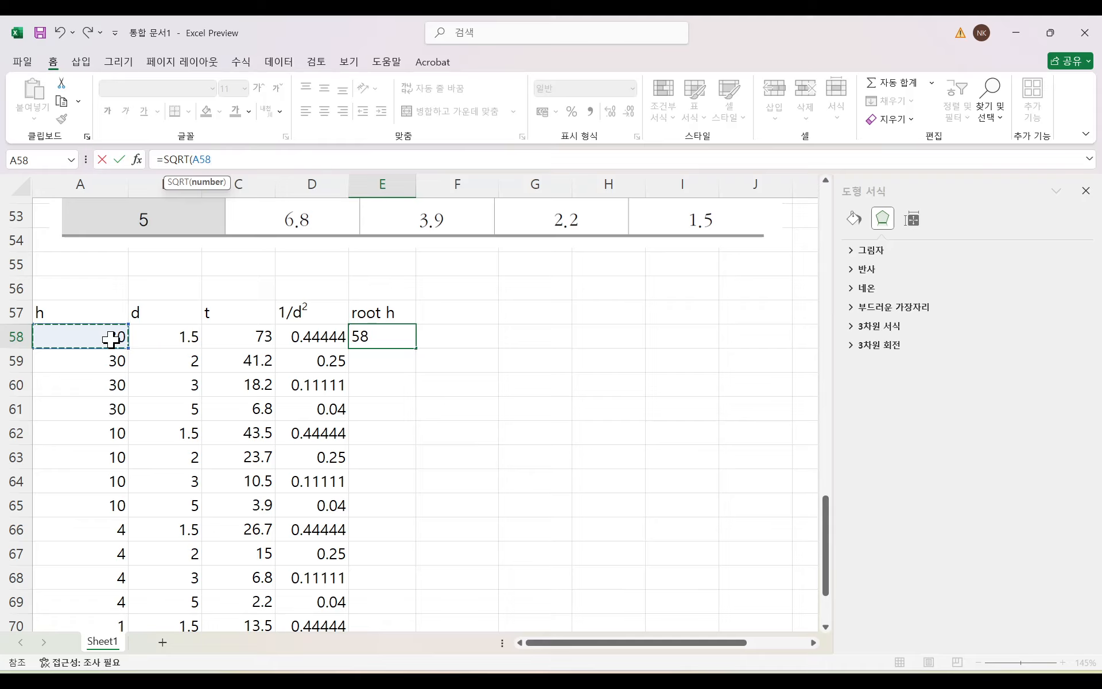
text())
key(Return)
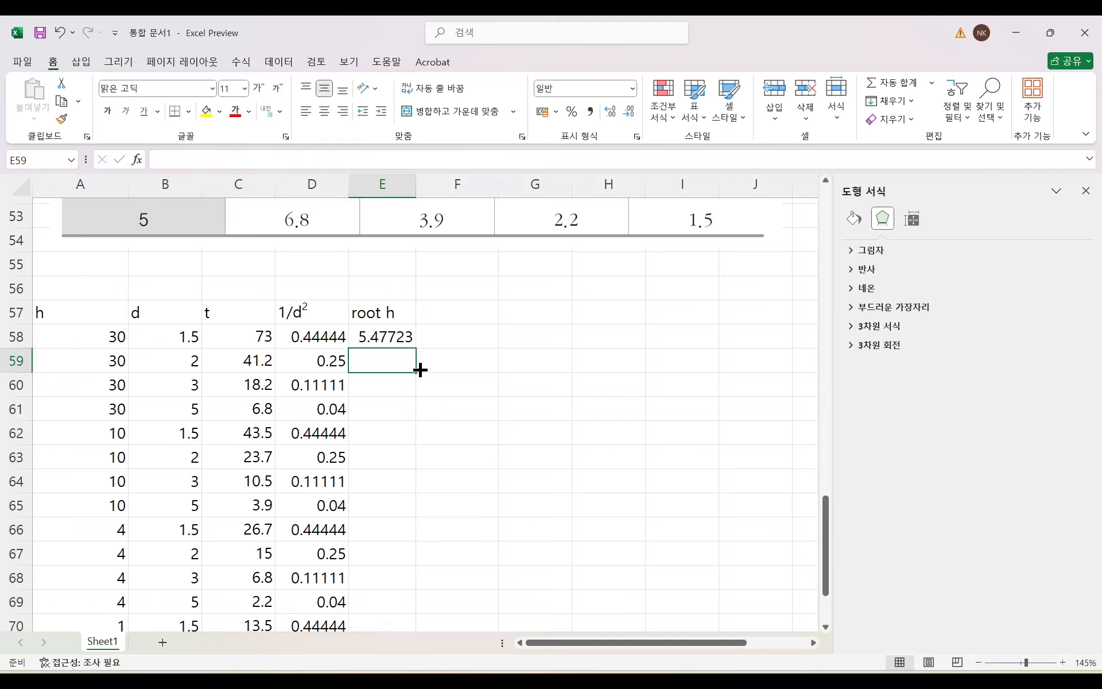
Step: Fill the root h formula from E58 down through E73 and check the filled rows
click(401, 340)
scroll(396, 477, down, 1)
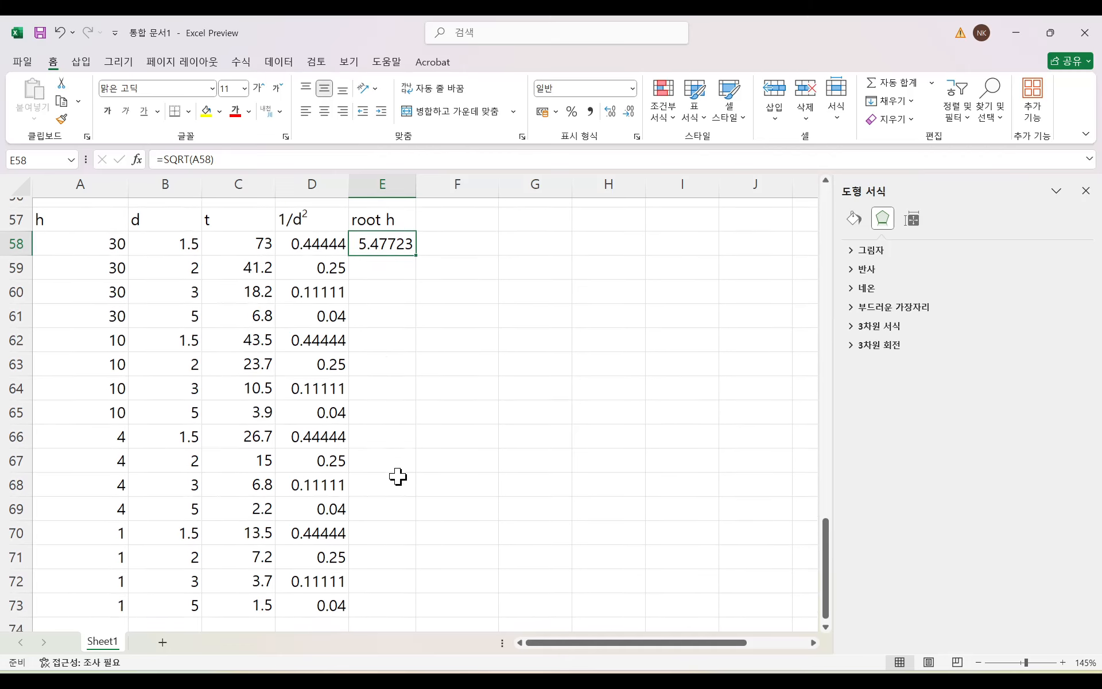
scroll(402, 488, up, 1)
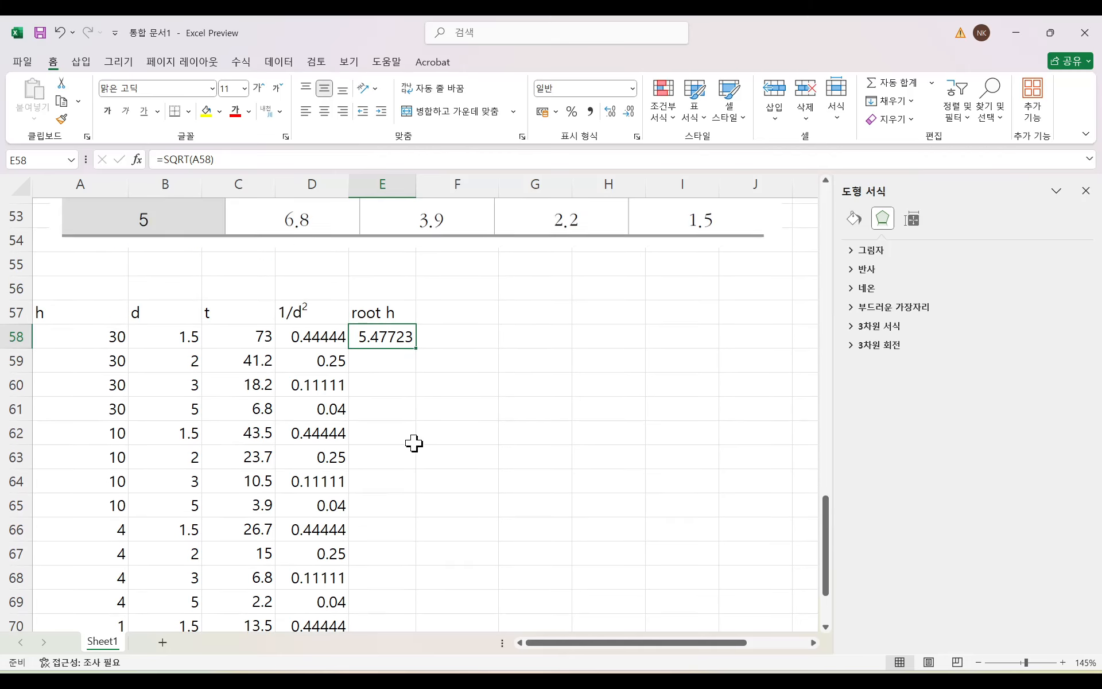
double_click(419, 349)
scroll(434, 467, down, 4)
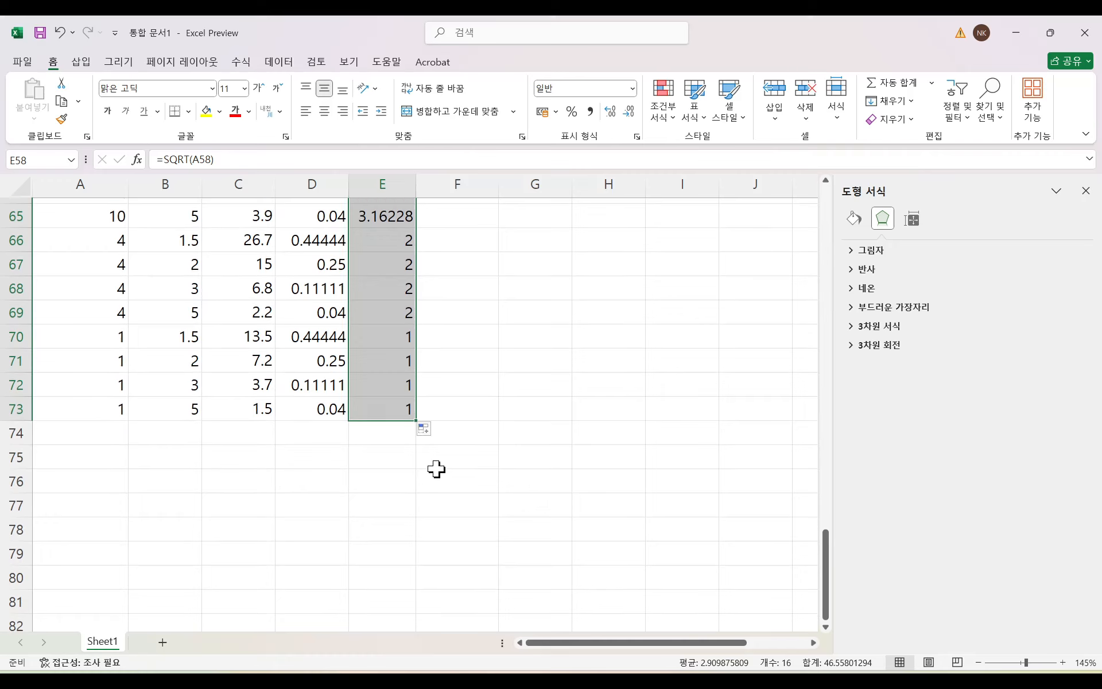
scroll(436, 469, up, 3)
scroll(435, 471, down, 1)
click(525, 488)
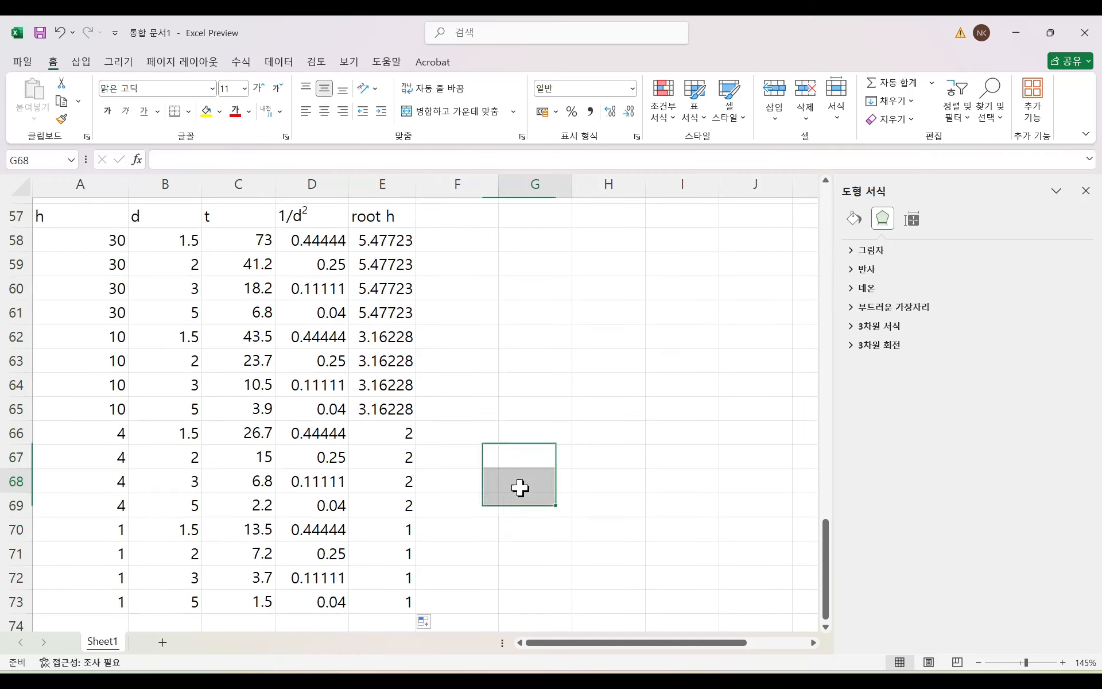
scroll(505, 488, up, 1)
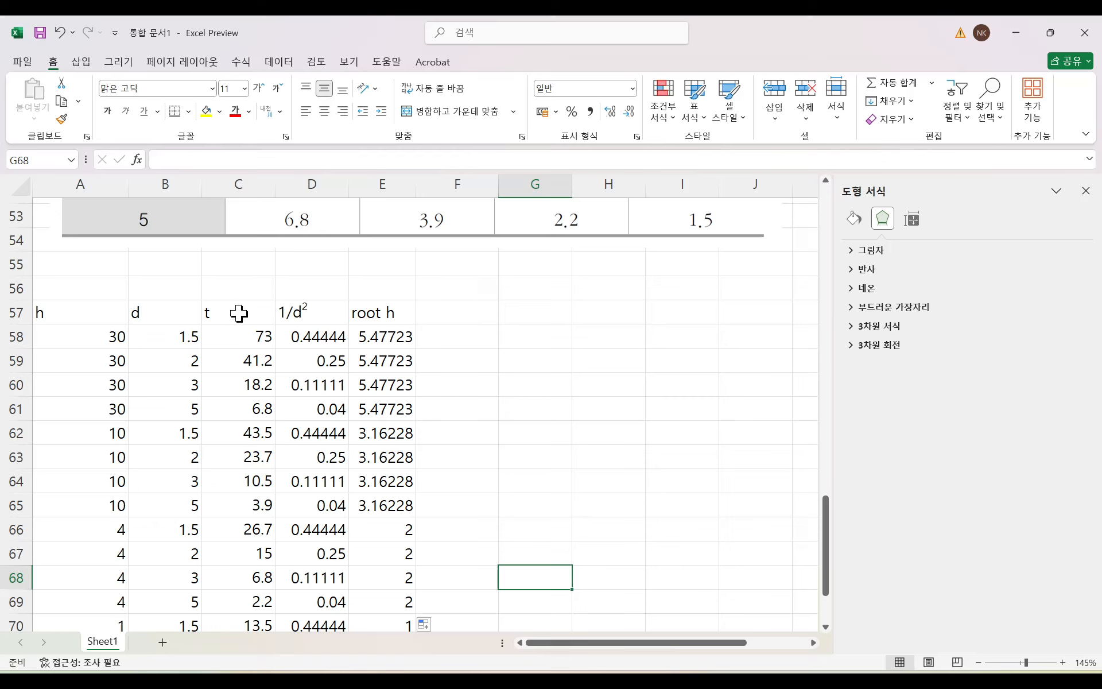
drag(239, 313, 238, 614)
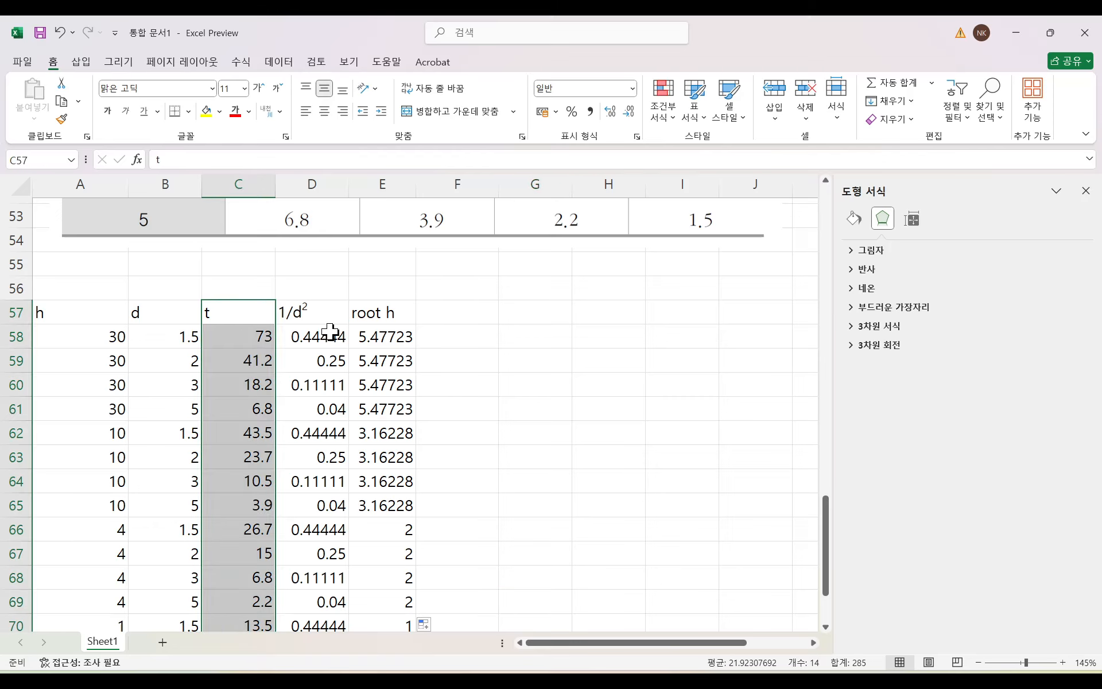
drag(328, 317, 386, 621)
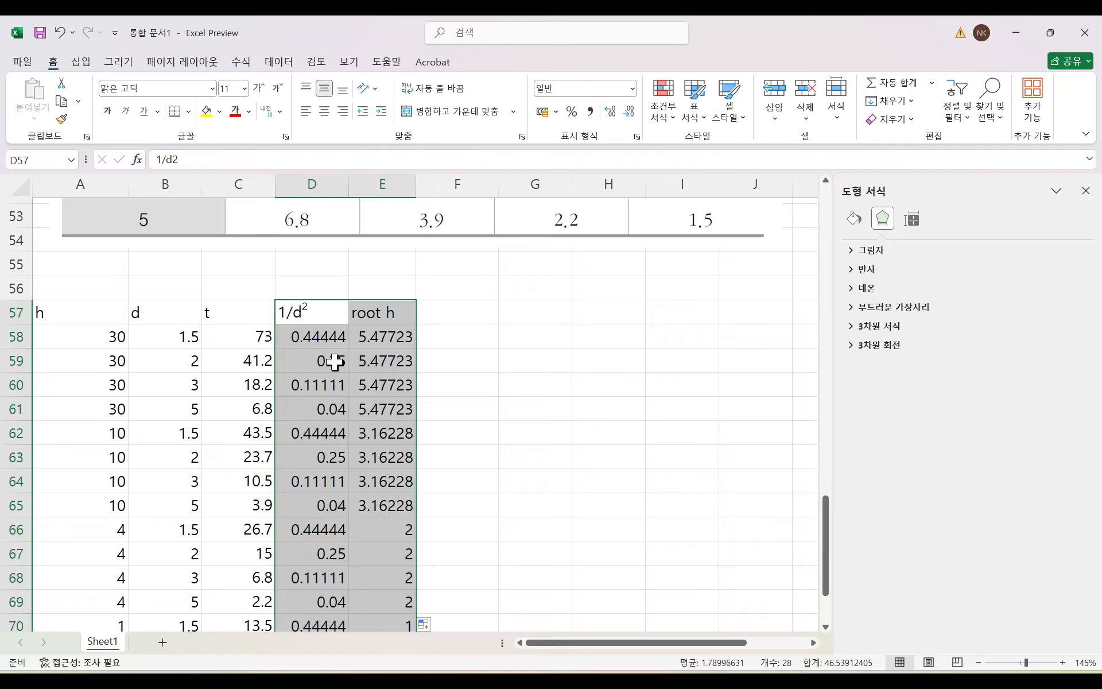
click(462, 315)
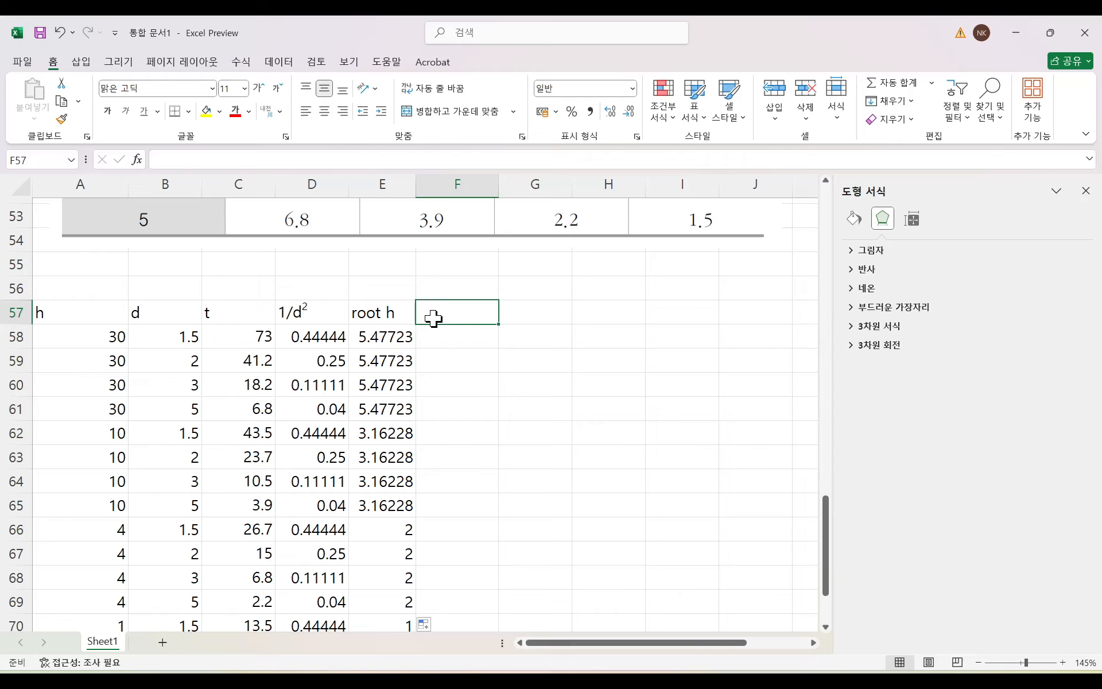
Step: Label the 1/d² column A in D56 and the root h column B in E56
click(325, 289)
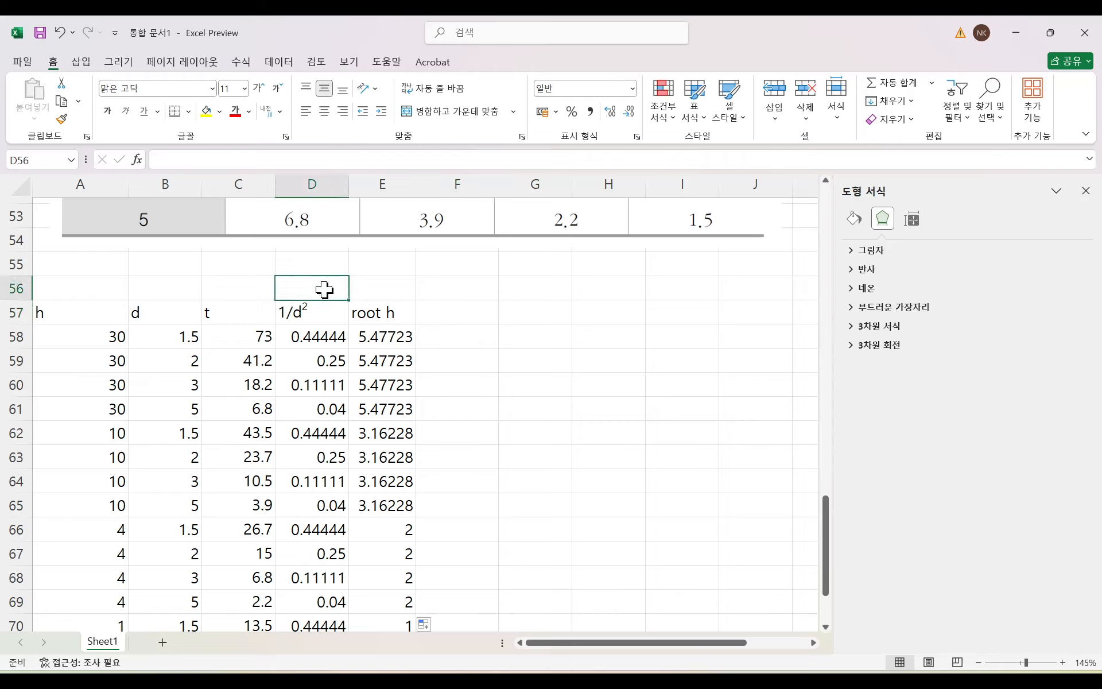
text(A)
click(406, 290)
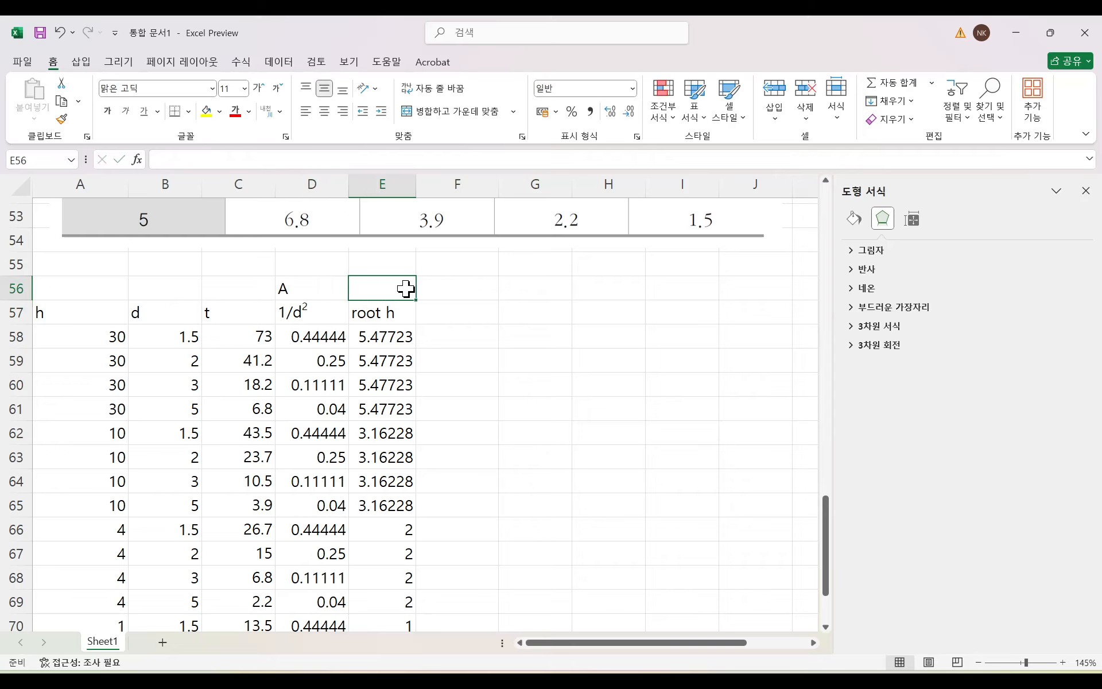
text(B)
Step: Enter the label C in F56 and the header AB in F57 for the product column
click(458, 313)
text(A)
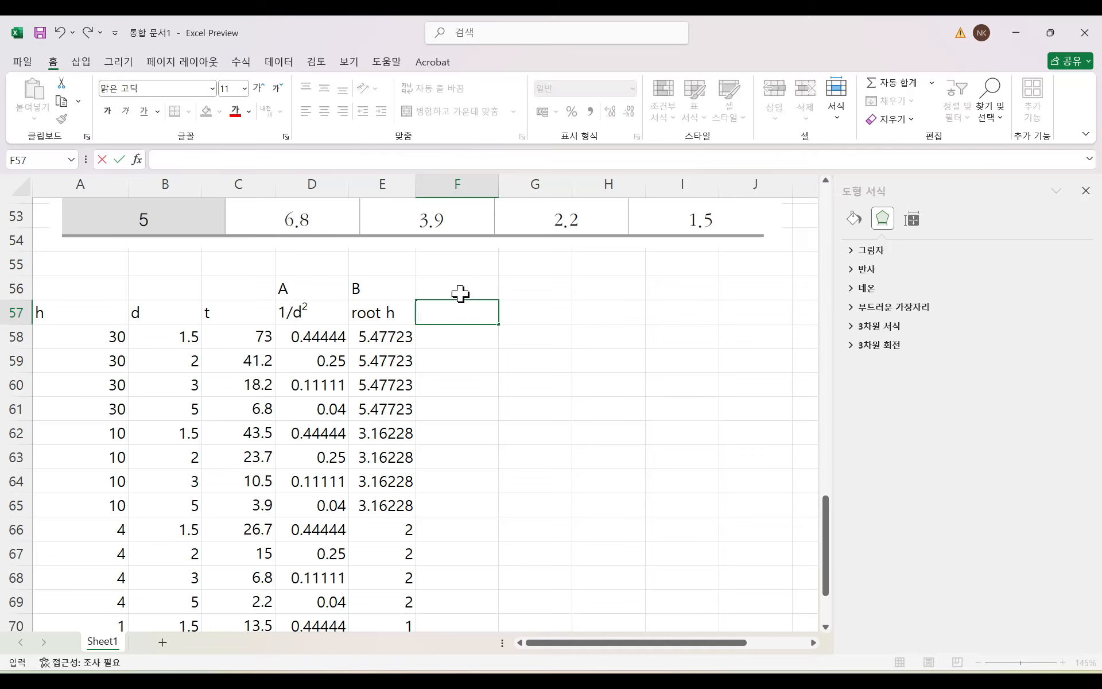
click(459, 289)
text(C)
click(470, 314)
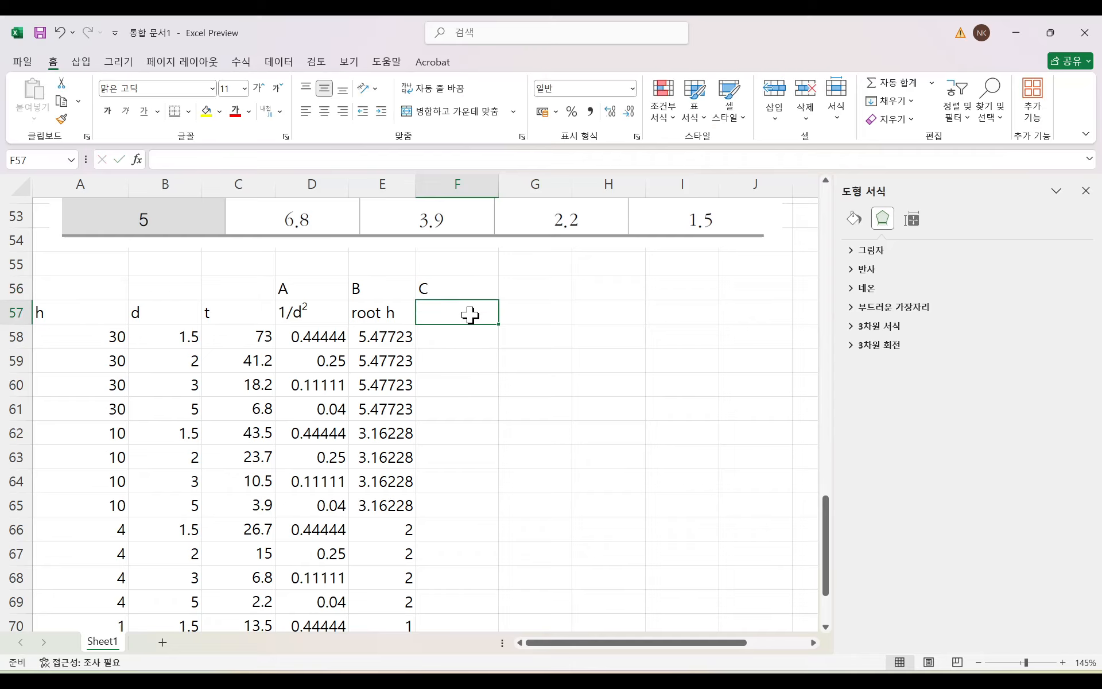
text(AB)
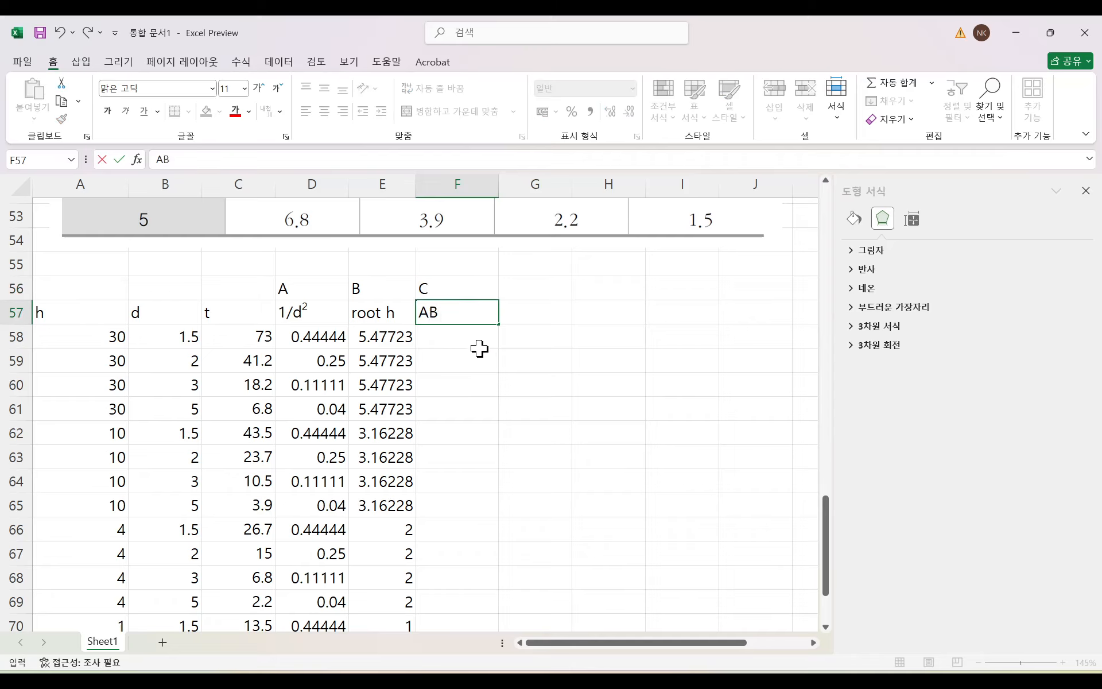
drag(308, 311, 441, 311)
Step: Enter the formula =D58*E58 in F58 to compute the AB product for the first data row
click(442, 336)
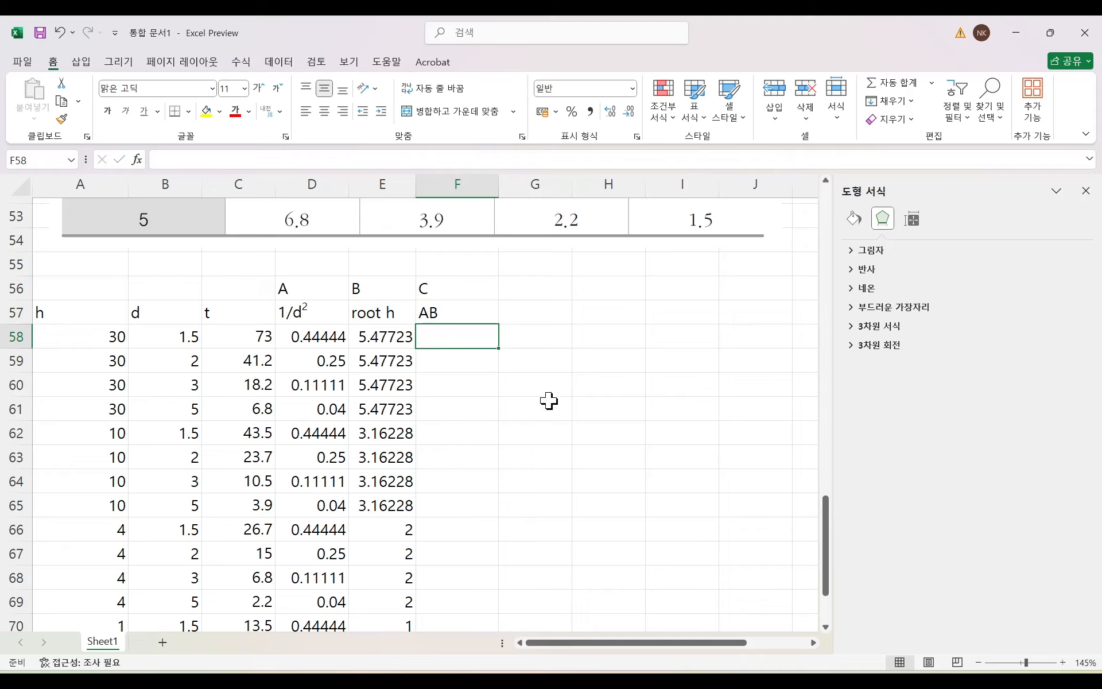
click(335, 161)
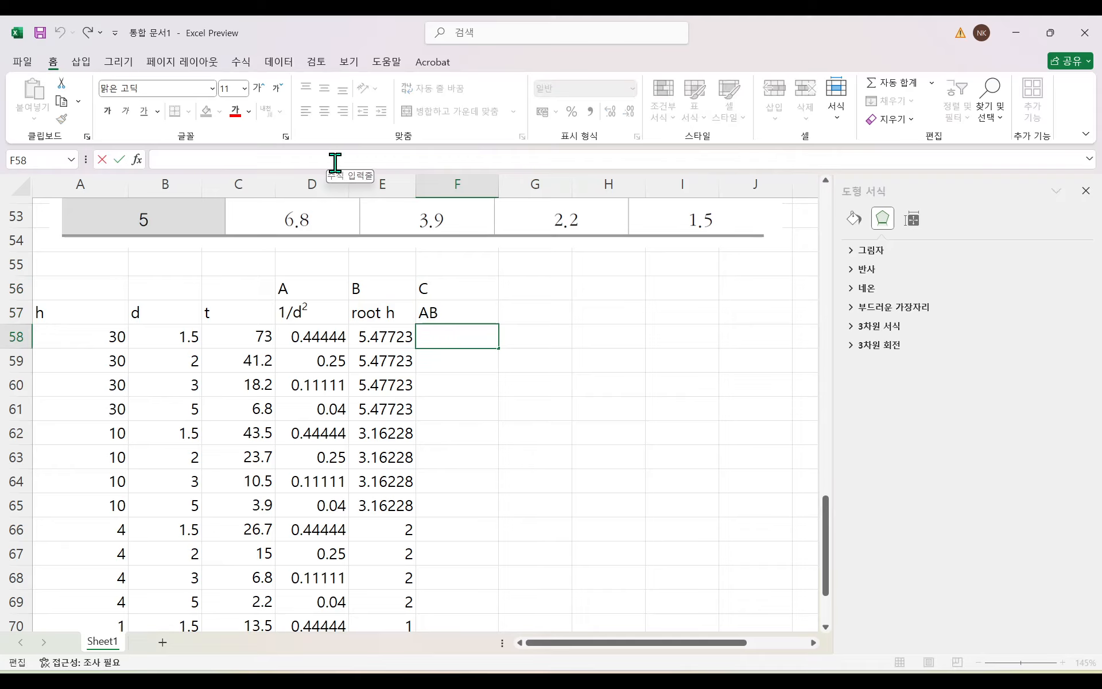
text(=)
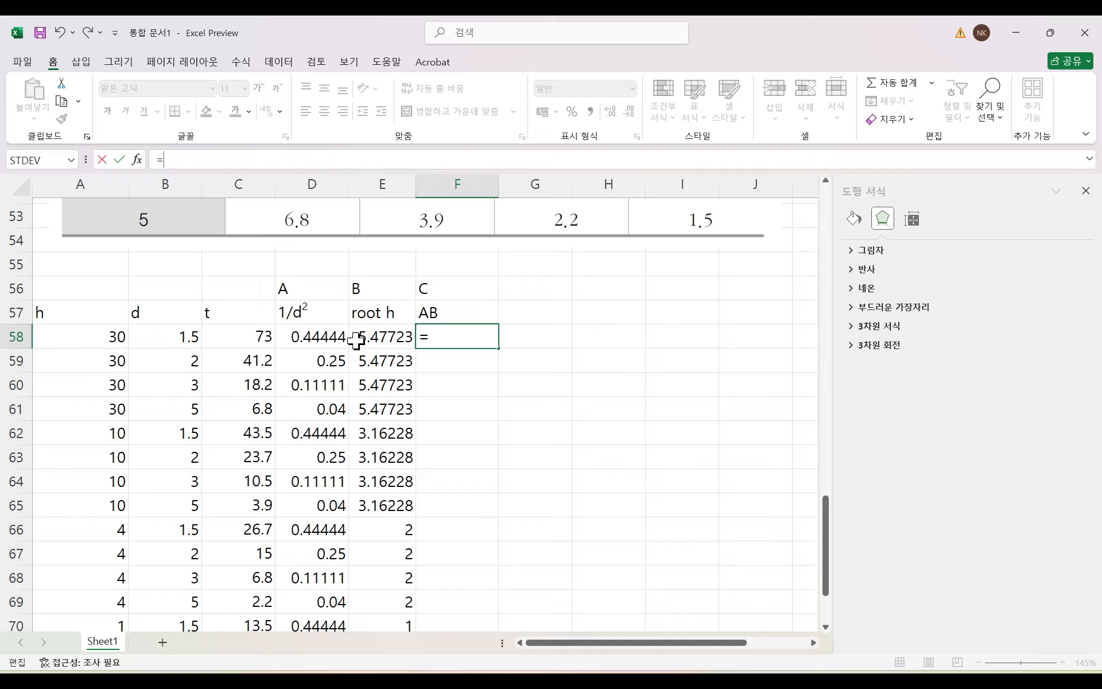
click(331, 339)
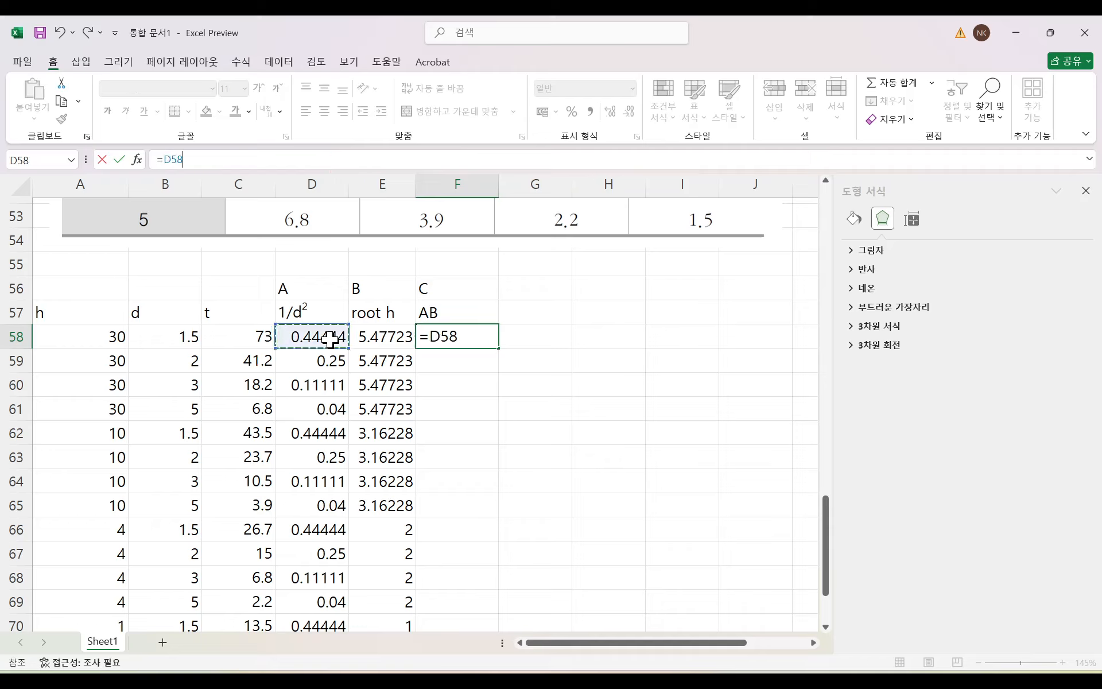
text(*)
click(388, 336)
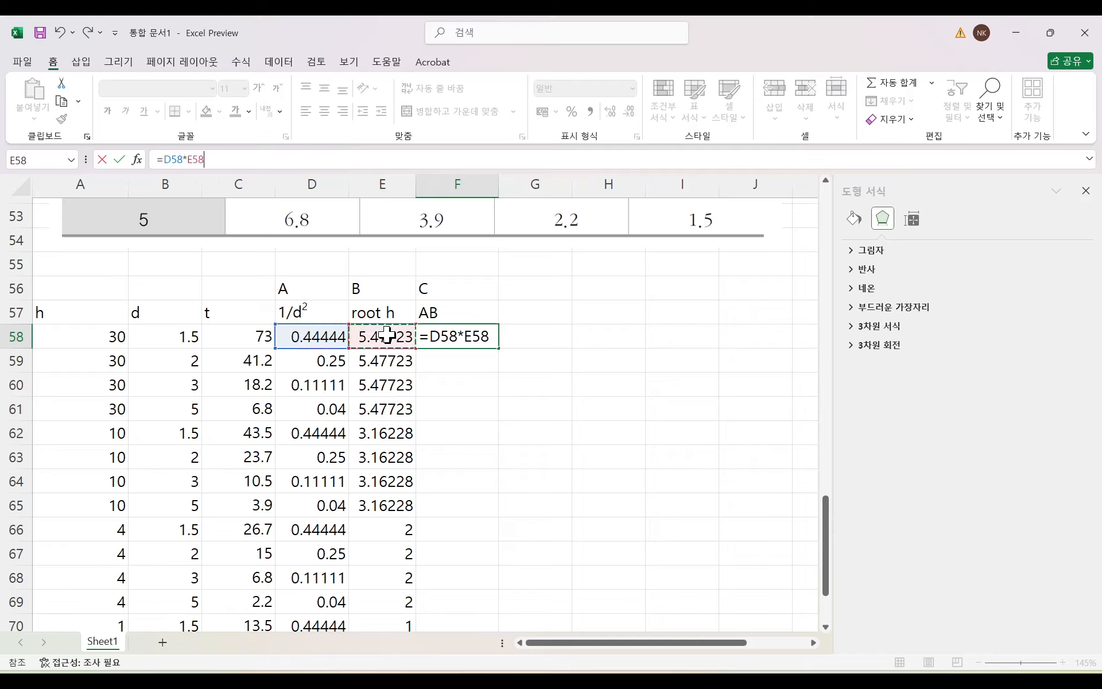
key(Return)
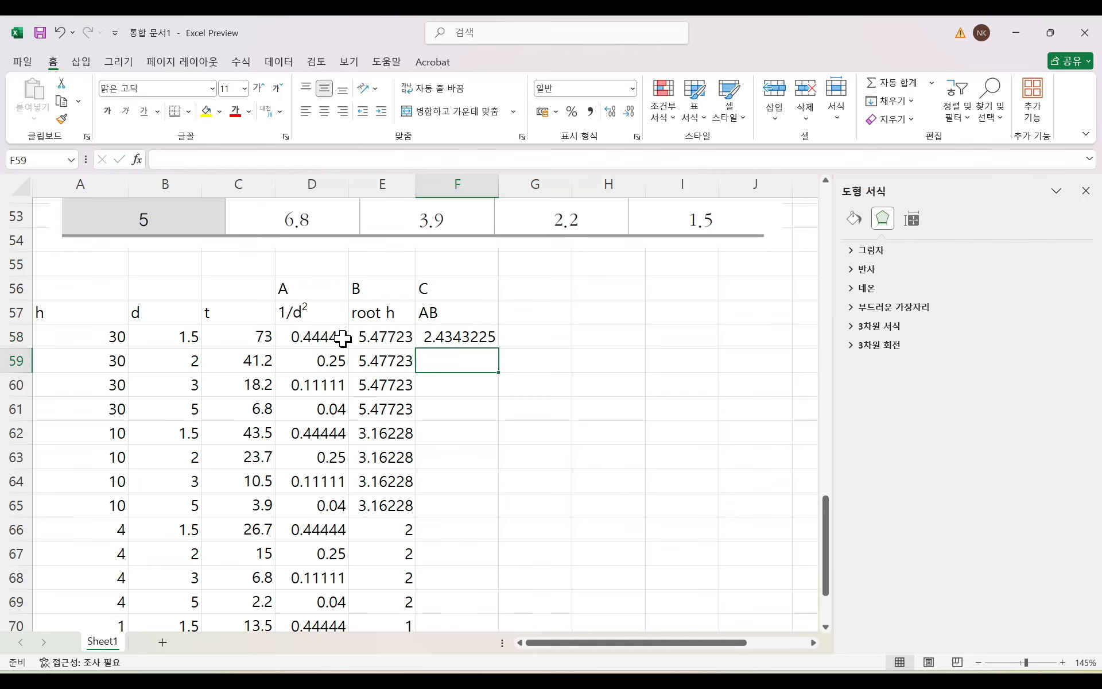
Step: Fill the AB product formula from F58 down through F73
drag(342, 336, 369, 335)
click(465, 336)
scroll(591, 433, down, 2)
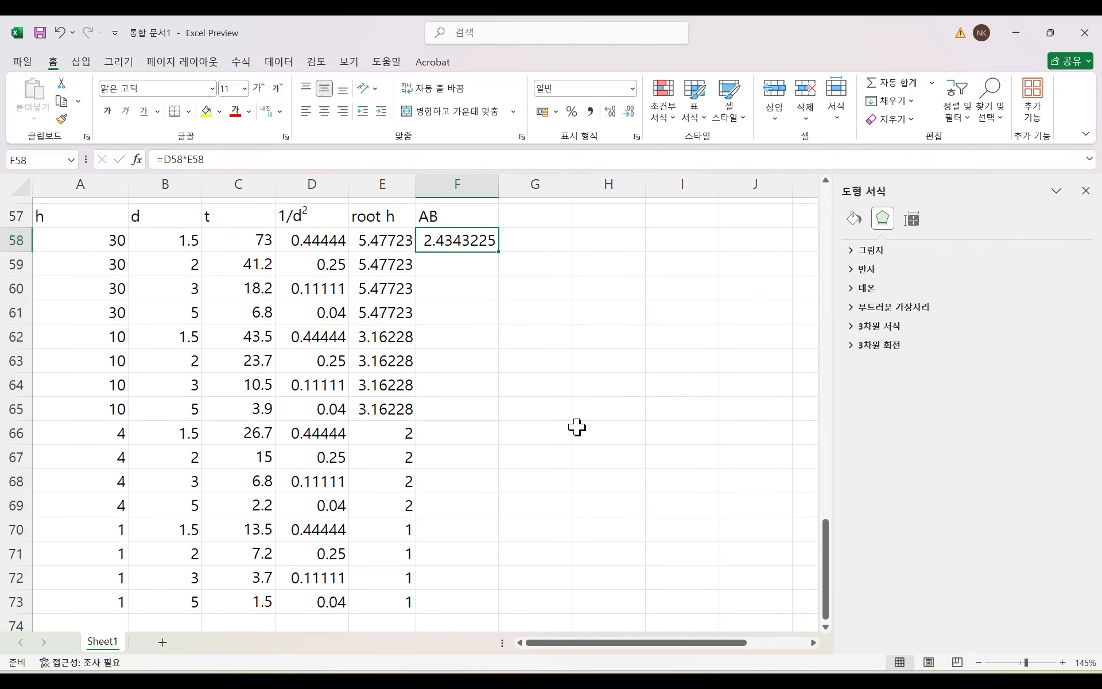
drag(500, 252, 497, 611)
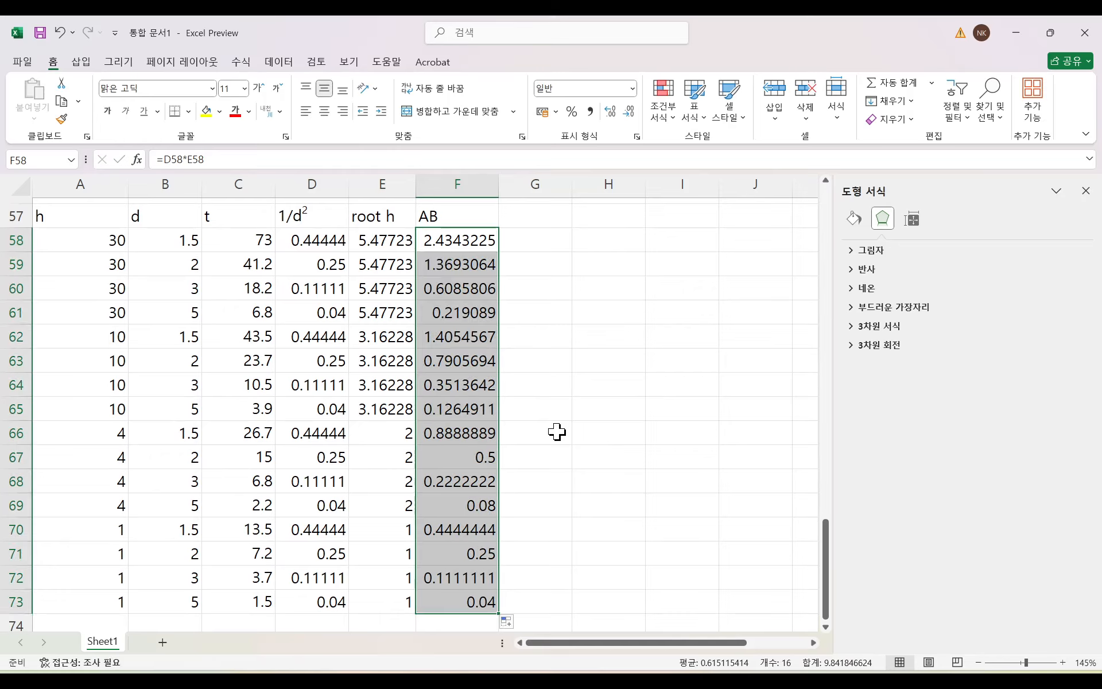
click(557, 431)
drag(475, 225, 483, 604)
drag(229, 216, 222, 604)
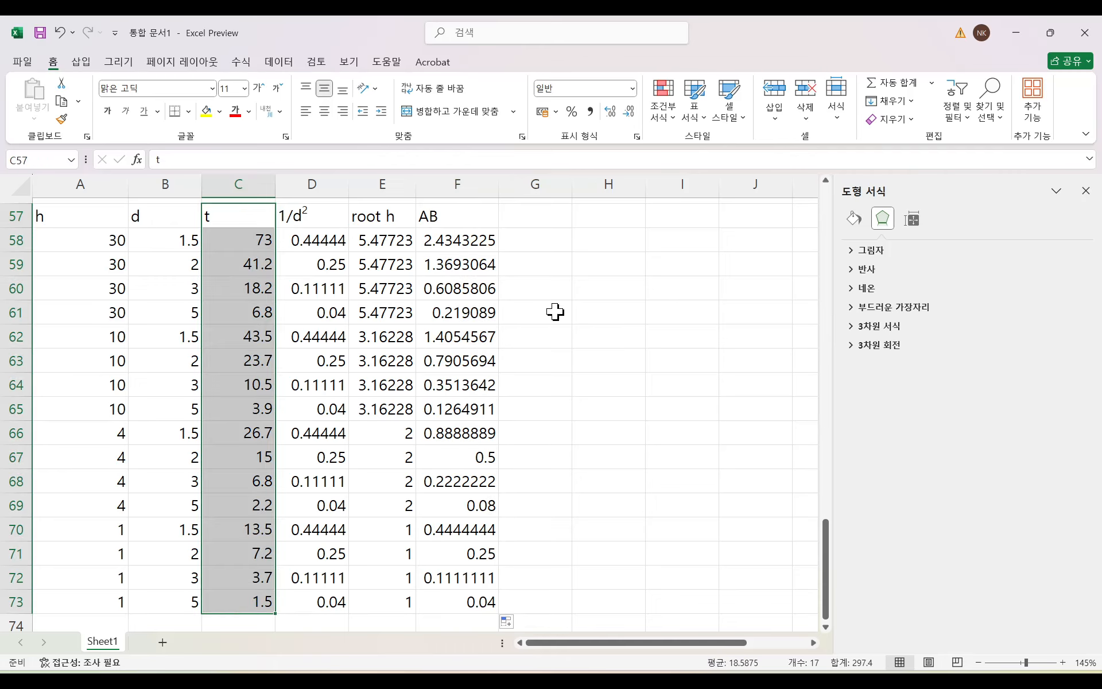
click(467, 337)
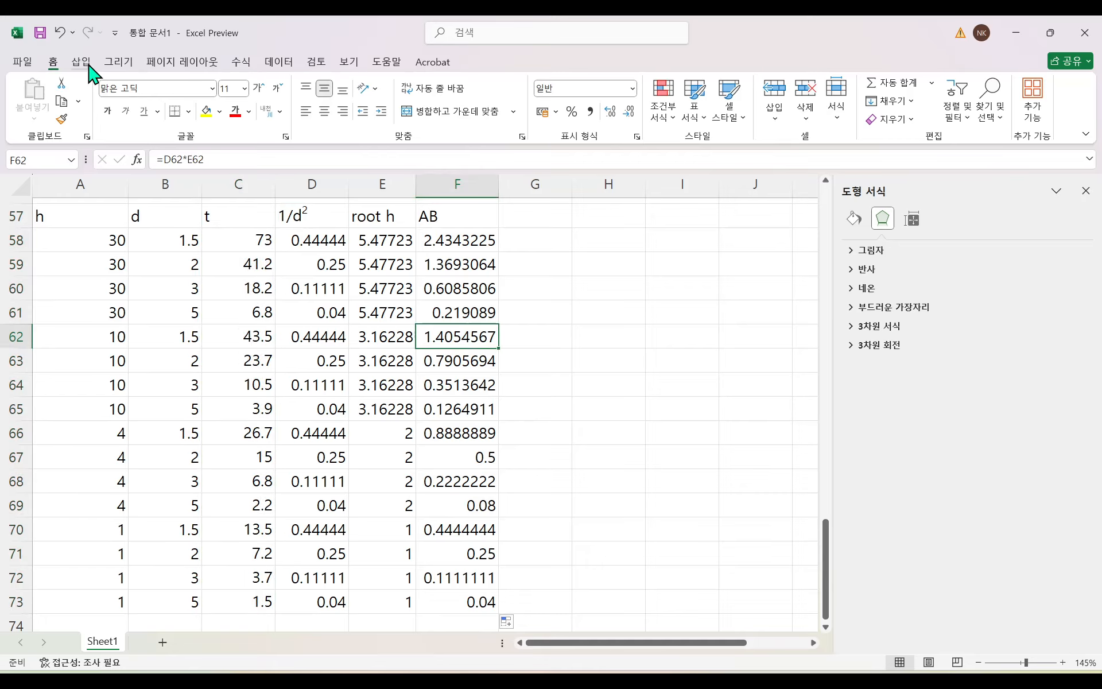
Step: Insert a markers-only scatter chart from the t values C58:C73 and the AB values F58:F73, and position it over the table
drag(245, 239, 238, 607)
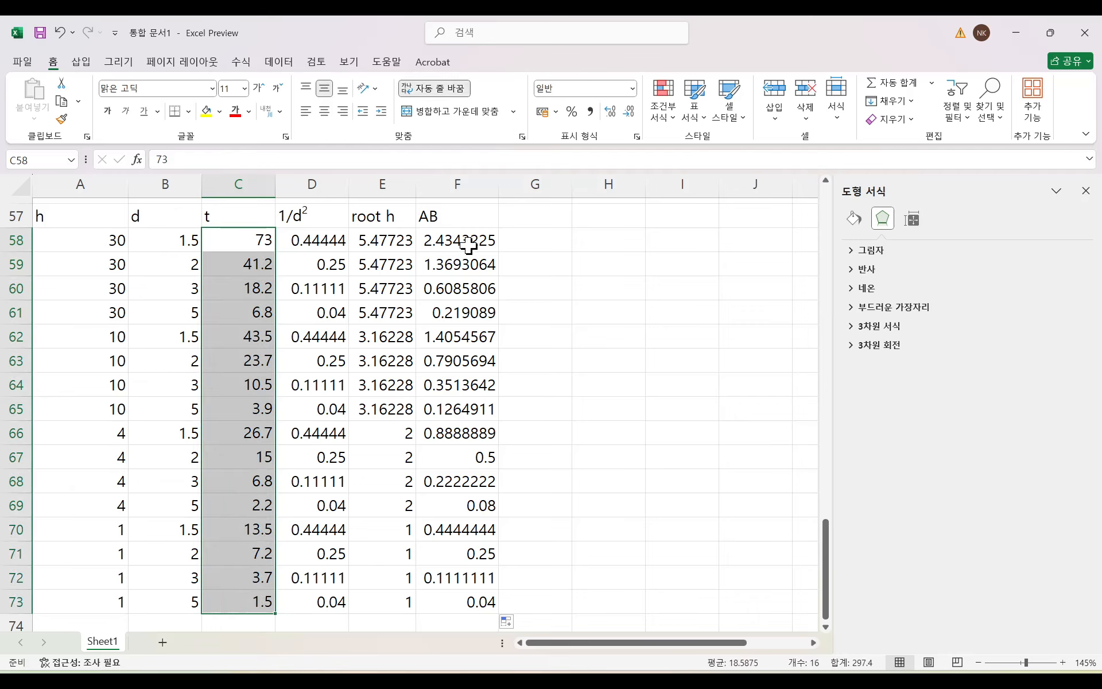
drag(467, 246, 462, 594)
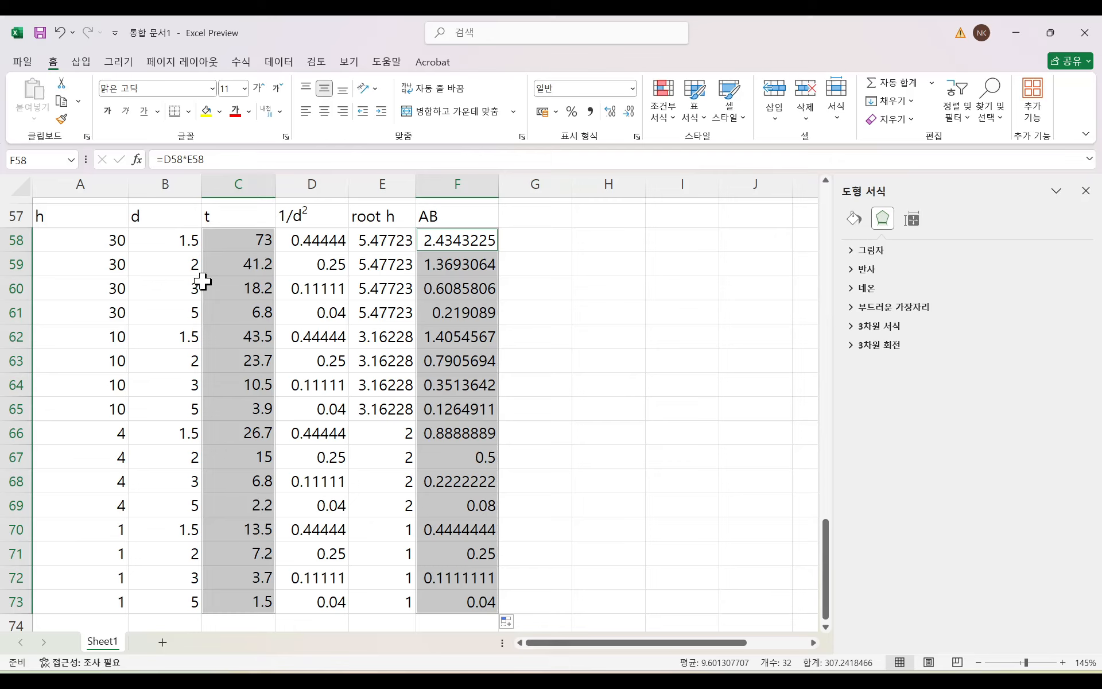
click(81, 62)
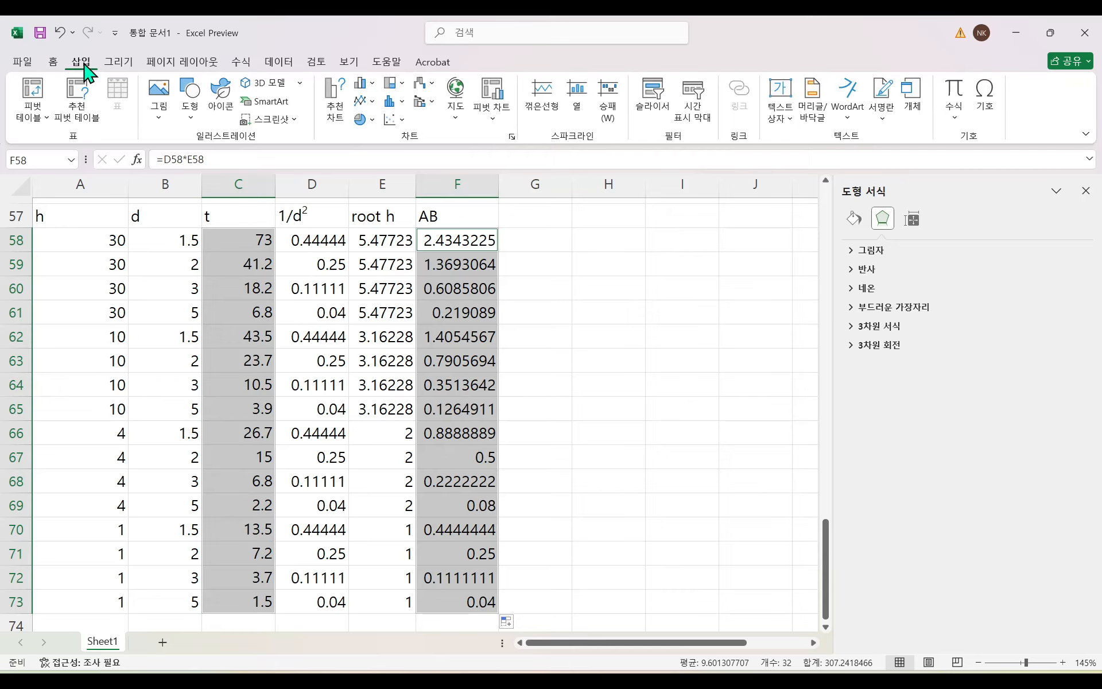
click(404, 119)
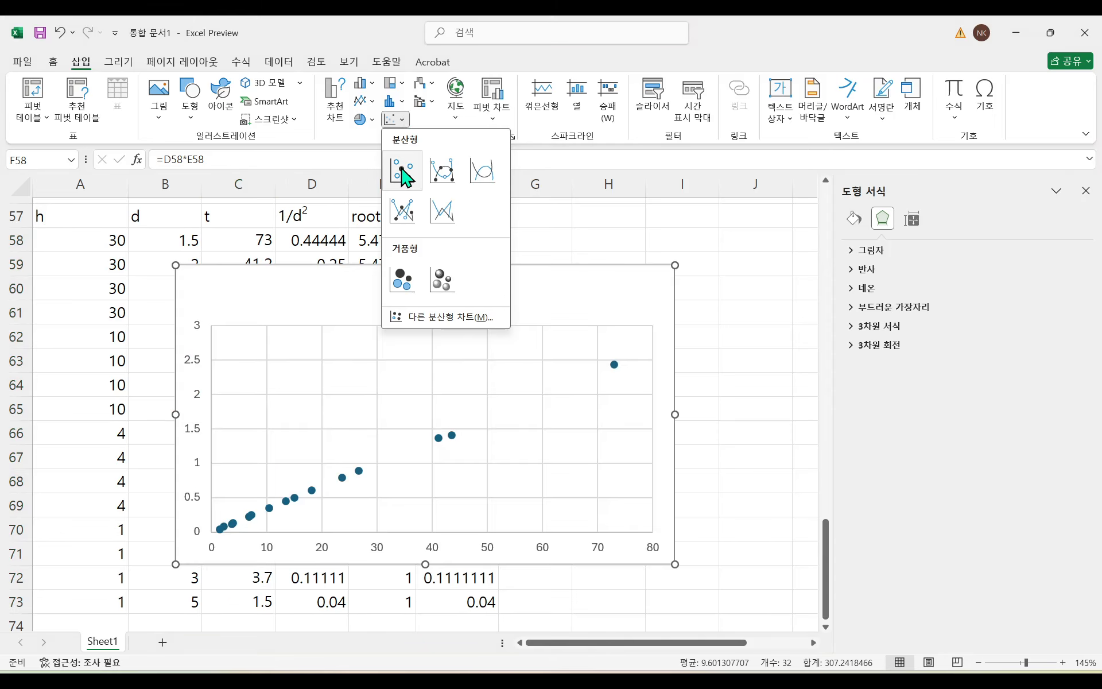
click(404, 175)
drag(277, 290, 414, 265)
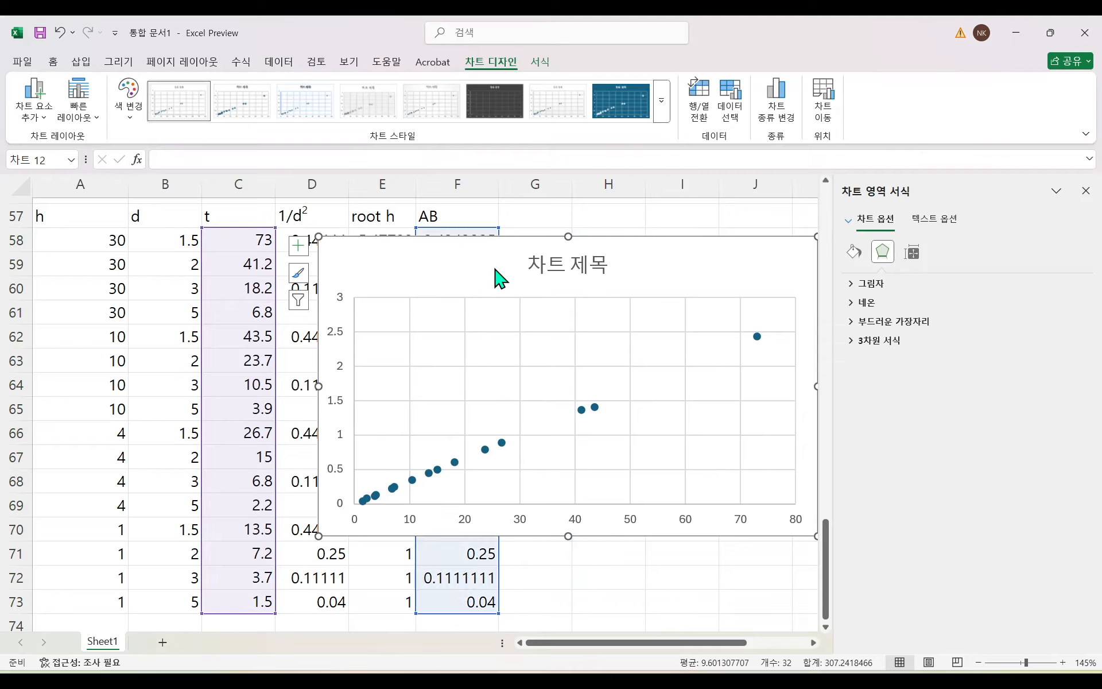
drag(418, 278, 320, 279)
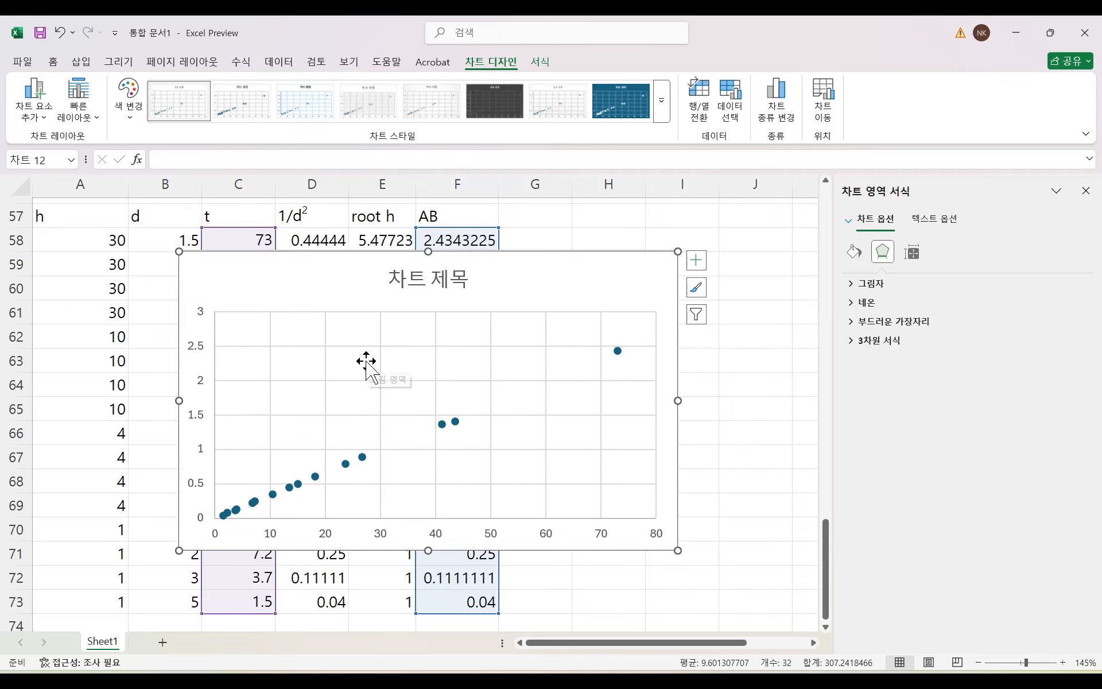
right_click(315, 286)
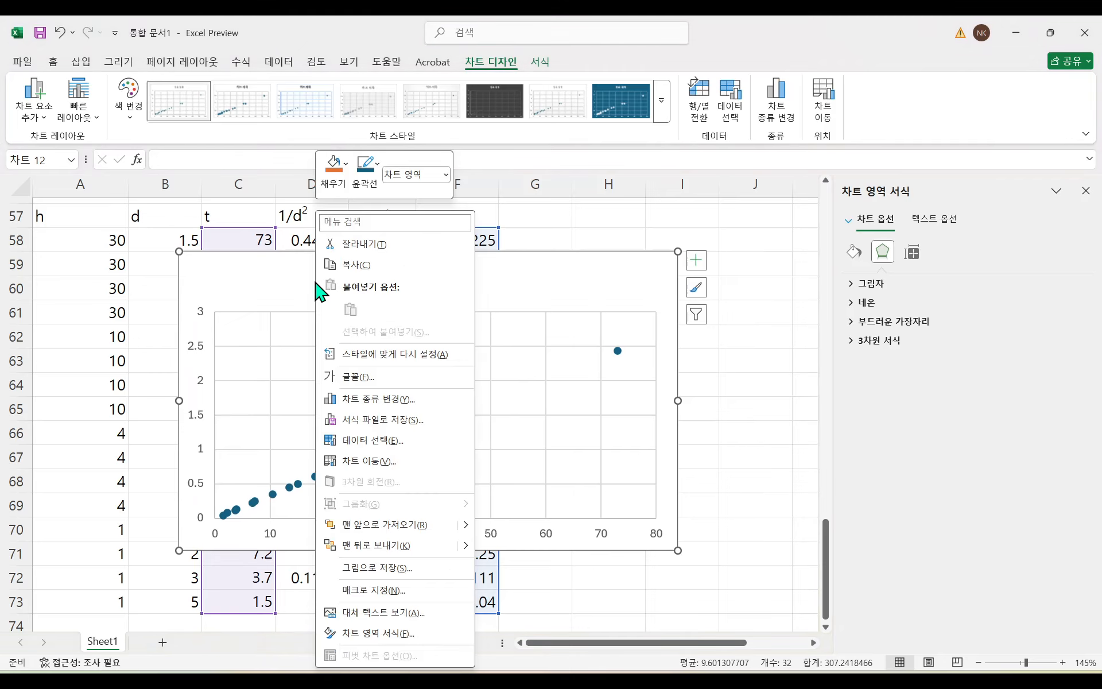
click(364, 442)
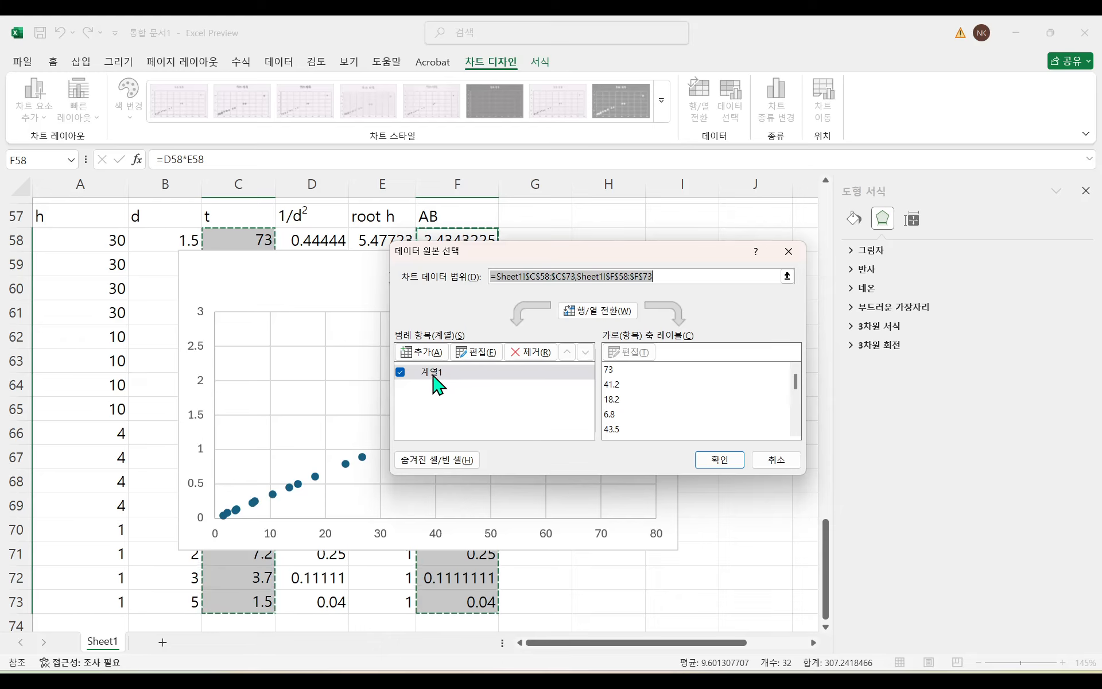
click(487, 352)
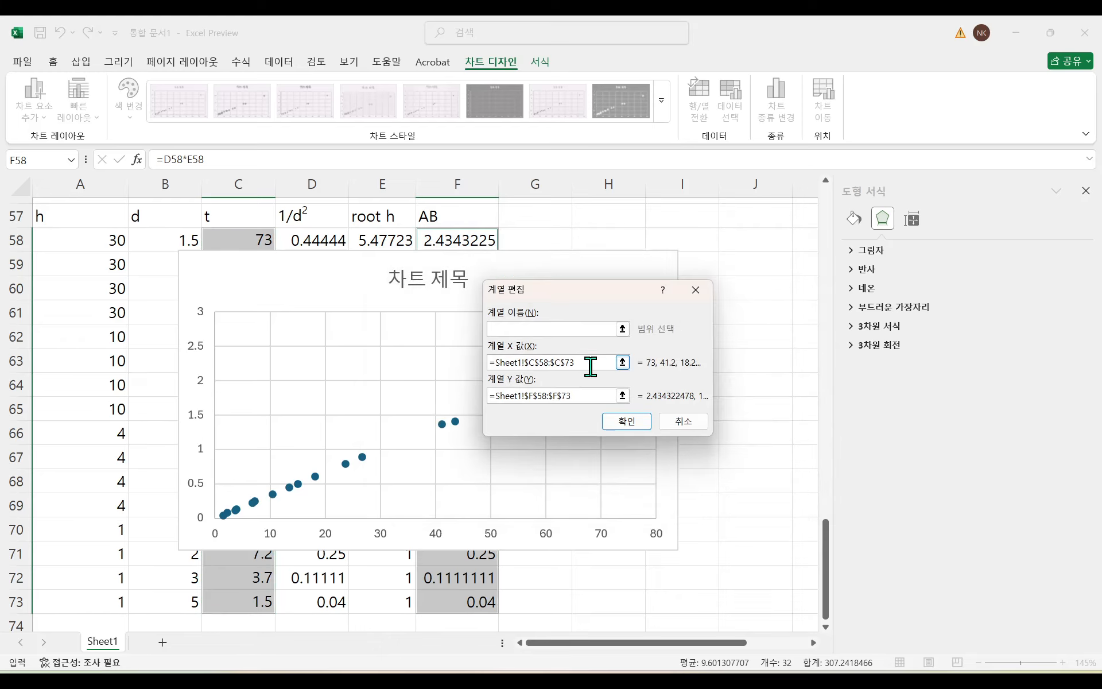
drag(580, 363, 440, 366)
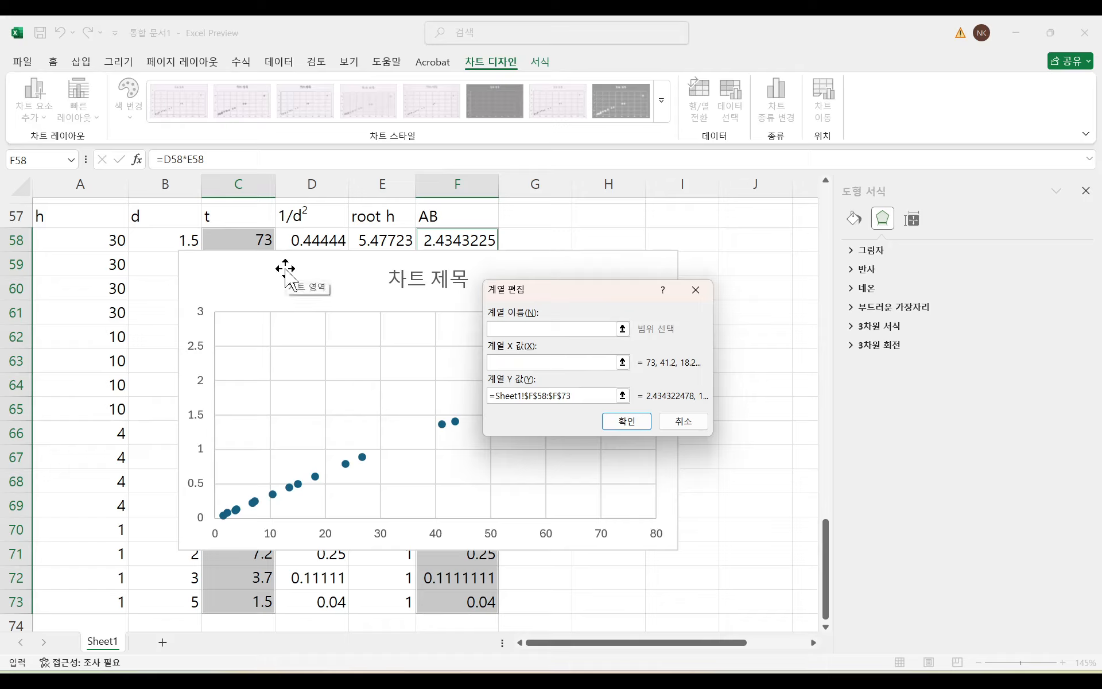
click(684, 421)
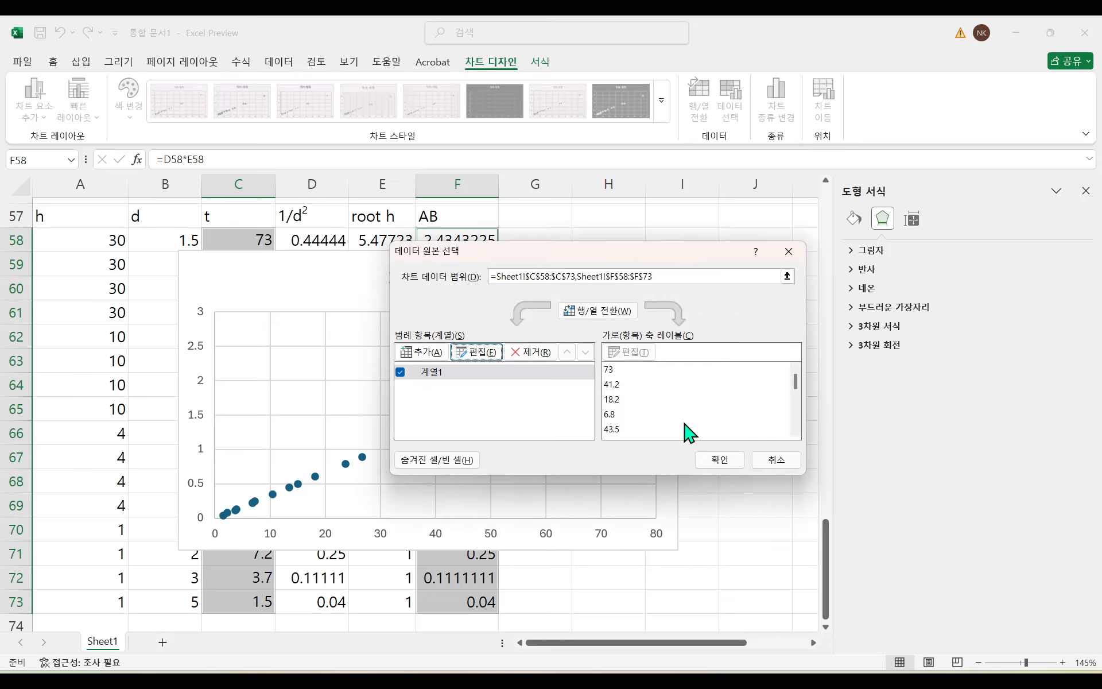
click(719, 459)
Step: Move the chart beside the AB column and set its series X values to the AB range F58:F73
click(270, 277)
drag(271, 278, 597, 271)
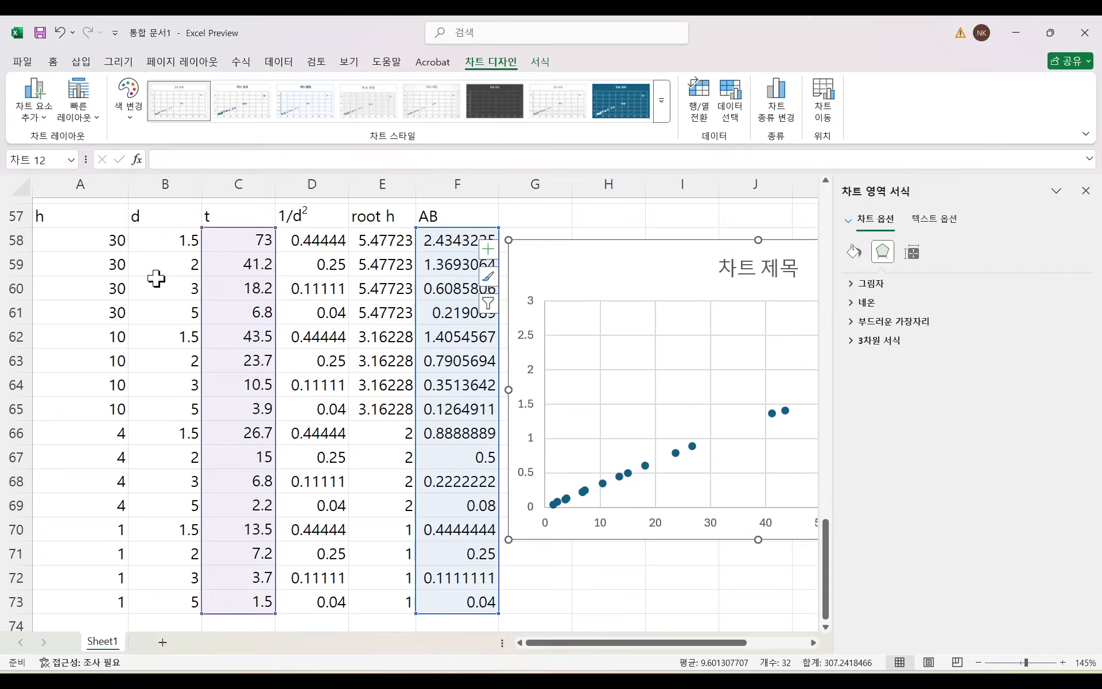
right_click(596, 271)
click(652, 440)
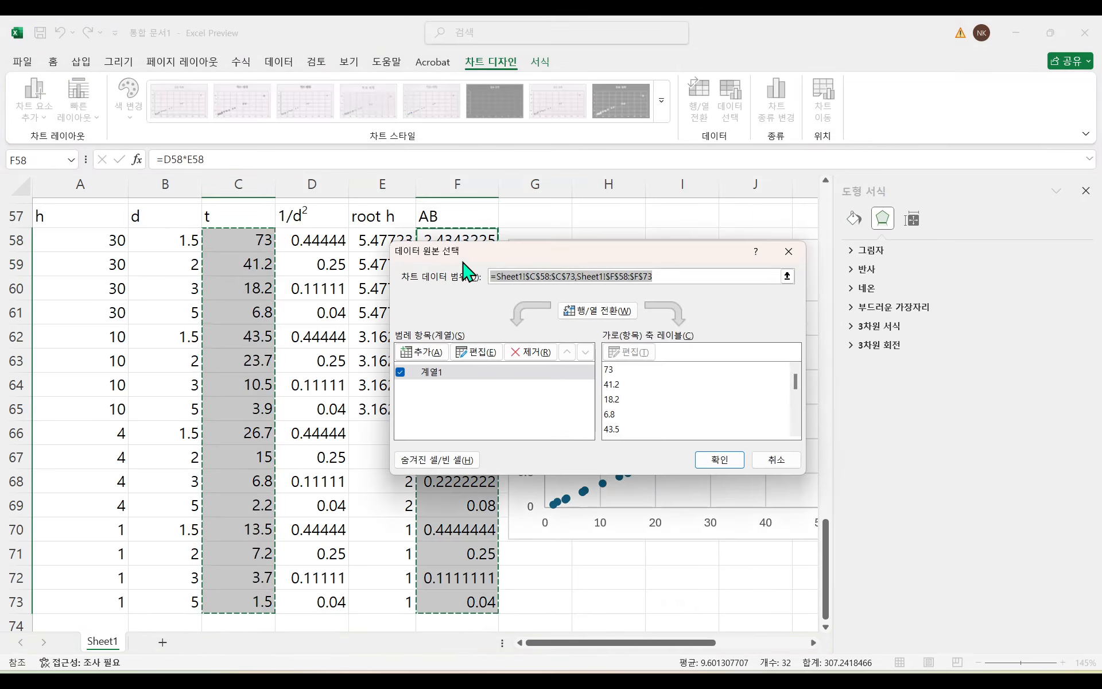
drag(468, 252, 638, 251)
click(647, 349)
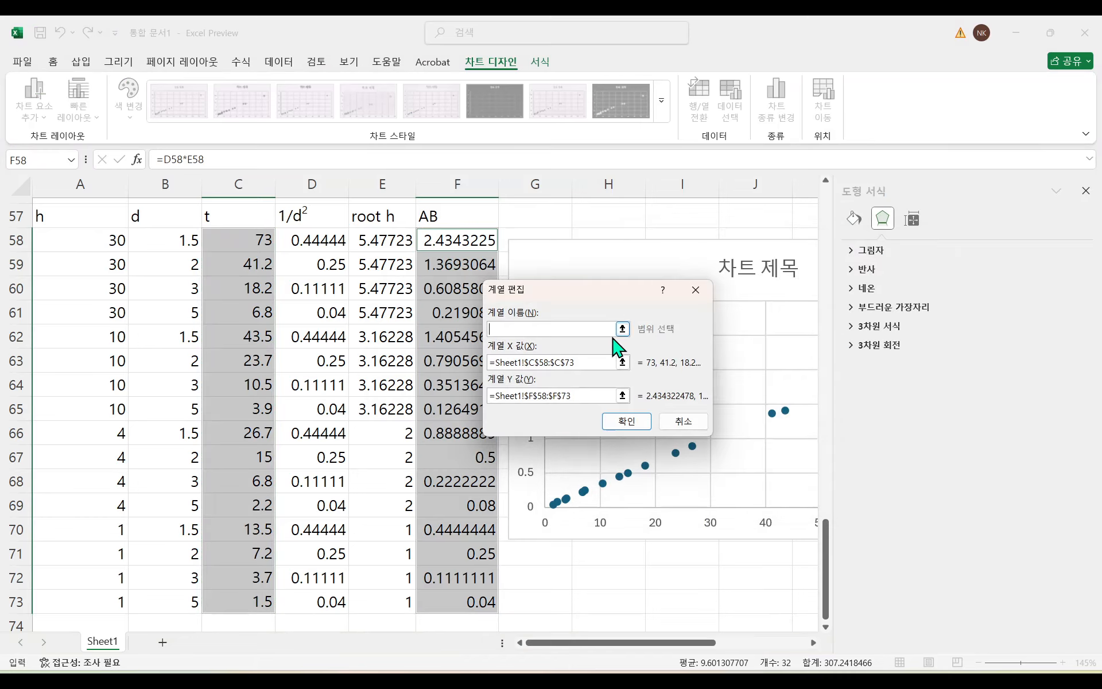
drag(580, 299, 662, 283)
click(666, 346)
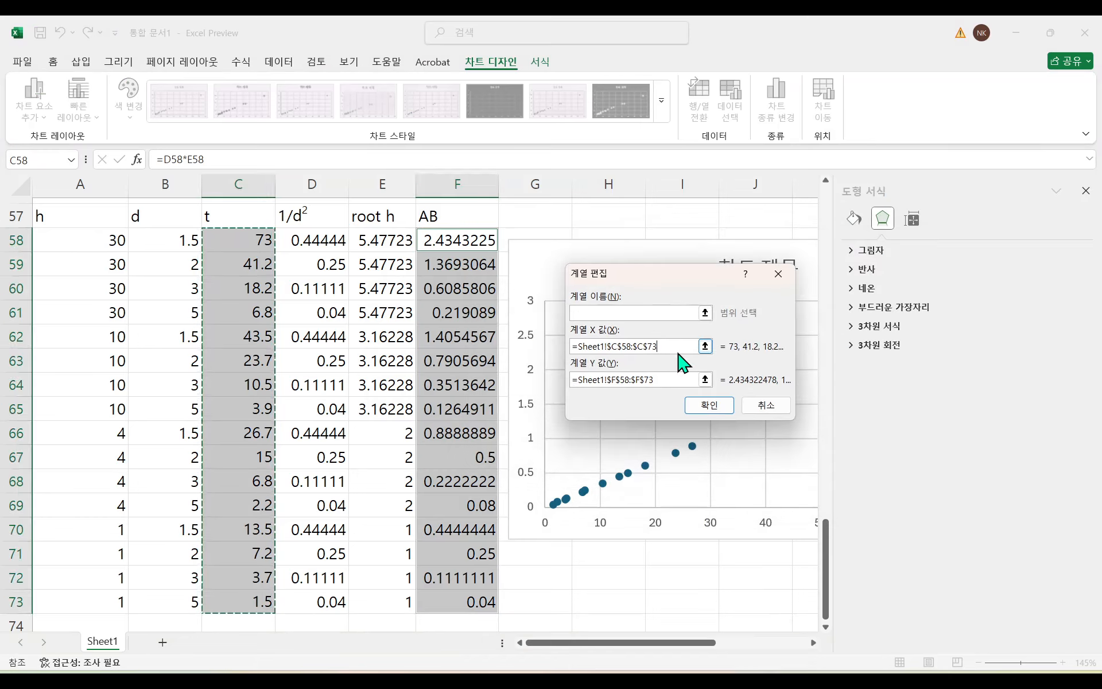
key(BackSpace)
key(BackSpace)
key(BackSpace)
key(BackSpace)
key(BackSpace)
key(BackSpace)
key(BackSpace)
key(BackSpace)
key(BackSpace)
key(BackSpace)
key(BackSpace)
key(BackSpace)
key(BackSpace)
key(BackSpace)
key(BackSpace)
key(BackSpace)
key(BackSpace)
key(BackSpace)
key(BackSpace)
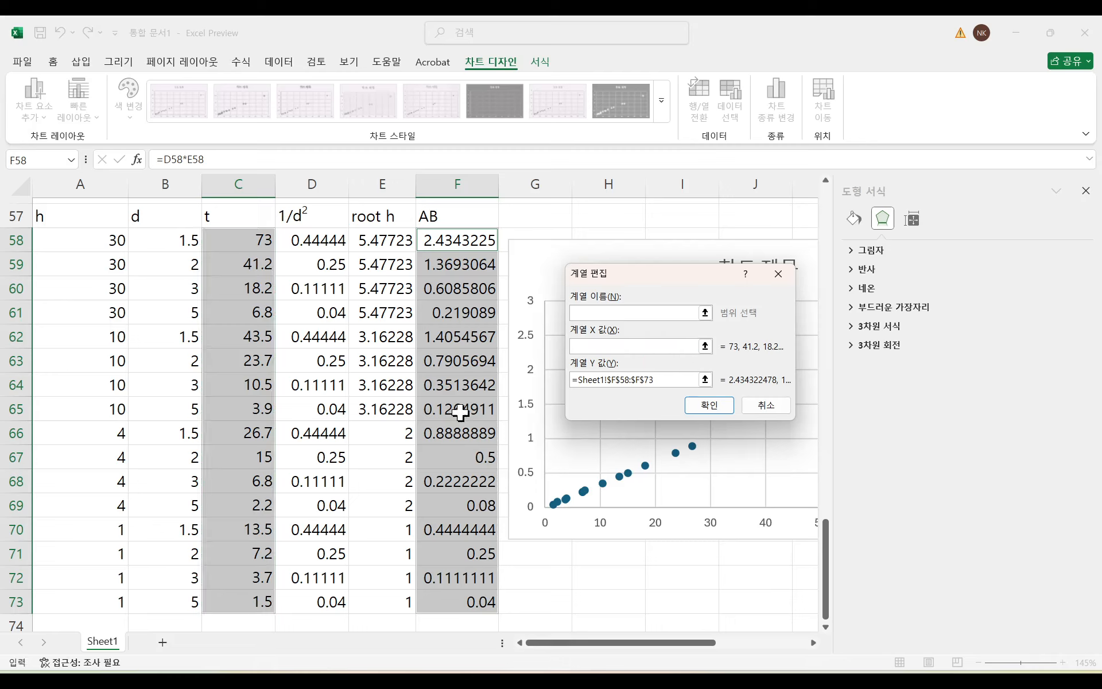
drag(466, 242, 467, 599)
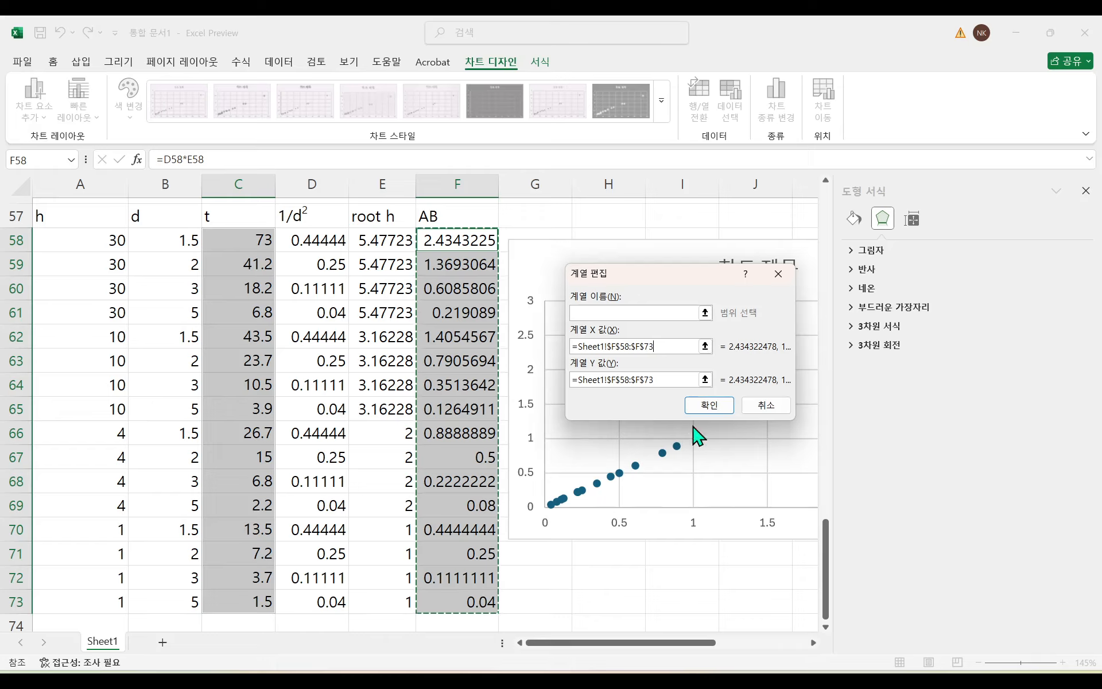
Step: Set the series Y values to the t range C58:C73 and apply the new data source
click(664, 382)
key(BackSpace)
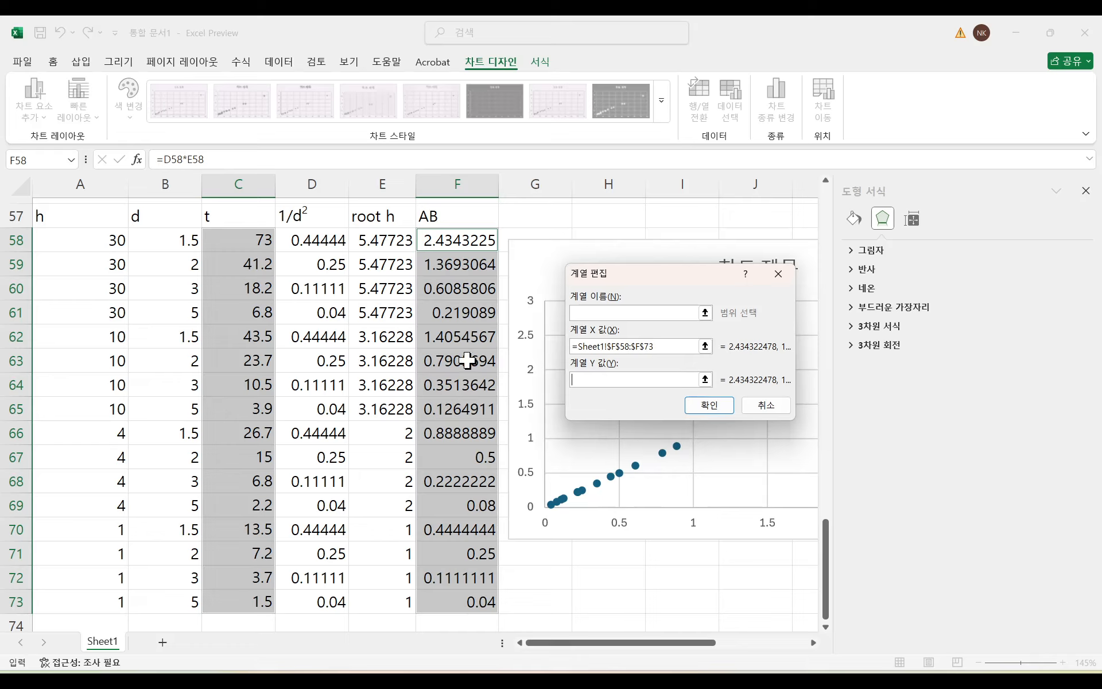
drag(218, 244, 233, 598)
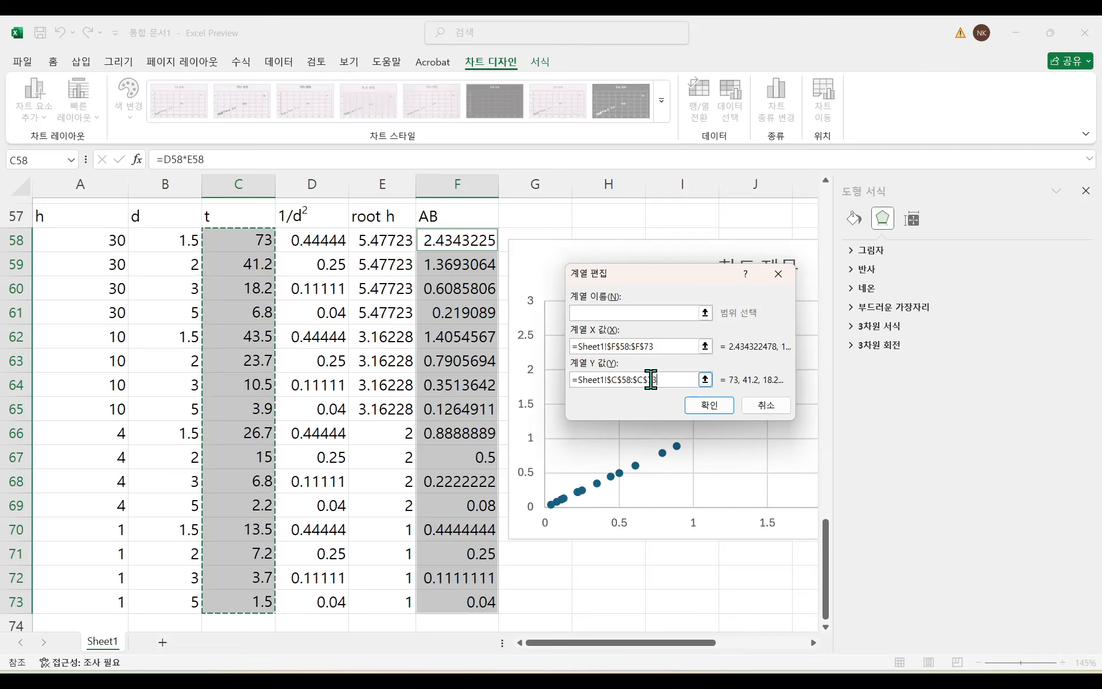
click(709, 405)
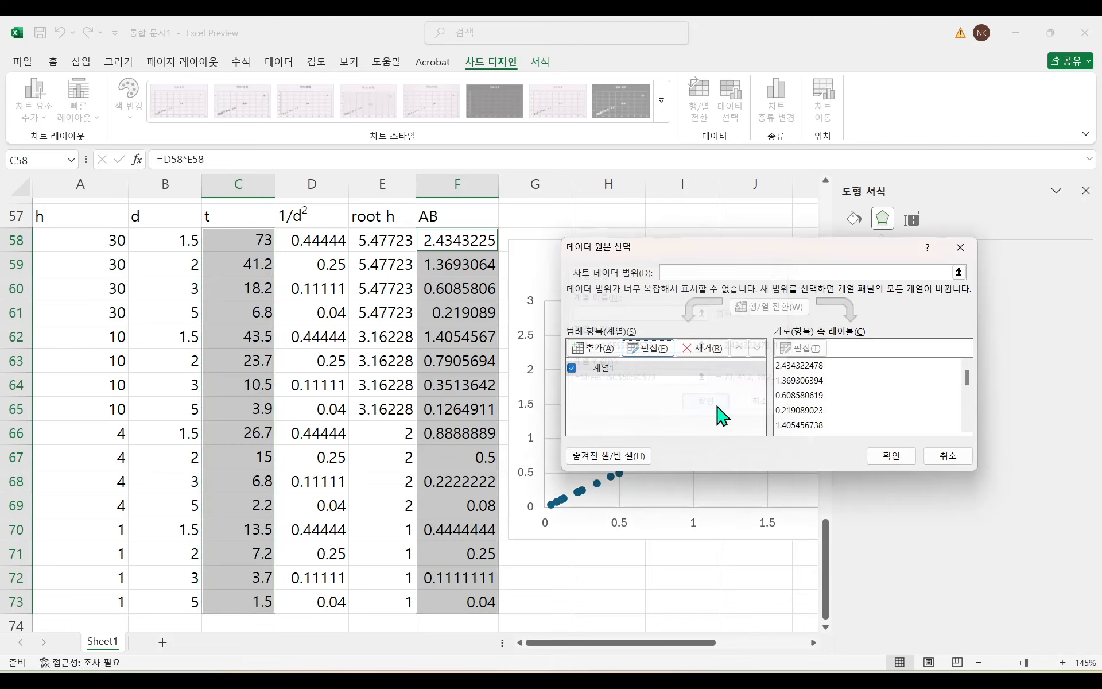
click(894, 456)
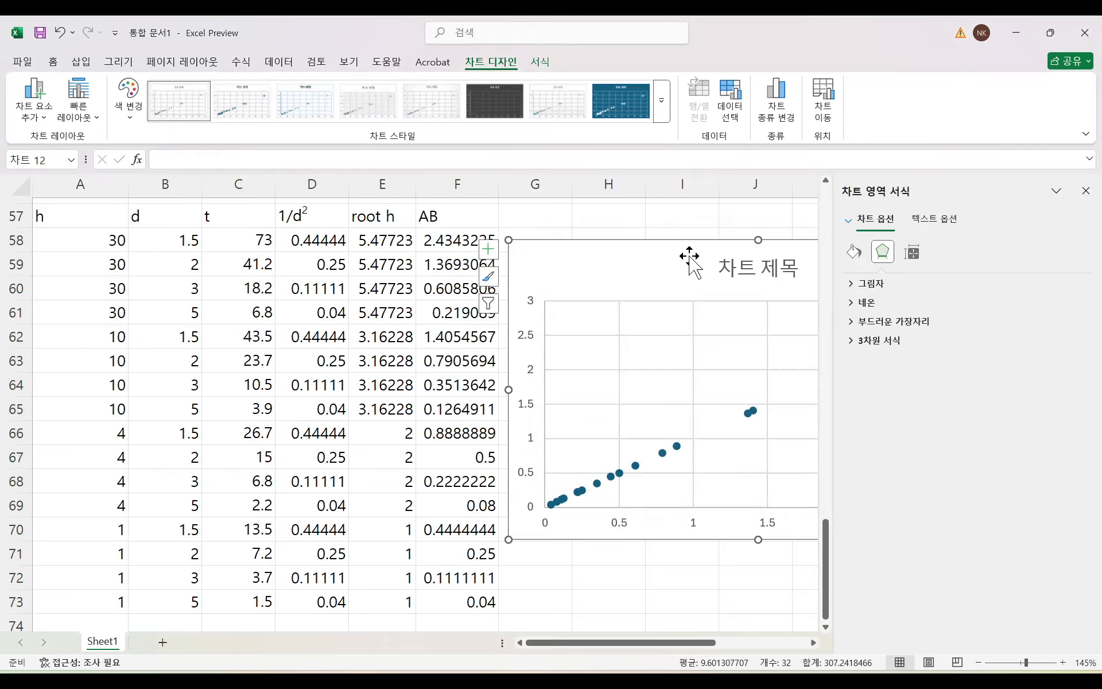
Step: Move the scatter chart over the data table, spanning about columns B to G just below the row 57 headers
drag(693, 264, 351, 349)
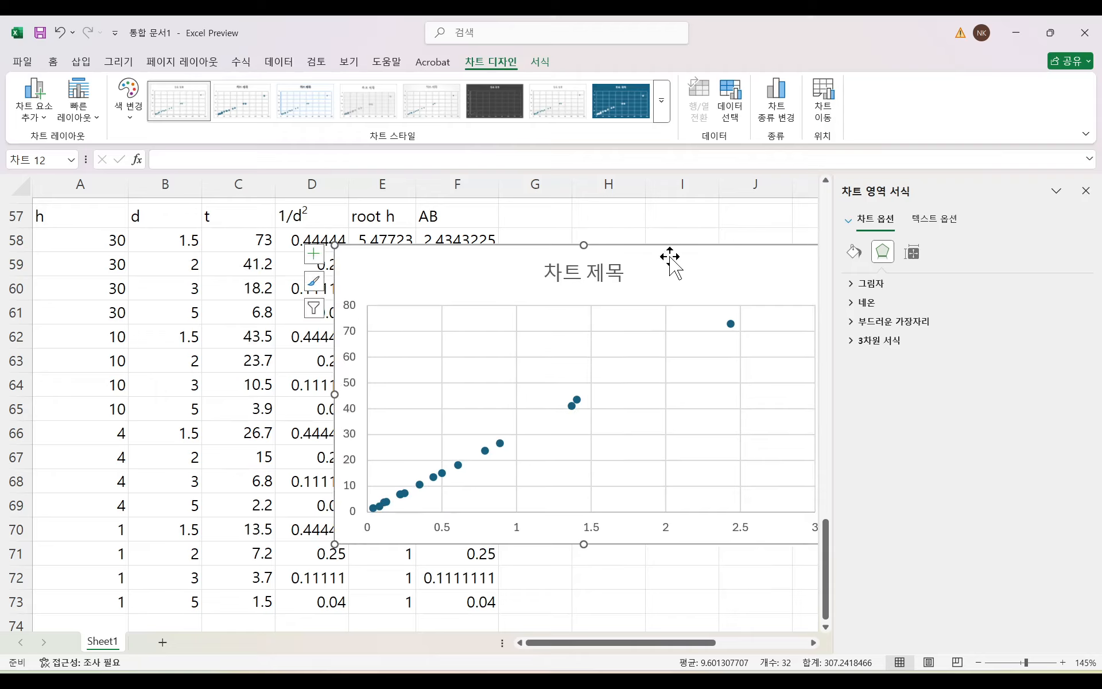
drag(669, 260, 482, 261)
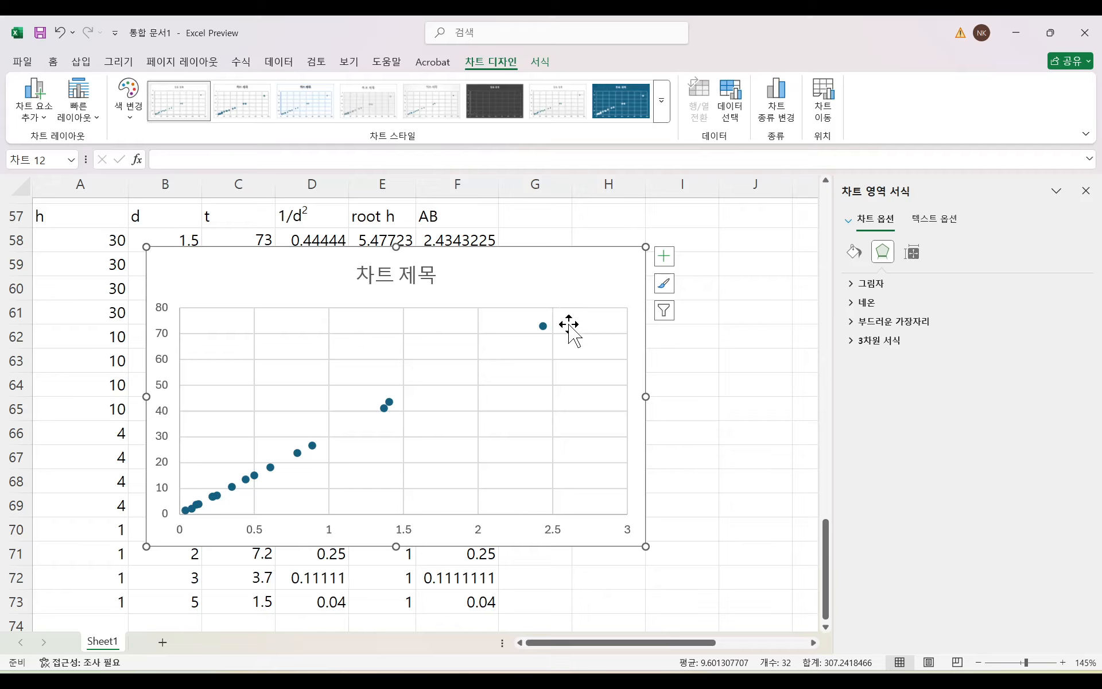
drag(568, 270, 541, 251)
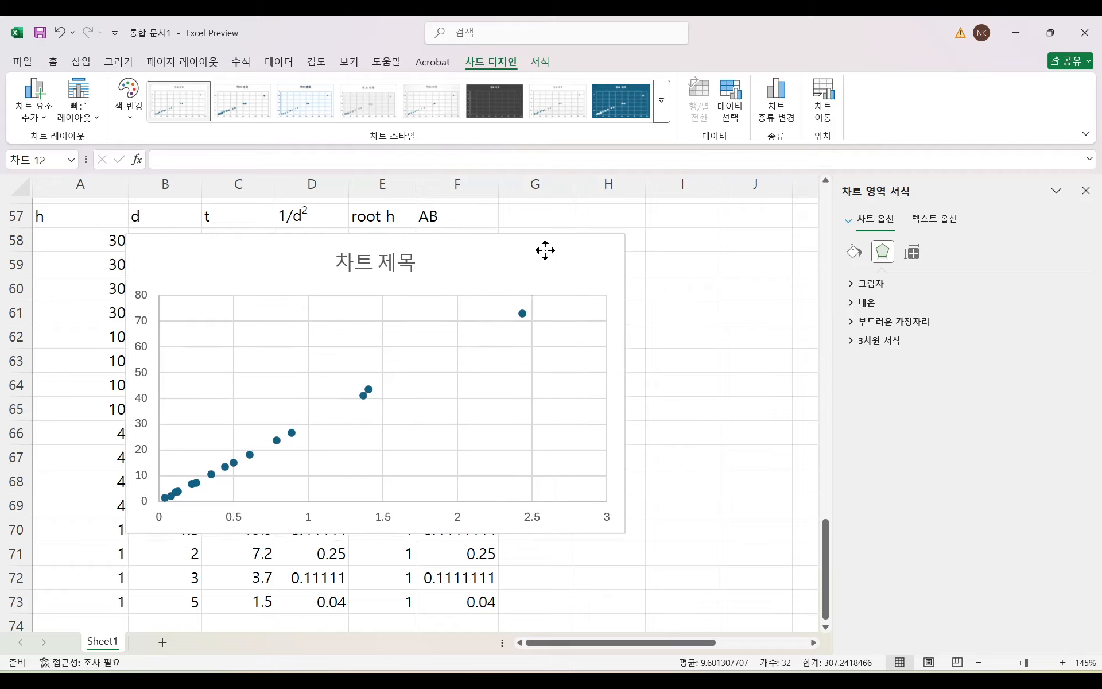
Step: Add axis titles to the chart and set the horizontal axis title to "rooh/d^2"
click(635, 238)
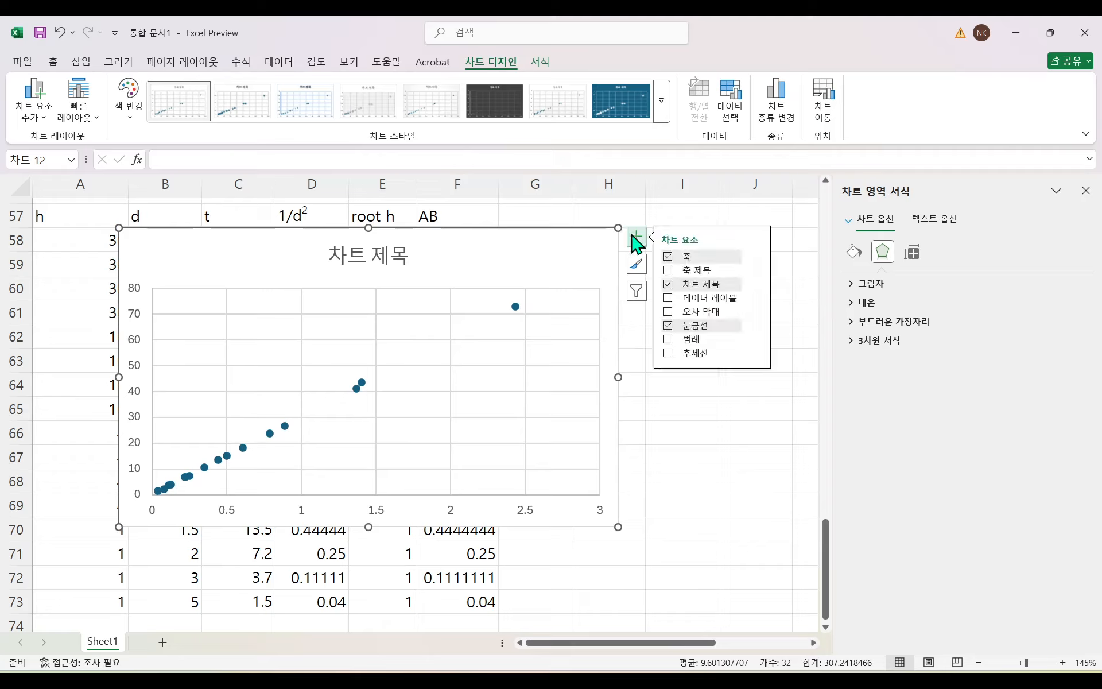
click(667, 269)
click(394, 500)
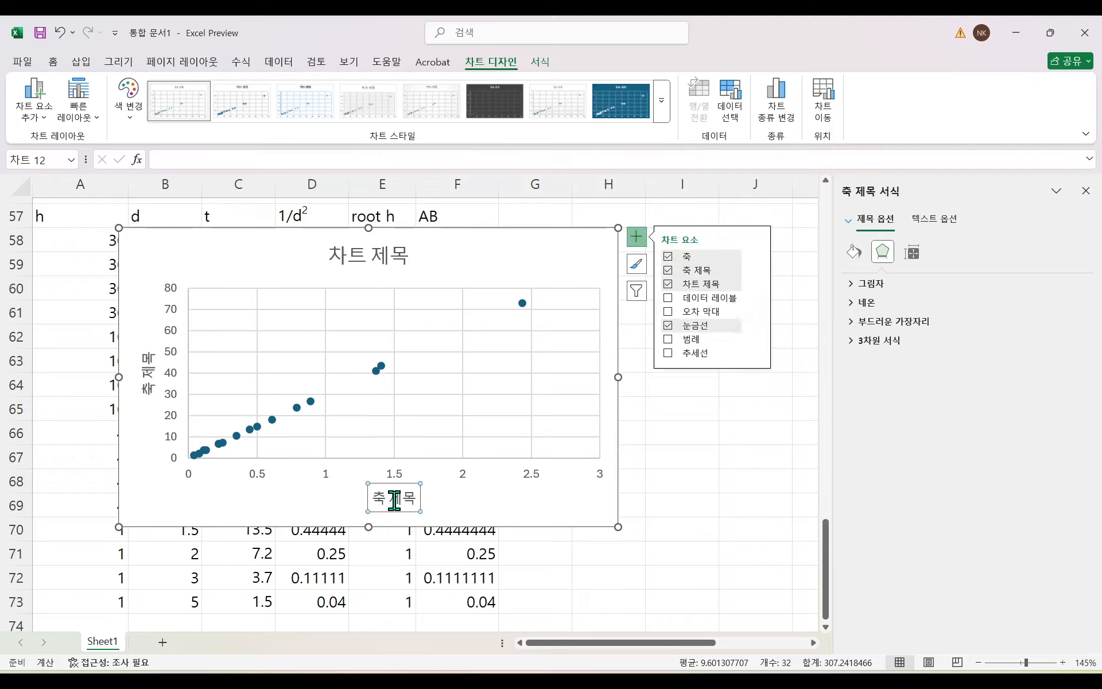
double_click(394, 500)
triple_click(394, 500)
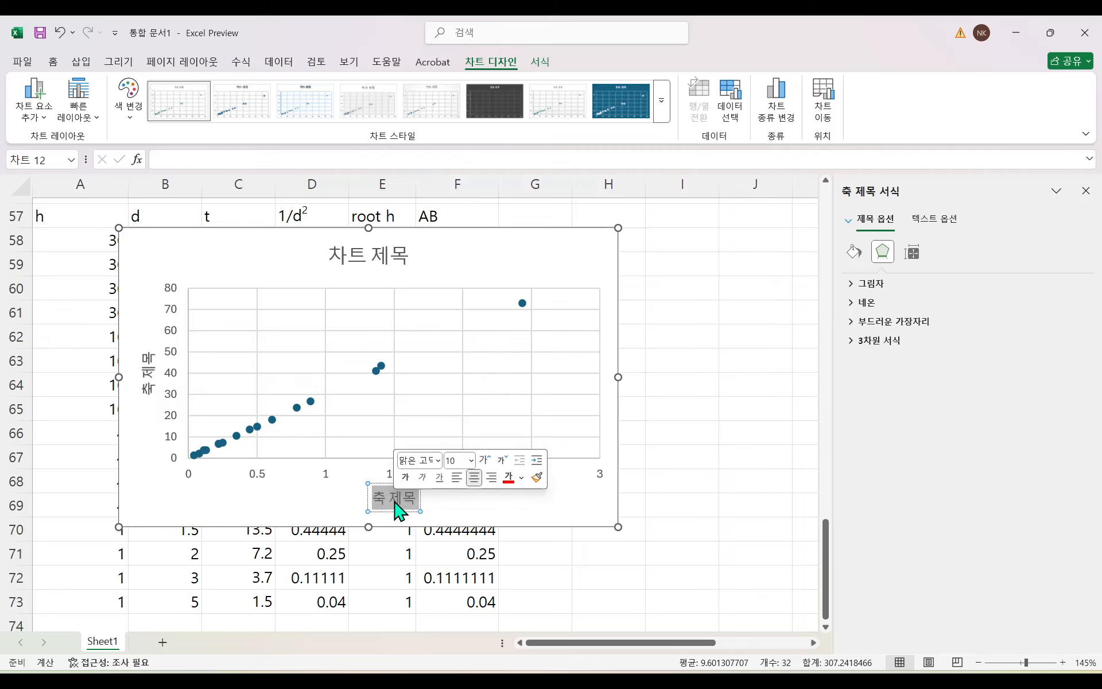
text(root h)
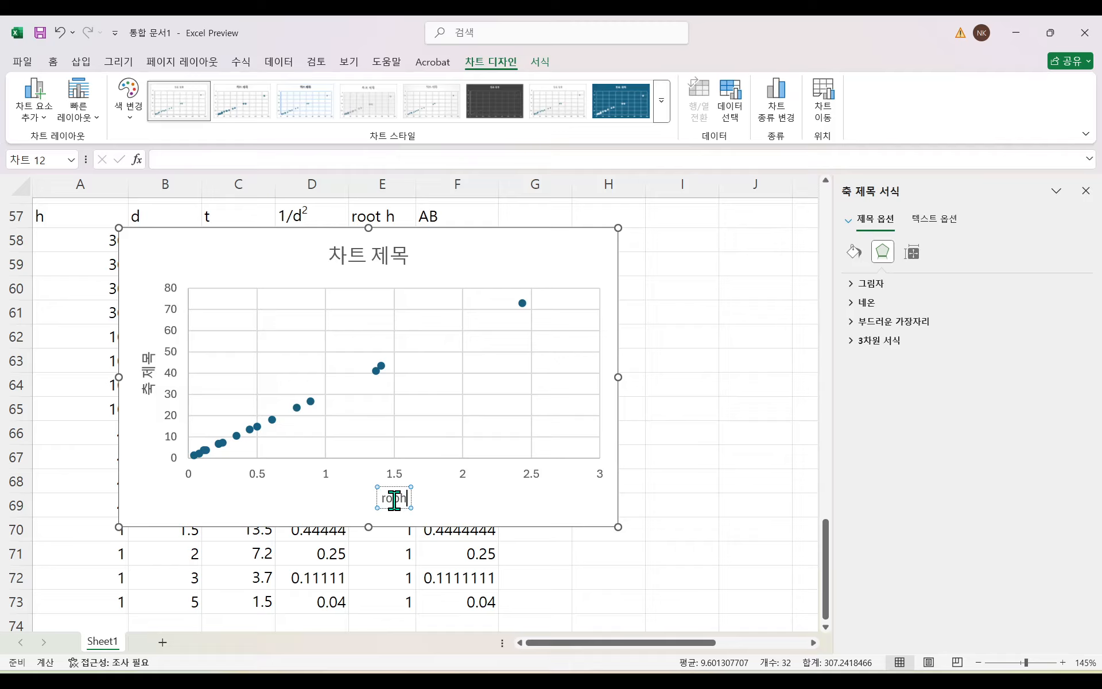
text(*1)
key(BackSpace)
key(BackSpace)
text(/d^2)
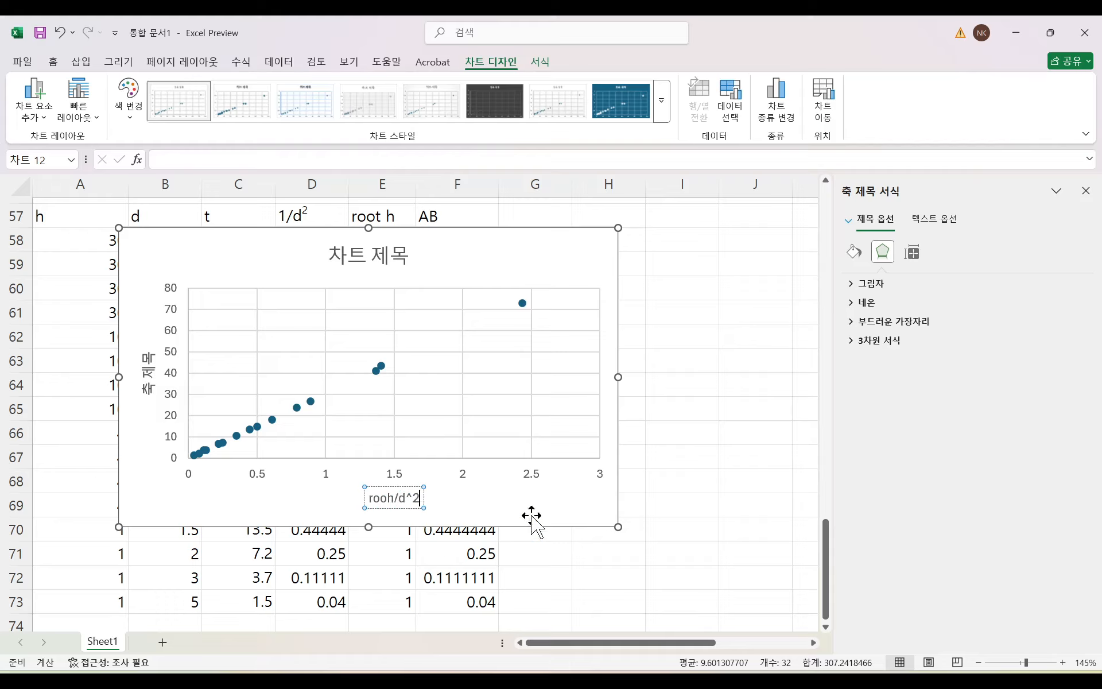
click(459, 502)
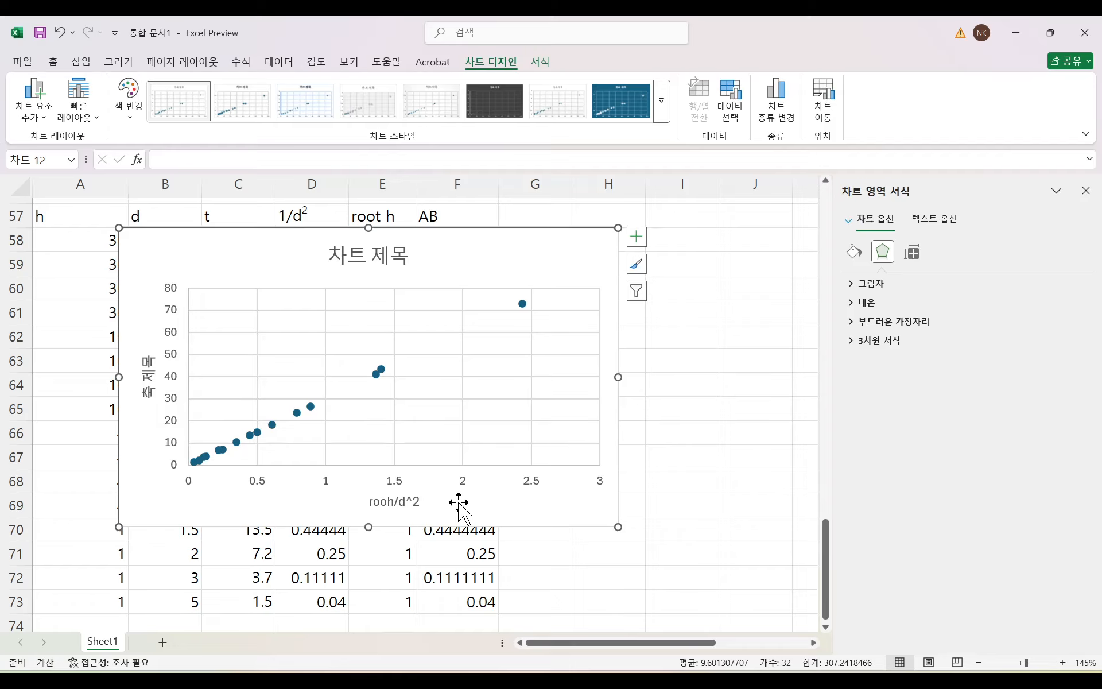
Step: Set the chart's vertical axis title to "t"
double_click(148, 374)
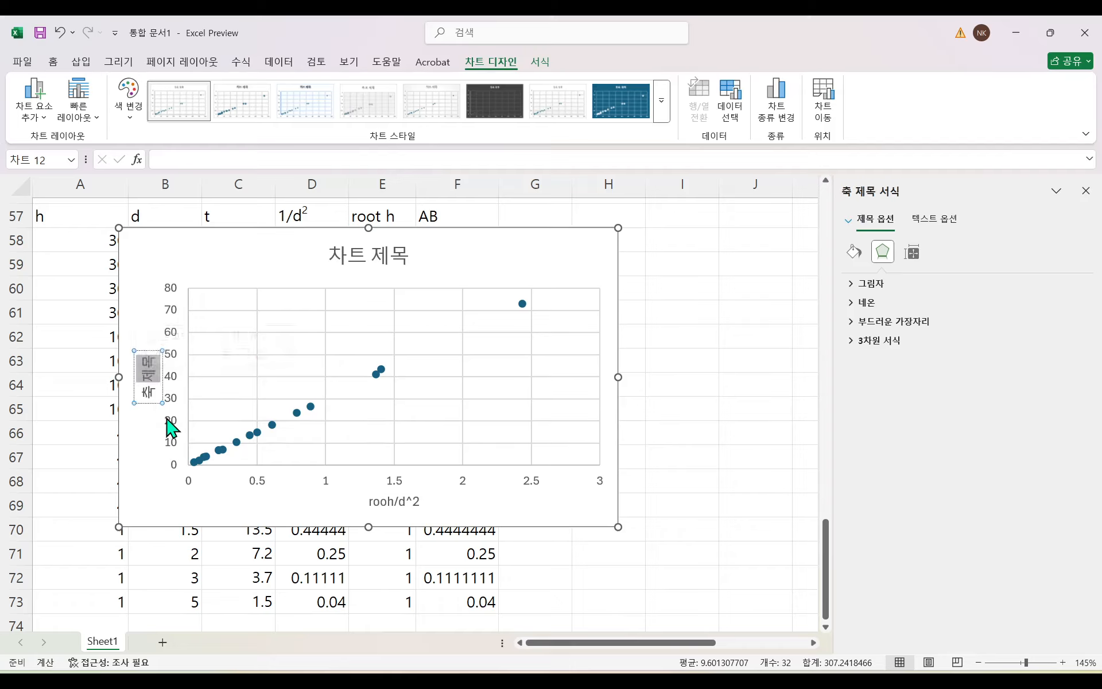
key(BackSpace)
text(t)
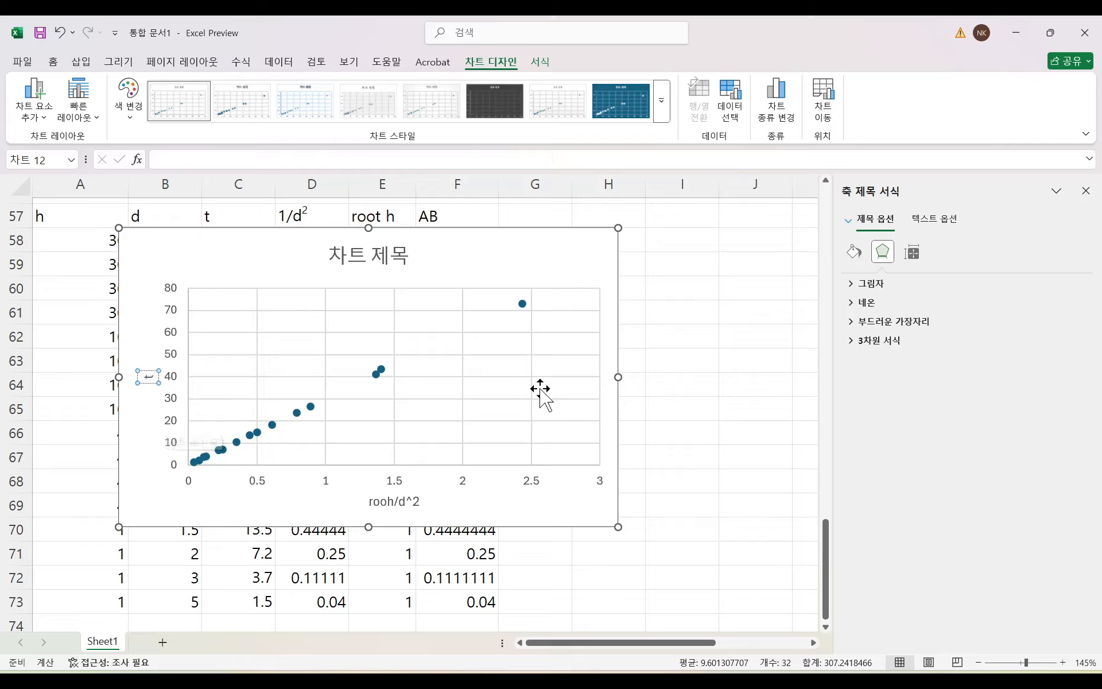
click(535, 362)
click(524, 253)
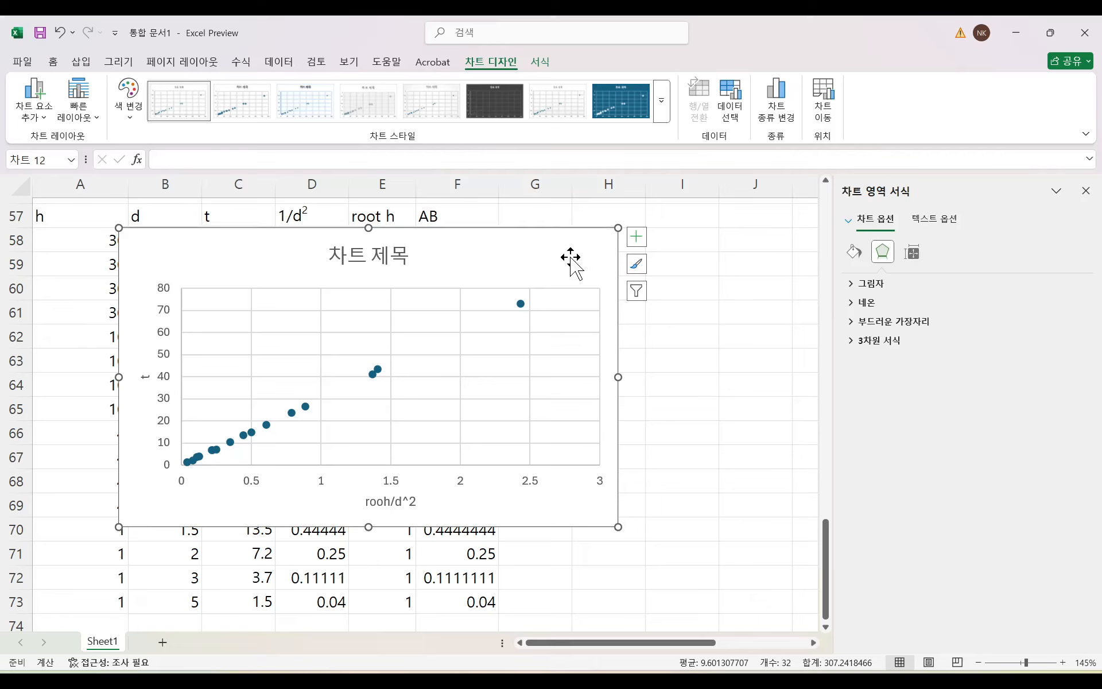
Step: Add a linear trendline to the t series with its intercept fixed at 0.0 and its equation displayed on the chart
click(635, 236)
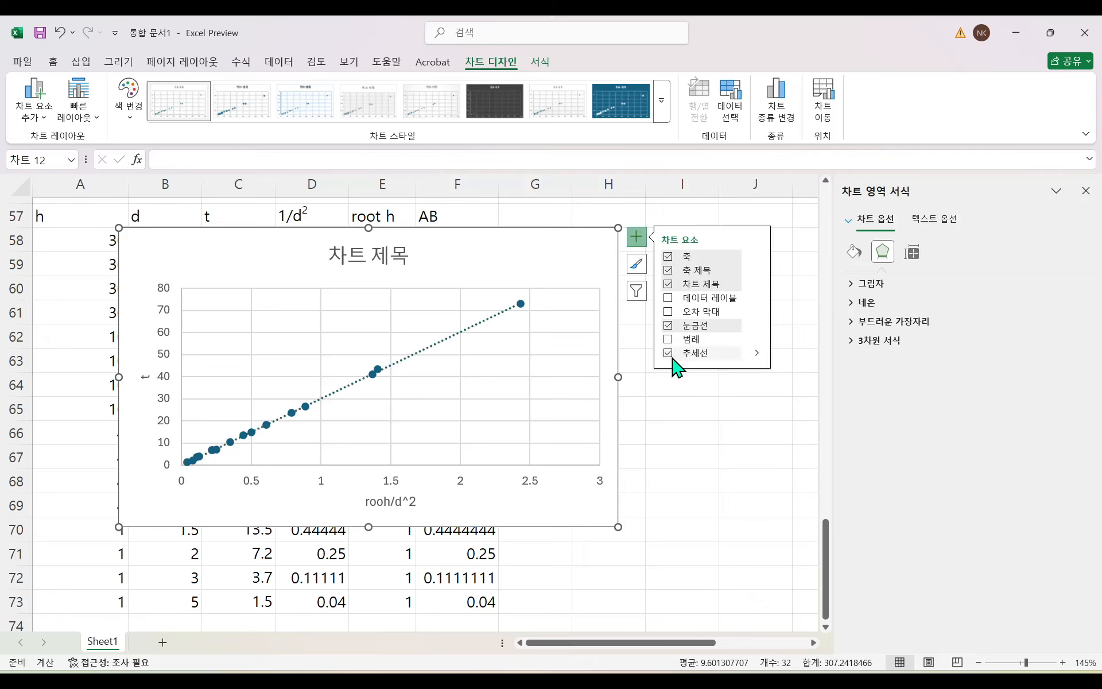
click(672, 354)
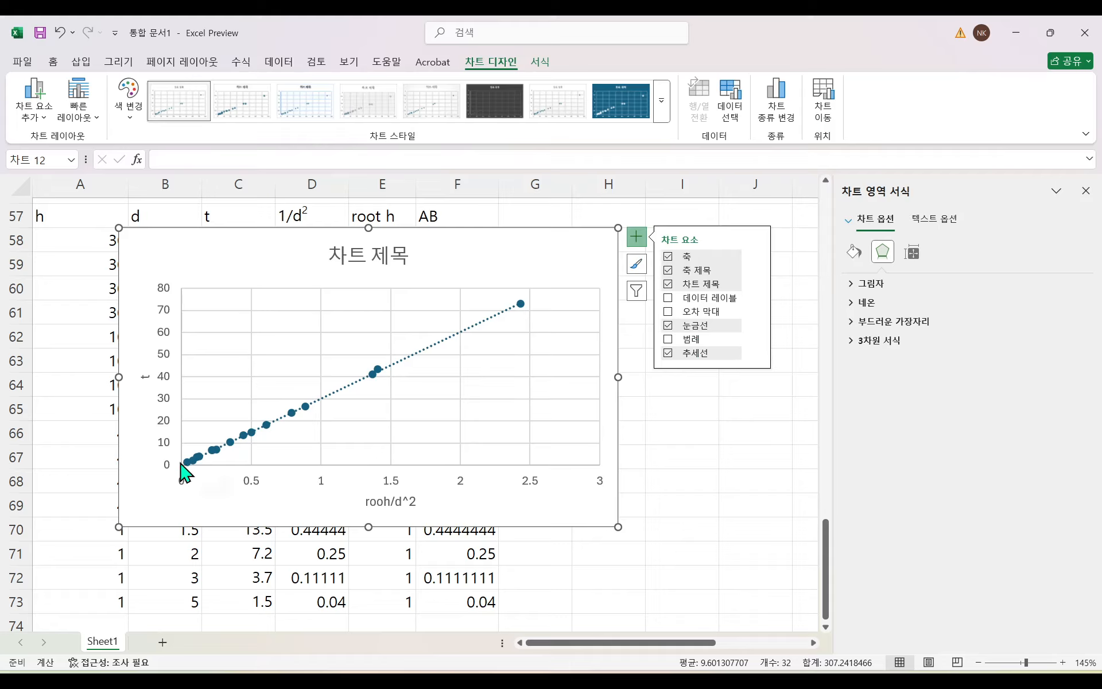
click(478, 342)
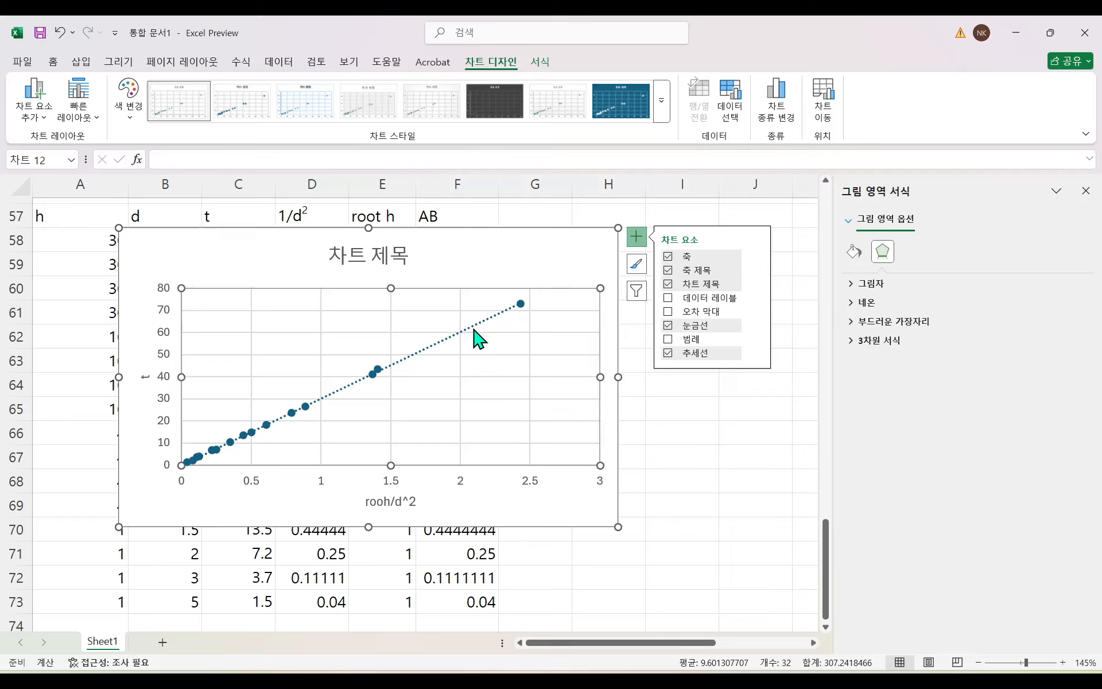
click(475, 330)
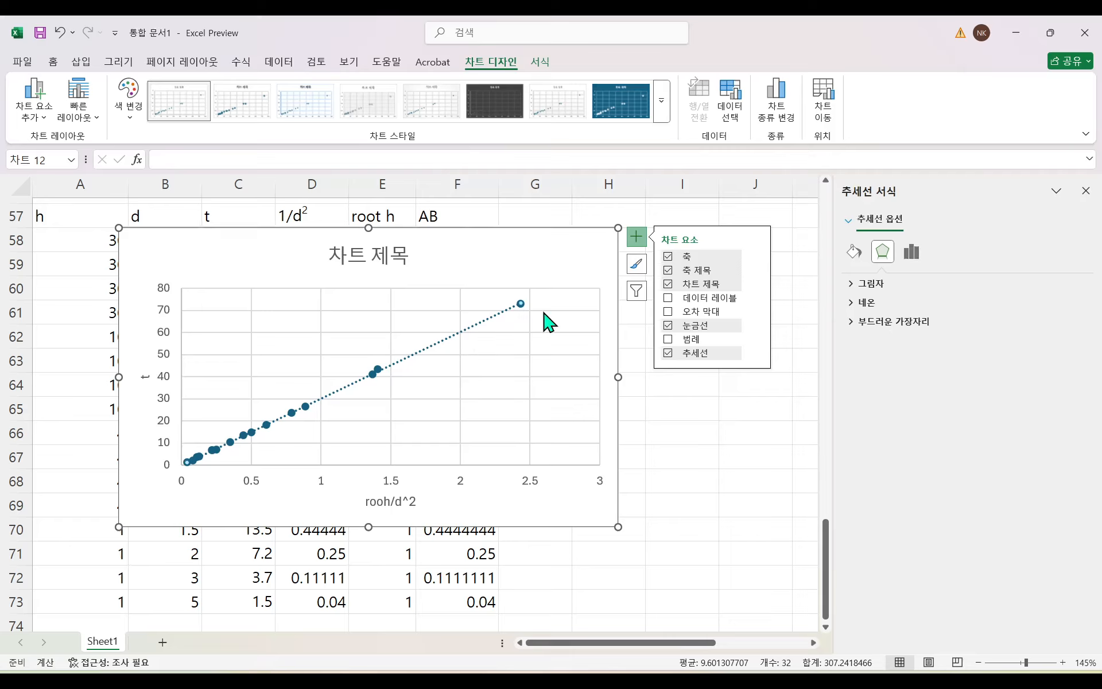
click(913, 254)
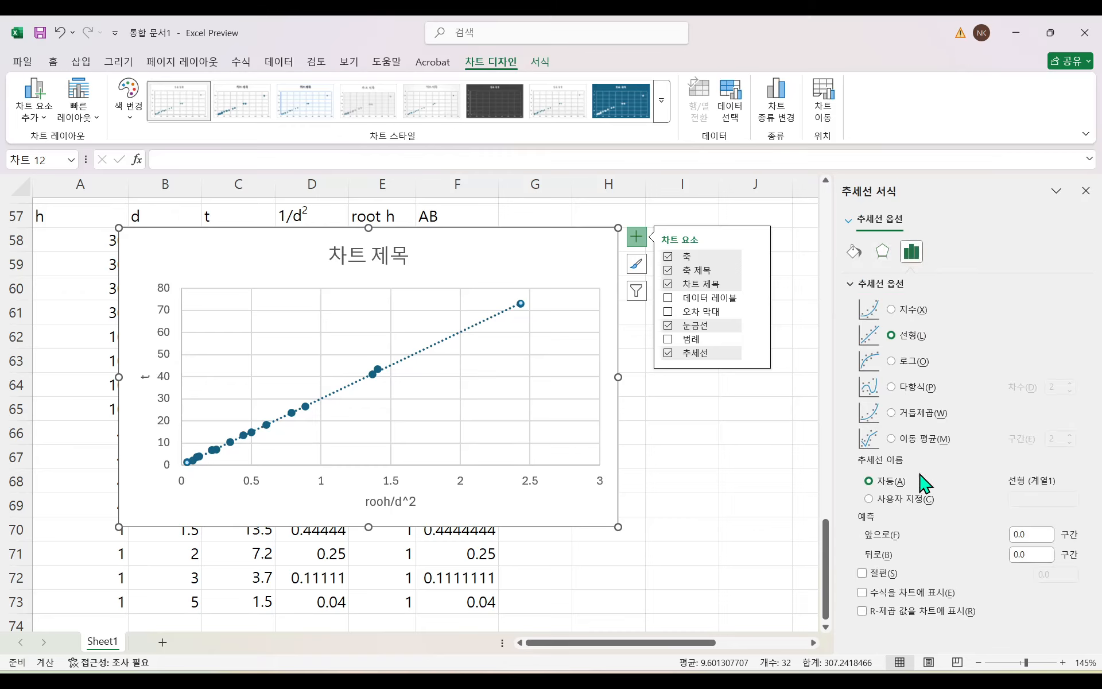
click(862, 573)
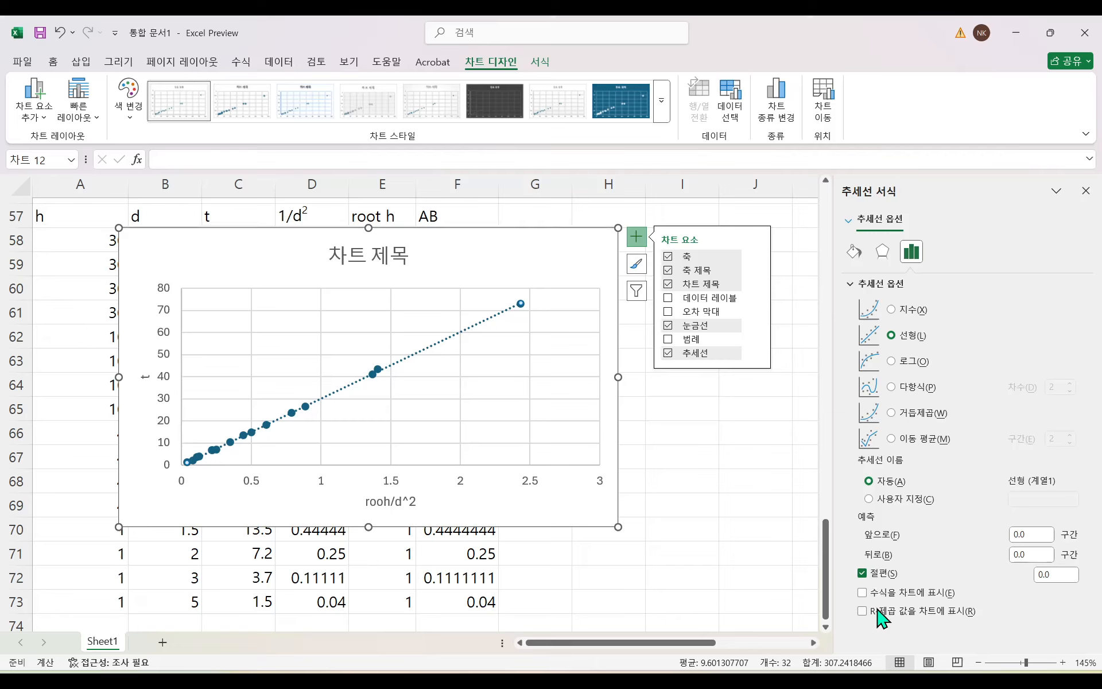
click(862, 592)
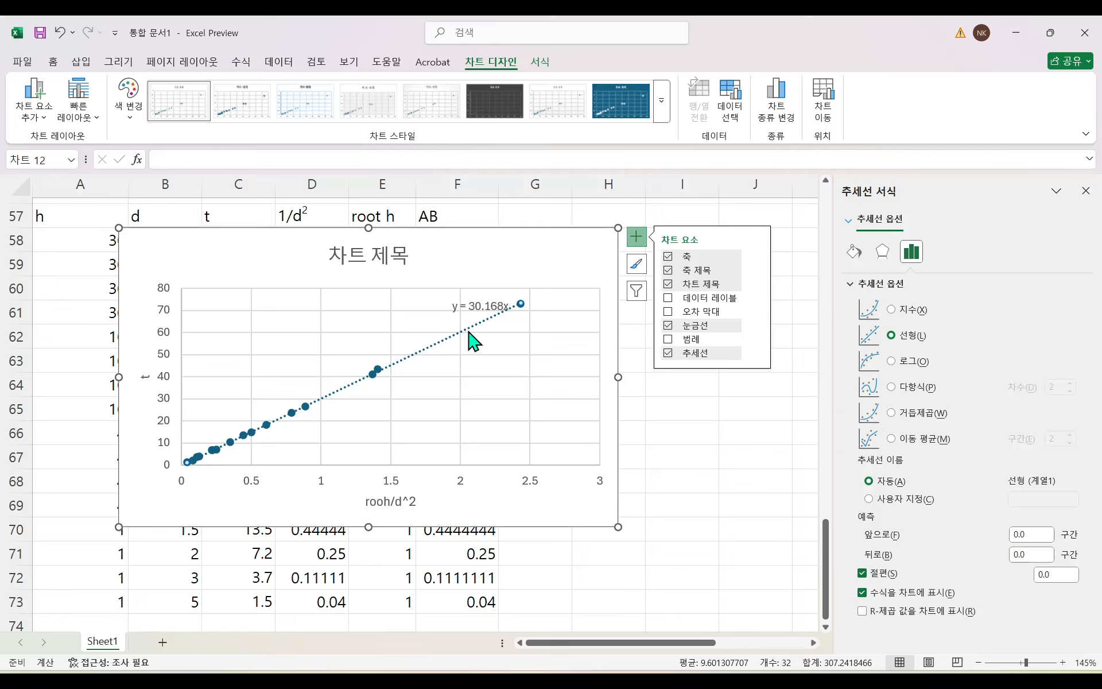
Step: Move the trendline equation label clear of the line and enlarge its font to size 12
click(476, 306)
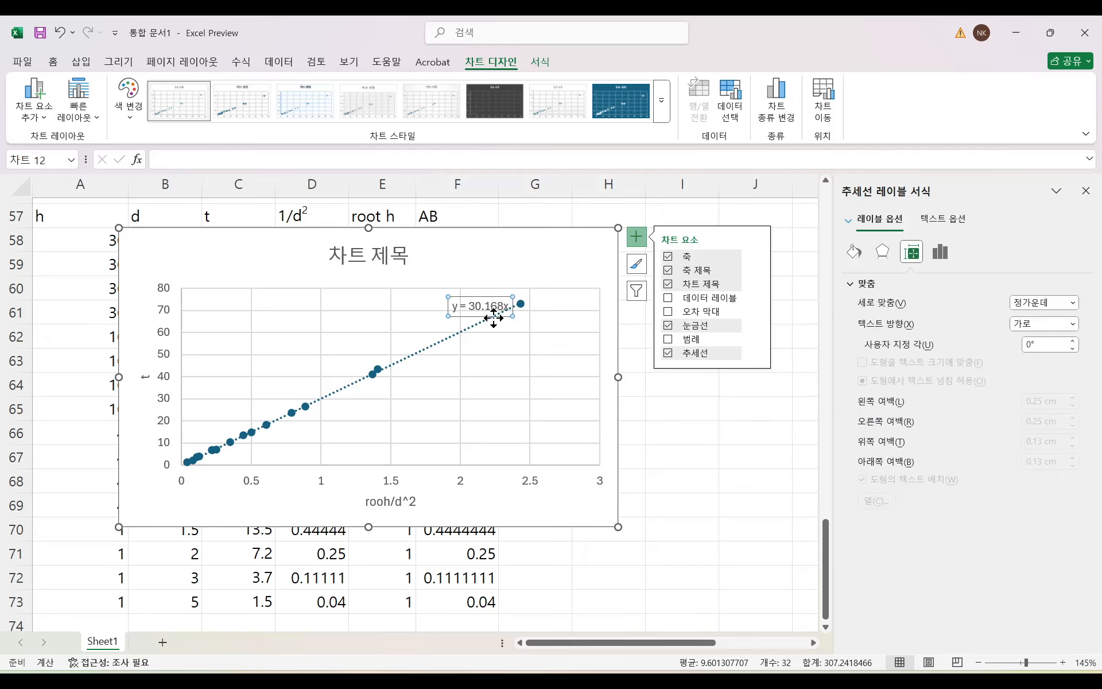
drag(494, 316, 455, 320)
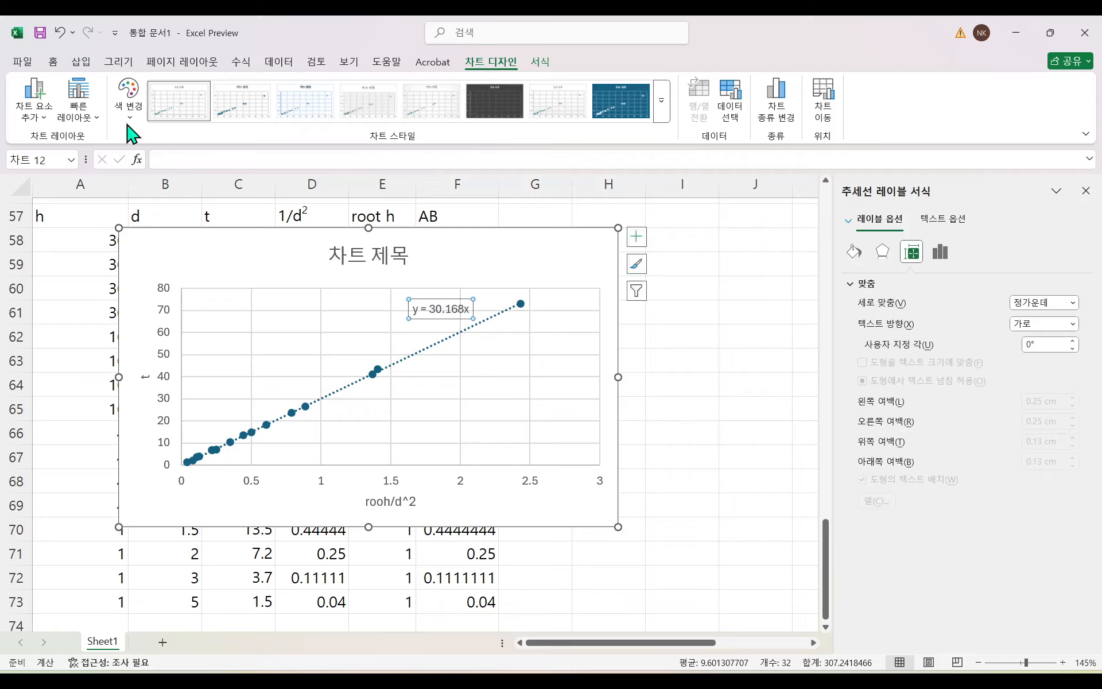
click(58, 65)
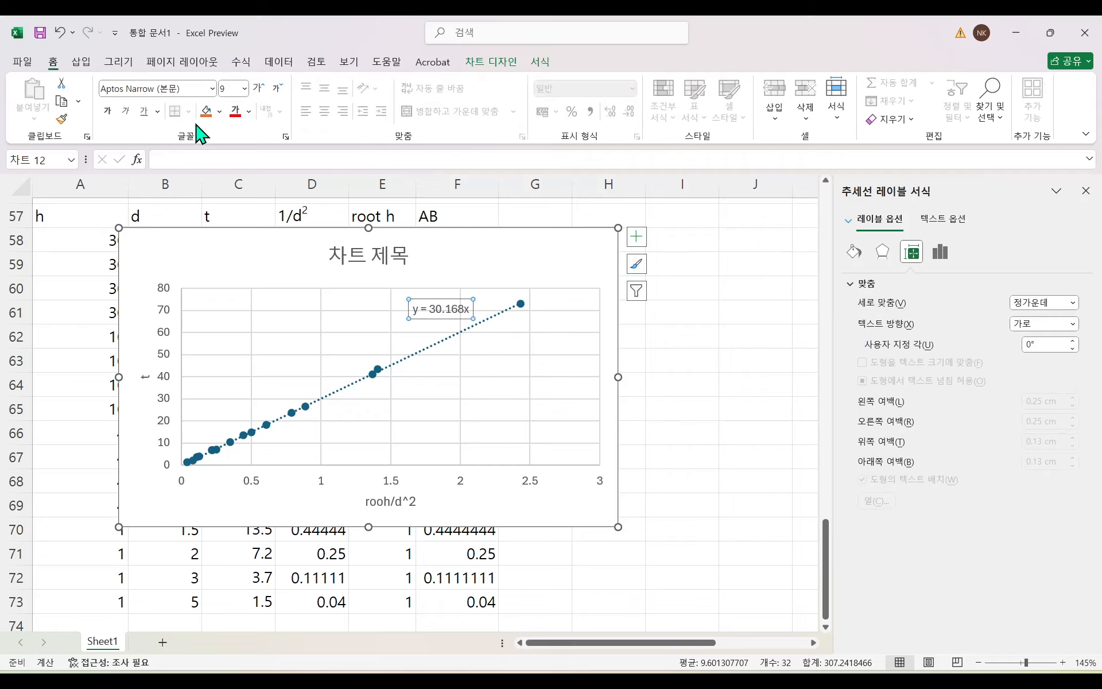
click(252, 89)
click(252, 89)
click(253, 90)
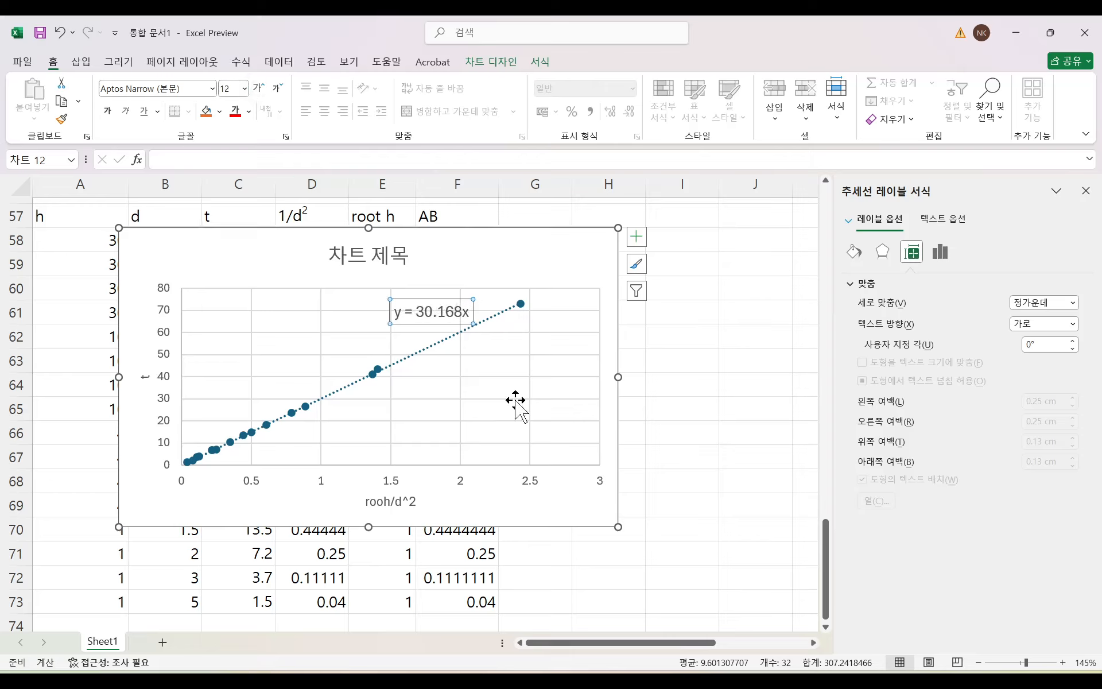